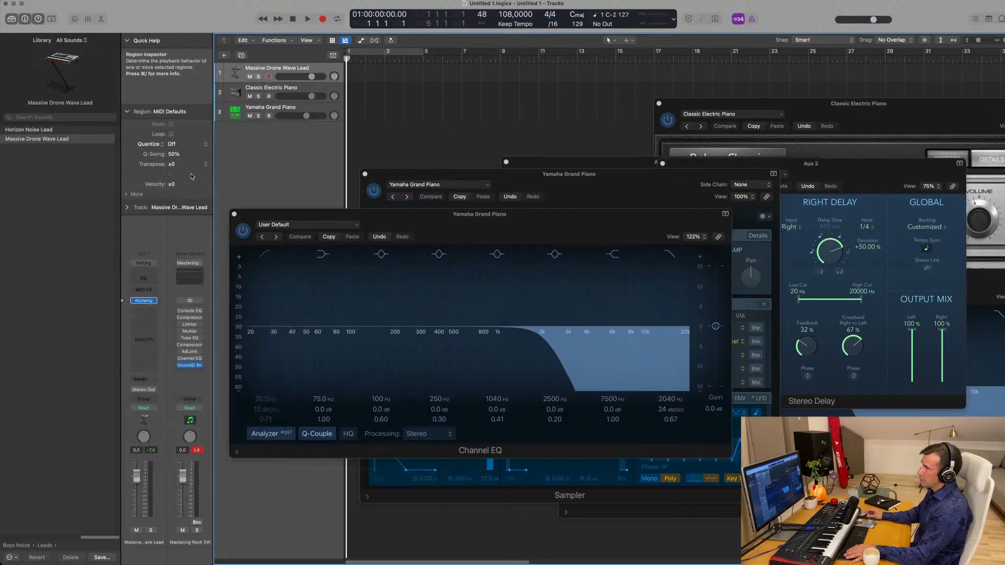
- Switch the SoundID Reference plug-in's calibration profile to Audio-Technica ATH-M70X Wired Average
{"action": "left_click", "coordinate": [191, 367]}
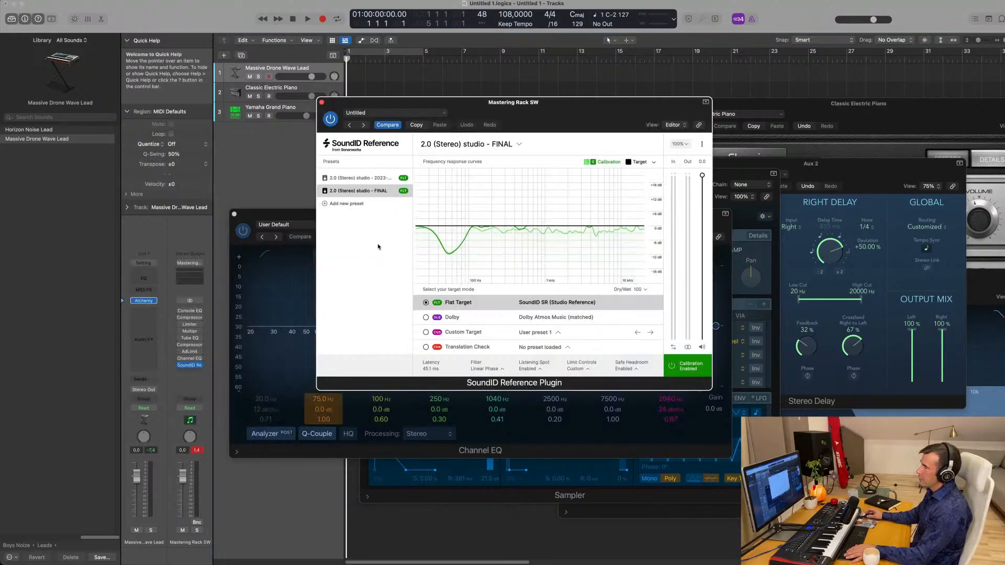
{"action": "left_click", "coordinate": [507, 140]}
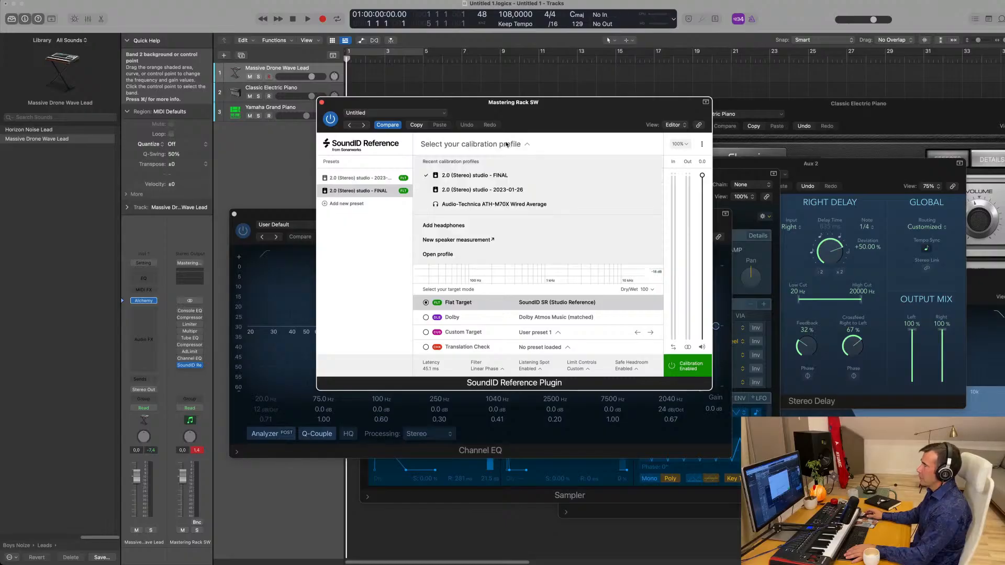
{"action": "left_click", "coordinate": [487, 205]}
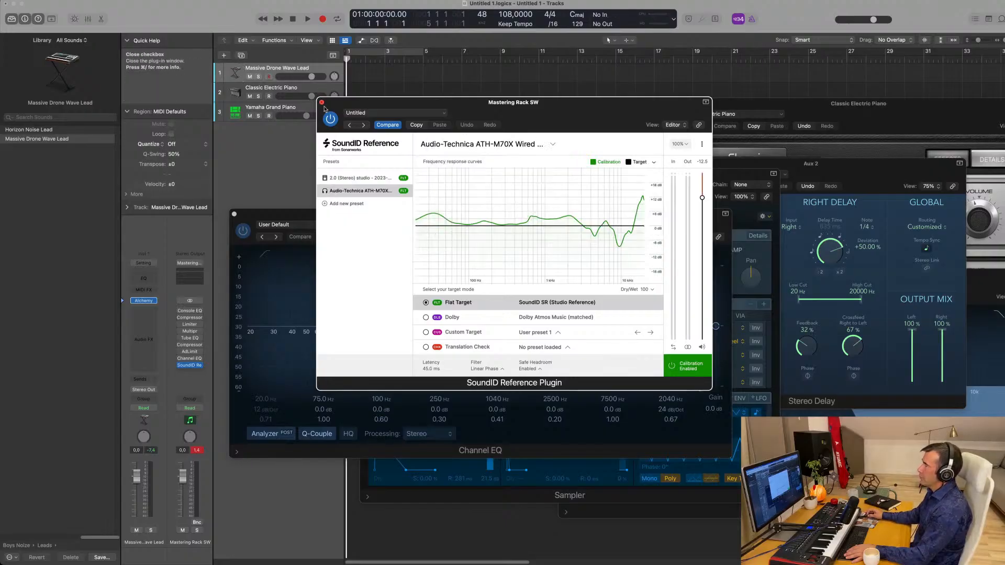
- Disable Safe Headroom in SoundID Reference and set its output level to 0.0, closing the plug-in
{"action": "left_click", "coordinate": [530, 370]}
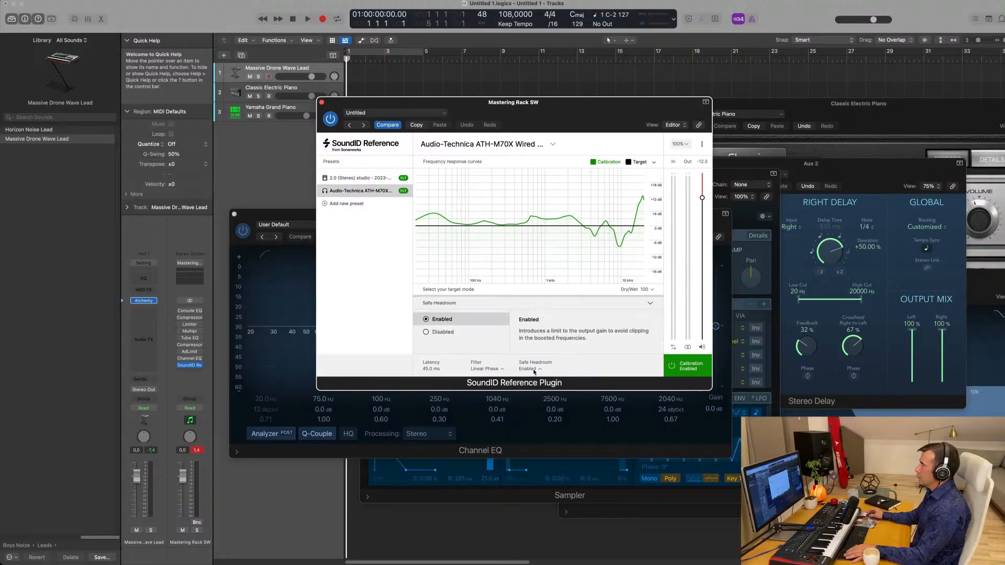
{"action": "left_click", "coordinate": [428, 333]}
{"action": "left_click_drag", "start_coordinate": [704, 193], "coordinate": [719, 130]}
{"action": "left_click_drag", "start_coordinate": [622, 107], "coordinate": [708, 102]}
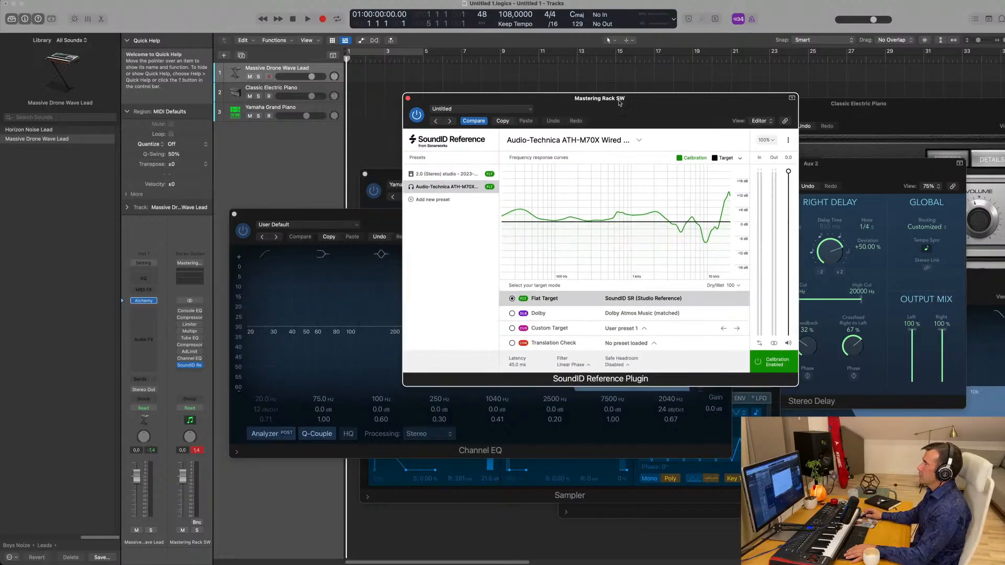
{"action": "left_click", "coordinate": [408, 99]}
{"action": "left_click_drag", "start_coordinate": [449, 229], "coordinate": [518, 221]}
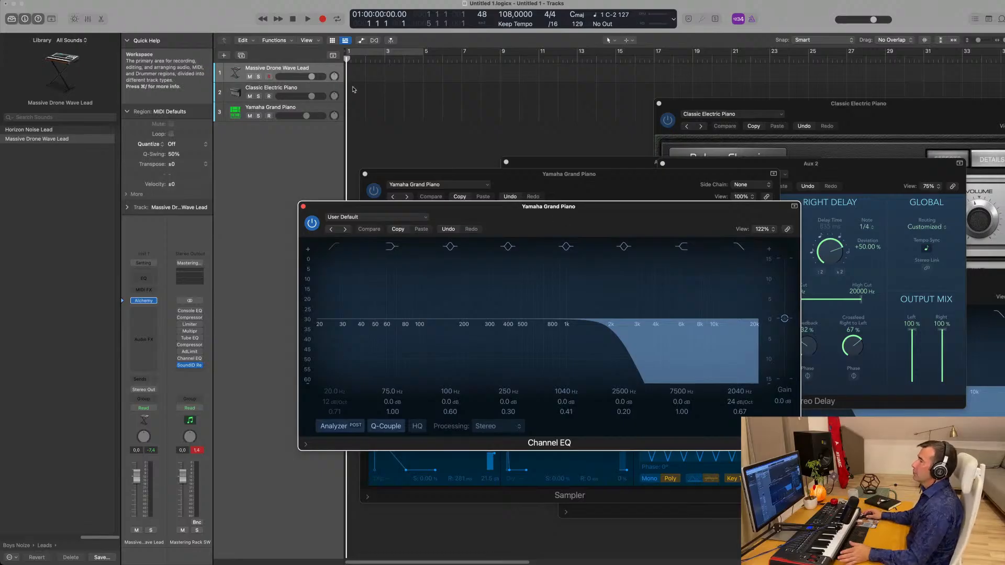
- Arm the Classic Electric Piano and Yamaha Grand Piano tracks and set the cycle range from bar 1 to bar 9
{"action": "left_click", "coordinate": [293, 93]}
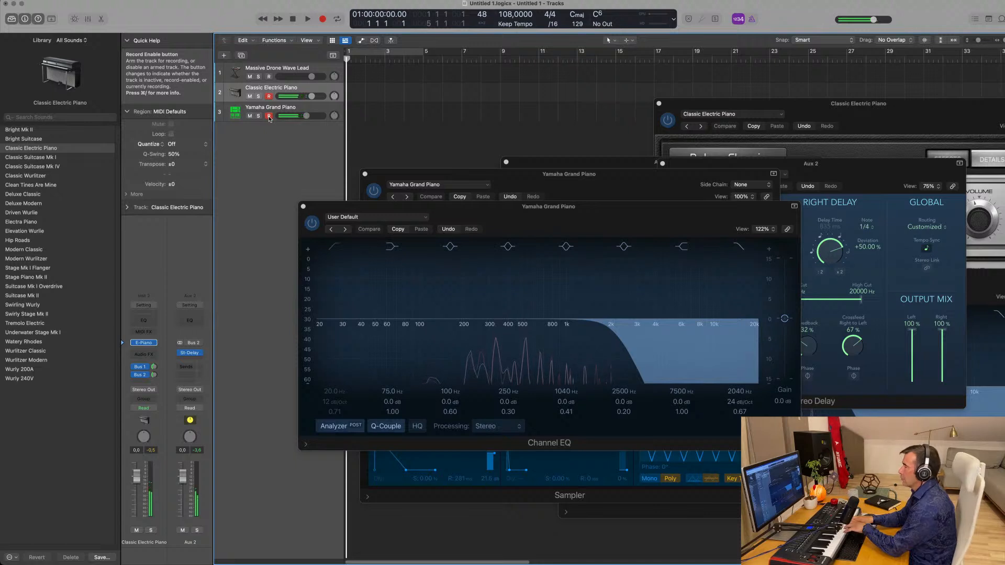
{"action": "key", "text": "space"}
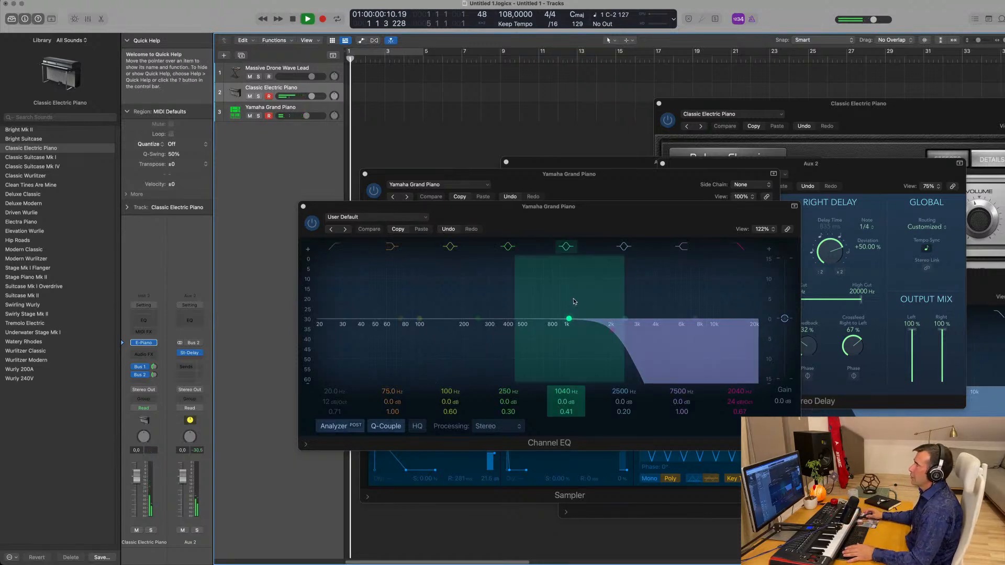
{"action": "left_click", "coordinate": [408, 50]}
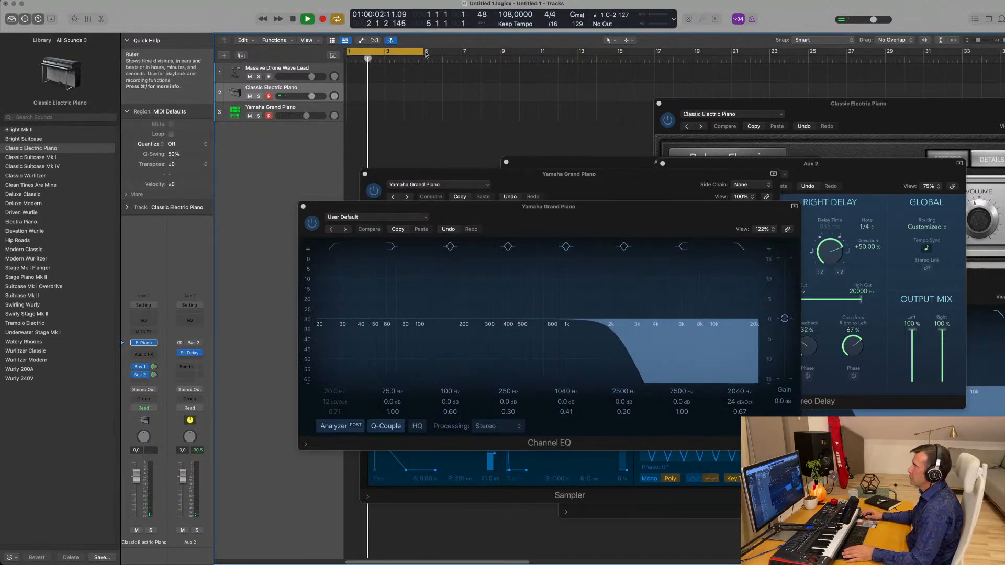
{"action": "left_click_drag", "start_coordinate": [423, 55], "coordinate": [503, 58]}
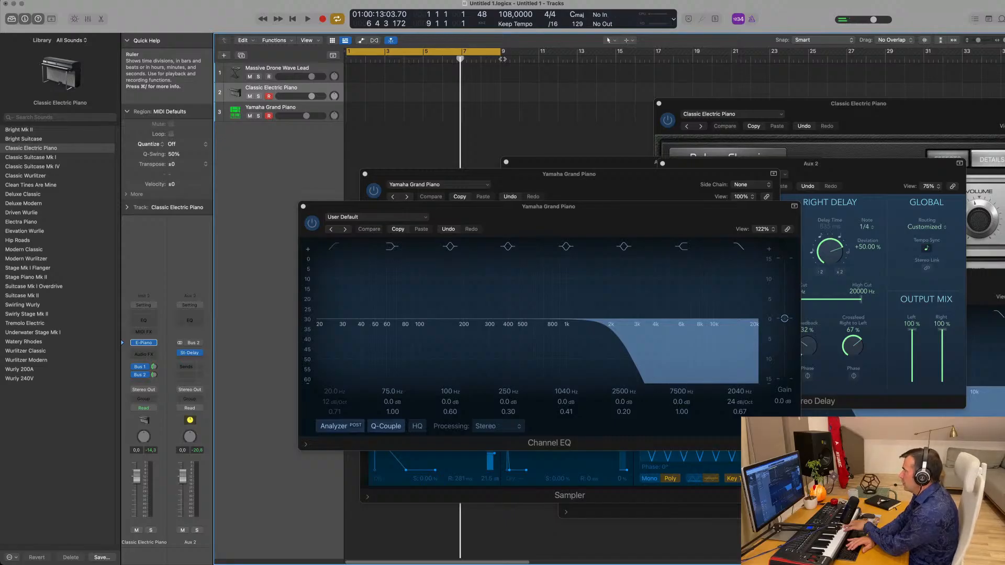
- Record an eight-bar chord progression on the Classic Electric Piano and Yamaha Grand Piano tracks at once
{"action": "key", "text": "r"}
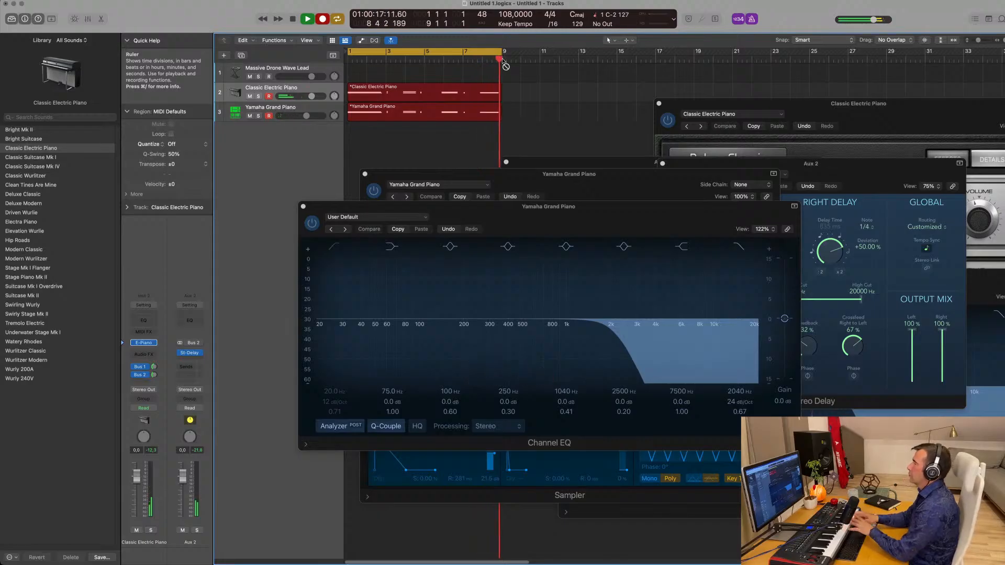
{"action": "key", "text": "space"}
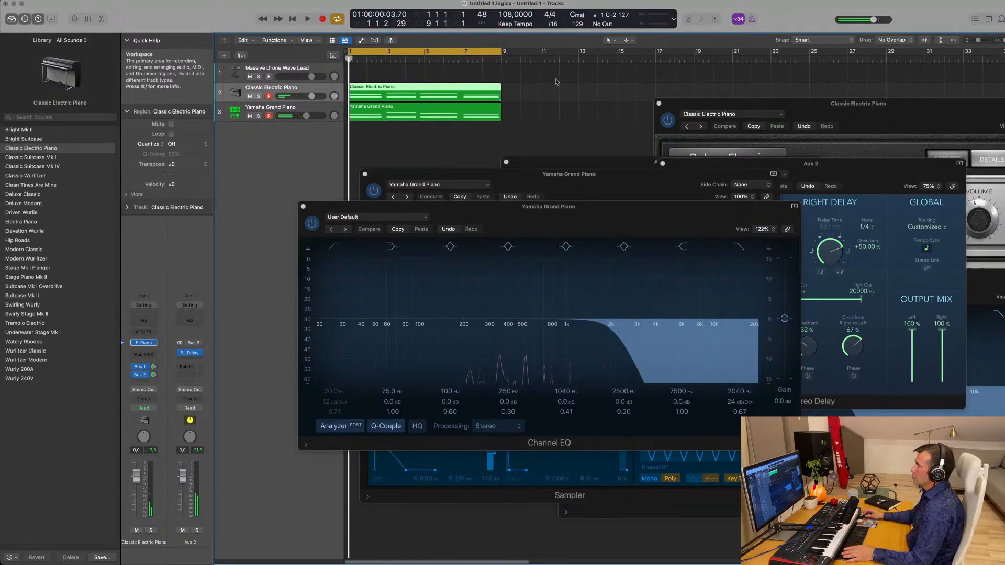
{"action": "scroll", "coordinate": [523, 84], "scroll_direction": "right", "scroll_amount": 1}
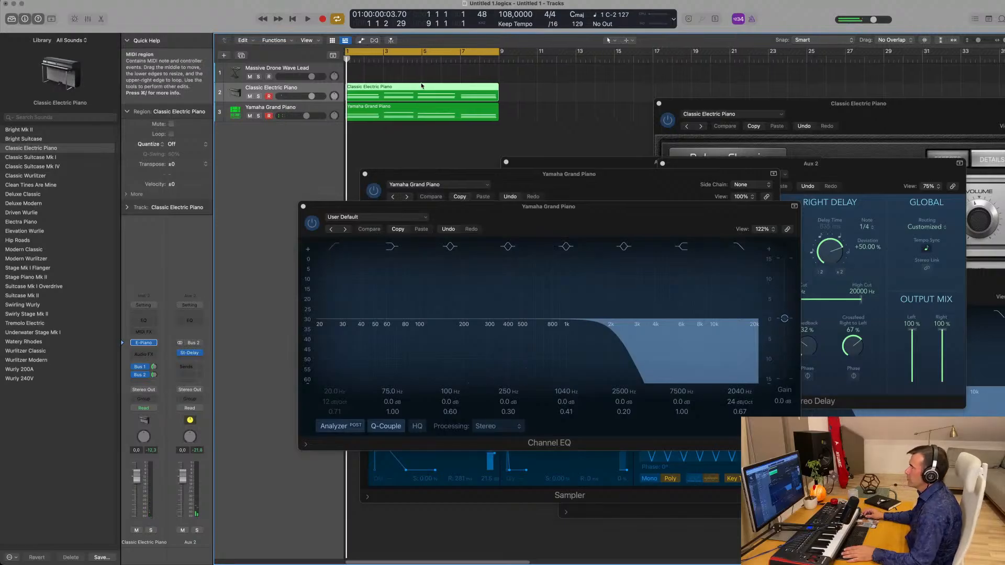
- Open both recorded regions together in the Piano Roll and move the Channel EQ and Sampler windows out of its way
{"action": "left_click", "coordinate": [410, 103], "text": "shift"}
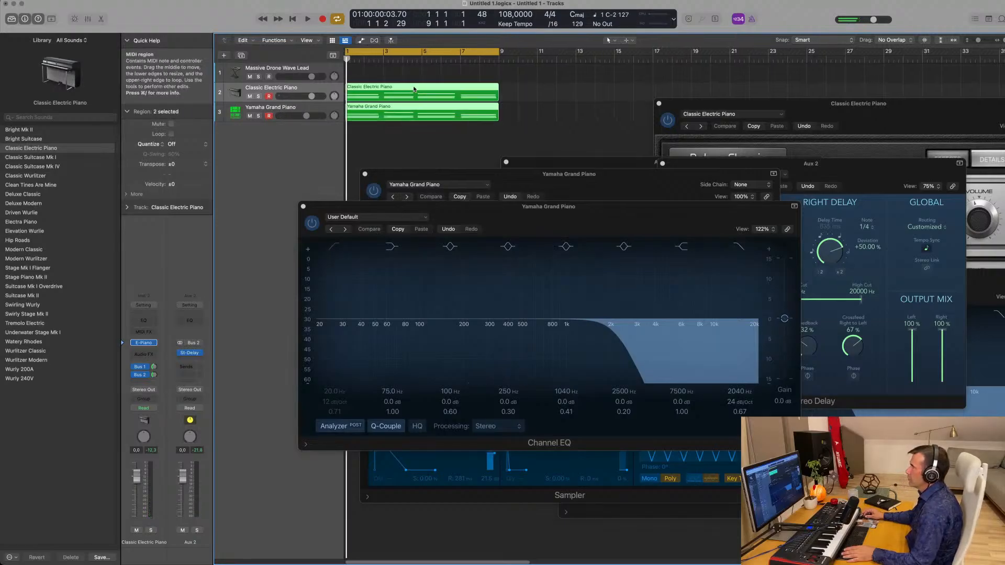
{"action": "double_click", "coordinate": [414, 89]}
{"action": "left_click_drag", "start_coordinate": [406, 211], "coordinate": [748, 79]}
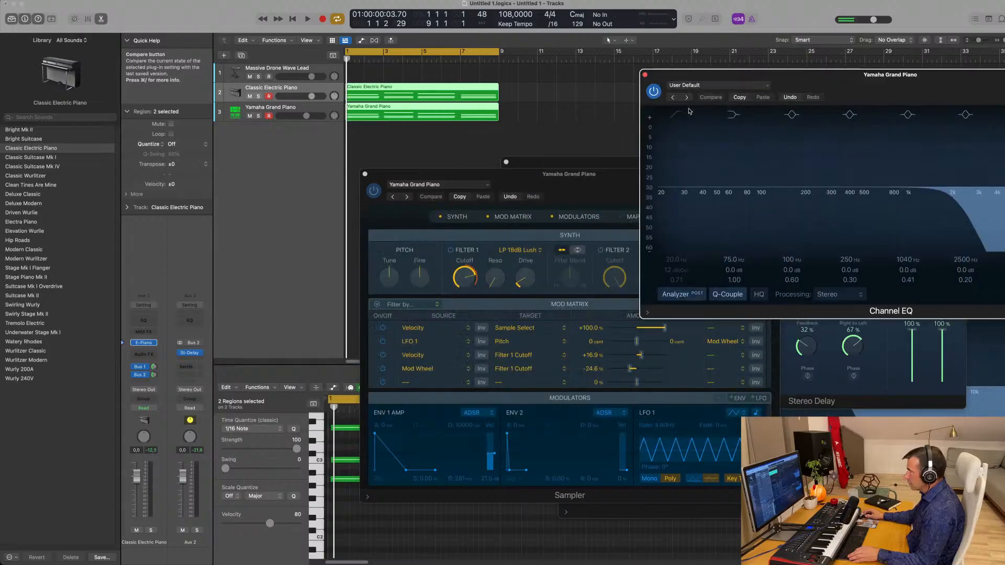
{"action": "left_click_drag", "start_coordinate": [373, 176], "coordinate": [672, 65]}
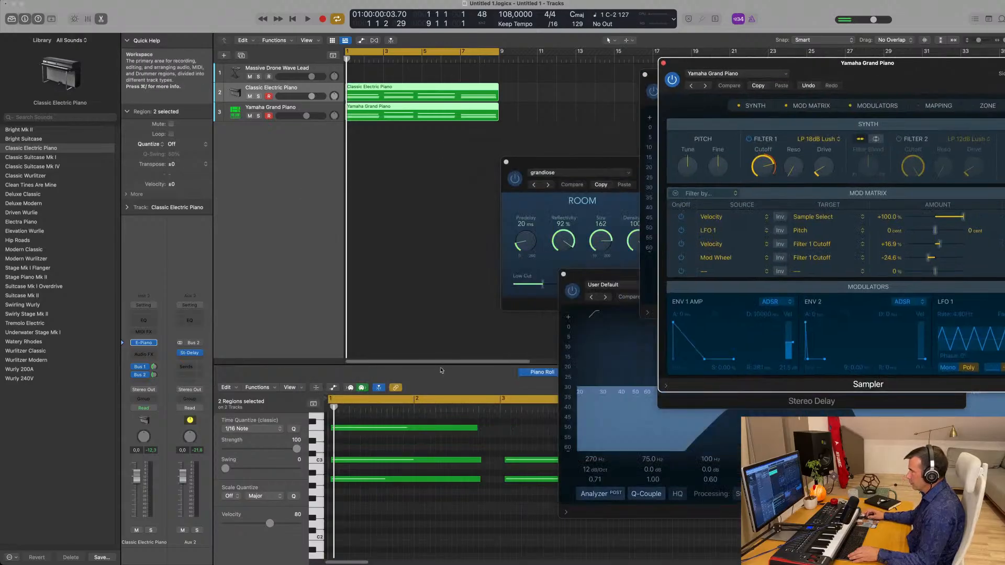
{"action": "left_click", "coordinate": [442, 368]}
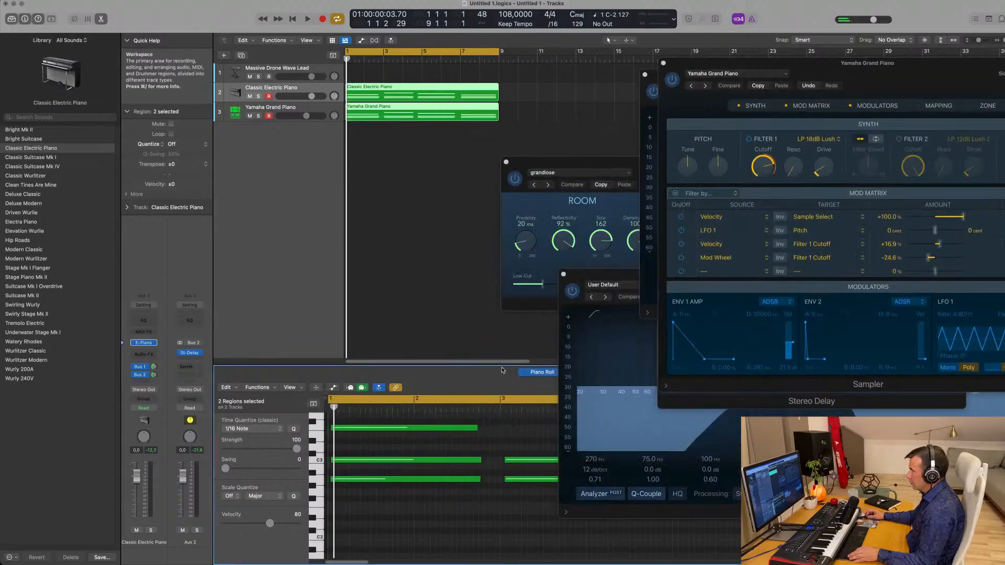
- Enlarge the Piano Roll and move the SilverVerb window aside so all four chords can be edited
{"action": "left_click_drag", "start_coordinate": [501, 365], "coordinate": [501, 190]}
{"action": "left_click_drag", "start_coordinate": [583, 163], "coordinate": [878, 126]}
{"action": "scroll", "coordinate": [448, 390], "scroll_direction": "left", "scroll_amount": 5}
{"action": "scroll", "coordinate": [449, 390], "scroll_direction": "up", "scroll_amount": 5}
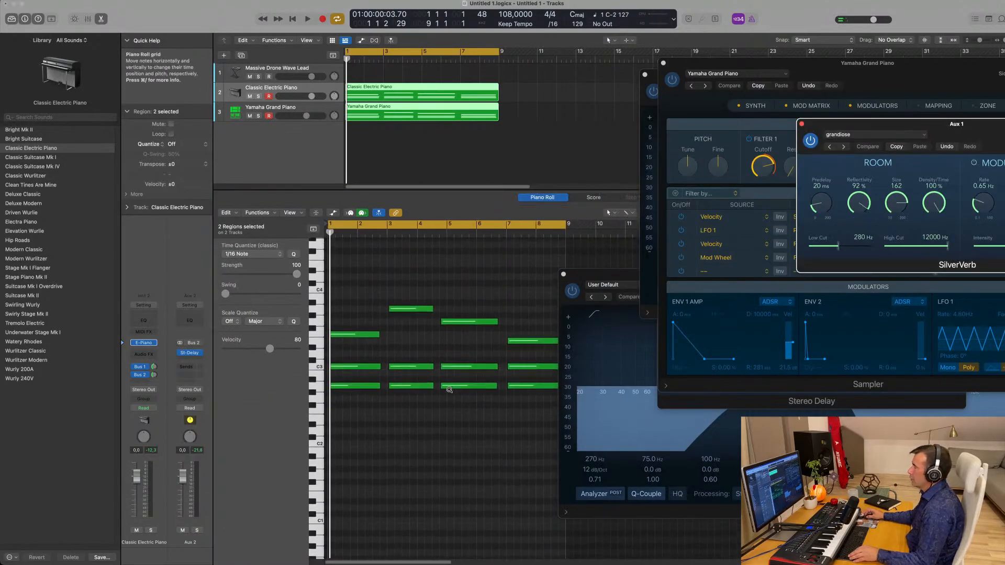
{"action": "scroll", "coordinate": [416, 328], "scroll_direction": "left", "scroll_amount": 1}
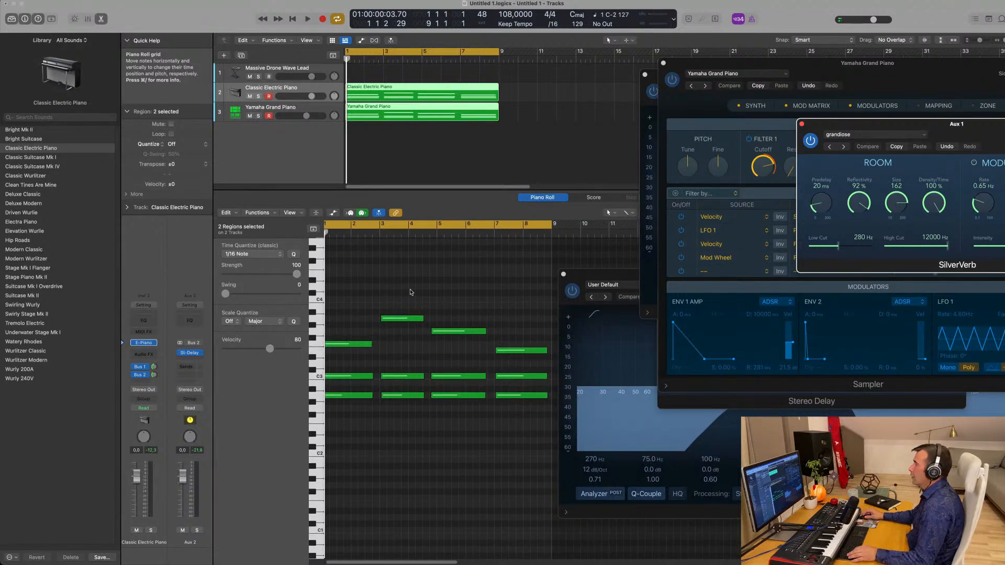
- Move all notes of the third chord in both regions to start at bar 5
{"action": "left_click_drag", "start_coordinate": [446, 286], "coordinate": [447, 397]}
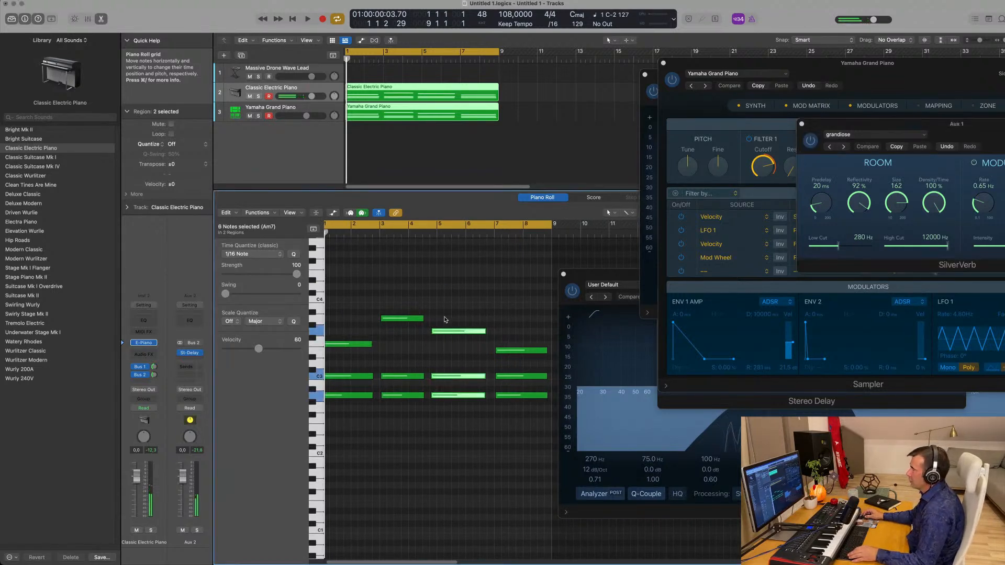
{"action": "left_click_drag", "start_coordinate": [443, 333], "coordinate": [451, 333]}
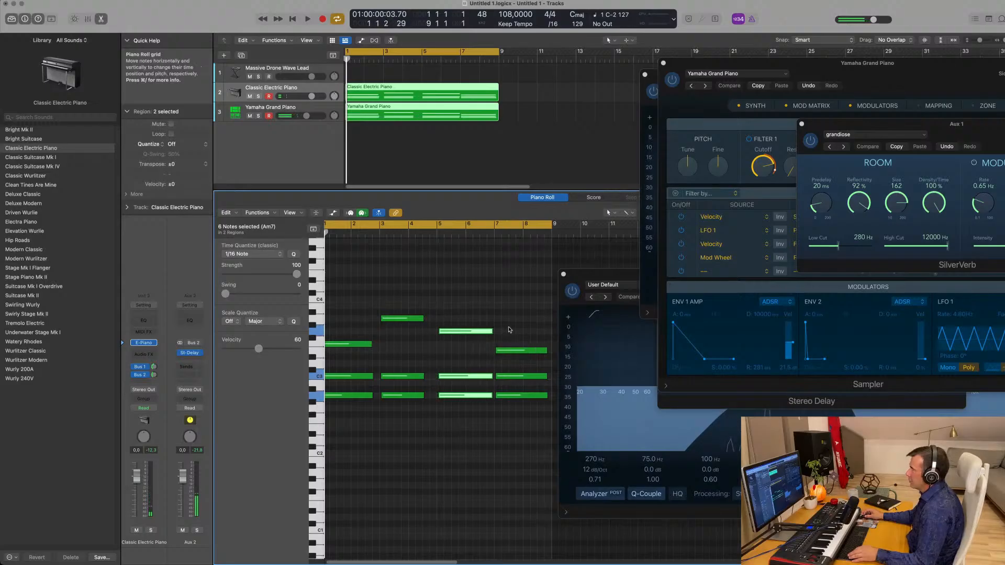
{"action": "left_click", "coordinate": [454, 316]}
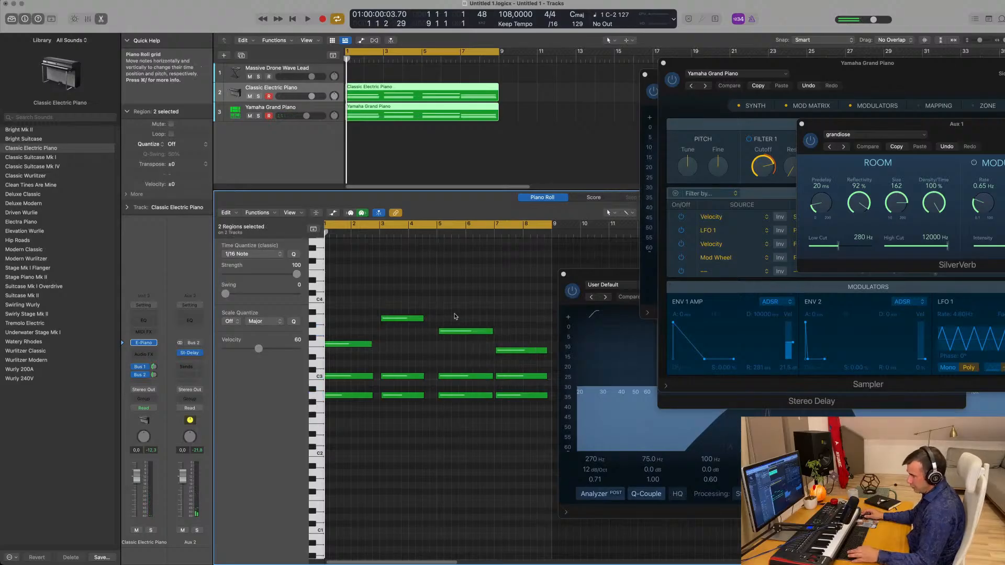
- Align the second chord's notes in both regions with the start of bar 3
{"action": "key", "text": "super+a"}
{"action": "scroll", "coordinate": [436, 323], "scroll_direction": "up", "scroll_amount": 1}
{"action": "scroll", "coordinate": [435, 323], "scroll_direction": "up", "scroll_amount": 3}
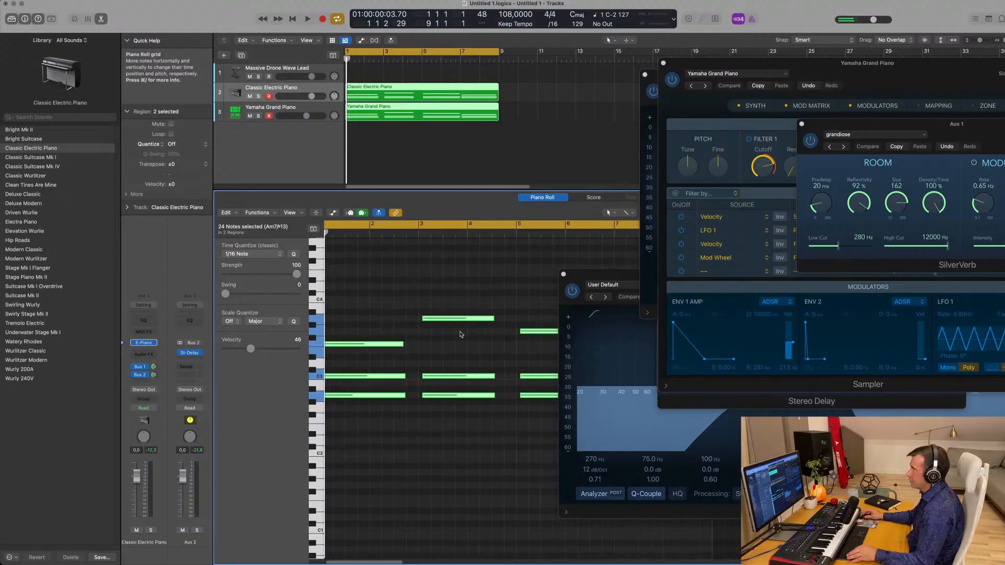
{"action": "mouse_move", "coordinate": [449, 311]}
{"action": "left_mouse_down"}
{"action": "mouse_move", "coordinate": [437, 296]}
{"action": "mouse_move", "coordinate": [433, 321]}
{"action": "left_mouse_up"}
{"action": "scroll", "coordinate": [431, 321], "scroll_direction": "down", "scroll_amount": 2}
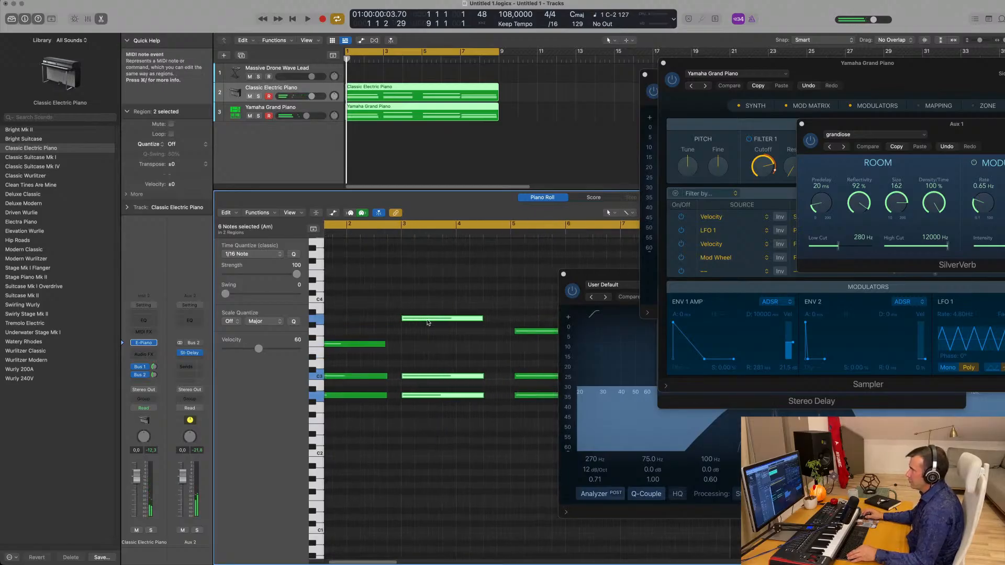
{"action": "scroll", "coordinate": [431, 321], "scroll_direction": "left", "scroll_amount": 1}
{"action": "scroll", "coordinate": [525, 313], "scroll_direction": "right", "scroll_amount": 3}
- Fine-align the third chord's notes with bar 5 and the fourth chord's notes with bar 7
{"action": "left_click", "coordinate": [518, 322]}
{"action": "left_click_drag", "start_coordinate": [518, 304], "coordinate": [516, 402]}
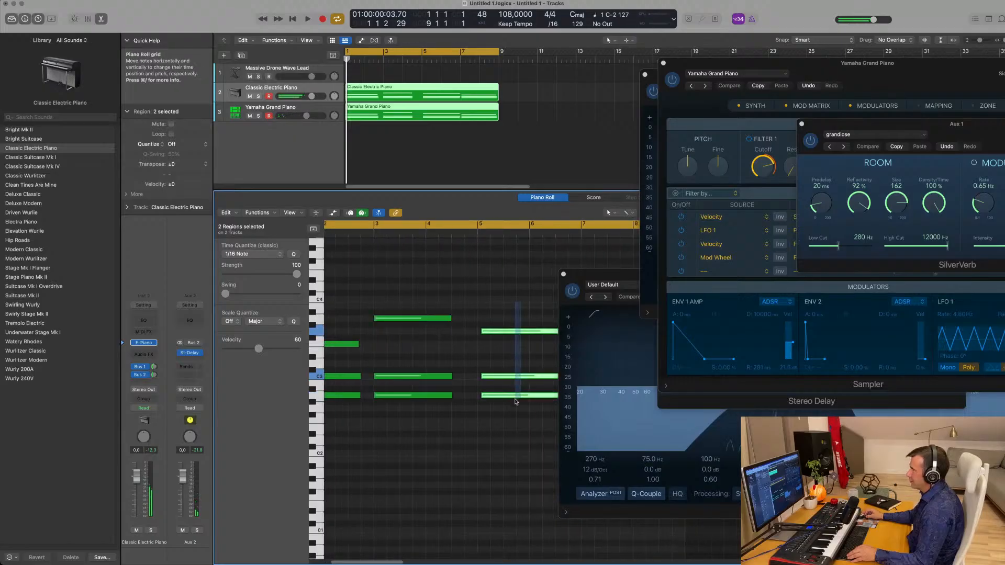
{"action": "scroll", "coordinate": [524, 335], "scroll_direction": "down", "scroll_amount": 2}
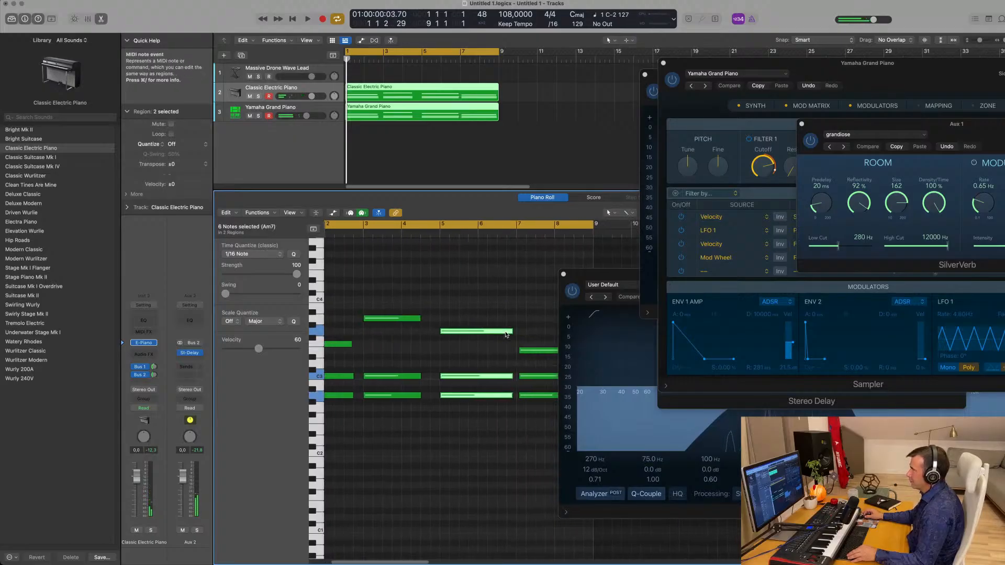
{"action": "scroll", "coordinate": [542, 336], "scroll_direction": "right", "scroll_amount": 1}
{"action": "left_click_drag", "start_coordinate": [544, 338], "coordinate": [552, 415]}
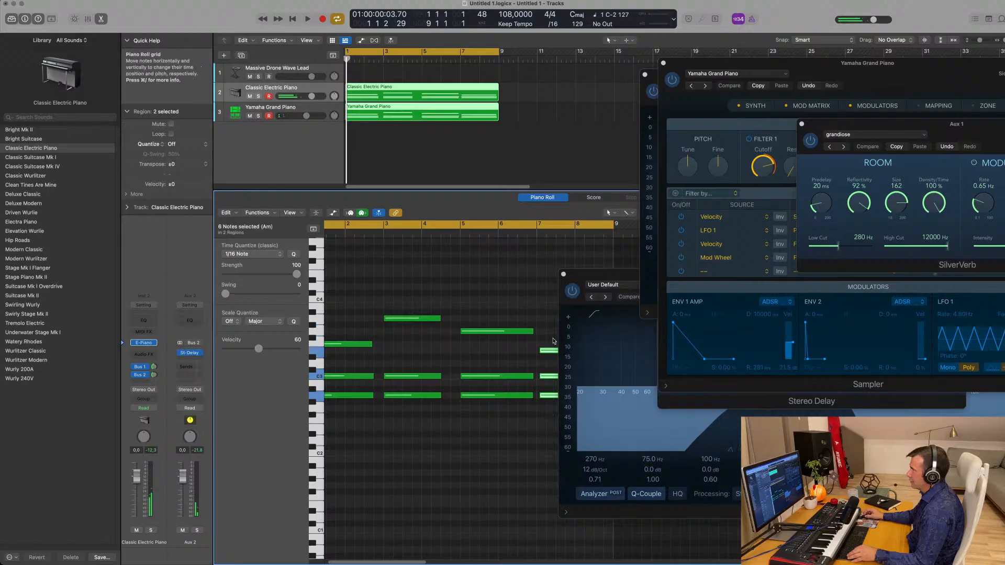
{"action": "left_click", "coordinate": [547, 352]}
{"action": "left_click_drag", "start_coordinate": [542, 353], "coordinate": [540, 354]}
- Play the cycle and slightly lengthen the second chord's notes in both regions
{"action": "key", "text": "space"}
{"action": "scroll", "coordinate": [434, 358], "scroll_direction": "left", "scroll_amount": 3}
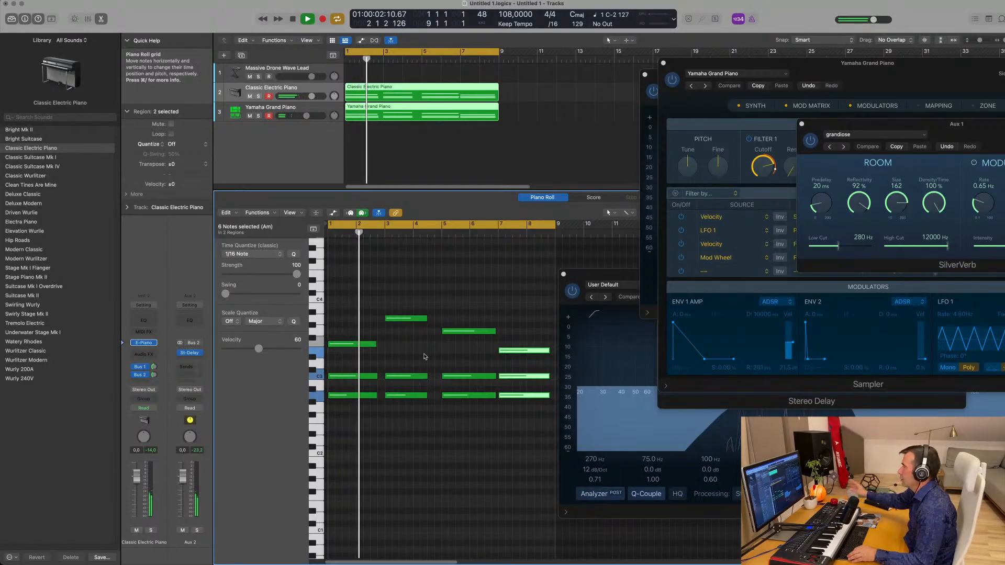
{"action": "scroll", "coordinate": [412, 354], "scroll_direction": "right", "scroll_amount": 2}
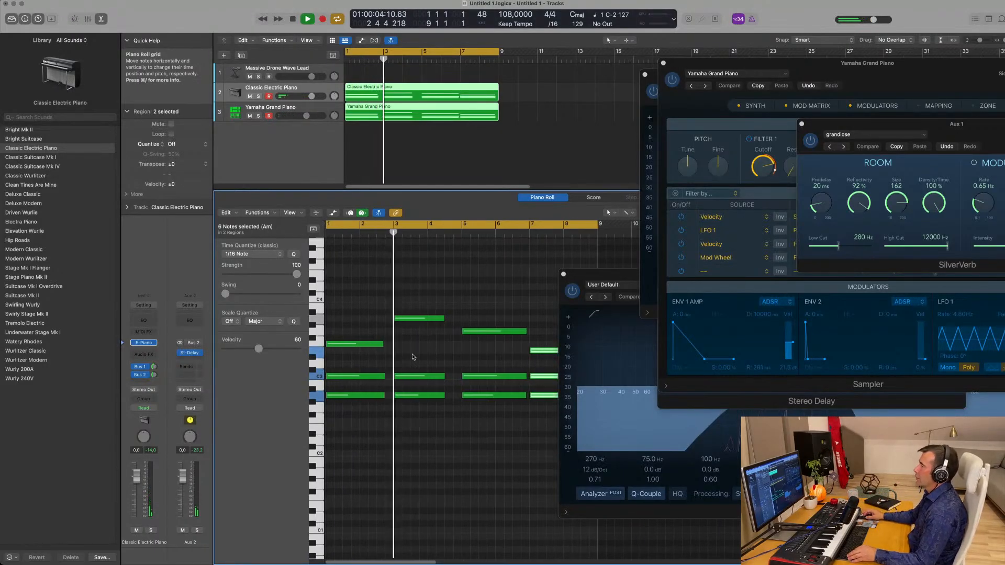
{"action": "scroll", "coordinate": [414, 354], "scroll_direction": "left", "scroll_amount": 1}
{"action": "scroll", "coordinate": [417, 355], "scroll_direction": "right", "scroll_amount": 4}
{"action": "scroll", "coordinate": [456, 309], "scroll_direction": "right", "scroll_amount": 2}
{"action": "left_click_drag", "start_coordinate": [458, 292], "coordinate": [418, 434]}
{"action": "scroll", "coordinate": [490, 328], "scroll_direction": "left", "scroll_amount": 2}
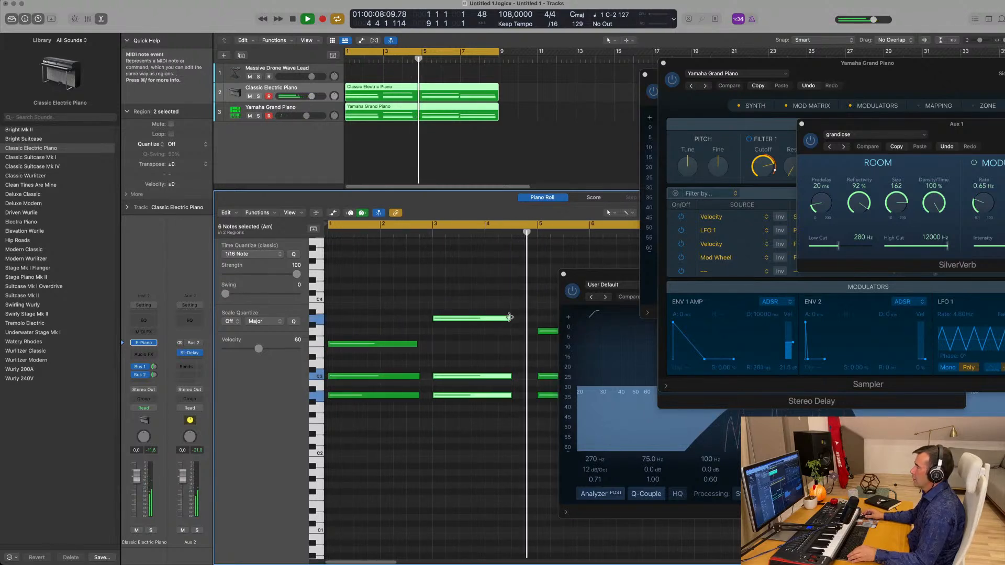
{"action": "left_click_drag", "start_coordinate": [511, 319], "coordinate": [521, 319]}
{"action": "scroll", "coordinate": [417, 334], "scroll_direction": "left", "scroll_amount": 5}
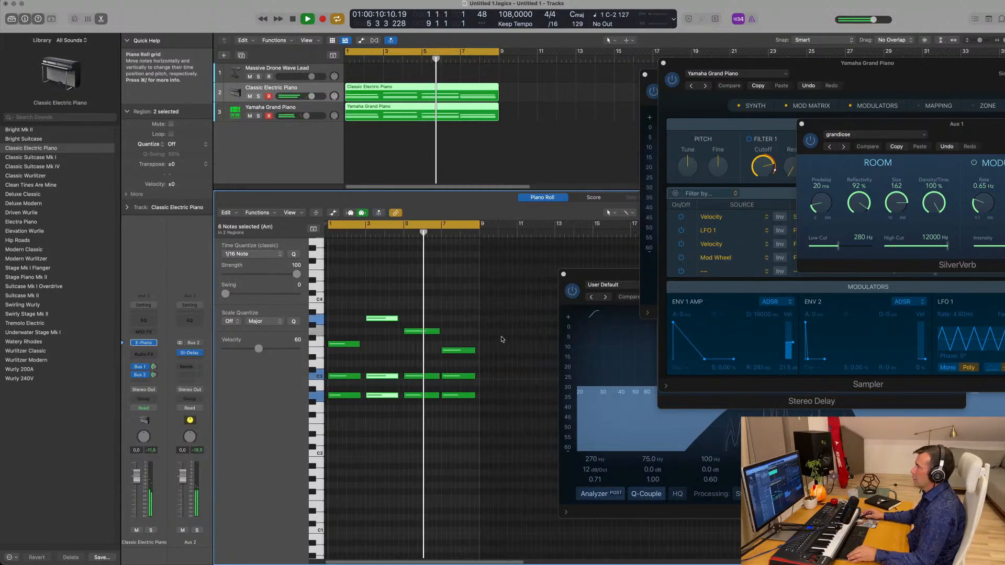
- Shorten the notes of the third and fourth chords so their lengths match the other chords
{"action": "scroll", "coordinate": [418, 334], "scroll_direction": "right", "scroll_amount": 4}
{"action": "left_click_drag", "start_coordinate": [407, 306], "coordinate": [395, 426]}
{"action": "left_click_drag", "start_coordinate": [421, 332], "coordinate": [412, 332]}
{"action": "left_click_drag", "start_coordinate": [505, 339], "coordinate": [512, 378]}
{"action": "left_click", "coordinate": [474, 334]}
{"action": "key", "text": "z"}
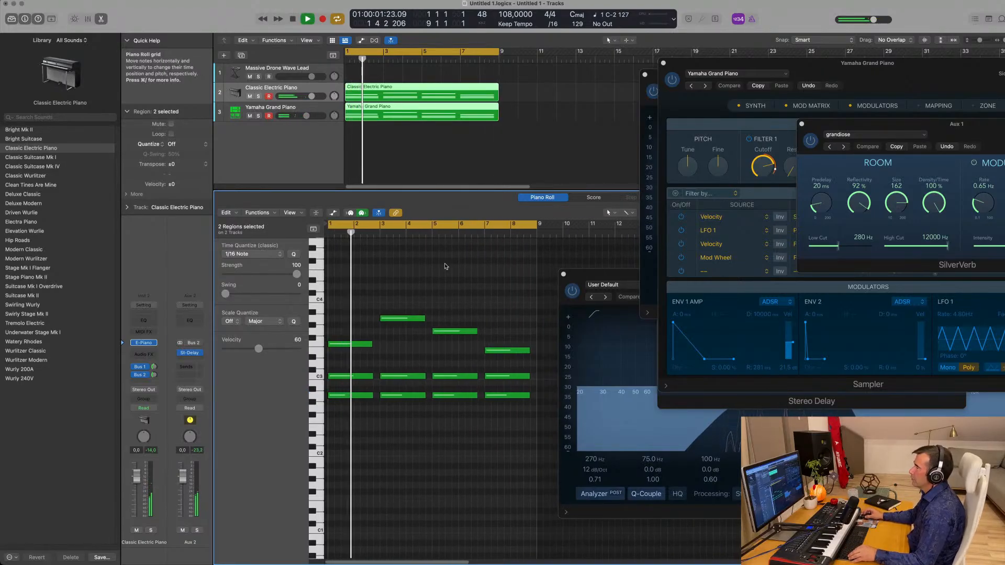
- Duplicate the Yamaha Grand Piano track and copy its recorded region onto the new track
{"action": "left_click", "coordinate": [316, 160]}
{"action": "scroll", "coordinate": [396, 141], "scroll_direction": "down", "scroll_amount": 2}
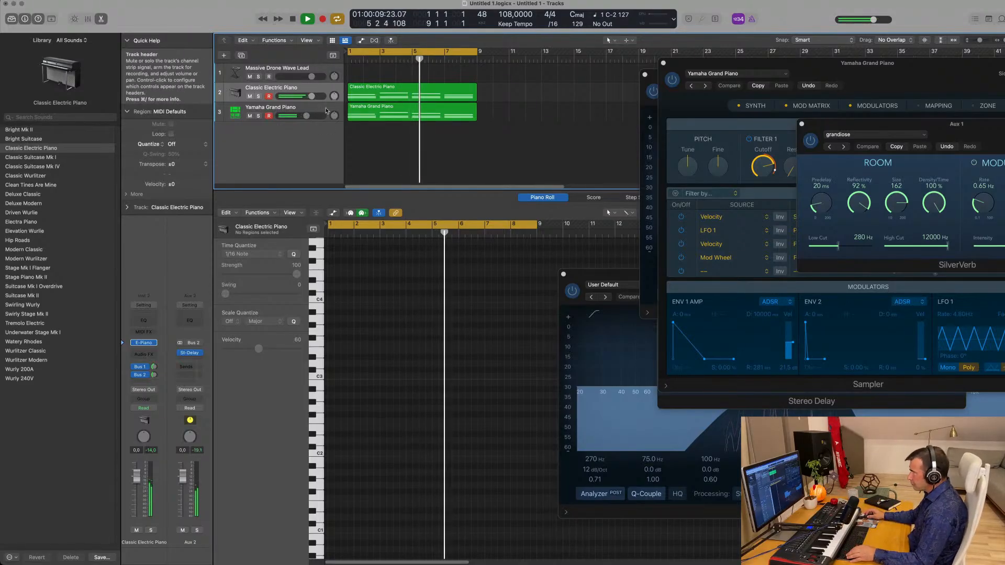
{"action": "left_click", "coordinate": [296, 111]}
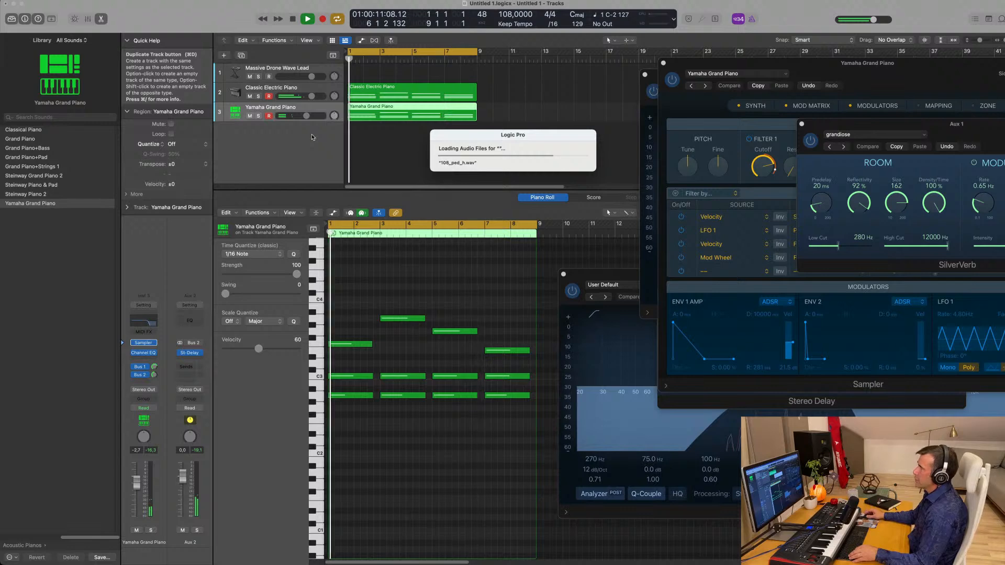
{"action": "key", "text": "super+d"}
{"action": "left_click_drag", "start_coordinate": [395, 120], "coordinate": [395, 138]}
- Delete the two lower rows of notes in the copied region and transpose the remaining four notes down three octaves
{"action": "left_click_drag", "start_coordinate": [350, 360], "coordinate": [513, 442]}
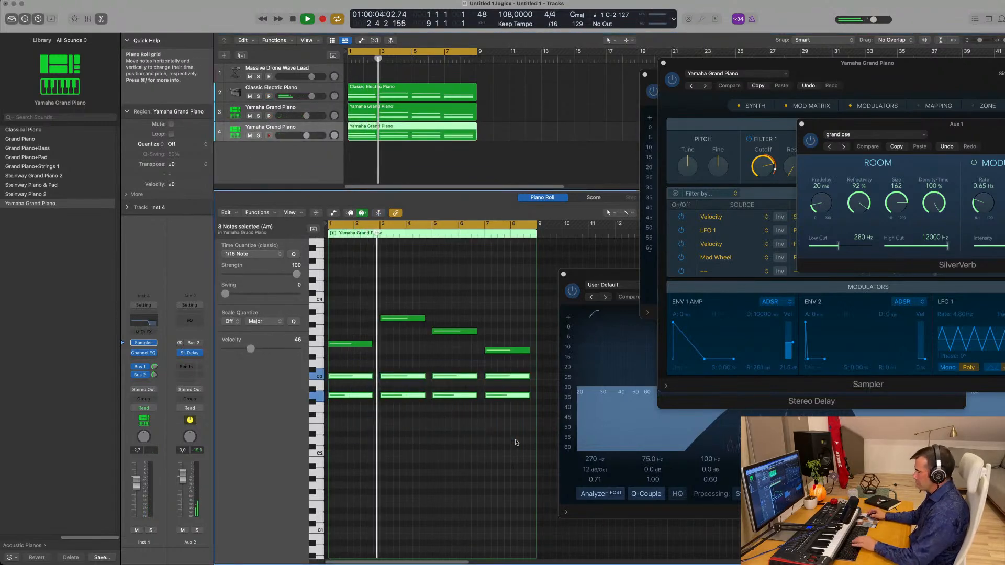
{"action": "key", "text": "Delete"}
{"action": "left_click_drag", "start_coordinate": [341, 305], "coordinate": [542, 401]}
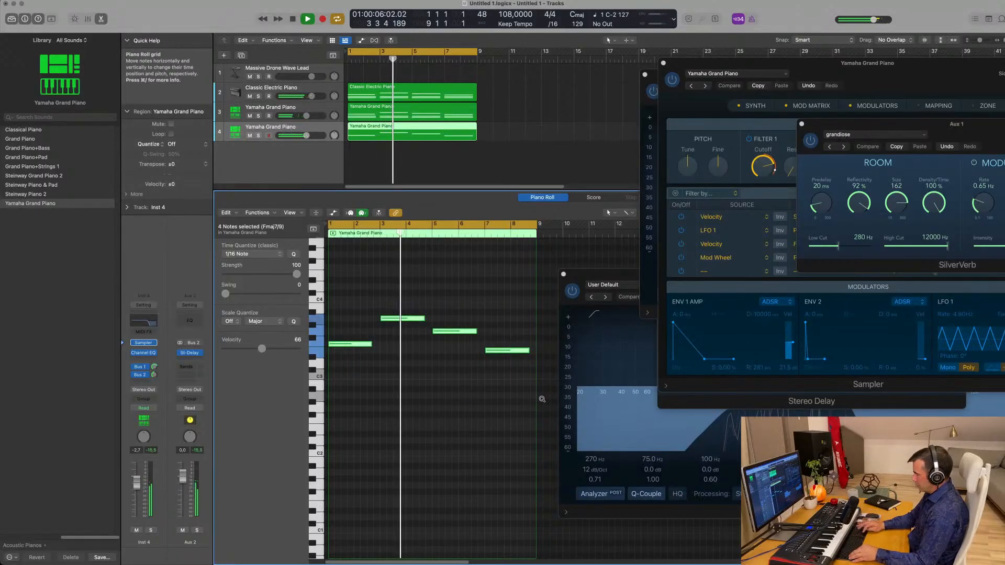
{"action": "key", "text": "alt+shift+Down"}
{"action": "key", "text": "alt+shift+Down"}
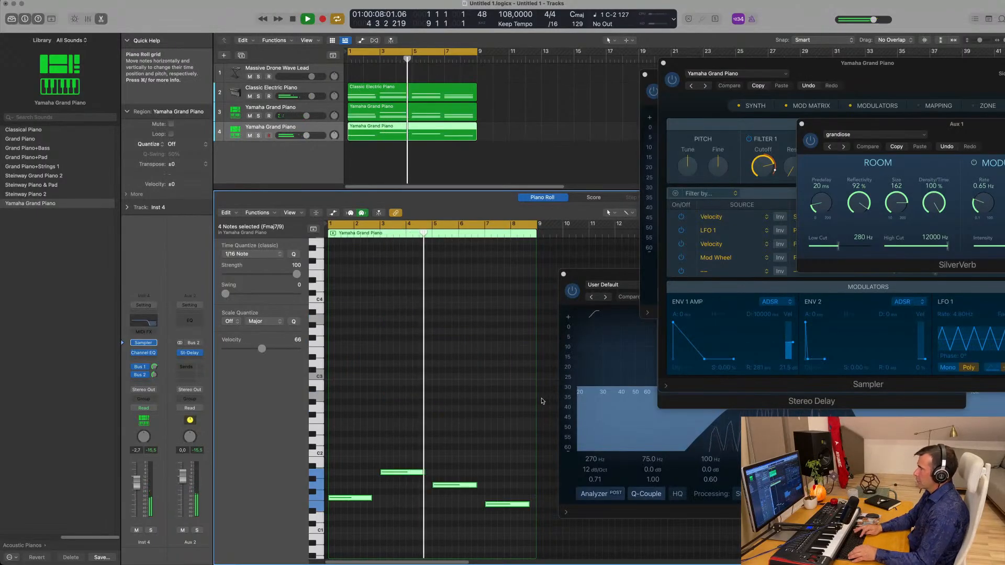
{"action": "key", "text": "Return"}
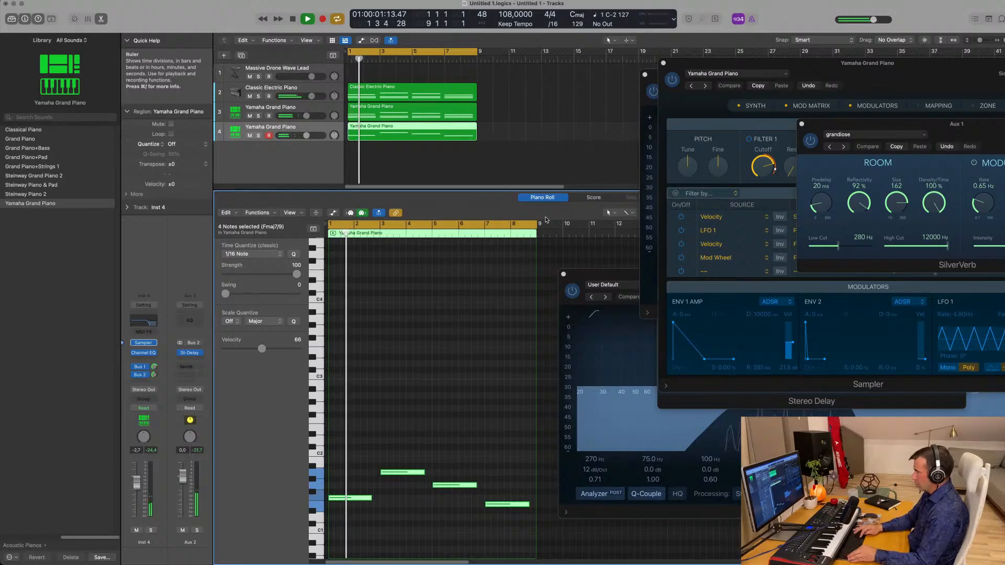
{"action": "key", "text": "alt+shift+Down"}
{"action": "key", "text": "Return"}
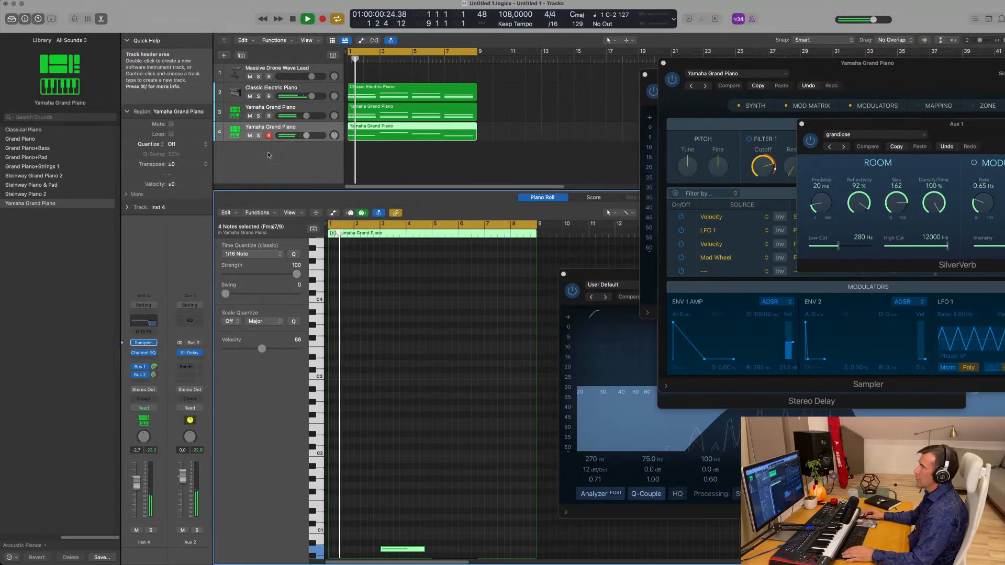
- Play the cycle from the start and raise the fourth track's volume to -2.3 dB
{"action": "left_click", "coordinate": [307, 130]}
{"action": "key", "text": "super+Right"}
{"action": "key", "text": "super+Right"}
{"action": "key", "text": "super+Right"}
{"action": "key", "text": "super+Left"}
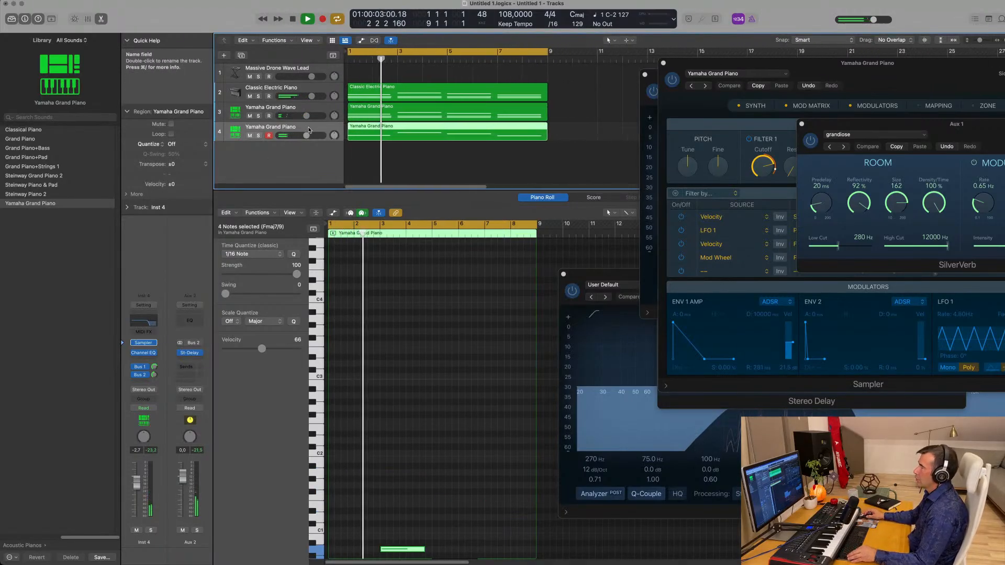
{"action": "key", "text": "super+Left"}
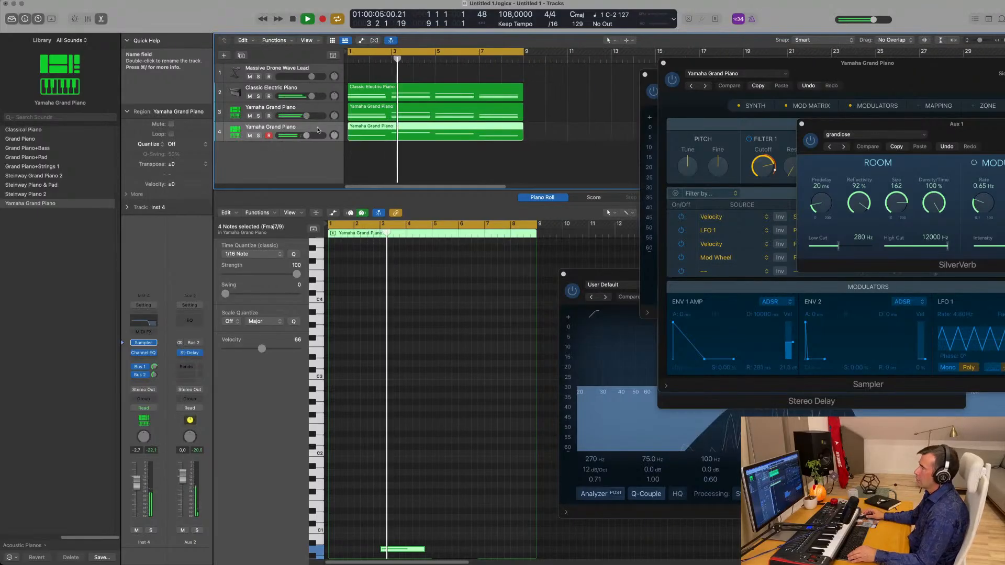
{"action": "key", "text": "Return"}
{"action": "key", "text": "space"}
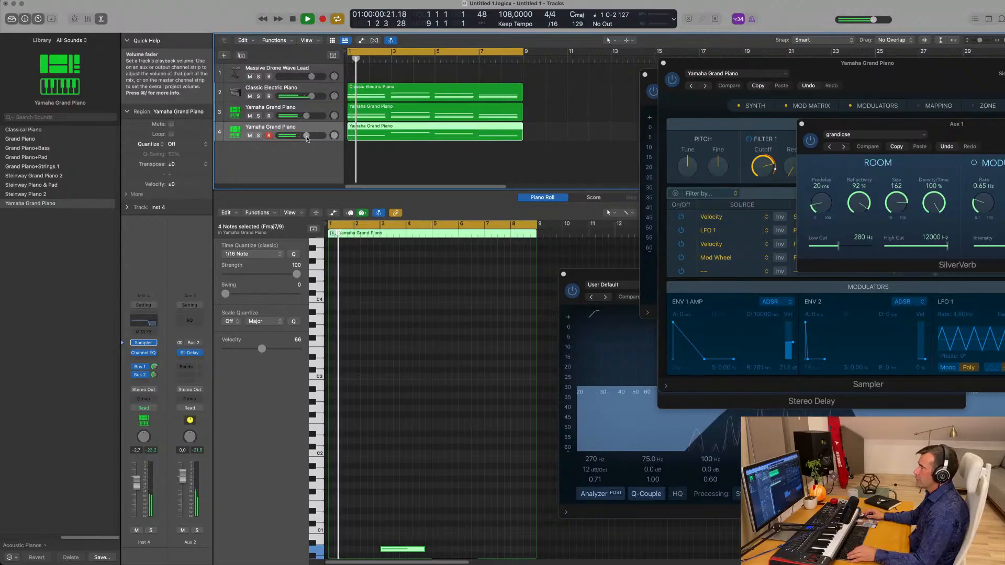
{"action": "key", "text": "Return"}
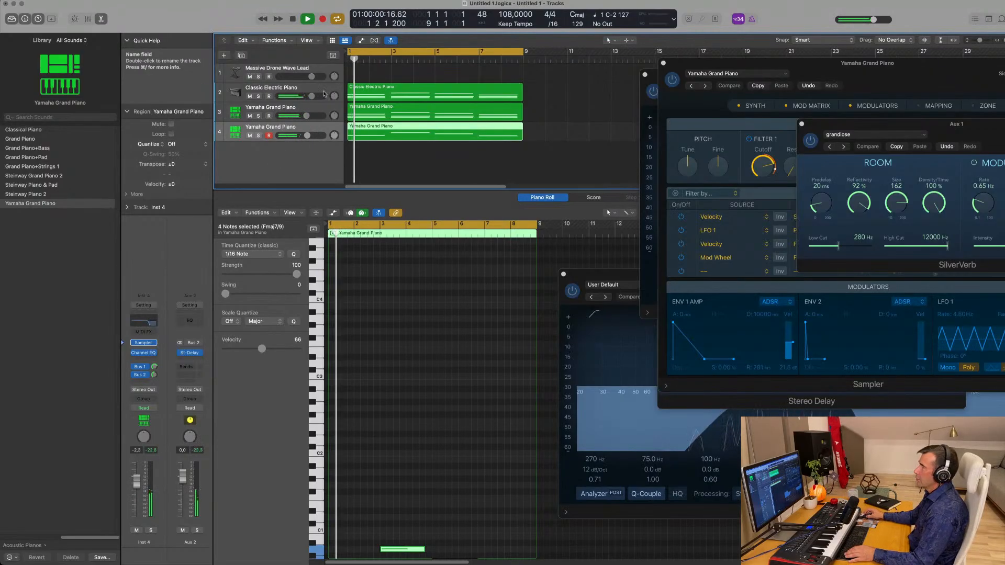
- Duplicate the fourth track and copy its low-note region onto the new fifth track
{"action": "key", "text": "super+d"}
{"action": "left_click", "coordinate": [393, 132]}
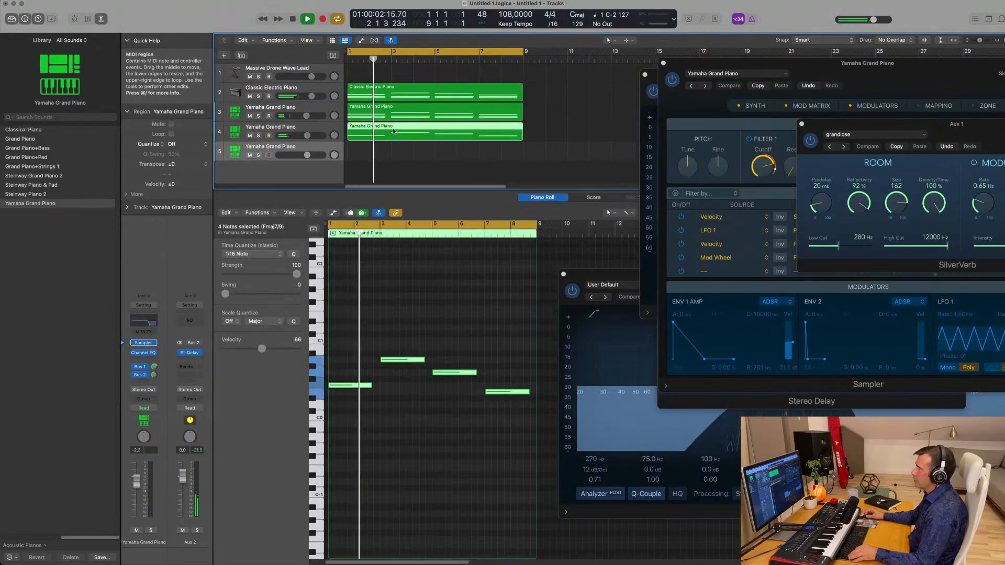
{"action": "left_click_drag", "start_coordinate": [393, 138], "coordinate": [394, 156]}
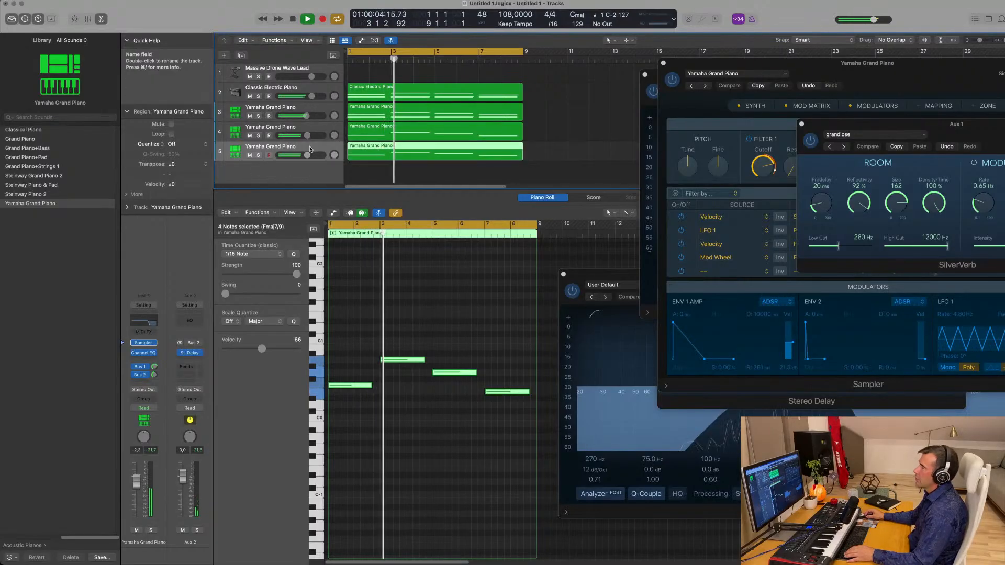
- Stop playback and replace the fifth track's Sampler instrument with a stereo Alchemy synth
{"action": "key", "text": "space"}
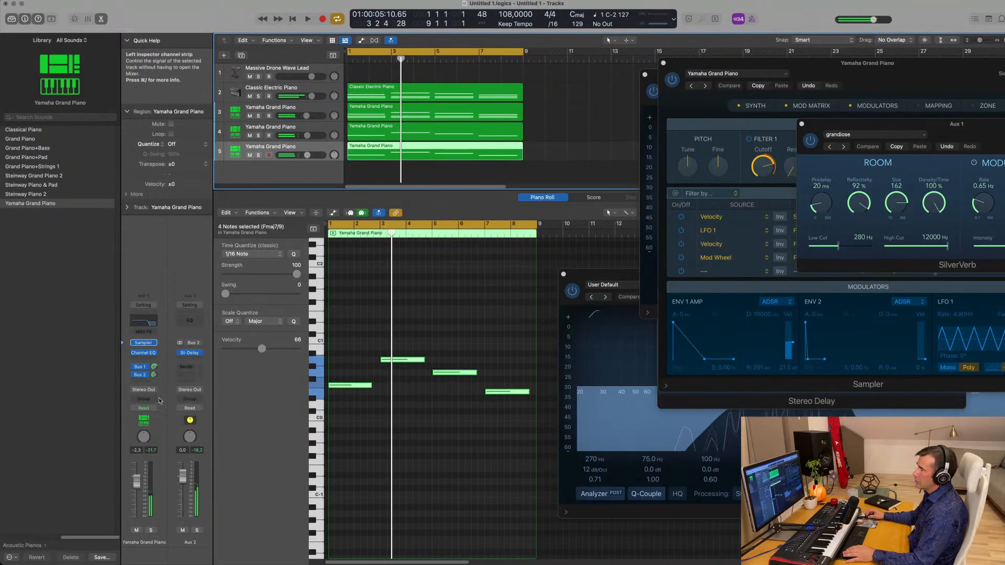
{"action": "left_click", "coordinate": [154, 343]}
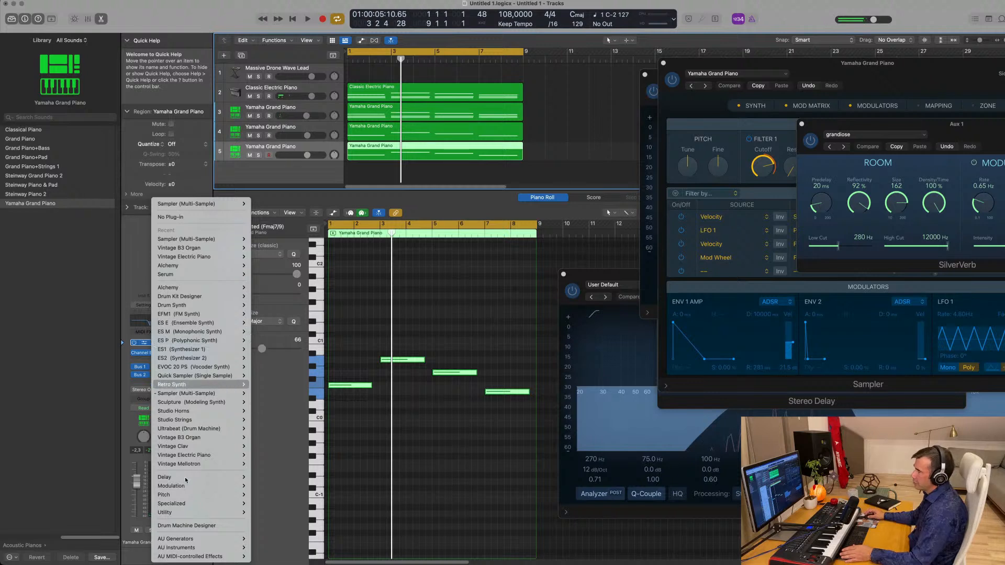
{"action": "mouse_move", "coordinate": [215, 413]}
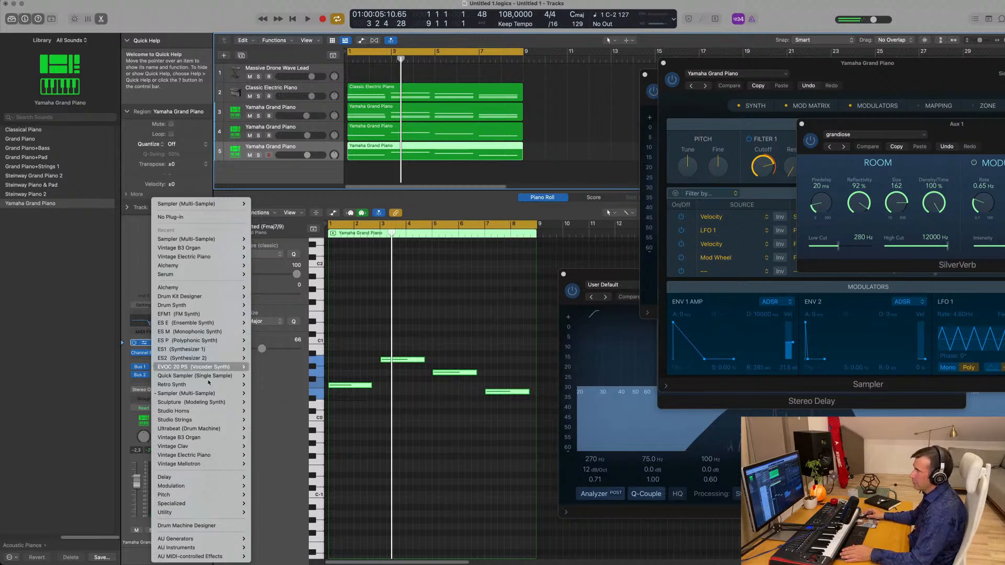
{"action": "mouse_move", "coordinate": [209, 391]}
{"action": "mouse_move", "coordinate": [216, 290]}
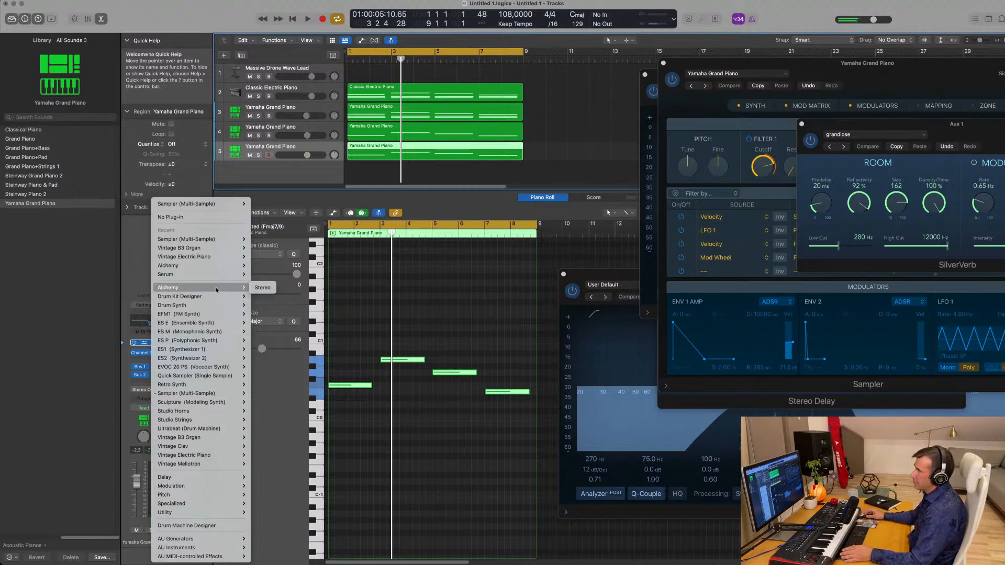
{"action": "left_click", "coordinate": [257, 289]}
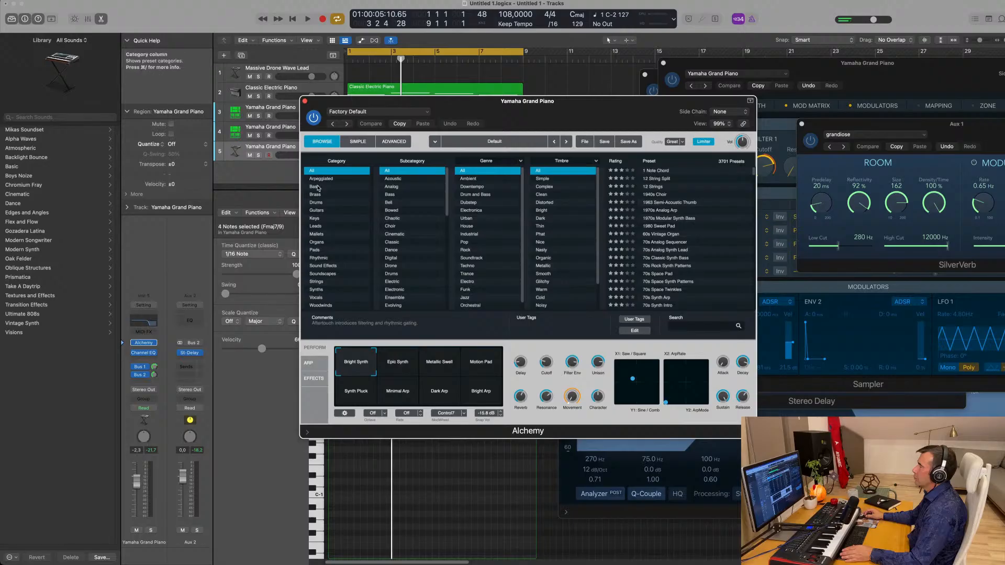
- Search the Alchemy presets for "bass pad"
{"action": "left_click", "coordinate": [701, 328]}
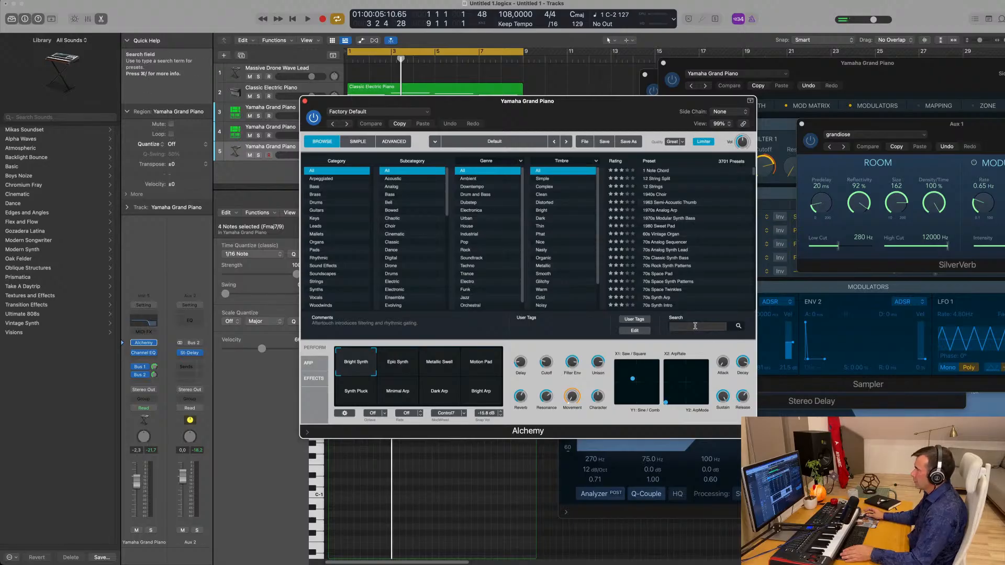
{"action": "type", "text": "bass opad"}
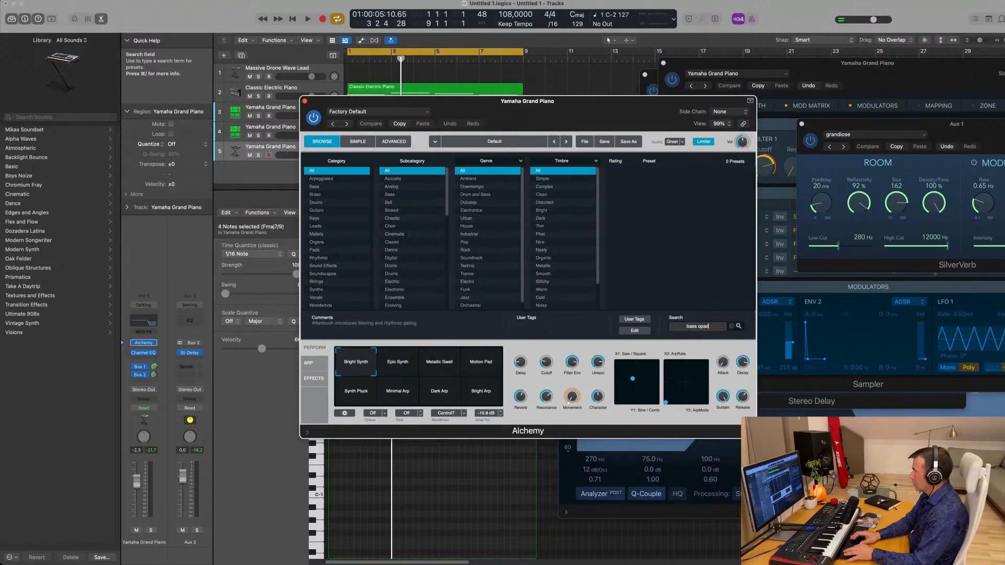
{"action": "key", "text": "BackSpace"}
{"action": "key", "text": "BackSpace"}
{"action": "key", "text": "BackSpace"}
{"action": "key", "text": "BackSpace"}
{"action": "type", "text": "pad"}
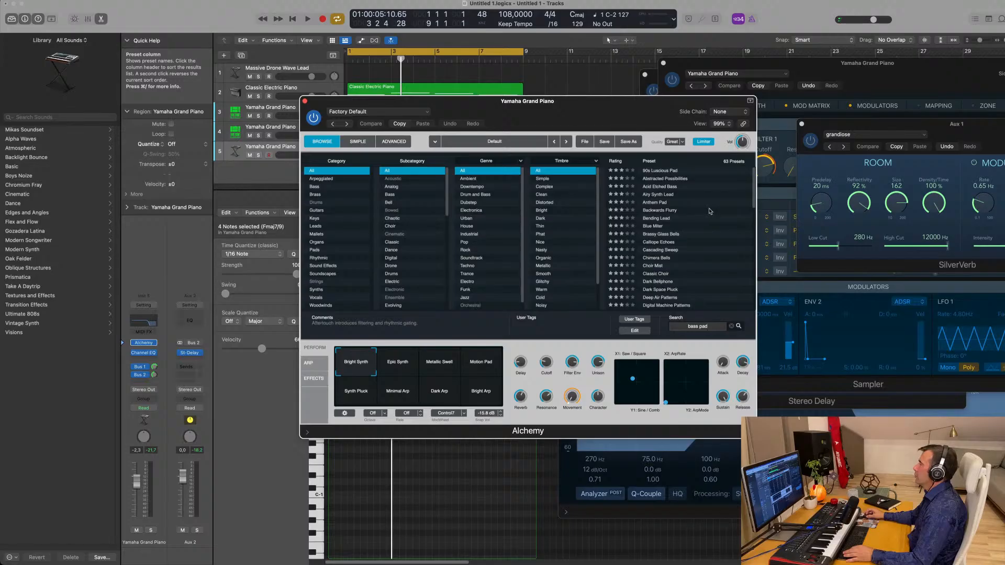
- Load the Dark Space Pluck preset from the matches and move the Alchemy window clear of the track headers
{"action": "scroll", "coordinate": [660, 196], "scroll_direction": "down", "scroll_amount": 3}
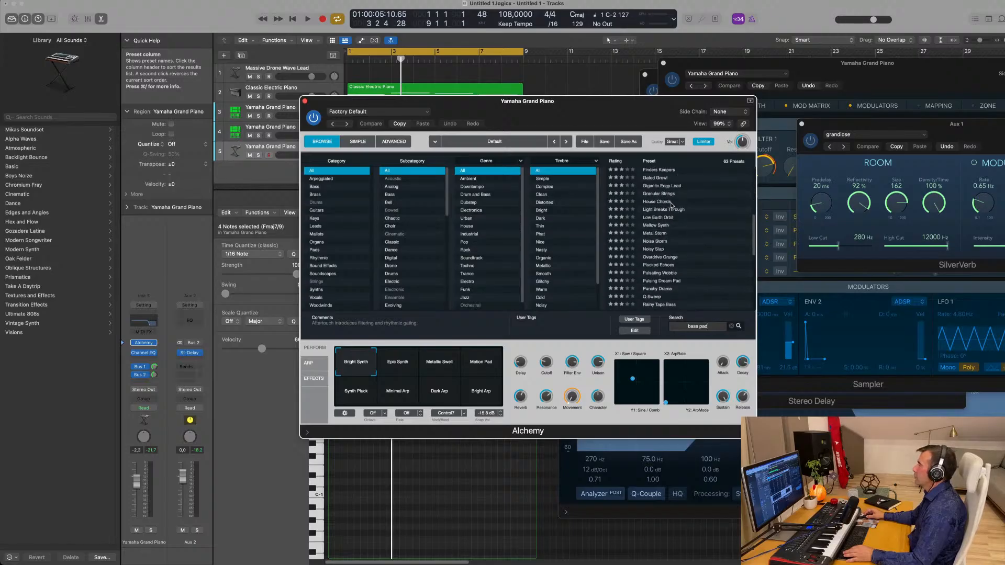
{"action": "scroll", "coordinate": [673, 206], "scroll_direction": "up", "scroll_amount": 3}
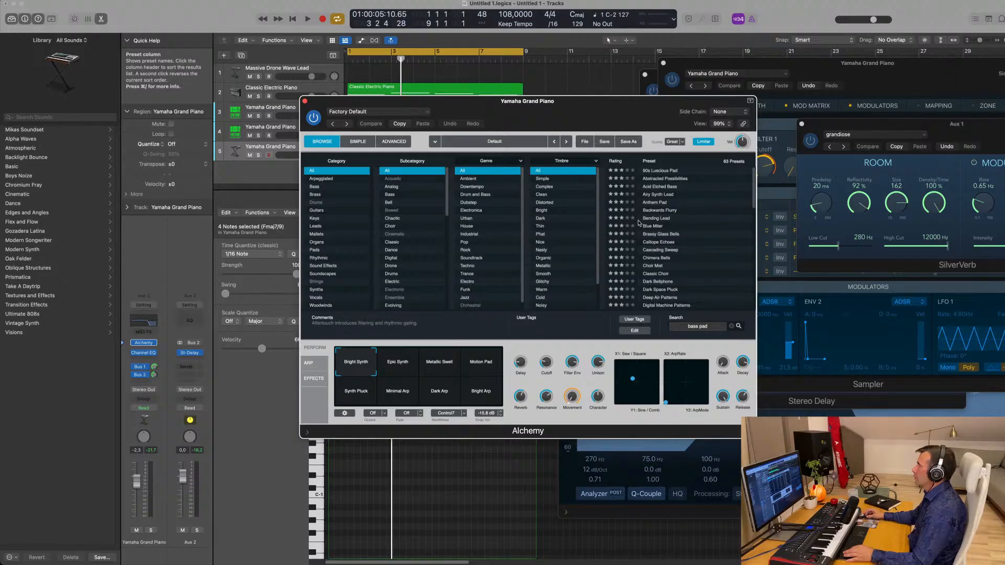
{"action": "scroll", "coordinate": [700, 226], "scroll_direction": "down", "scroll_amount": 1}
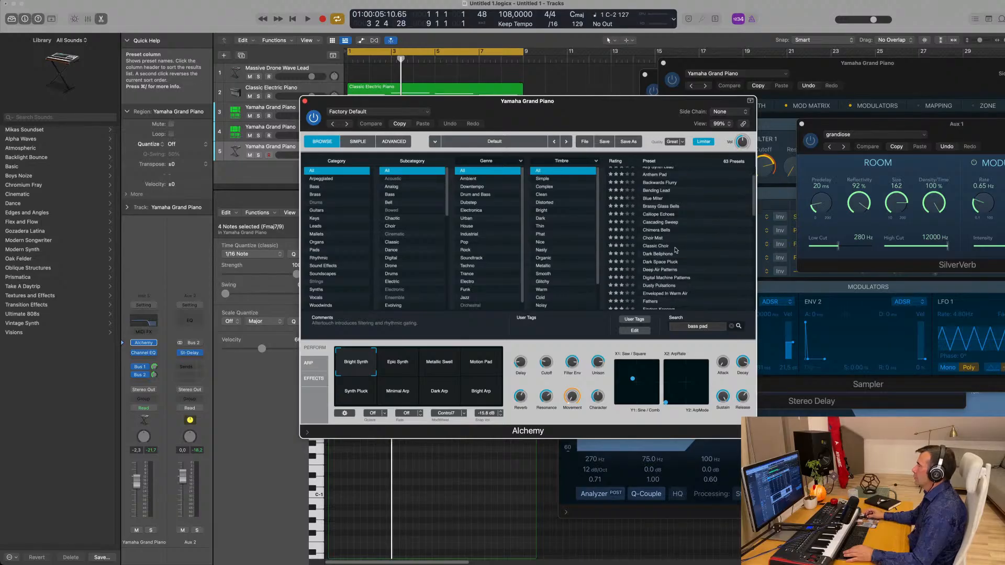
{"action": "scroll", "coordinate": [672, 249], "scroll_direction": "down", "scroll_amount": 1}
{"action": "scroll", "coordinate": [675, 246], "scroll_direction": "down", "scroll_amount": 1}
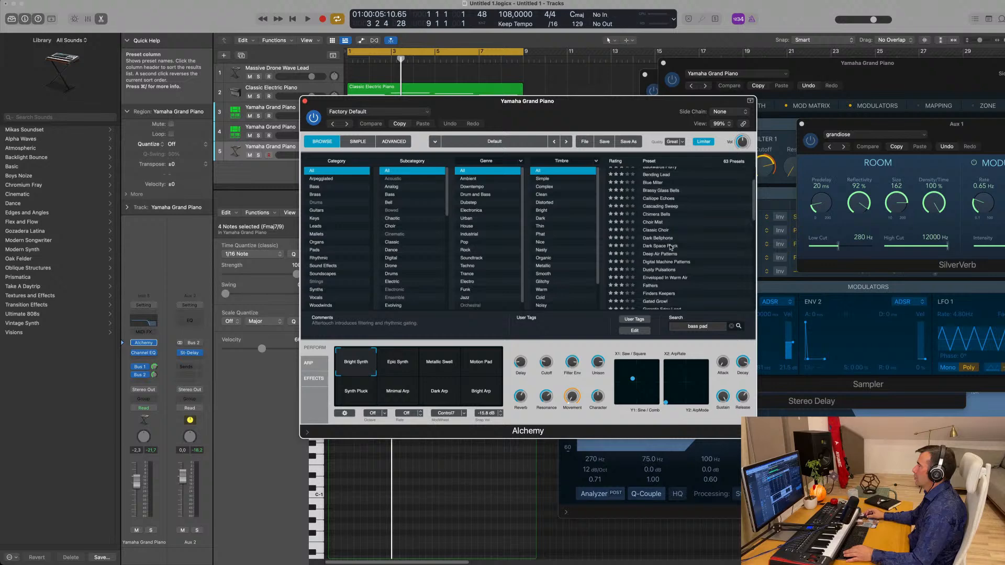
{"action": "left_click", "coordinate": [665, 247]}
{"action": "left_click_drag", "start_coordinate": [576, 103], "coordinate": [734, 104]}
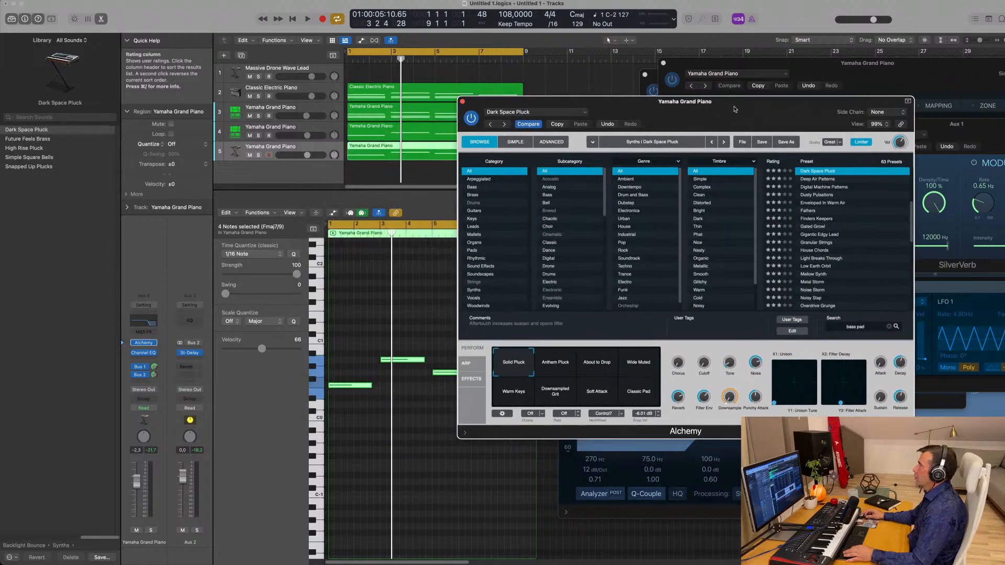
- Play the cycle with the fifth track soloed and choose the Anthem Pluck performance variation
{"action": "key", "text": "space"}
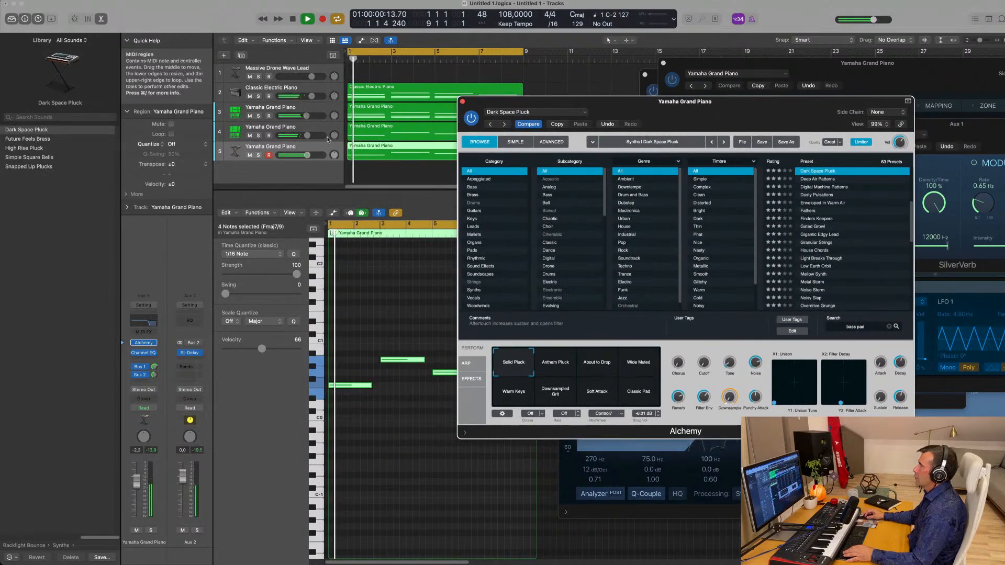
{"action": "left_click", "coordinate": [258, 155]}
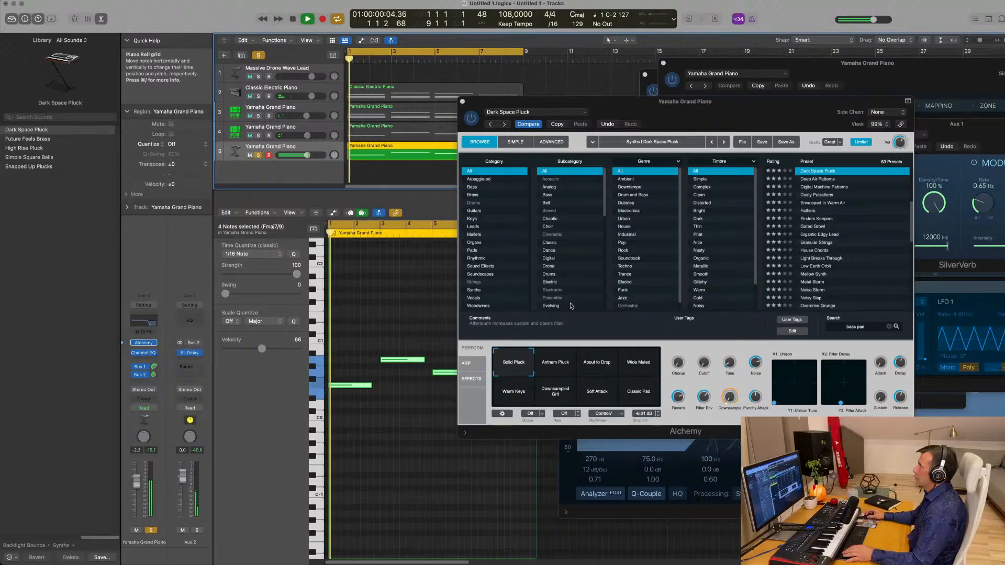
{"action": "left_click", "coordinate": [556, 362]}
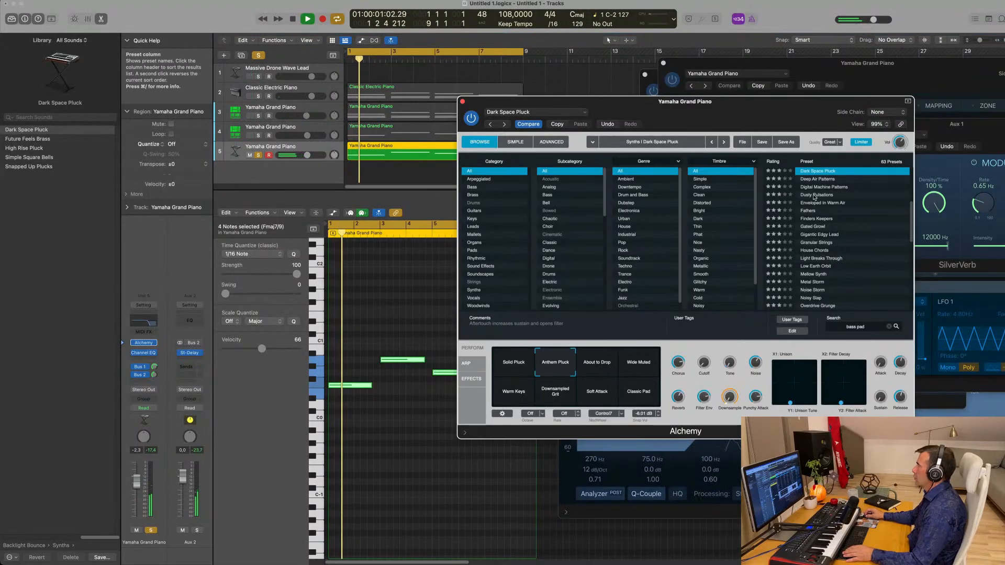
- Audition the Dusty Pulsations and Low Earth Orbit presets and limit the preset results to the Pads category
{"action": "left_click", "coordinate": [815, 196]}
{"action": "scroll", "coordinate": [838, 220], "scroll_direction": "down", "scroll_amount": 2}
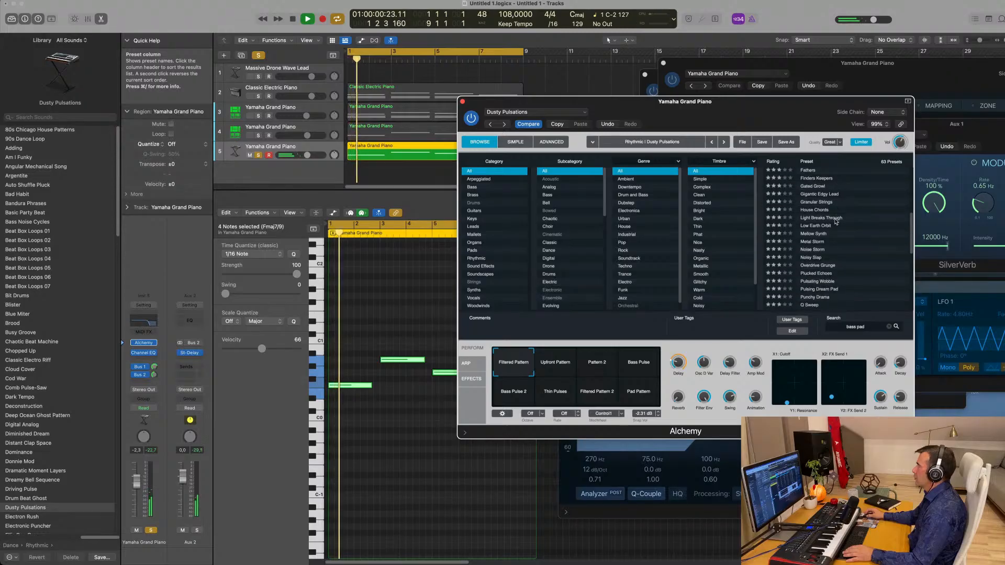
{"action": "left_click", "coordinate": [474, 251]}
{"action": "scroll", "coordinate": [831, 209], "scroll_direction": "up", "scroll_amount": 2}
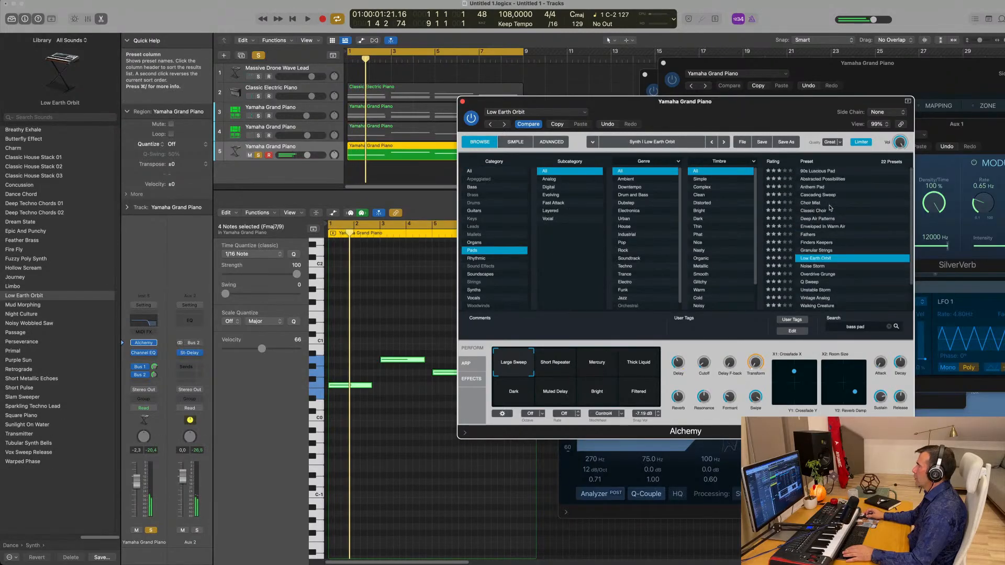
- Audition the presets Cascading Sweep, Anthem Pad, Low Earth Orbit and Unstable Storm, ending with Walking Creature loaded
{"action": "left_click", "coordinate": [820, 195]}
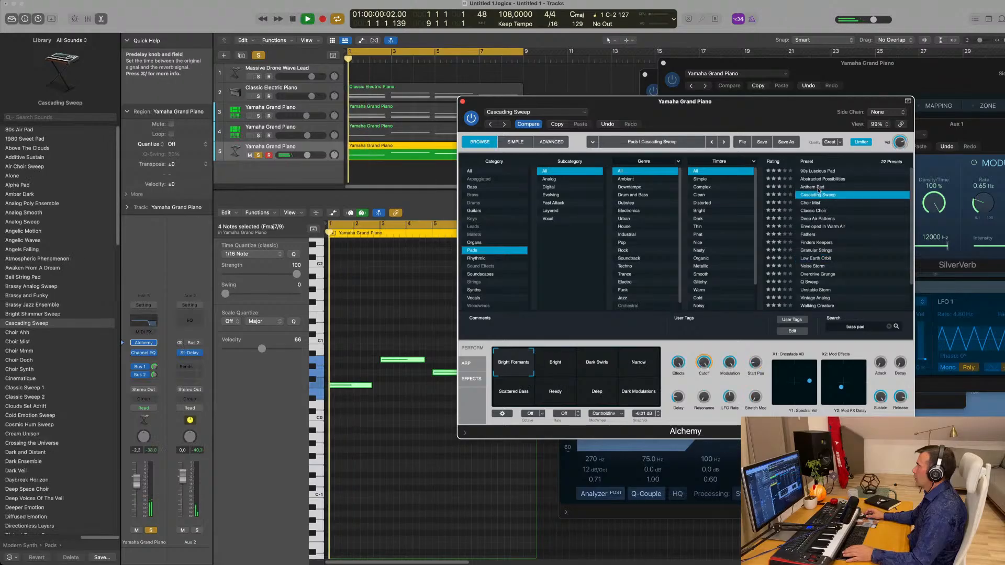
{"action": "left_click", "coordinate": [813, 188]}
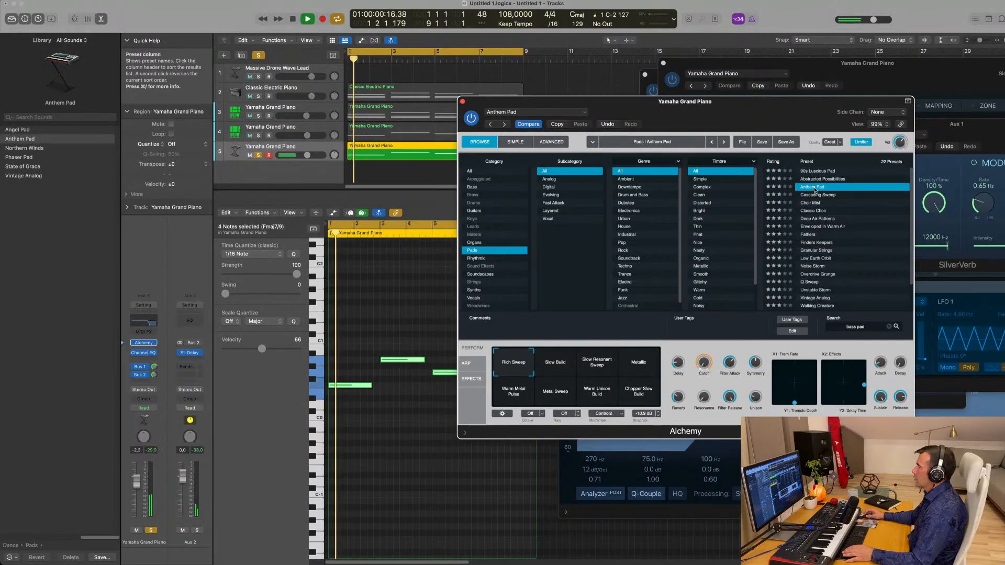
{"action": "scroll", "coordinate": [835, 232], "scroll_direction": "down", "scroll_amount": 2}
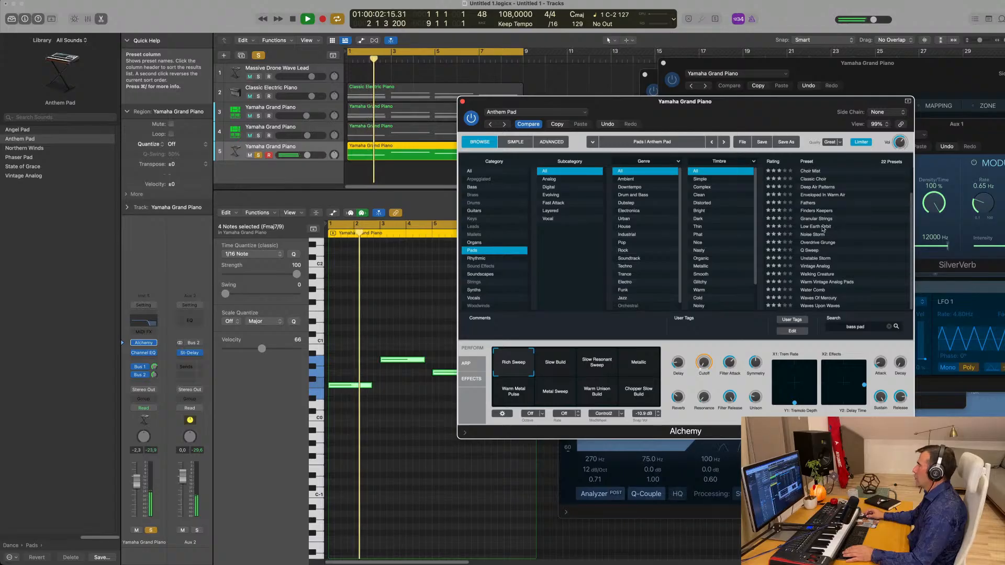
{"action": "left_click", "coordinate": [822, 226]}
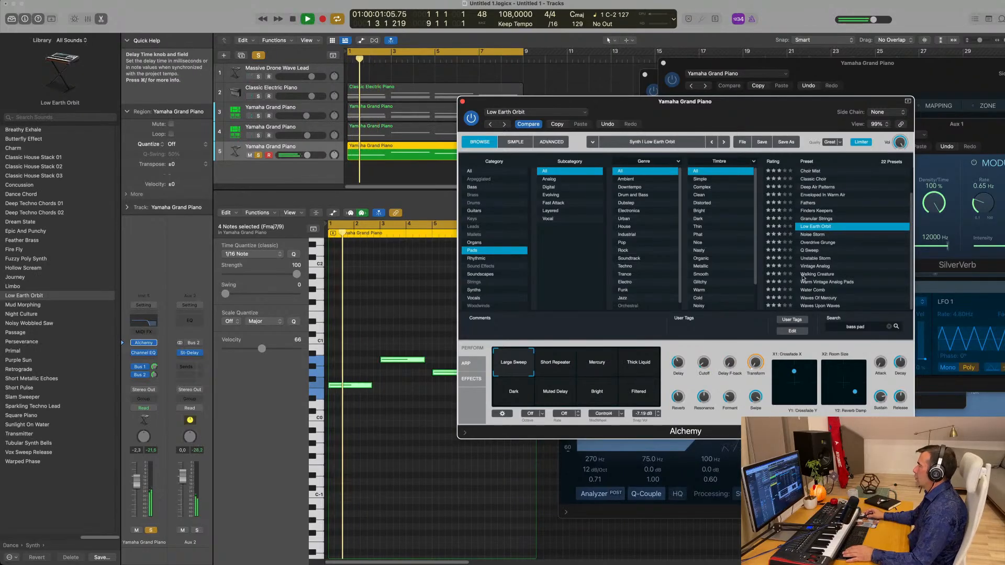
{"action": "left_click", "coordinate": [811, 259]}
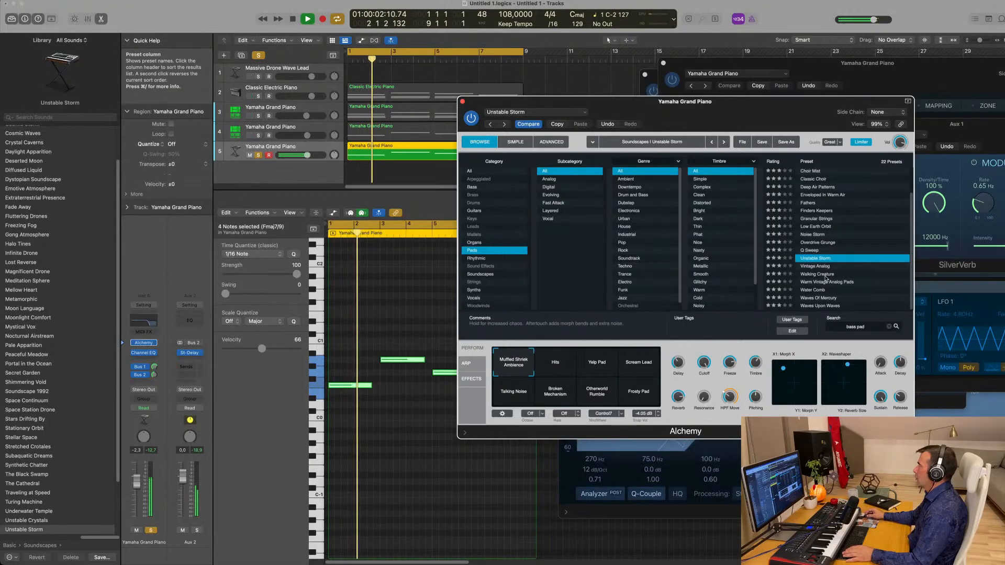
{"action": "left_click", "coordinate": [815, 275]}
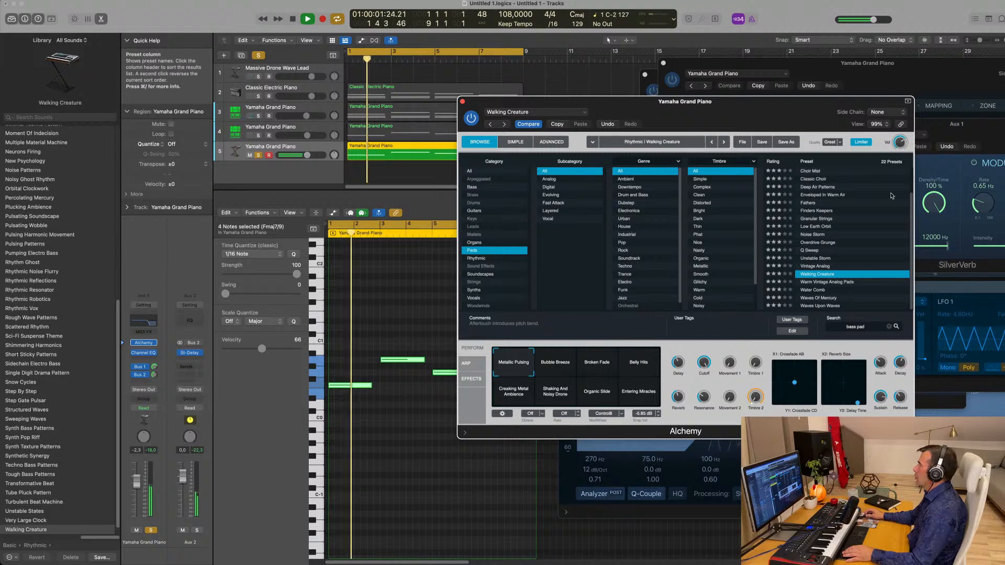
- Audition the presets Abstracted Possibilities and Deep Air Patterns, then load Anthem Pad and reposition the Alchemy window
{"action": "key", "text": "space"}
{"action": "scroll", "coordinate": [829, 205], "scroll_direction": "up", "scroll_amount": 2}
{"action": "left_click", "coordinate": [817, 179]}
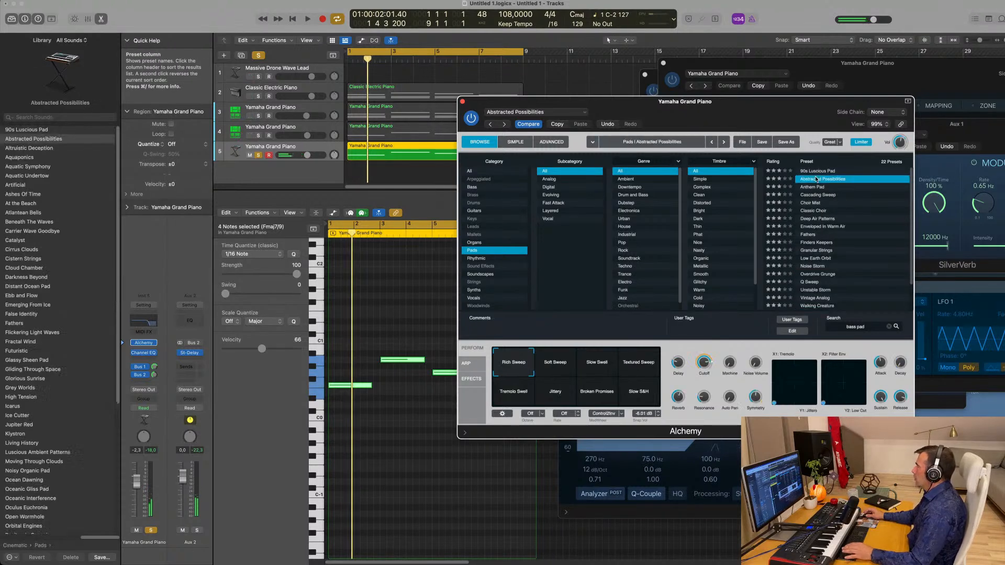
{"action": "left_click", "coordinate": [816, 219]}
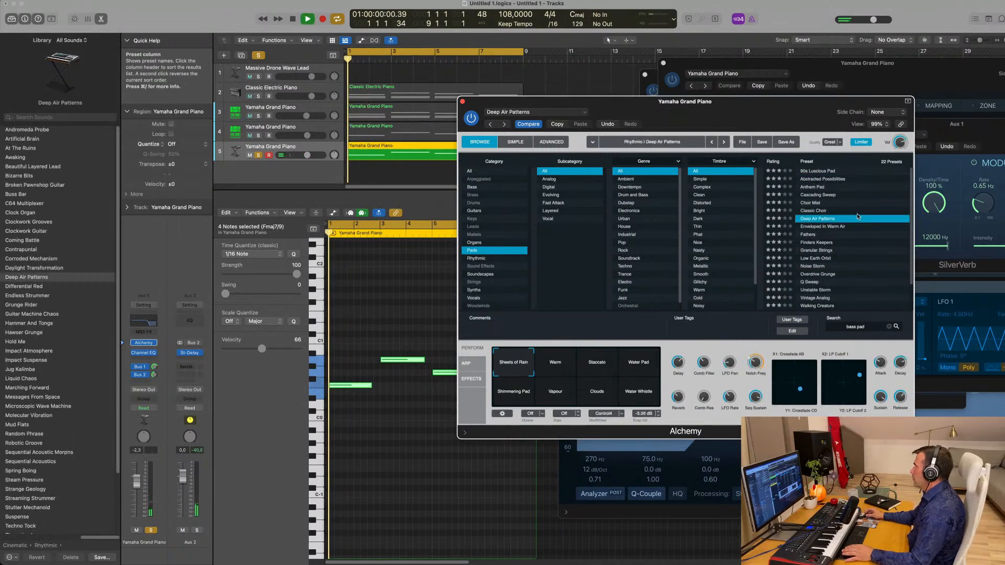
{"action": "left_click", "coordinate": [807, 187]}
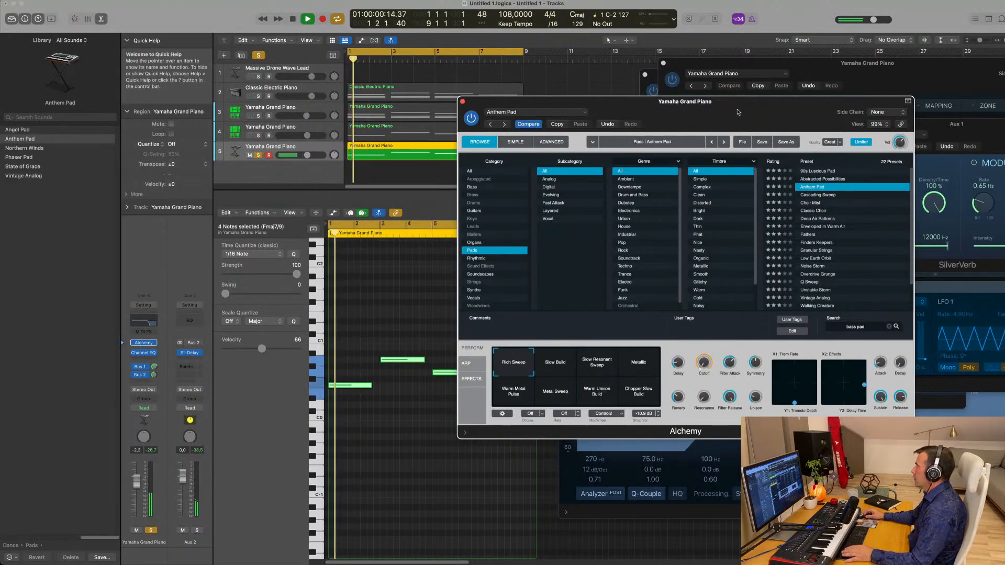
{"action": "left_click_drag", "start_coordinate": [712, 108], "coordinate": [675, 78]}
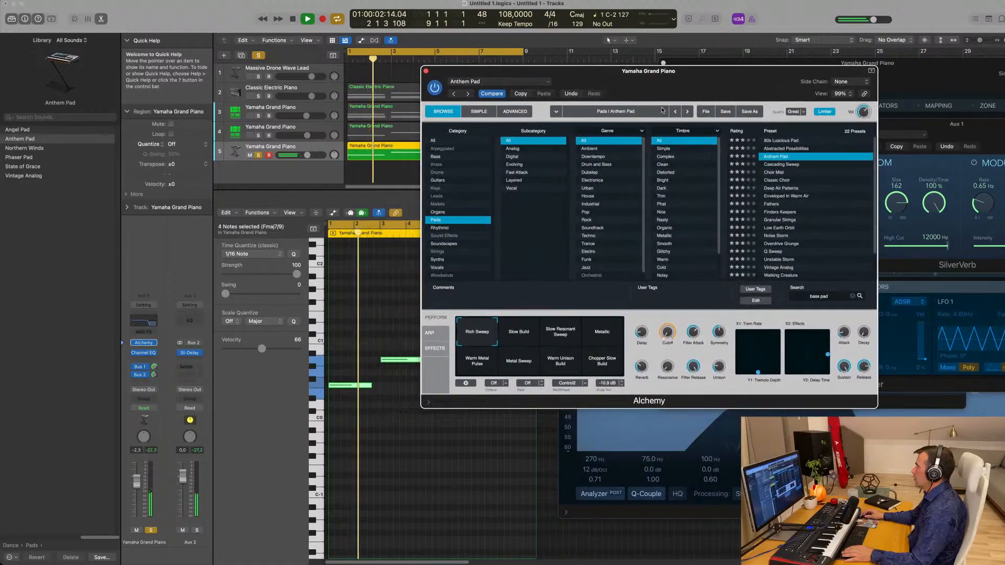
- Audition the Anthem Pad performance variations during playback and choose Warm Metal Pulse
{"action": "left_click", "coordinate": [526, 334]}
{"action": "key", "text": "space"}
{"action": "left_click", "coordinate": [564, 338]}
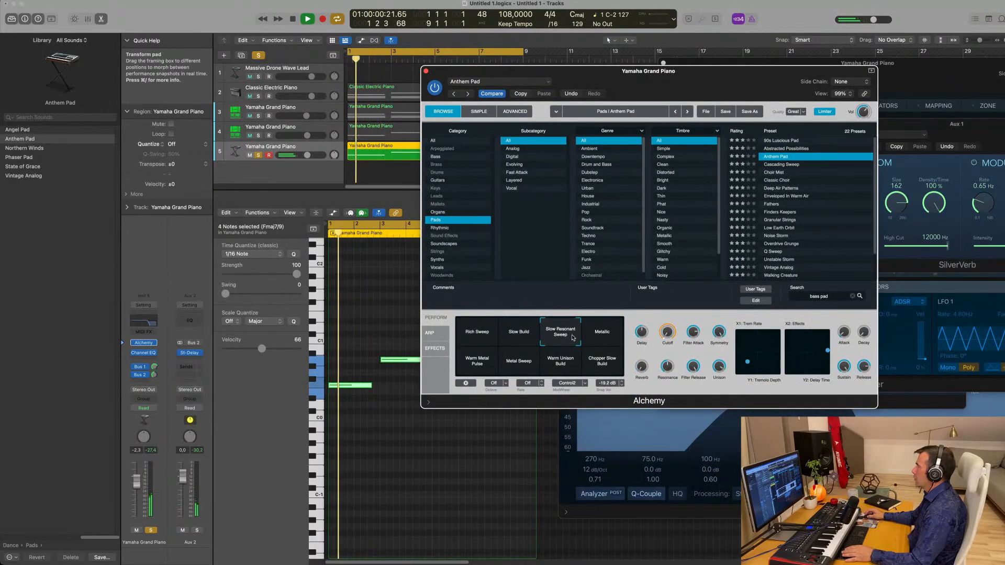
{"action": "left_click", "coordinate": [604, 337]}
{"action": "left_click", "coordinate": [490, 368]}
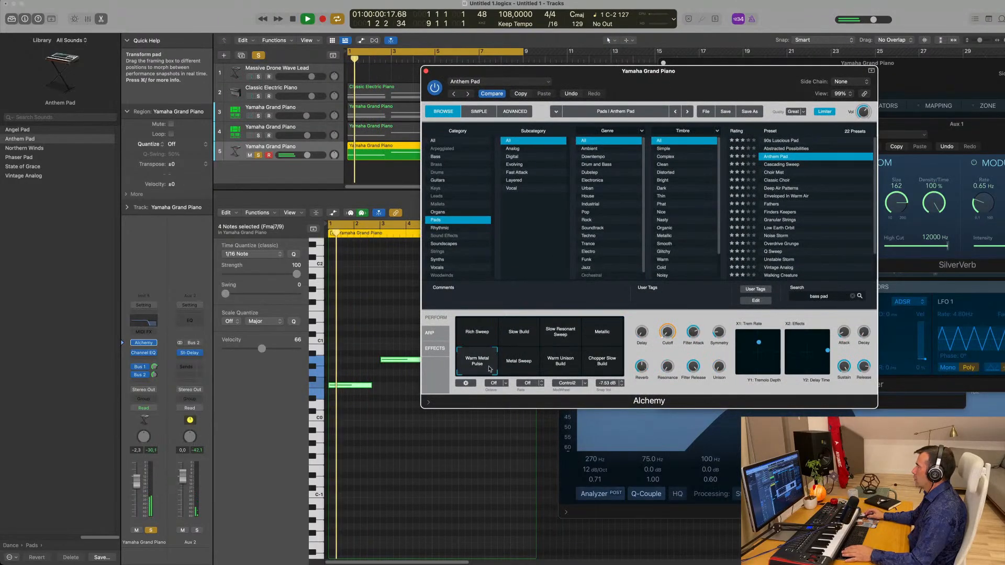
{"action": "left_click", "coordinate": [522, 367]}
{"action": "left_click", "coordinate": [555, 367]}
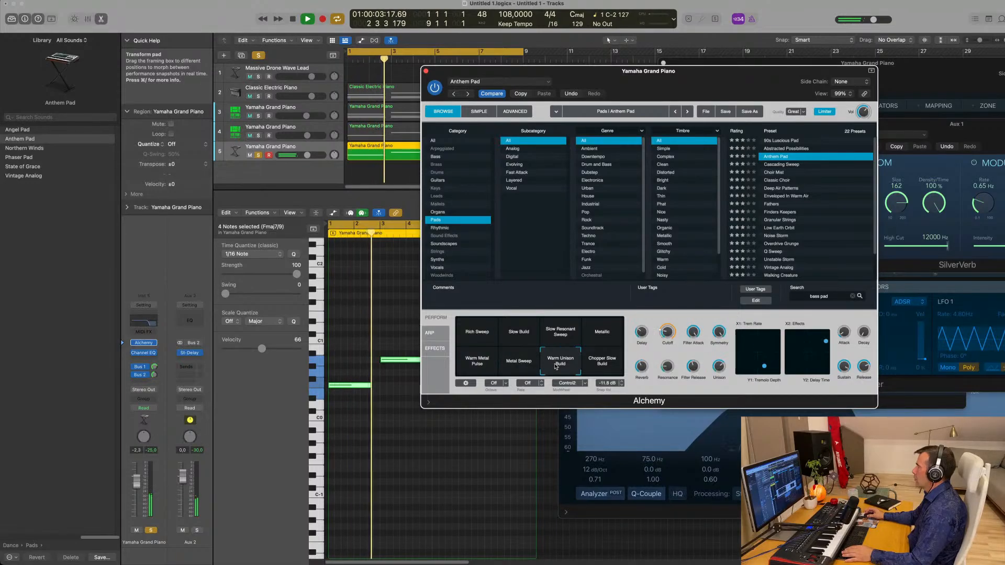
{"action": "left_click", "coordinate": [612, 366]}
{"action": "key", "text": "space"}
{"action": "left_click", "coordinate": [472, 363]}
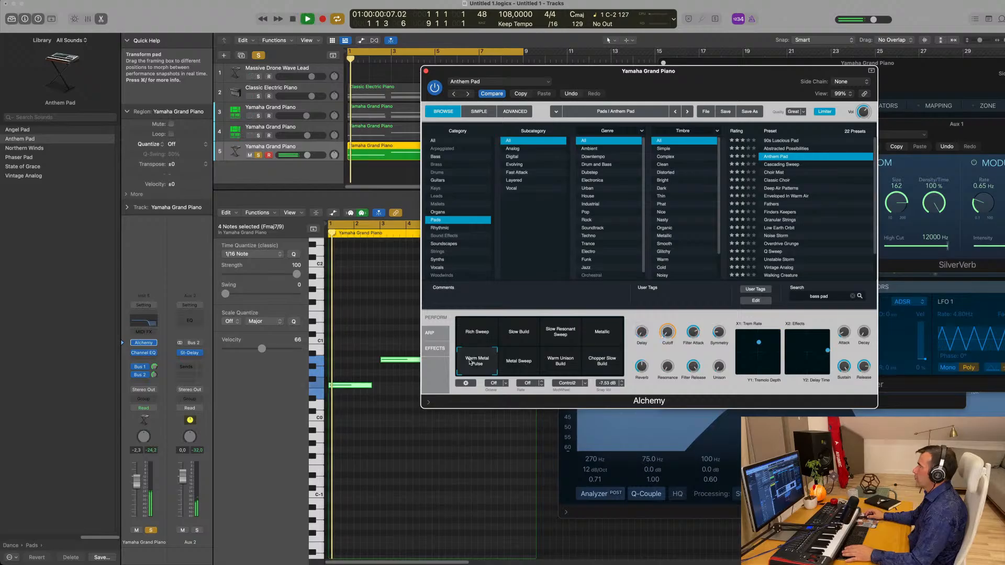
- Transpose the four selected notes of the fifth track up one octave and move the Alchemy window off the arrangement
{"action": "left_click", "coordinate": [381, 439]}
{"action": "key", "text": "alt+shift+Up"}
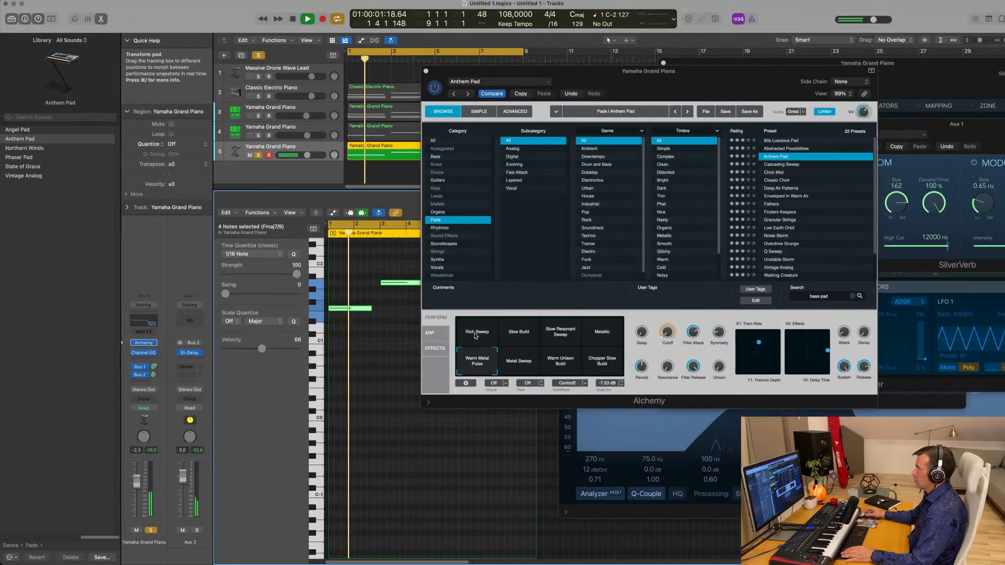
{"action": "left_click_drag", "start_coordinate": [686, 73], "coordinate": [757, 215]}
{"action": "key", "text": "space"}
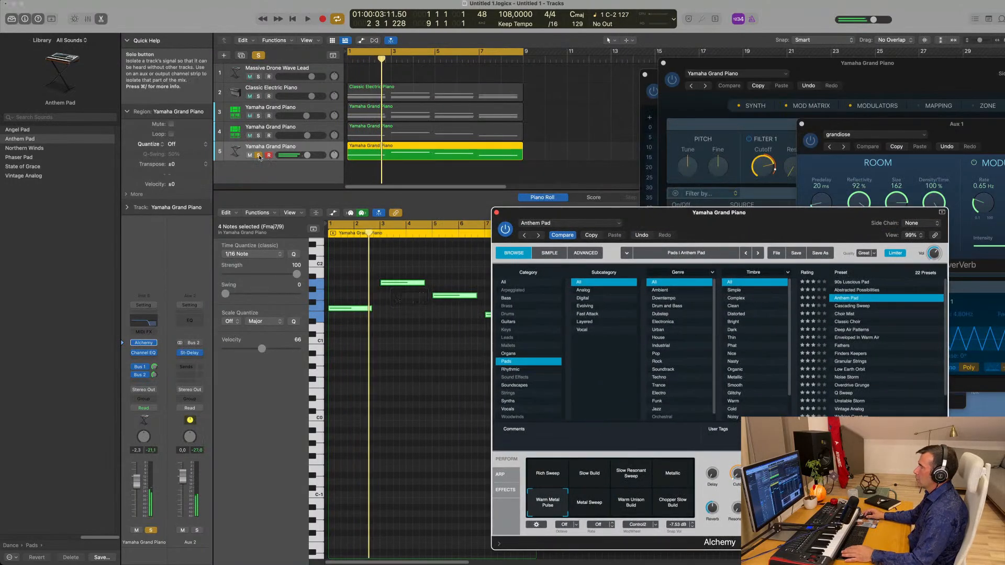
- Unsolo the fifth track, play it with the other tracks and lower its volume to -4.0 dB
{"action": "left_click", "coordinate": [259, 155]}
{"action": "key", "text": "space"}
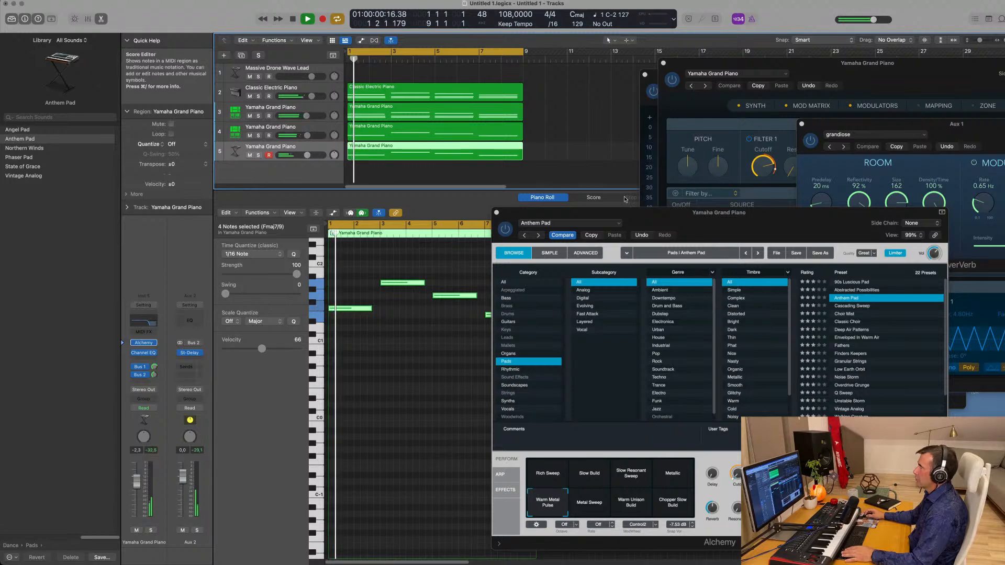
{"action": "left_click_drag", "start_coordinate": [637, 213], "coordinate": [757, 172]}
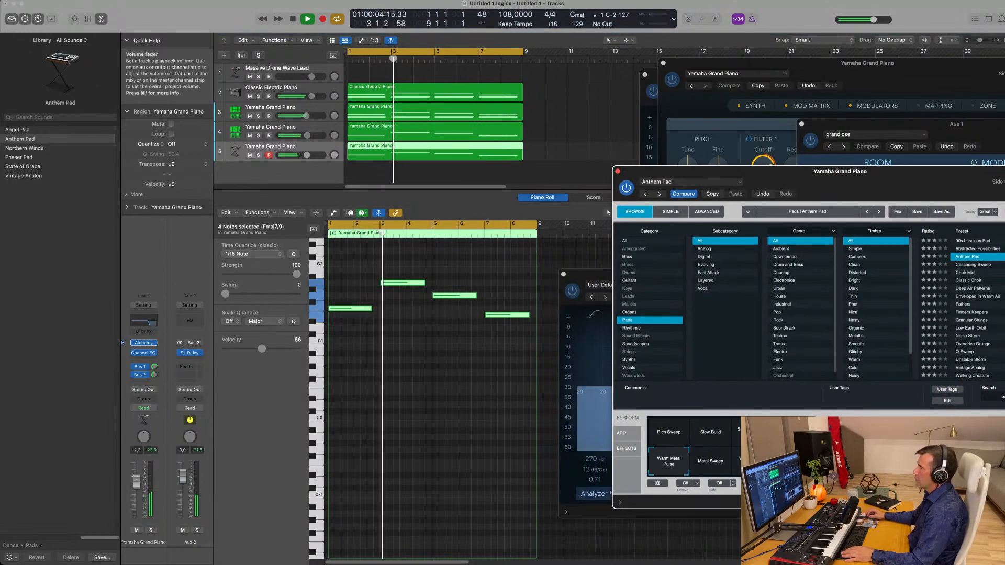
{"action": "left_click_drag", "start_coordinate": [307, 155], "coordinate": [303, 155]}
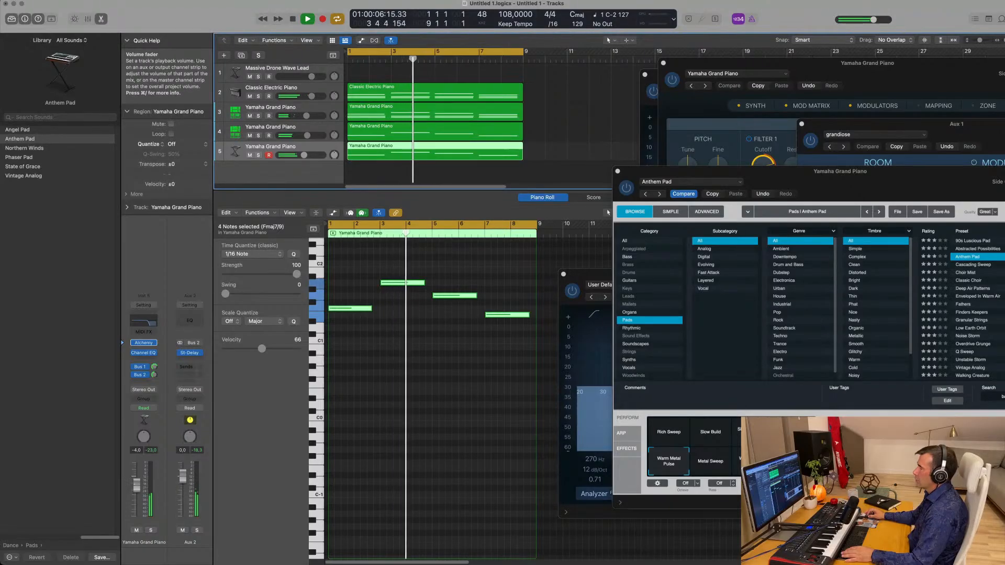
- Delete the second and fourth notes from the fifth track's region in the piano roll
{"action": "left_click", "coordinate": [403, 283]}
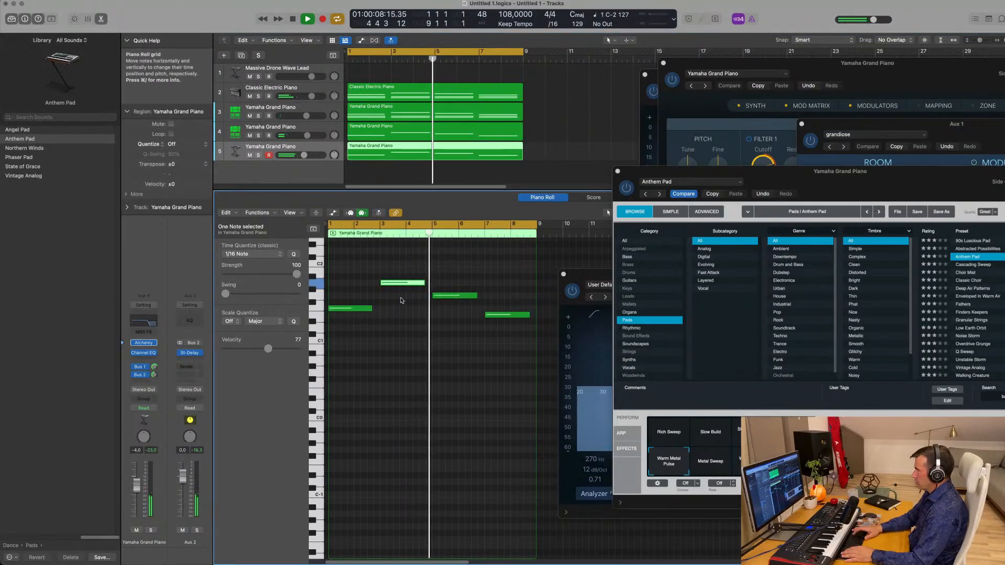
{"action": "key", "text": "Delete"}
{"action": "key", "text": "Return"}
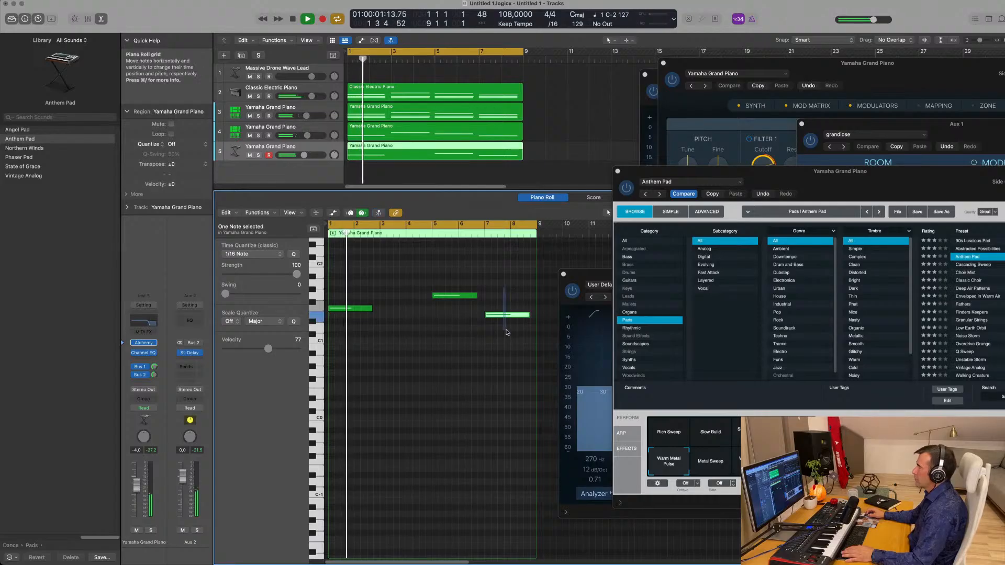
{"action": "key", "text": "Delete"}
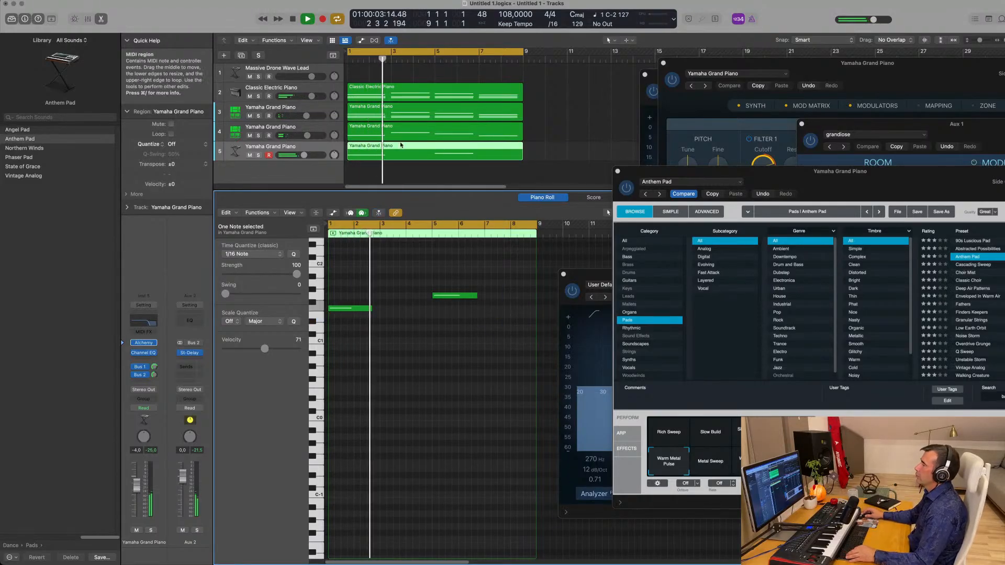
- Compare the mix with the fourth track muted and unmuted, leaving it unmuted and playback stopped
{"action": "scroll", "coordinate": [432, 152], "scroll_direction": "down", "scroll_amount": 1}
{"action": "scroll", "coordinate": [432, 155], "scroll_direction": "left", "scroll_amount": 1}
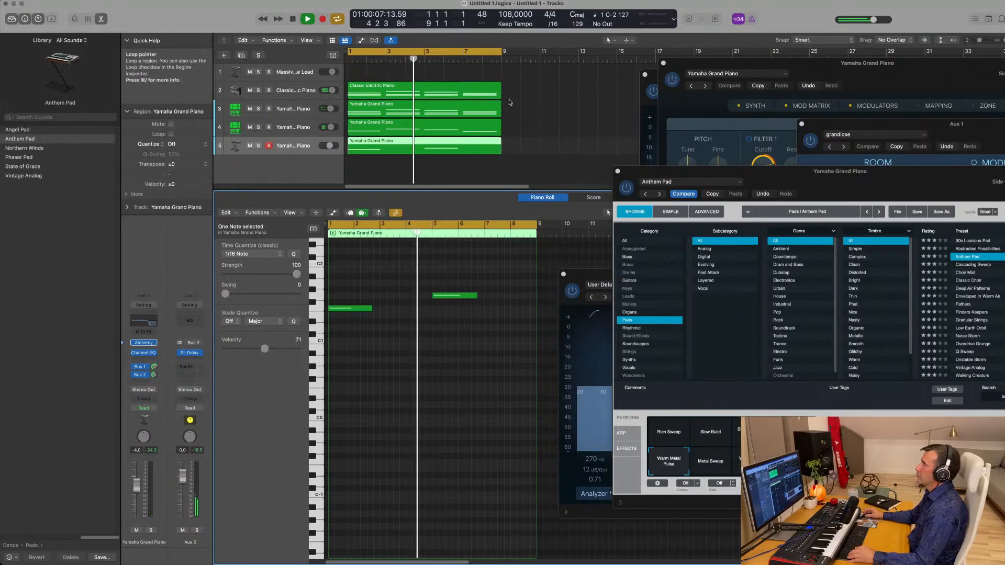
{"action": "scroll", "coordinate": [531, 107], "scroll_direction": "left", "scroll_amount": 2}
{"action": "scroll", "coordinate": [532, 108], "scroll_direction": "left", "scroll_amount": 1}
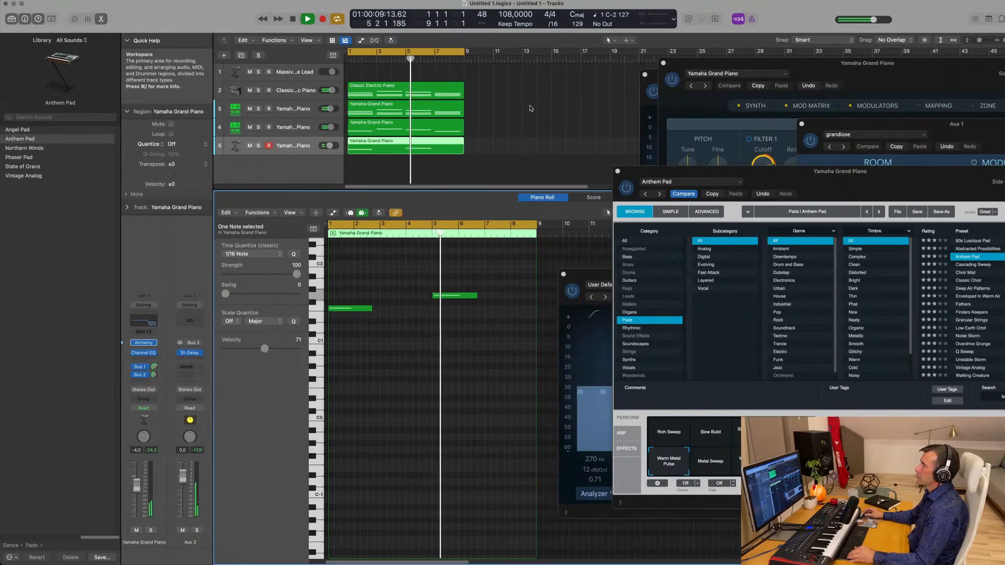
{"action": "scroll", "coordinate": [526, 110], "scroll_direction": "left", "scroll_amount": 1}
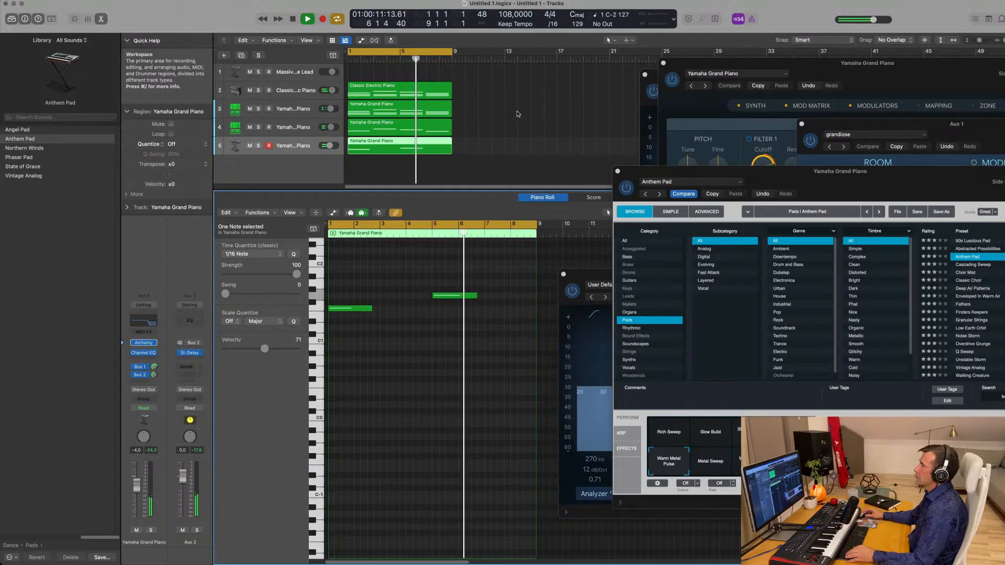
{"action": "scroll", "coordinate": [463, 125], "scroll_direction": "left", "scroll_amount": 1}
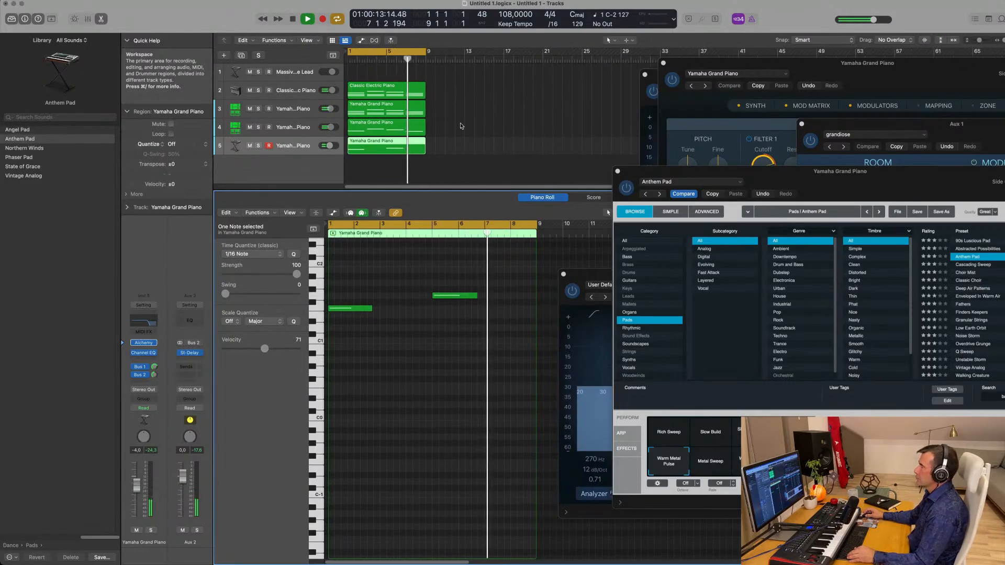
{"action": "left_click", "coordinate": [284, 130]}
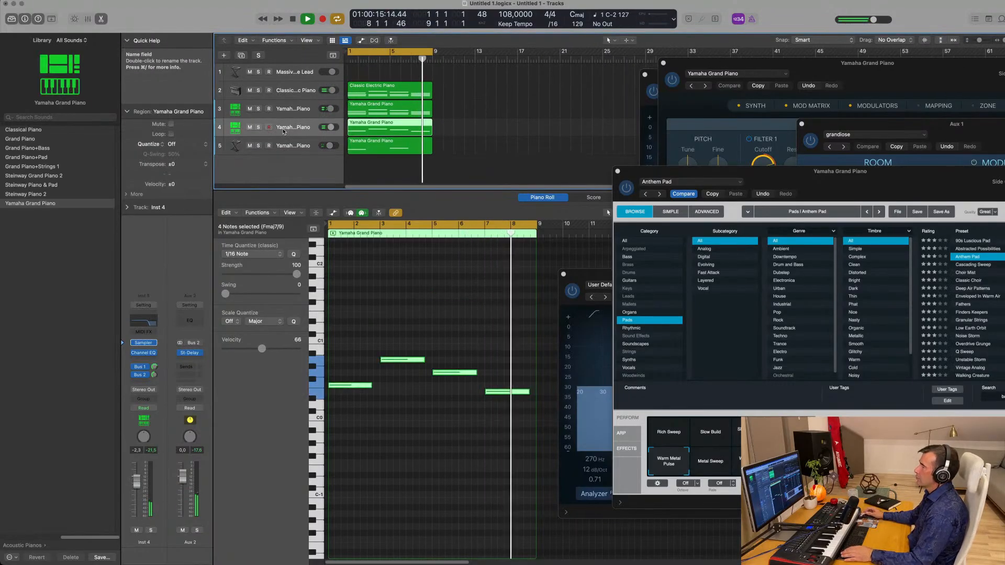
{"action": "key", "text": "ctrl+m"}
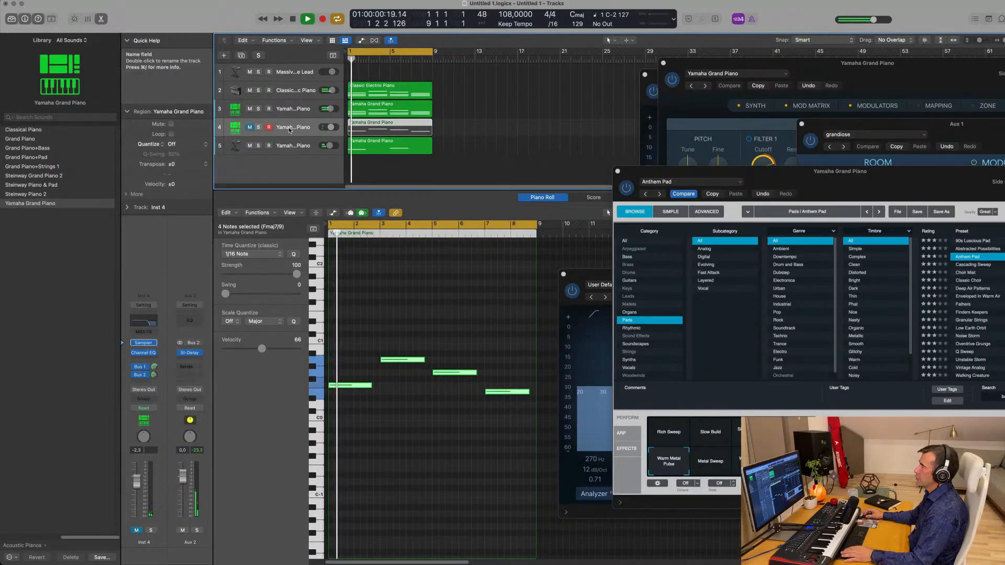
{"action": "left_click", "coordinate": [250, 128]}
{"action": "key", "text": "space"}
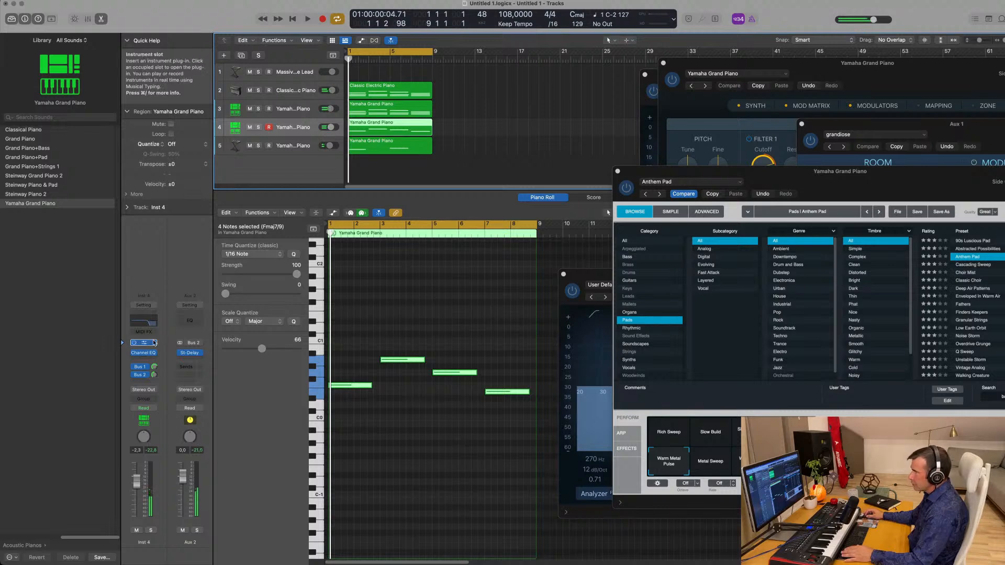
- Replace the Sampler instrument on the fourth track with the LennarDigital Sylenth1 synth
{"action": "left_click", "coordinate": [155, 343]}
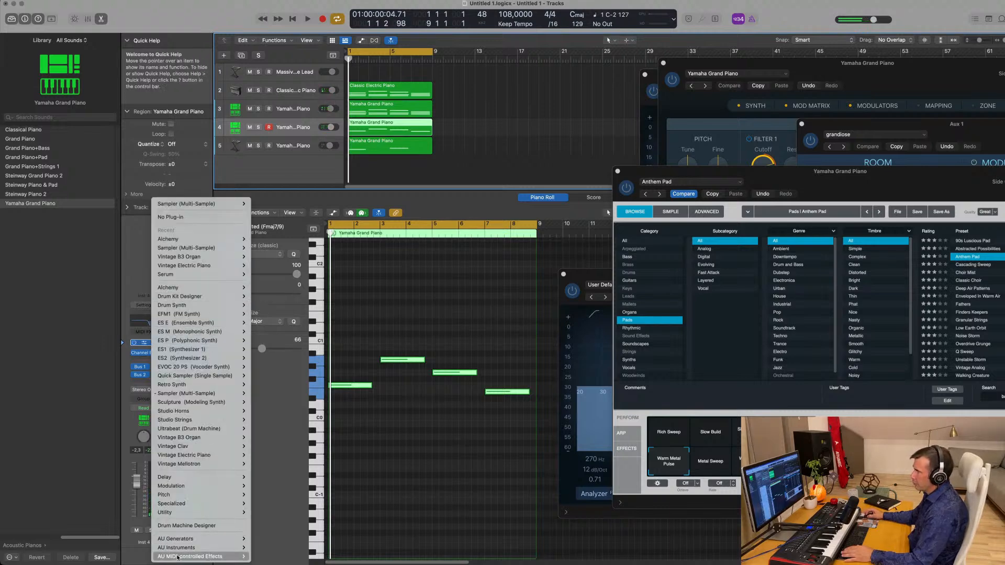
{"action": "mouse_move", "coordinate": [226, 549]}
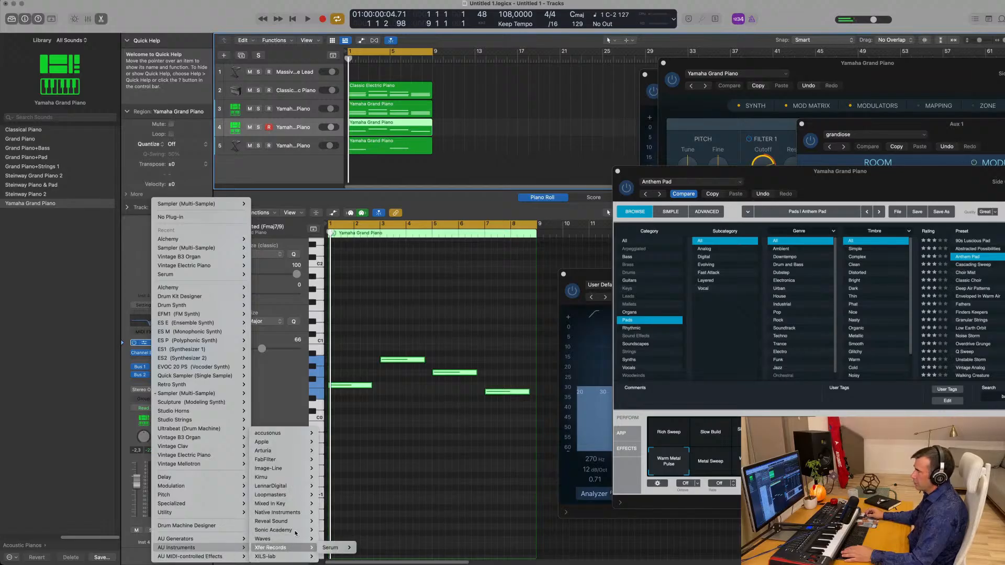
{"action": "mouse_move", "coordinate": [296, 523]}
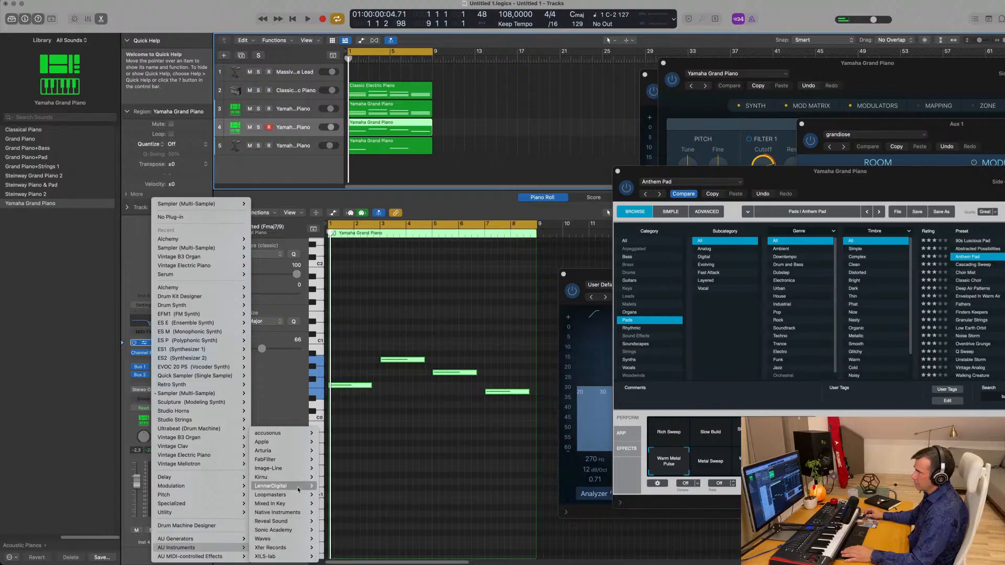
{"action": "mouse_move", "coordinate": [308, 487]}
{"action": "left_click", "coordinate": [373, 486]}
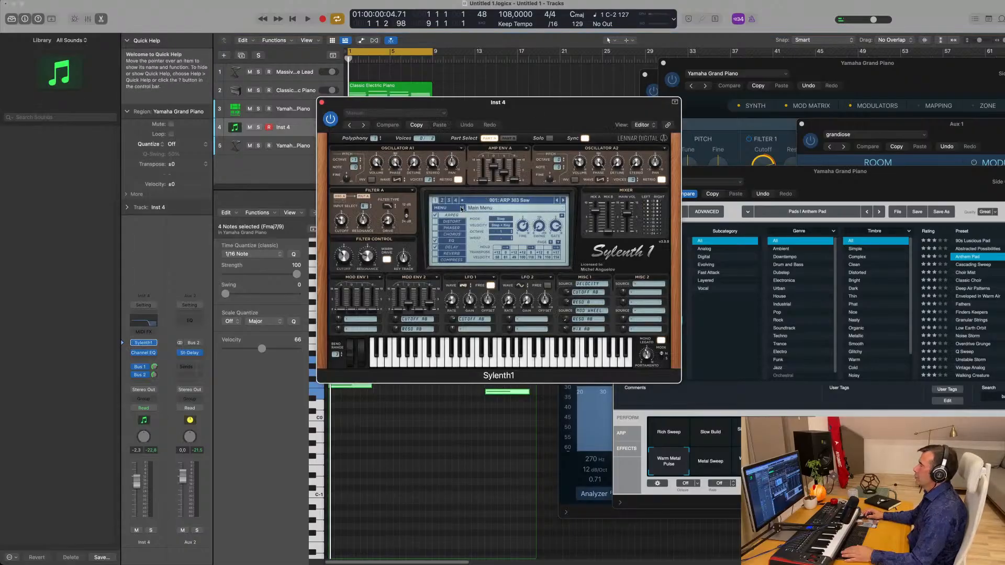
- Load a different sound bank from Sylenth1's factory bank collection
{"action": "left_click", "coordinate": [456, 210]}
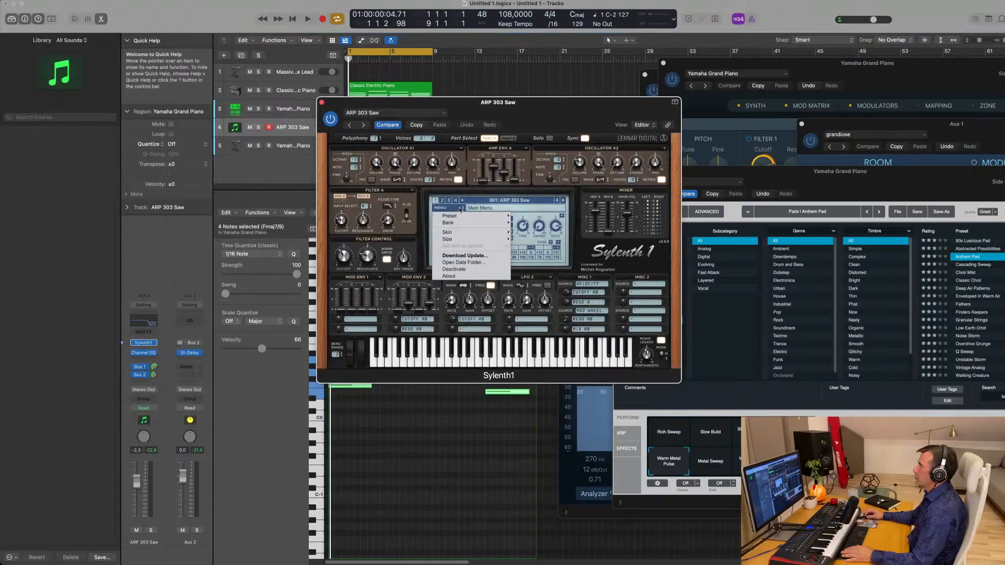
{"action": "mouse_move", "coordinate": [460, 216]}
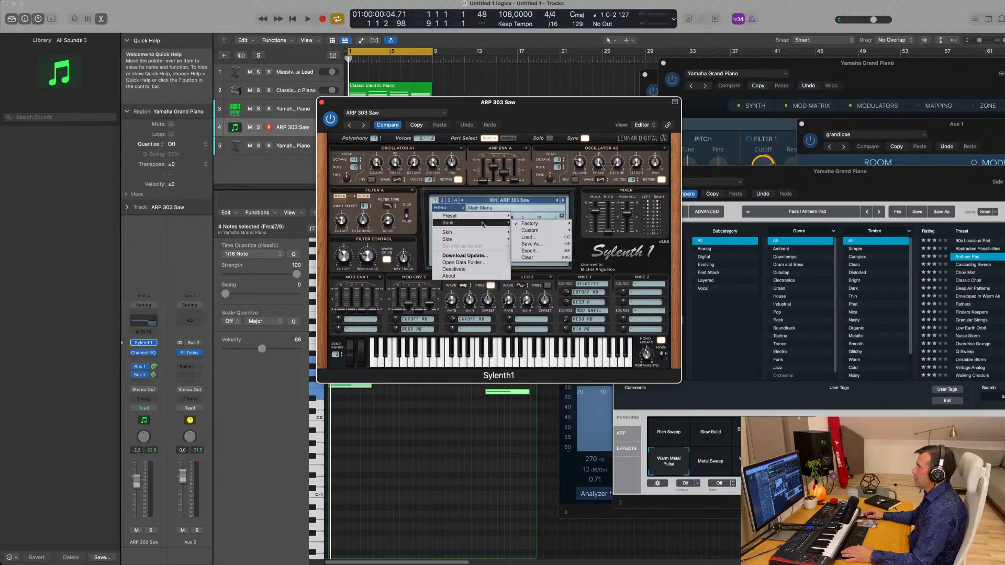
{"action": "mouse_move", "coordinate": [538, 224]}
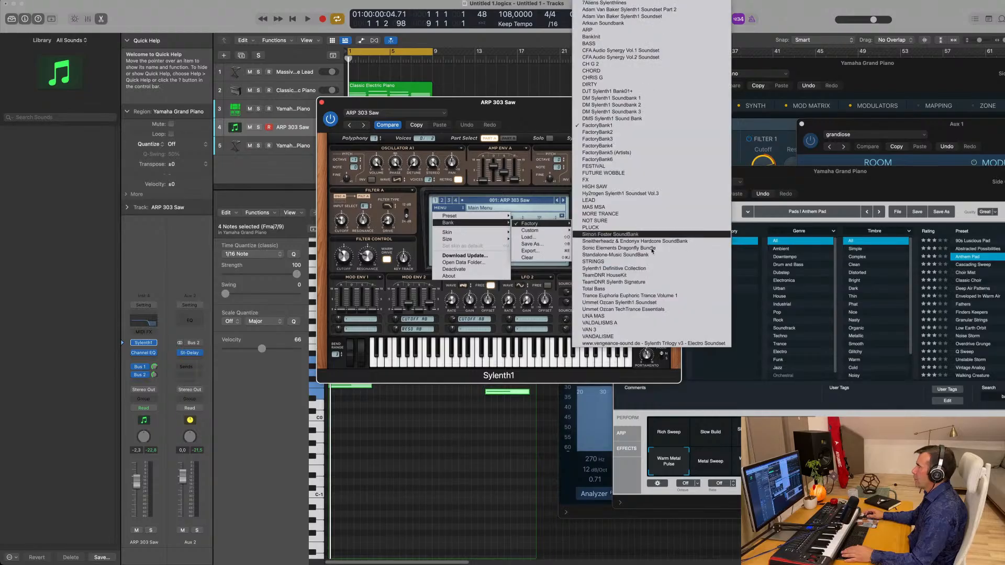
{"action": "left_click", "coordinate": [663, 277]}
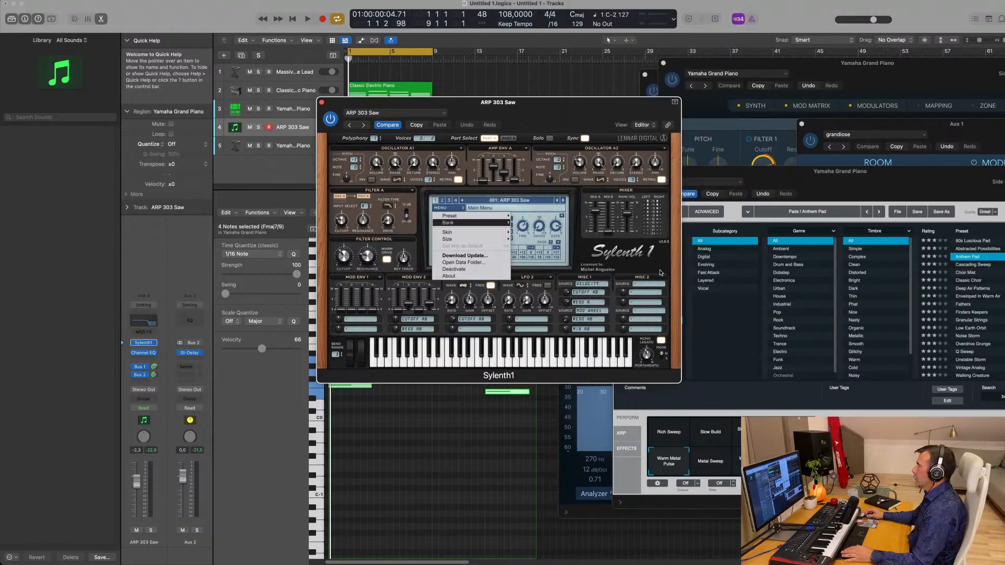
- Look through the bank's preset lists, load BASS - Bass Pad, move the Sylenth1 window aside and play the cycle
{"action": "left_click", "coordinate": [441, 201]}
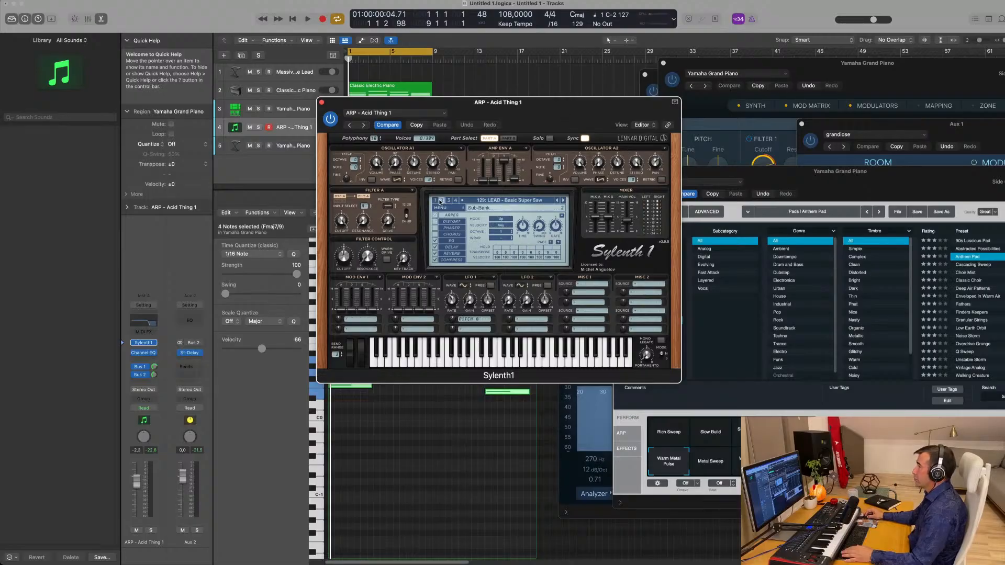
{"action": "left_click", "coordinate": [499, 201]}
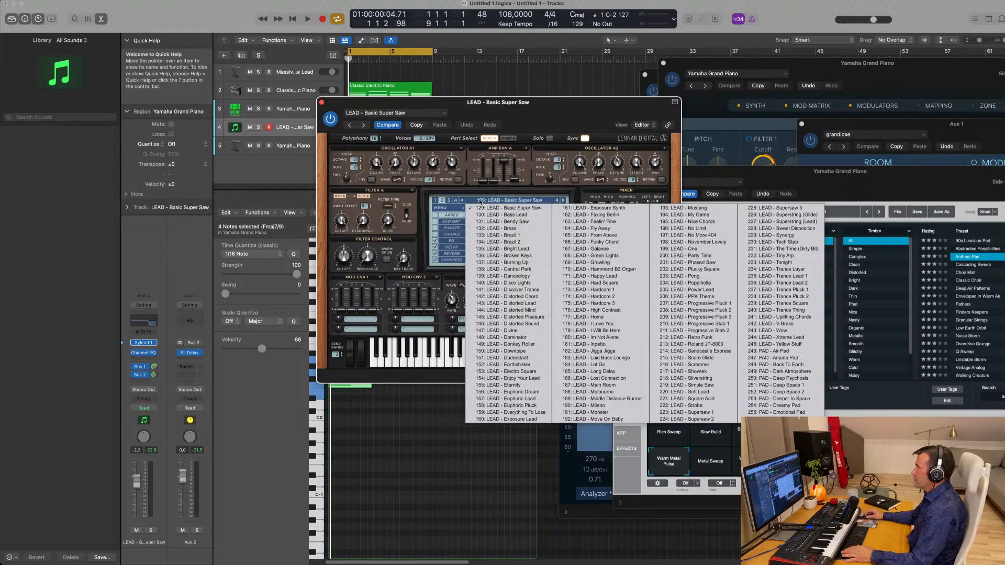
{"action": "left_click", "coordinate": [437, 202]}
{"action": "left_click", "coordinate": [495, 201]}
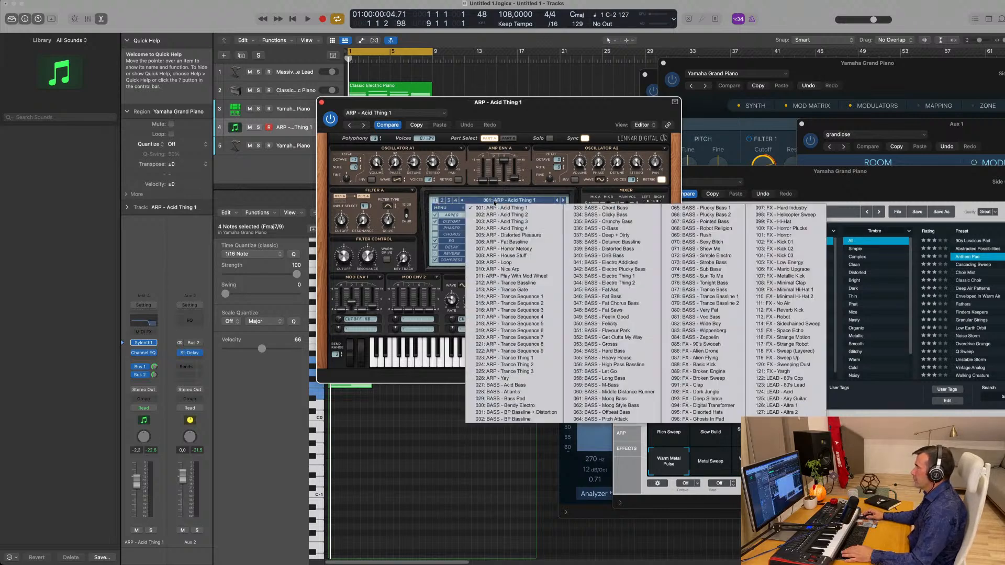
{"action": "left_click", "coordinate": [542, 399]}
{"action": "left_click_drag", "start_coordinate": [548, 374], "coordinate": [770, 389]}
{"action": "key", "text": "space"}
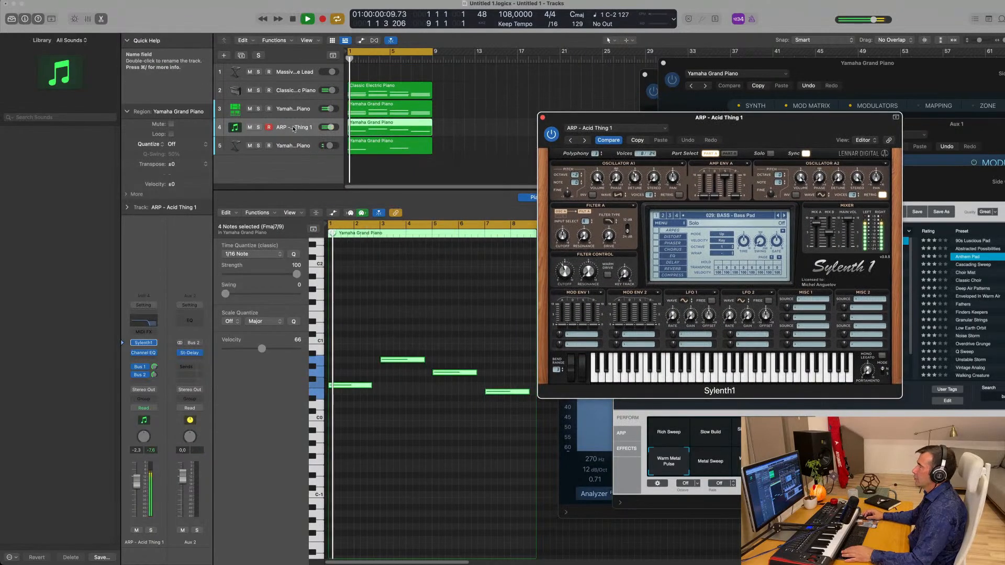
- Transpose the four notes in the fourth track's region up two octaves and move the Sylenth1 window aside
{"action": "left_click_drag", "start_coordinate": [361, 279], "coordinate": [488, 442]}
{"action": "key", "text": "alt+shift+Up"}
{"action": "key", "text": "alt+shift+Up"}
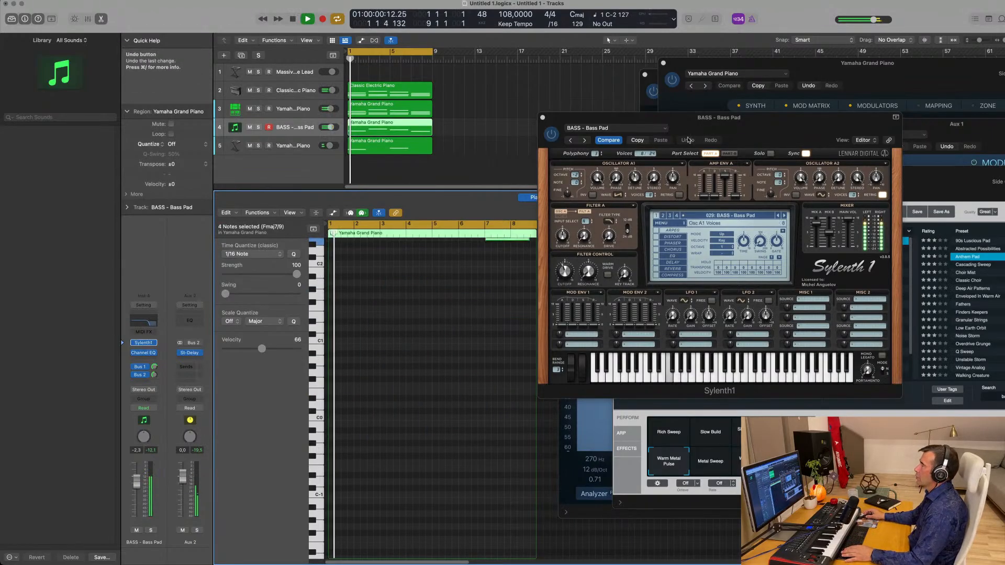
{"action": "left_click_drag", "start_coordinate": [720, 127], "coordinate": [568, 167]}
{"action": "key", "text": "space"}
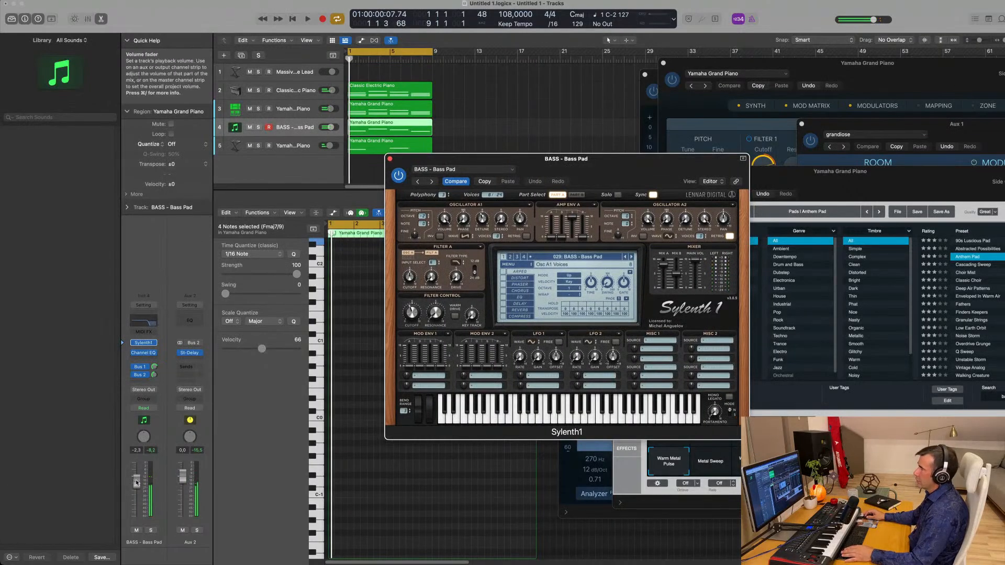
- Lower the Bass Pad track's volume to about -15 dB while the cycle plays and close the Sylenth1 window
{"action": "key", "text": "space"}
{"action": "left_click_drag", "start_coordinate": [137, 495], "coordinate": [136, 502]}
{"action": "key", "text": "Return"}
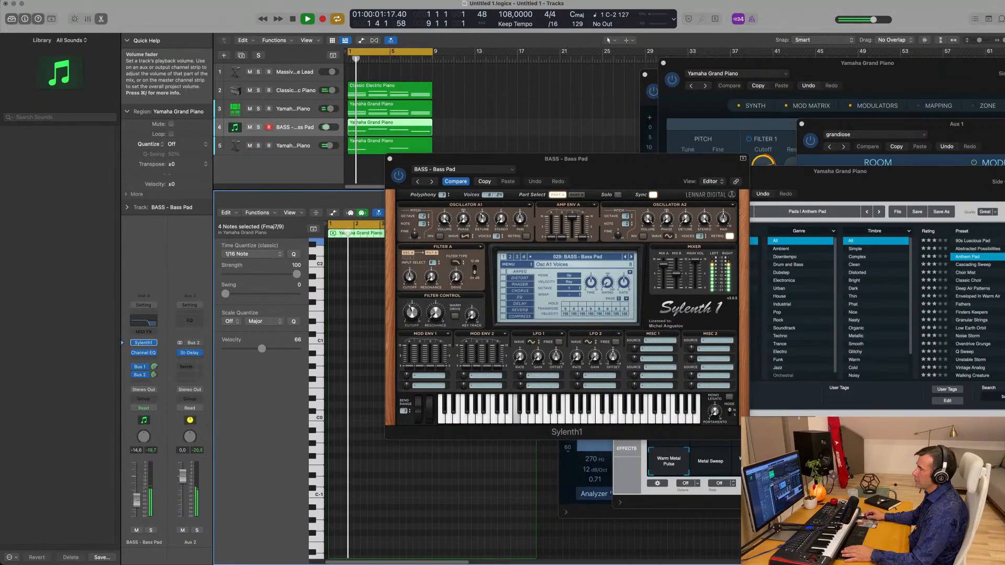
{"action": "left_click_drag", "start_coordinate": [469, 159], "coordinate": [340, 178]}
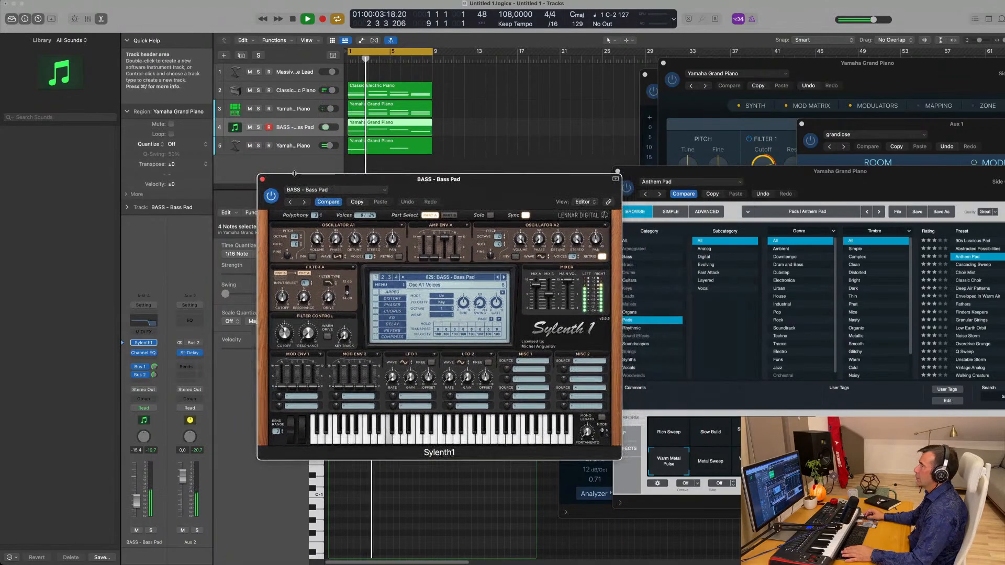
{"action": "key", "text": "super+w"}
- Repeat the regions on tracks 2 to 5 three times and extend the cycle range to bar 33
{"action": "scroll", "coordinate": [426, 152], "scroll_direction": "down", "scroll_amount": 5}
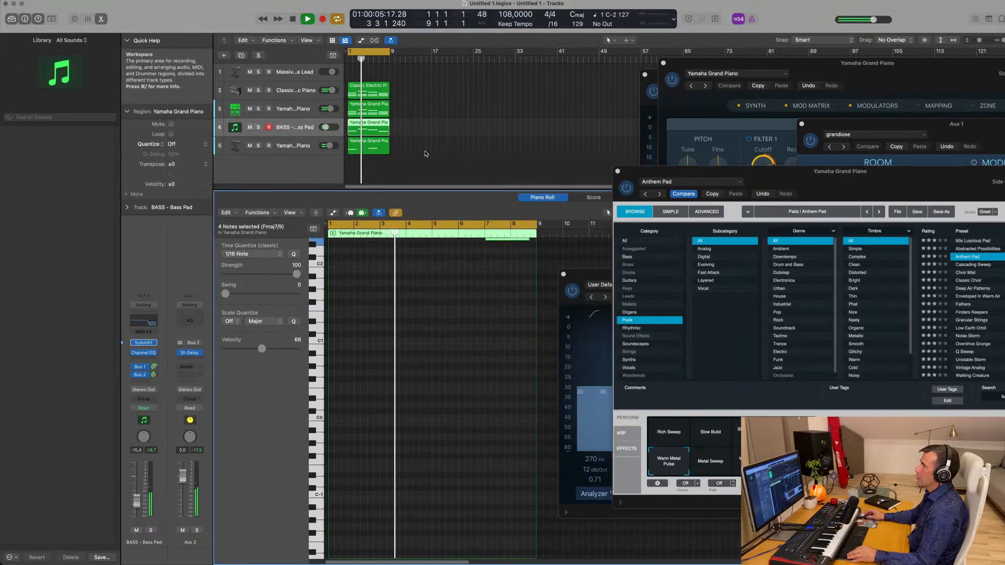
{"action": "scroll", "coordinate": [445, 151], "scroll_direction": "up", "scroll_amount": 2}
{"action": "scroll", "coordinate": [471, 149], "scroll_direction": "up", "scroll_amount": 3}
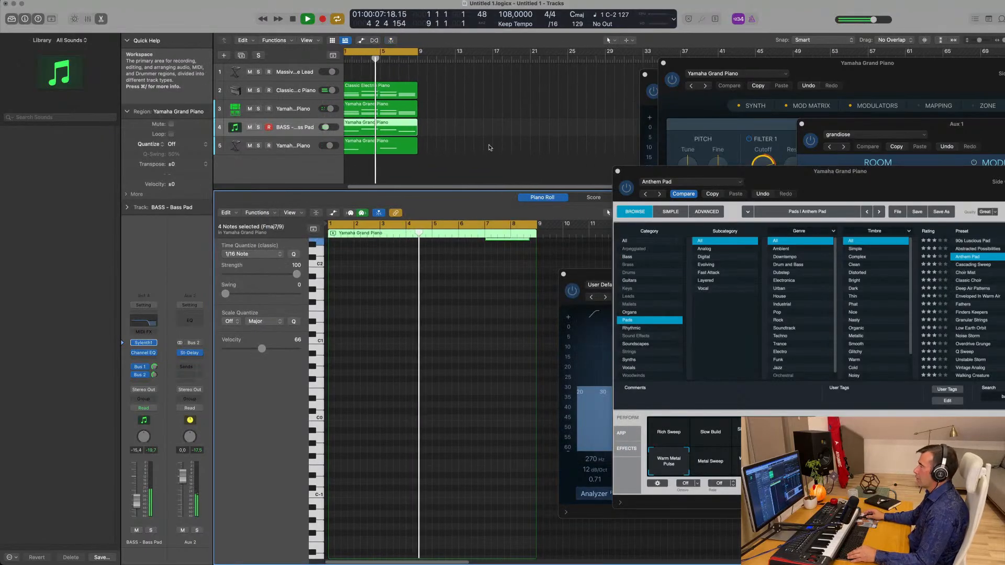
{"action": "scroll", "coordinate": [489, 148], "scroll_direction": "right", "scroll_amount": 2}
{"action": "scroll", "coordinate": [498, 146], "scroll_direction": "left", "scroll_amount": 2}
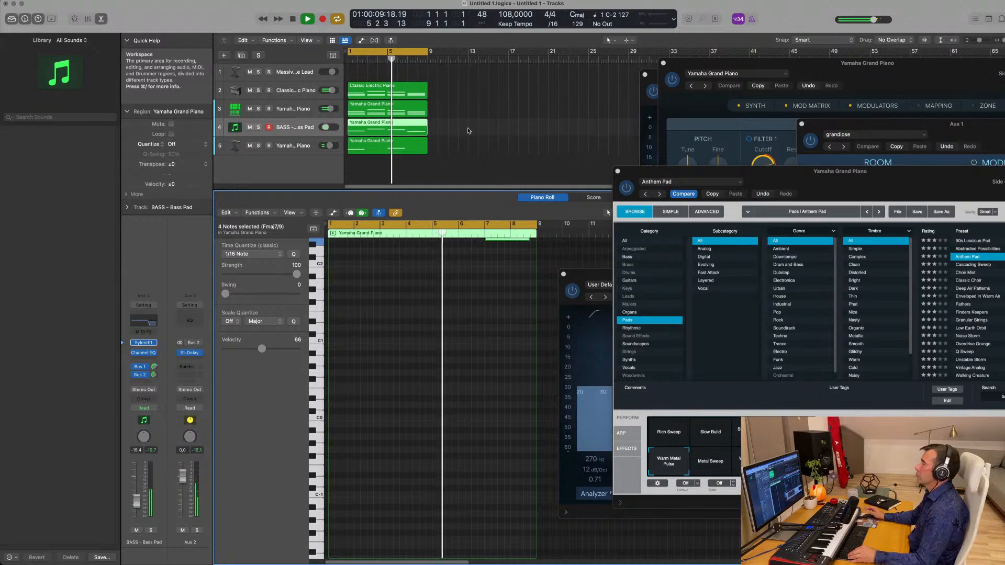
{"action": "left_click_drag", "start_coordinate": [456, 88], "coordinate": [392, 155]}
{"action": "key", "text": "super+r"}
{"action": "key", "text": "super+r"}
{"action": "key", "text": "super+r"}
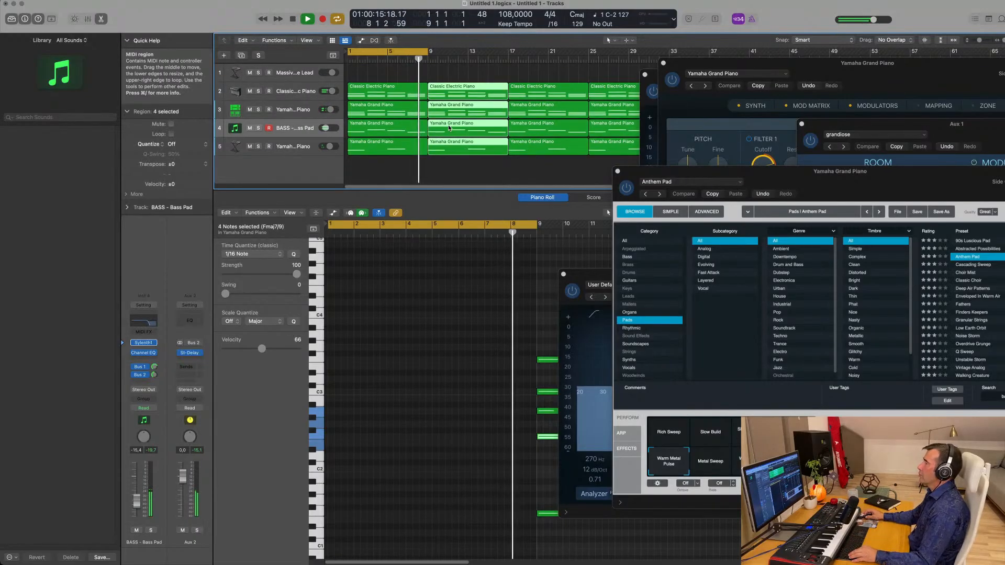
{"action": "key", "text": "super+Left"}
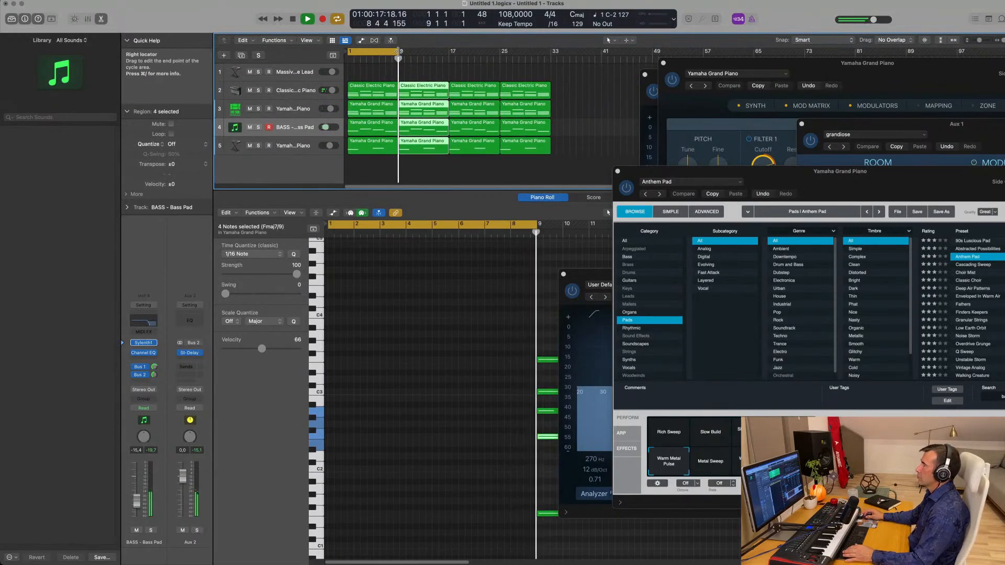
{"action": "left_click_drag", "start_coordinate": [399, 50], "coordinate": [551, 67]}
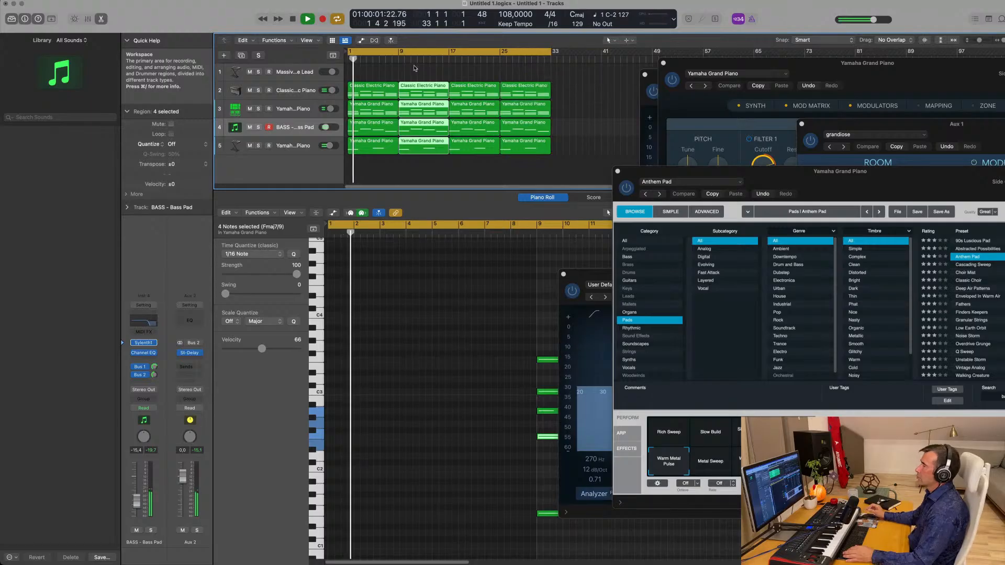
- Open Alchemy on the first track and load the Byzantium Reeds preset from the Brass category
{"action": "left_click", "coordinate": [304, 71]}
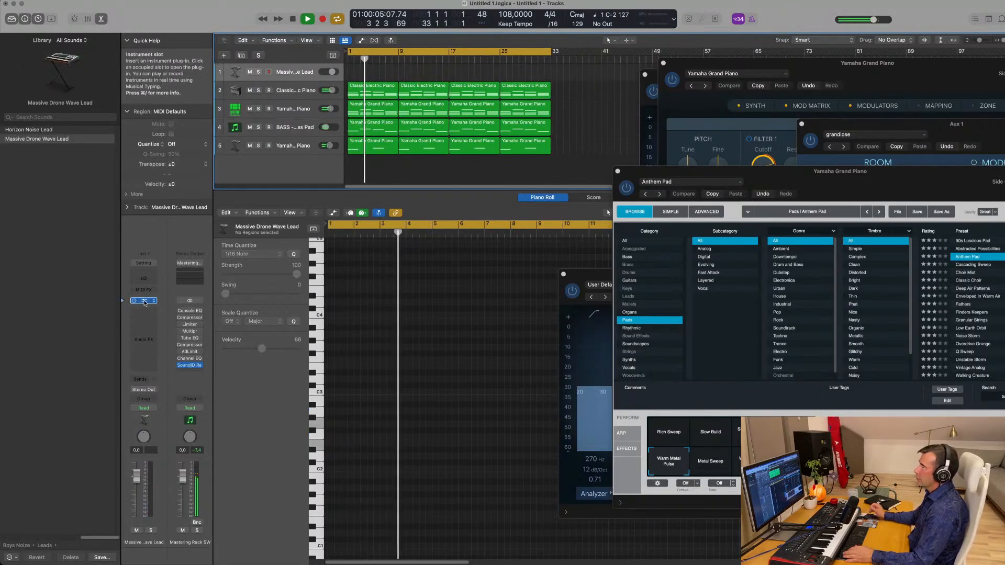
{"action": "left_click", "coordinate": [144, 301]}
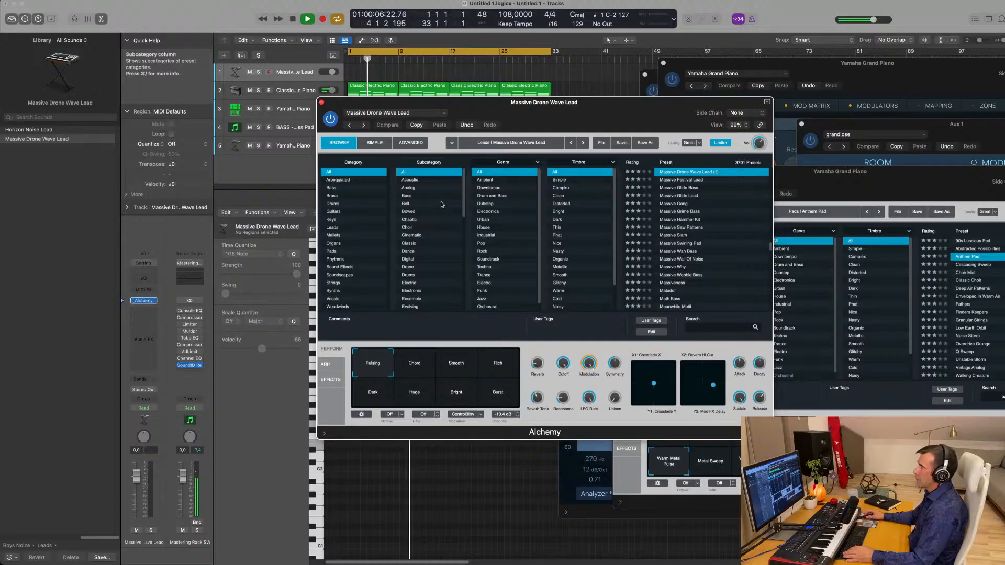
{"action": "left_click", "coordinate": [345, 196]}
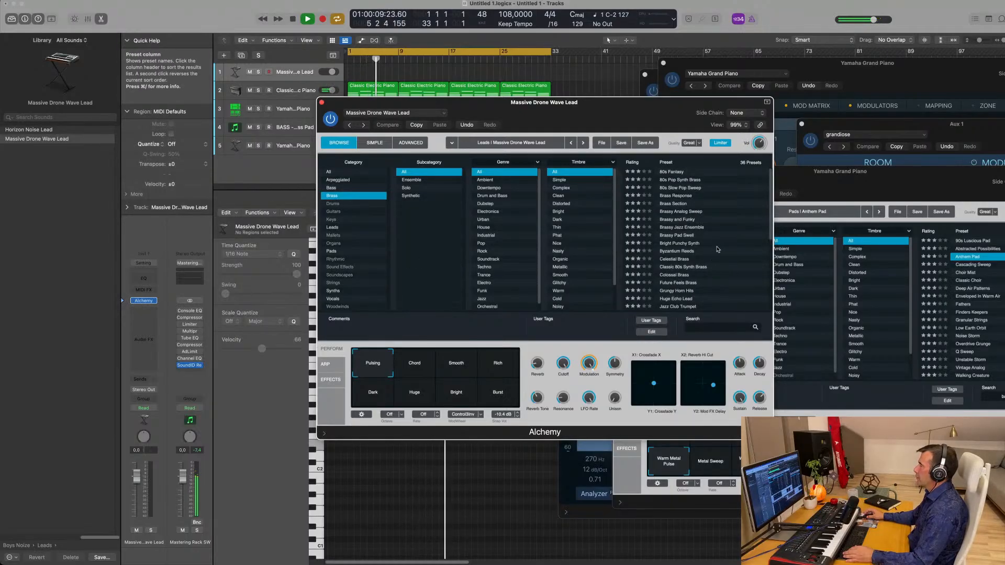
{"action": "left_click", "coordinate": [670, 256]}
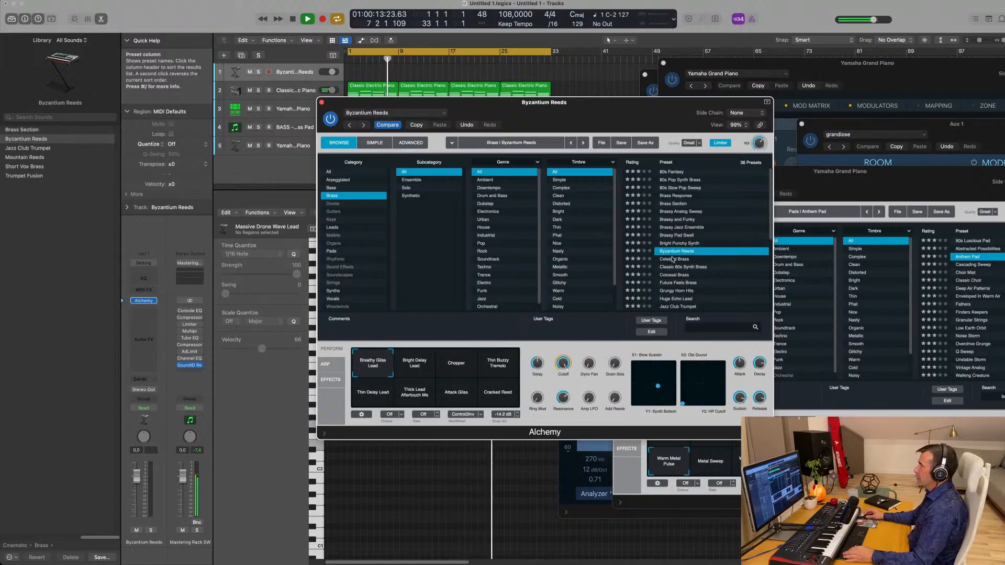
- Copy the first Classic Electric Piano region onto the Byzantium Reeds track and open it in the Piano Roll
{"action": "left_click_drag", "start_coordinate": [598, 124], "coordinate": [645, 232]}
{"action": "left_click_drag", "start_coordinate": [365, 93], "coordinate": [370, 73]}
{"action": "key", "text": "e"}
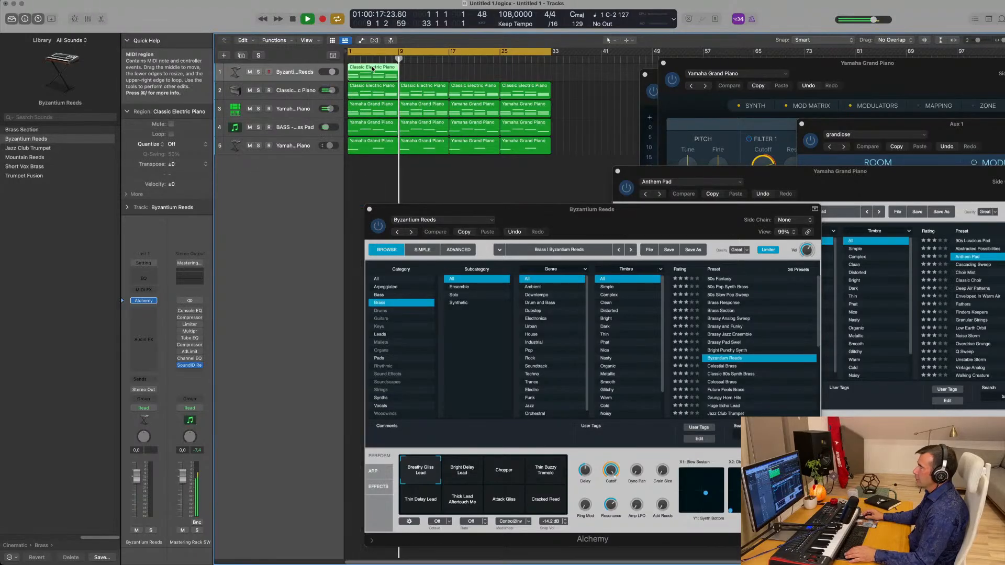
{"action": "key", "text": "e"}
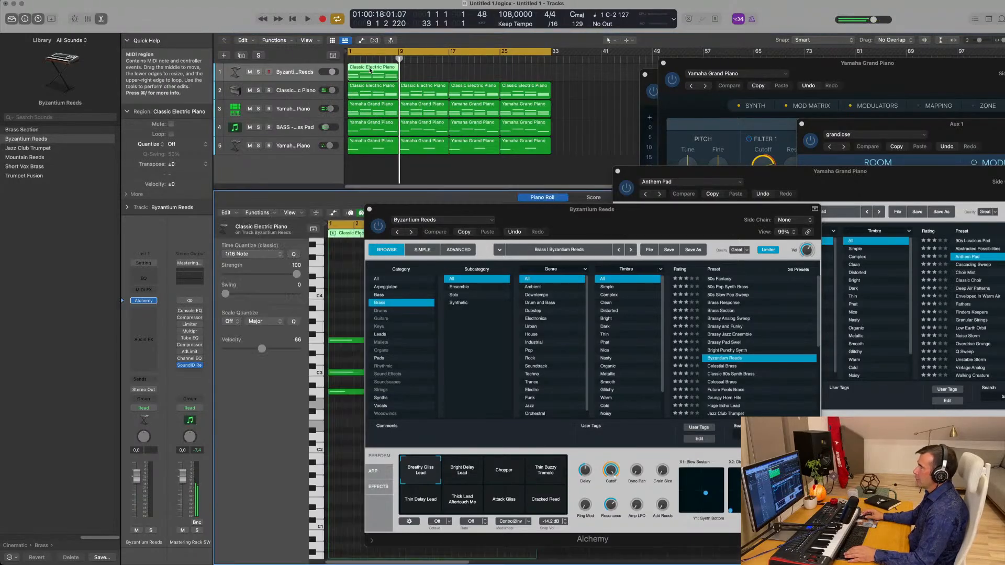
- Uncover the Piano Roll notes and shorten the three notes of the first chord to one beat each
{"action": "left_click_drag", "start_coordinate": [448, 210], "coordinate": [796, 243]}
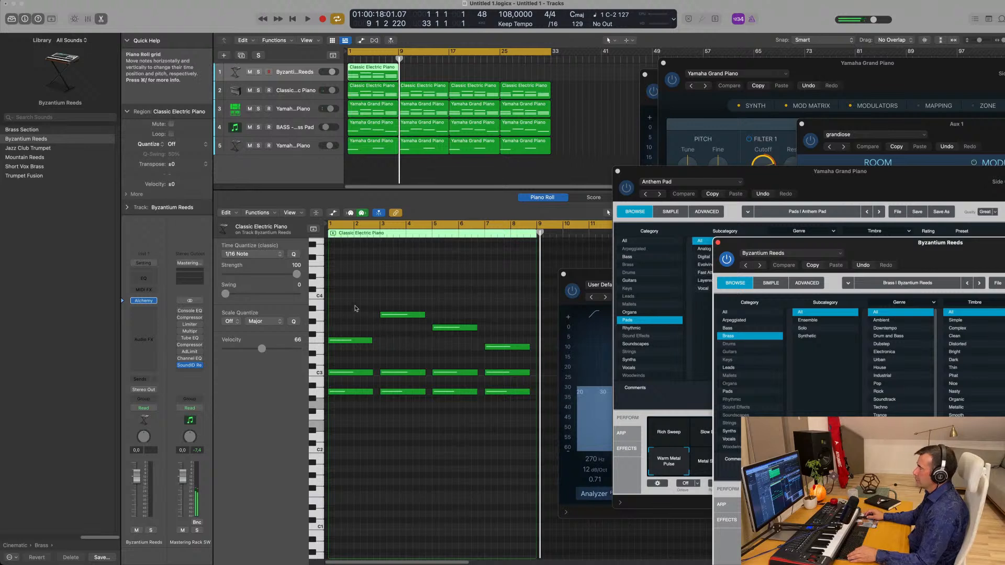
{"action": "left_click_drag", "start_coordinate": [355, 308], "coordinate": [364, 432]}
{"action": "left_click_drag", "start_coordinate": [373, 341], "coordinate": [332, 350]}
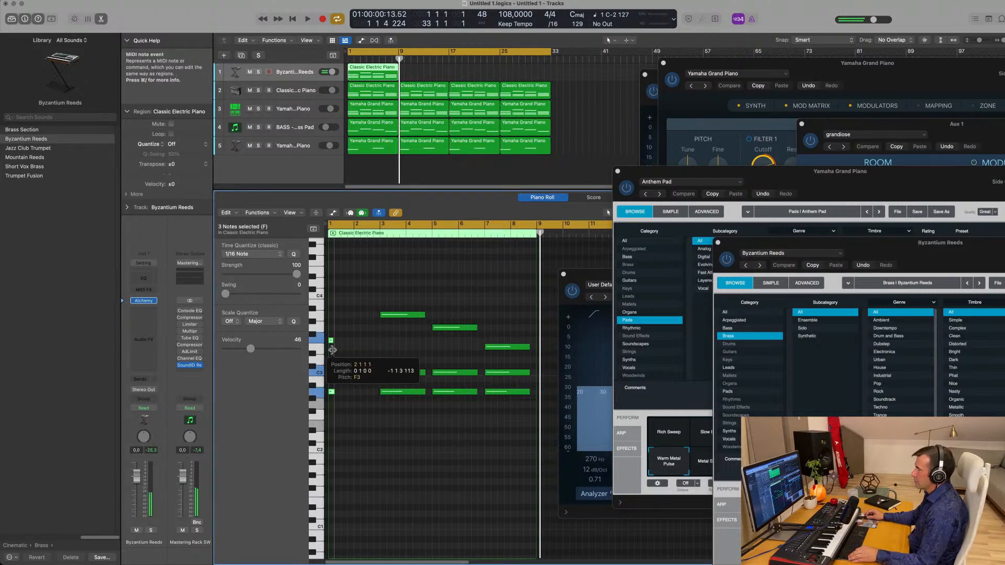
- Arrange the shortened A2, C3 and F3 notes into a one-note-per-beat arpeggio across bars 1 and 2
{"action": "scroll", "coordinate": [337, 352], "scroll_direction": "up", "scroll_amount": 5}
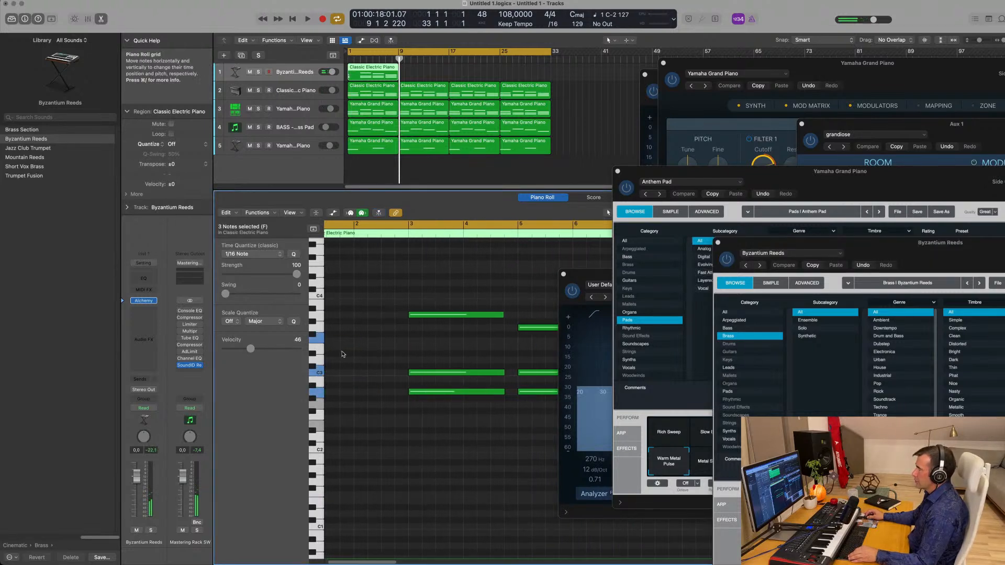
{"action": "scroll", "coordinate": [346, 356], "scroll_direction": "left", "scroll_amount": 3}
{"action": "left_click", "coordinate": [360, 376]}
{"action": "left_click", "coordinate": [340, 374]}
{"action": "left_click_drag", "start_coordinate": [340, 374], "coordinate": [378, 374]}
{"action": "left_click_drag", "start_coordinate": [394, 328], "coordinate": [393, 395]}
- Play back the opening bars to check the new arpeggio, stopping playback in bar 3
{"action": "key", "text": "space"}
{"action": "scroll", "coordinate": [388, 296], "scroll_direction": "down", "scroll_amount": 5}
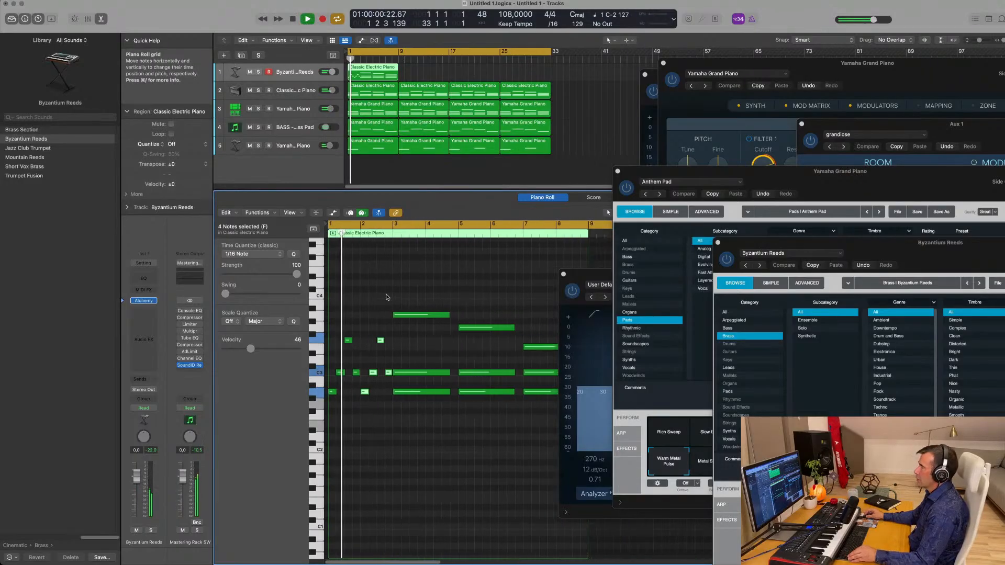
{"action": "scroll", "coordinate": [368, 296], "scroll_direction": "up", "scroll_amount": 1}
{"action": "scroll", "coordinate": [368, 296], "scroll_direction": "up", "scroll_amount": 2}
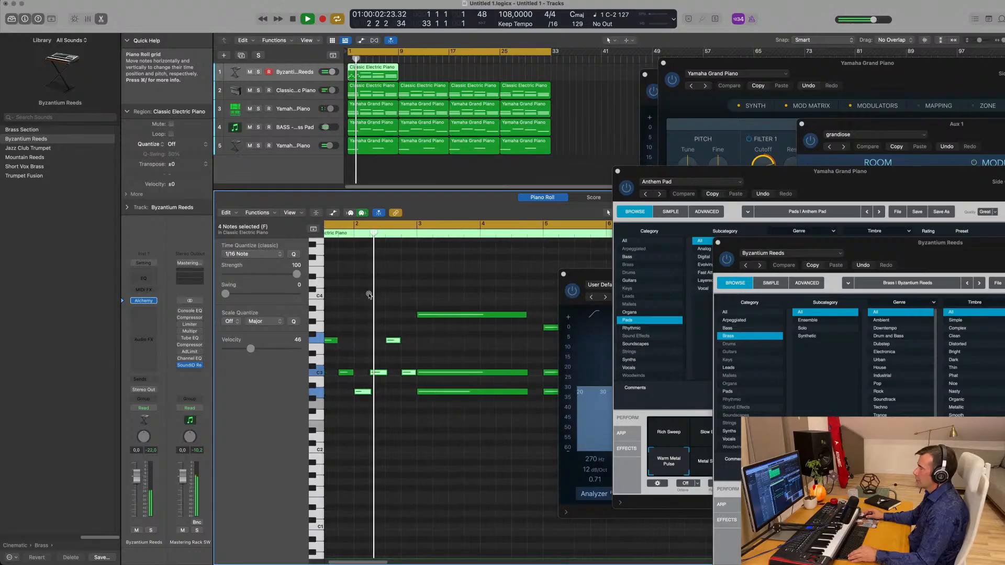
{"action": "scroll", "coordinate": [410, 342], "scroll_direction": "down", "scroll_amount": 2}
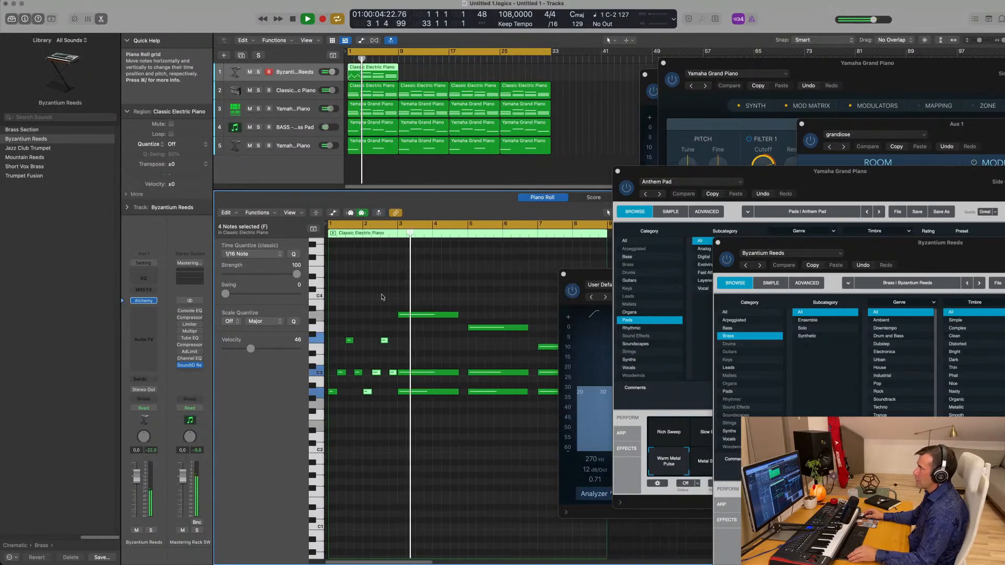
{"action": "key", "text": "space"}
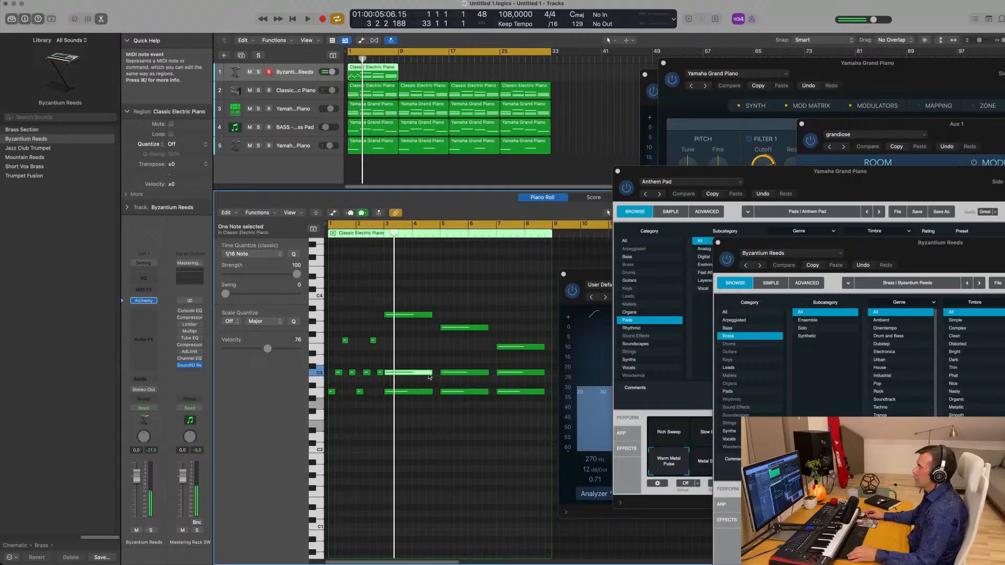
- Remove the held lower notes from bar 3 onward and replace the second chord with the arpeggio in bars 3 and 4
{"action": "left_click_drag", "start_coordinate": [431, 373], "coordinate": [395, 374]}
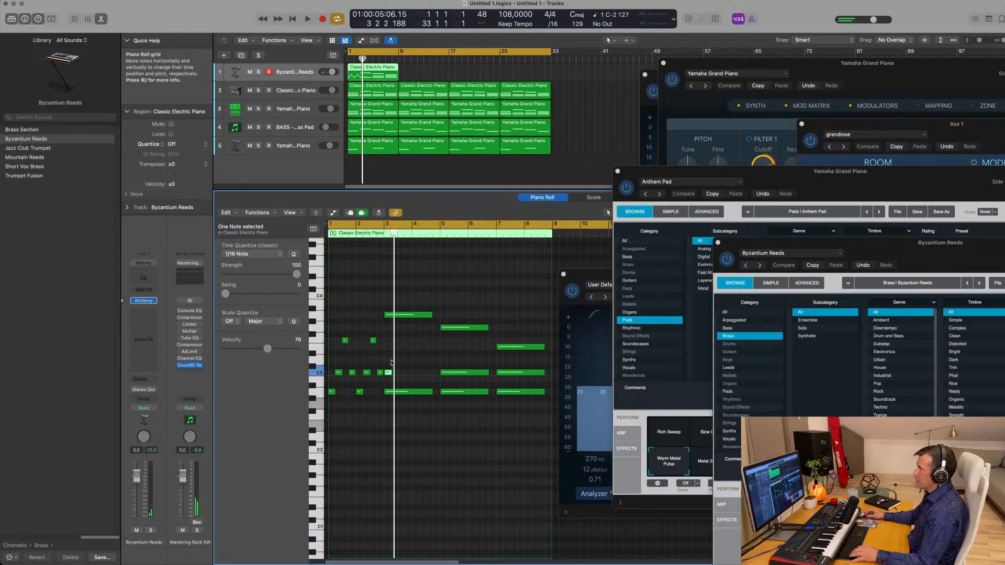
{"action": "left_click_drag", "start_coordinate": [418, 402], "coordinate": [547, 403]}
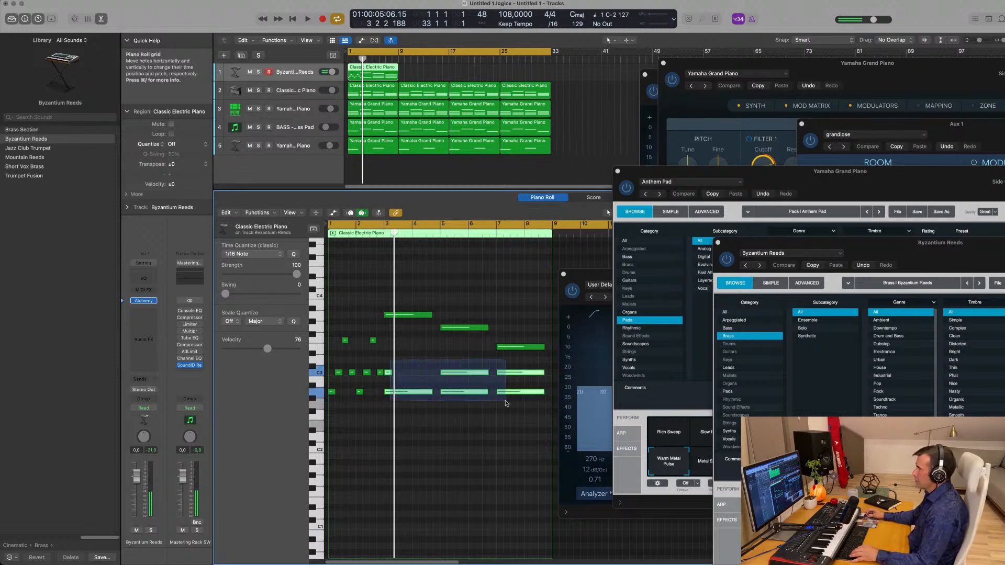
{"action": "key", "text": "Delete"}
{"action": "left_click_drag", "start_coordinate": [395, 338], "coordinate": [391, 394]}
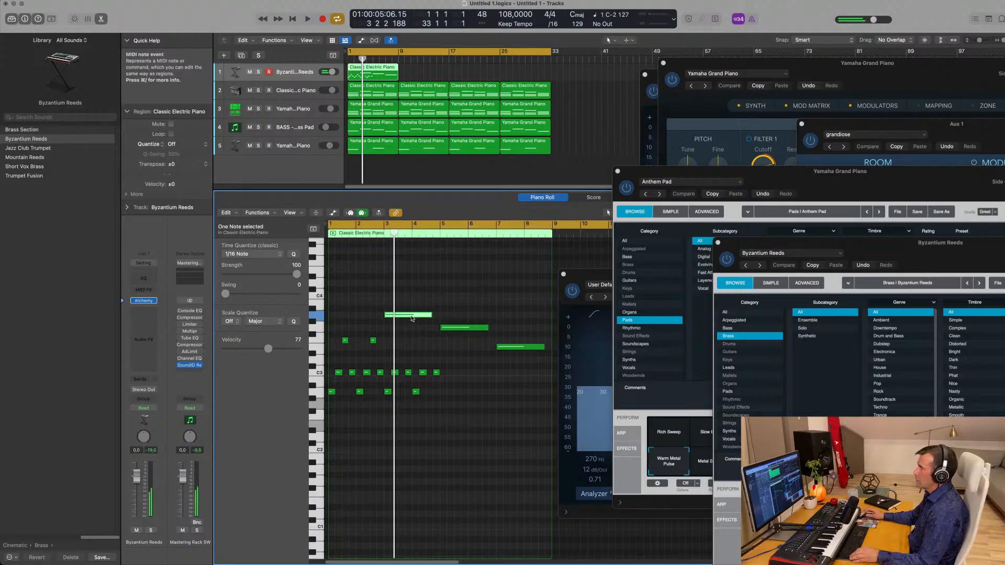
{"action": "key", "text": "Delete"}
- Continue the arpeggio through bars 5 to 8 with G3 and E3 as top notes, removing the remaining held notes
{"action": "left_click_drag", "start_coordinate": [385, 359], "coordinate": [446, 390]}
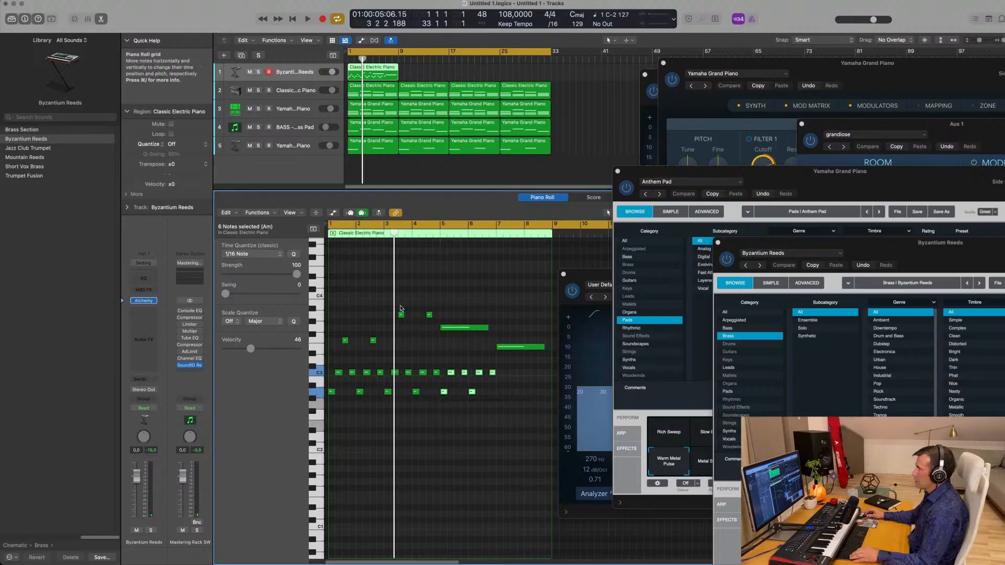
{"action": "left_click_drag", "start_coordinate": [400, 309], "coordinate": [458, 330]}
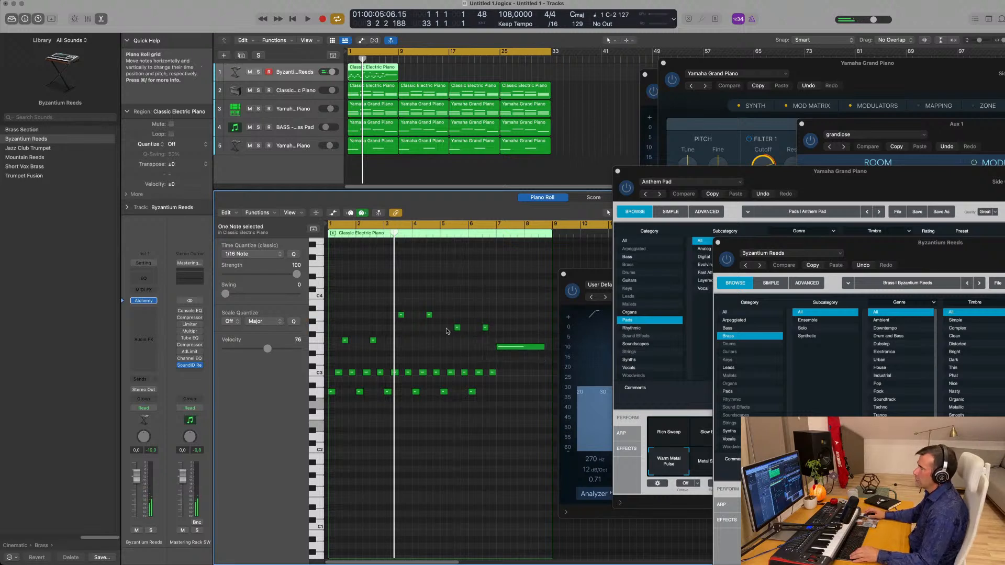
{"action": "left_click_drag", "start_coordinate": [443, 327], "coordinate": [501, 395]}
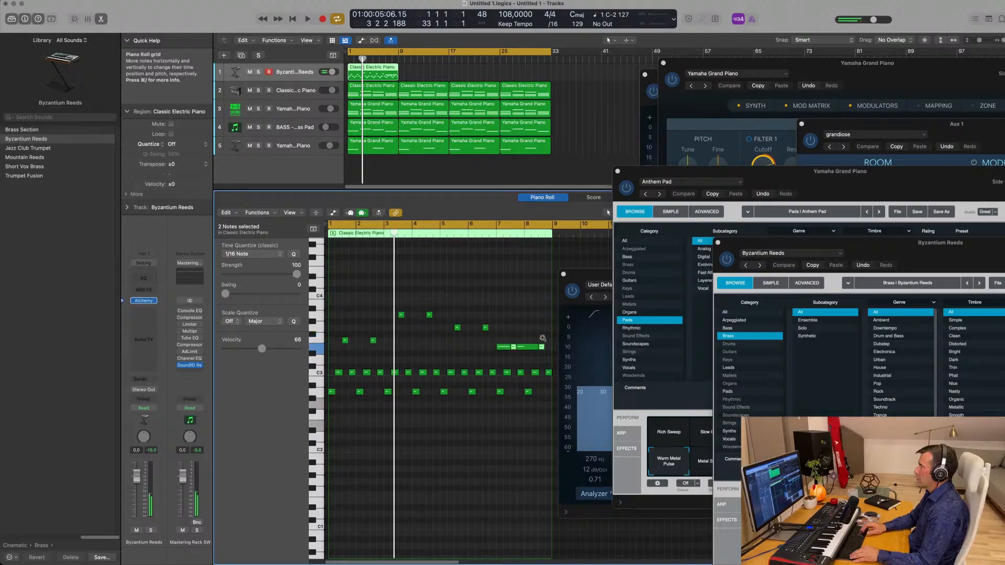
{"action": "key", "text": "Delete"}
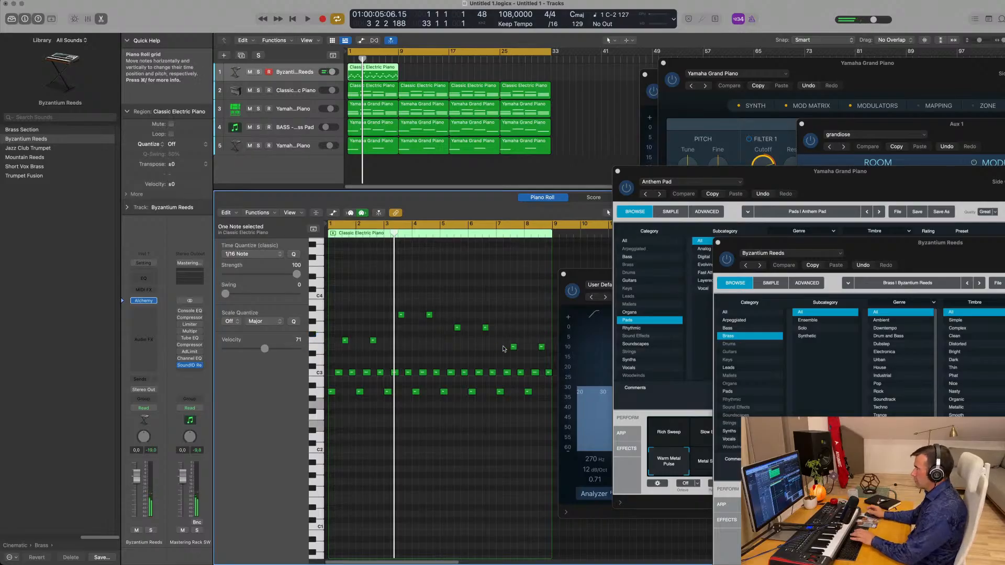
- Repeat the arpeggio region on the Byzantium Reeds track three times to fill it up to bar 33
{"action": "left_click", "coordinate": [411, 73]}
{"action": "left_click", "coordinate": [372, 71]}
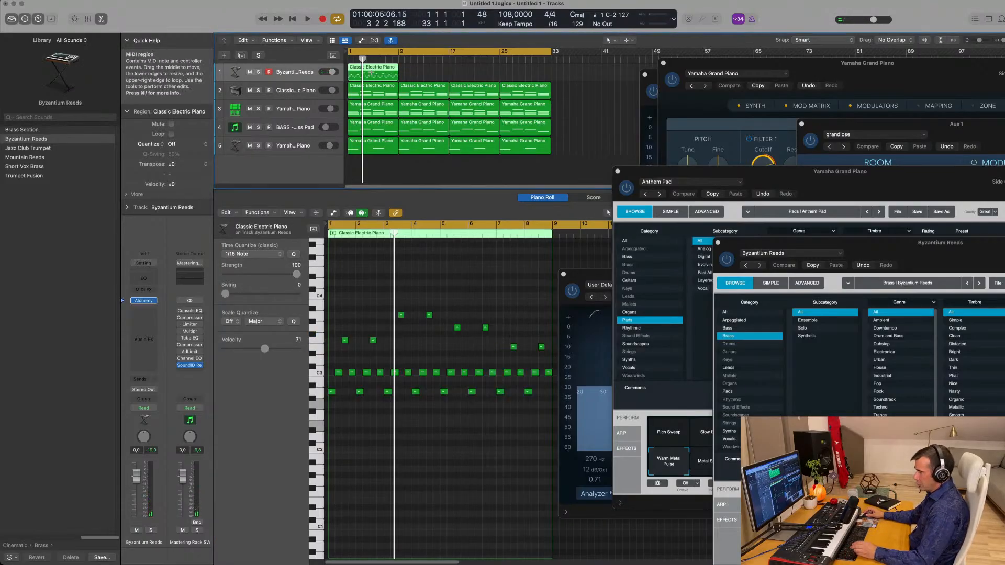
{"action": "key", "text": "super+r"}
{"action": "key", "text": "super+r"}
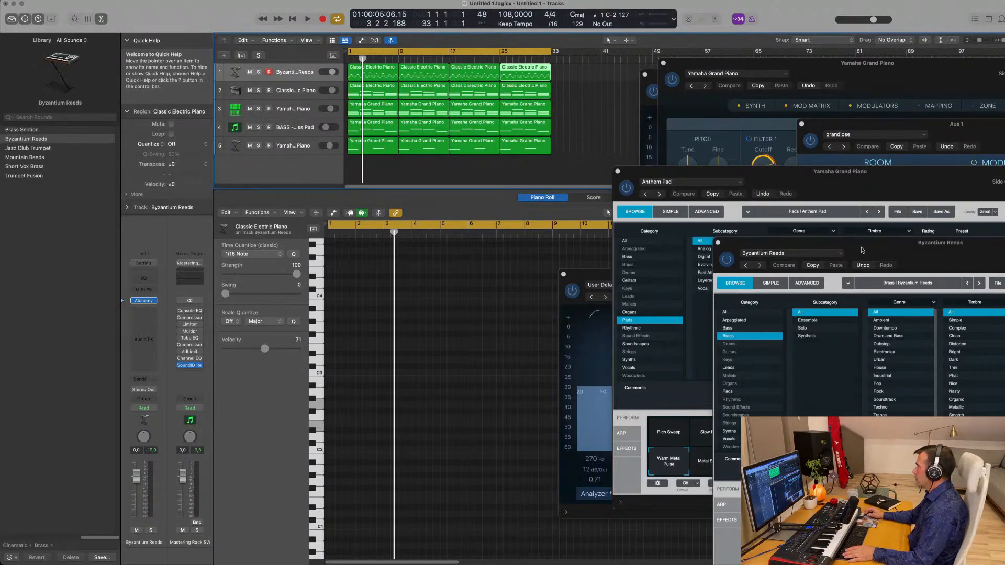
- Play the arrangement from the start with Alchemy in view and select all regions on the Byzantium Reeds track
{"action": "left_click_drag", "start_coordinate": [863, 250], "coordinate": [600, 148]}
{"action": "key", "text": "space"}
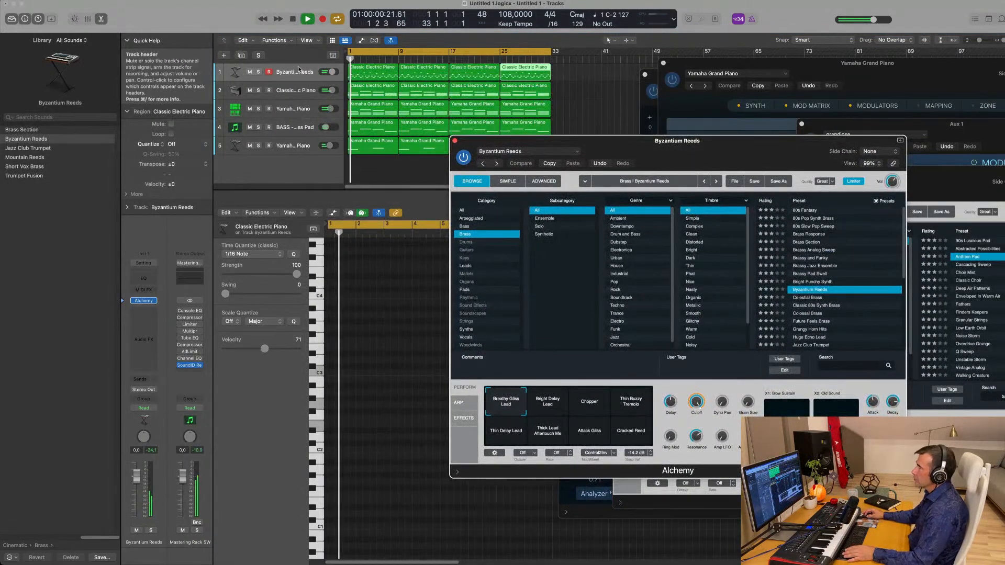
{"action": "left_click", "coordinate": [299, 71]}
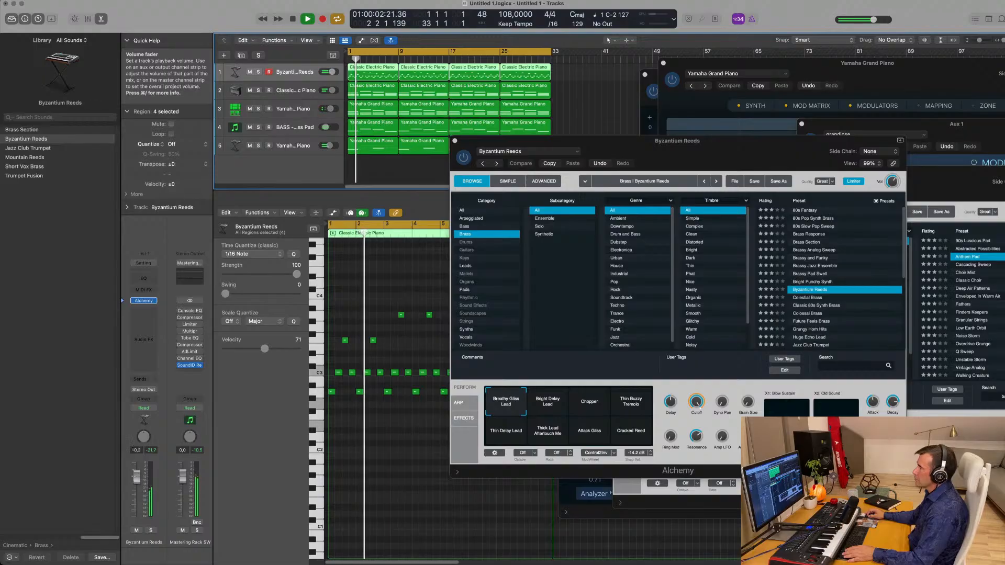
{"action": "scroll", "coordinate": [369, 441], "scroll_direction": "up", "scroll_amount": 5}
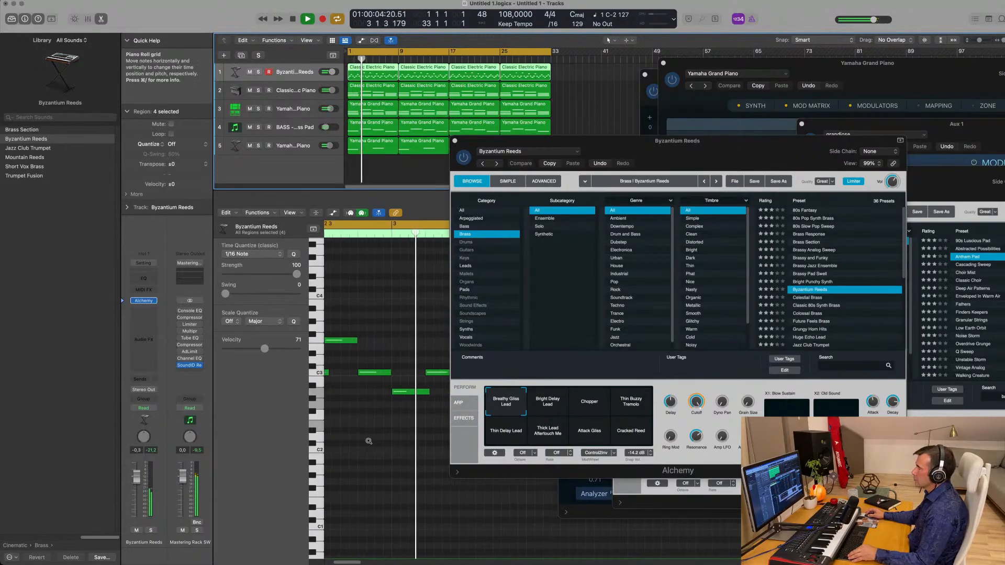
- Audition the Chopper, Thin Buzzy Tremolo, Thin Delay Lead, Thick Lead Aftertouch Me and Attack Gliss variations of Byzantium Reeds during playback
{"action": "scroll", "coordinate": [368, 441], "scroll_direction": "down", "scroll_amount": 5}
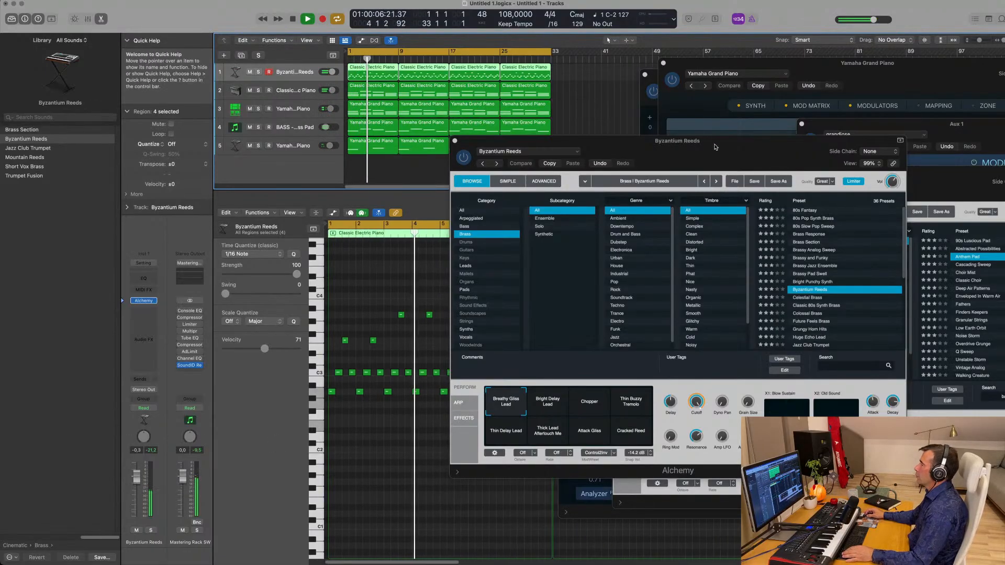
{"action": "left_click_drag", "start_coordinate": [715, 147], "coordinate": [667, 144]}
{"action": "key", "text": "space"}
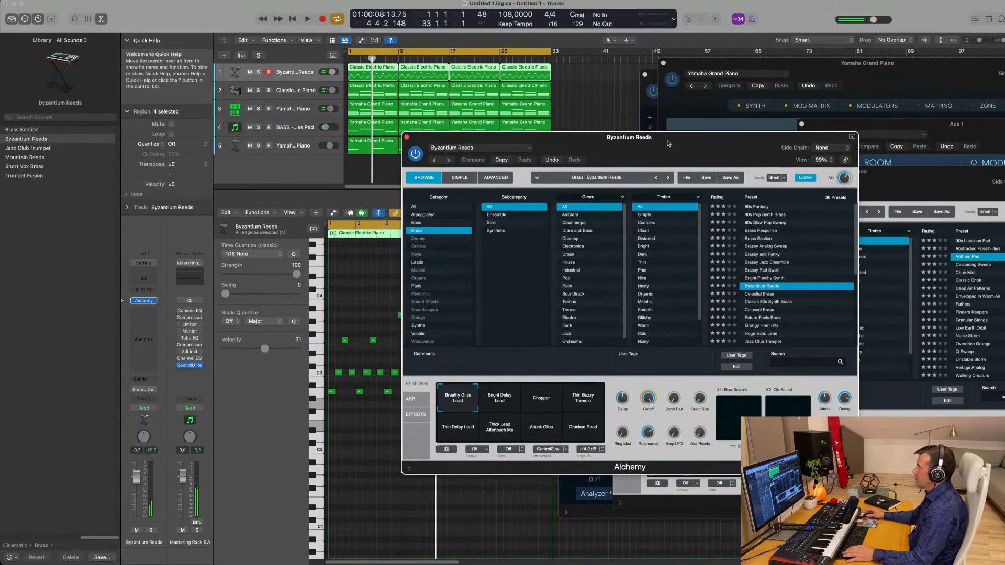
{"action": "key", "text": "space"}
{"action": "left_click", "coordinate": [544, 403]}
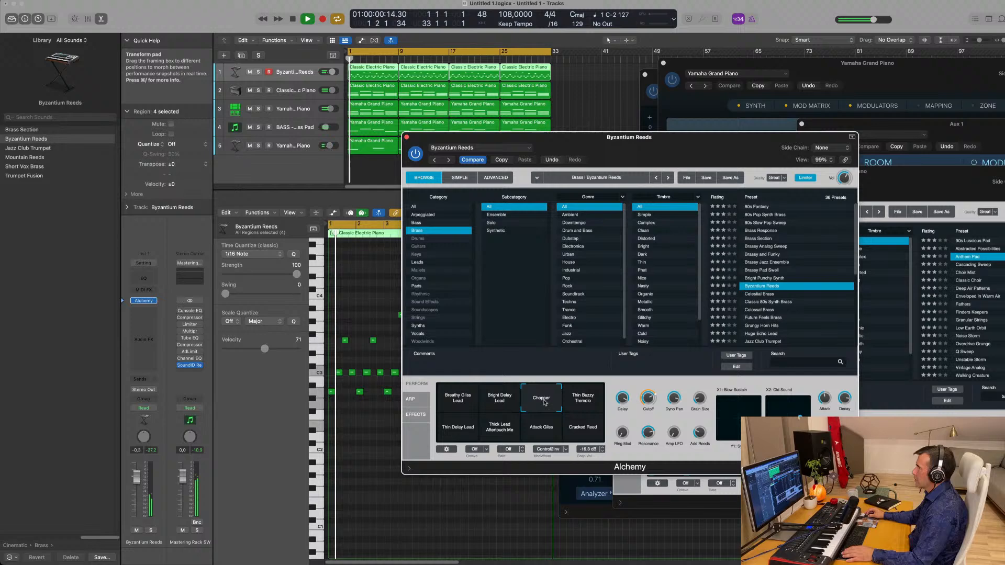
{"action": "left_click", "coordinate": [581, 401]}
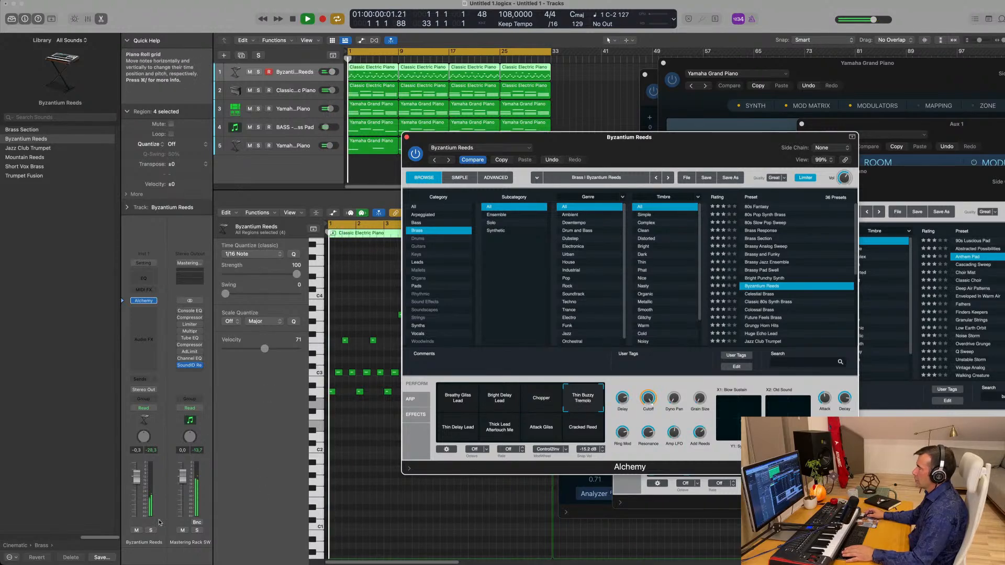
{"action": "left_click", "coordinate": [450, 435]}
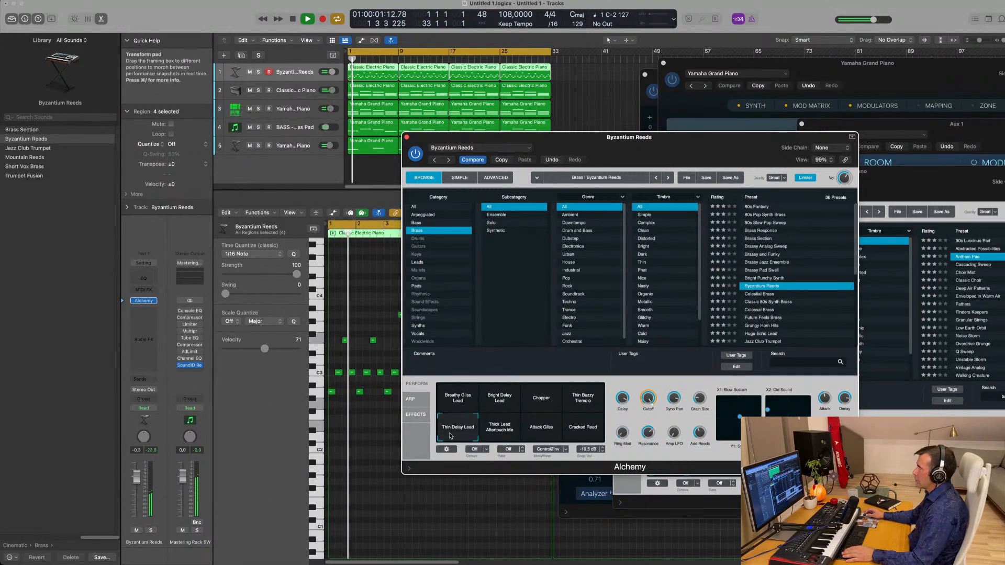
{"action": "left_click", "coordinate": [508, 426]}
{"action": "left_click", "coordinate": [537, 427]}
{"action": "key", "text": "space"}
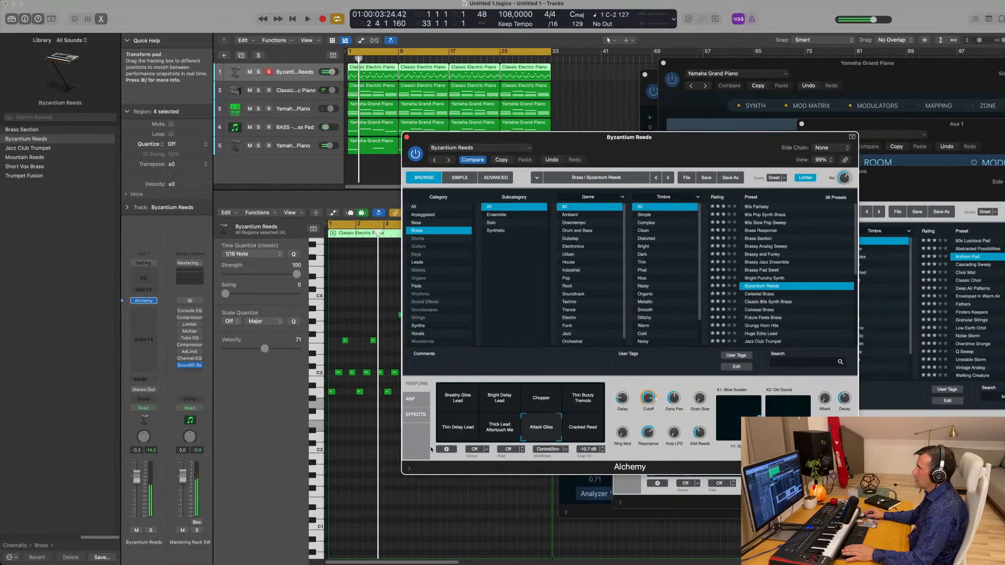
- Lower the Byzantium Reeds track volume to -2.3 dB and audition the Cracked Reed variation from the start
{"action": "key", "text": "space"}
{"action": "left_click_drag", "start_coordinate": [136, 483], "coordinate": [135, 489]}
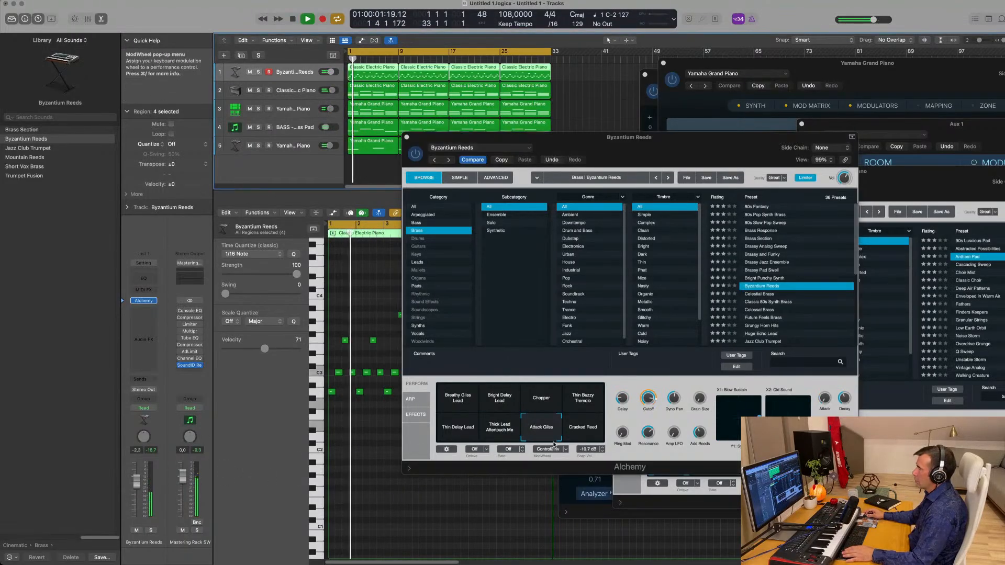
{"action": "left_click", "coordinate": [580, 427]}
{"action": "key", "text": "space"}
{"action": "key", "text": "space"}
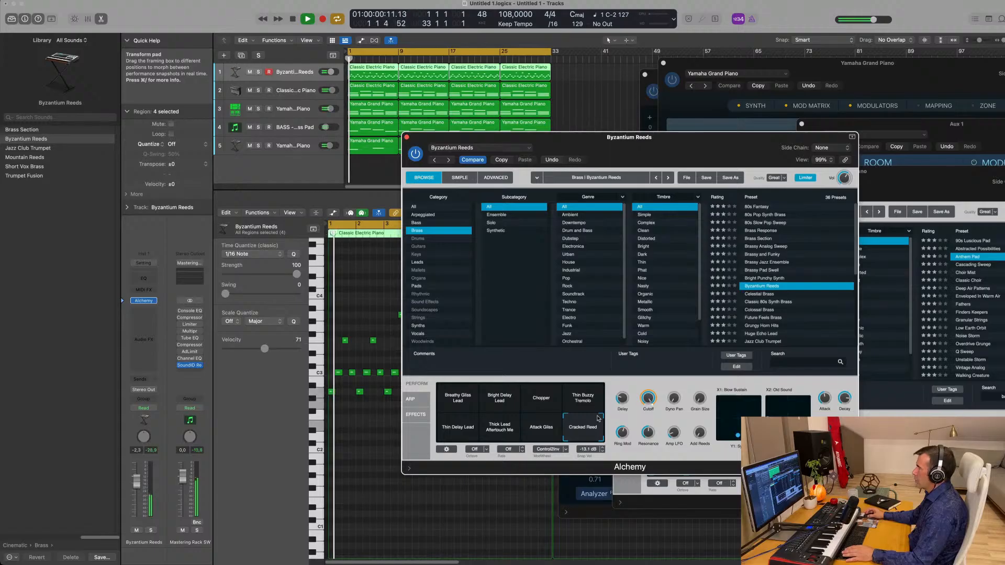
- Load the Celestial Brass preset in Alchemy and lower the track volume to about -8.6 dB while the arrangement plays
{"action": "left_click", "coordinate": [764, 295]}
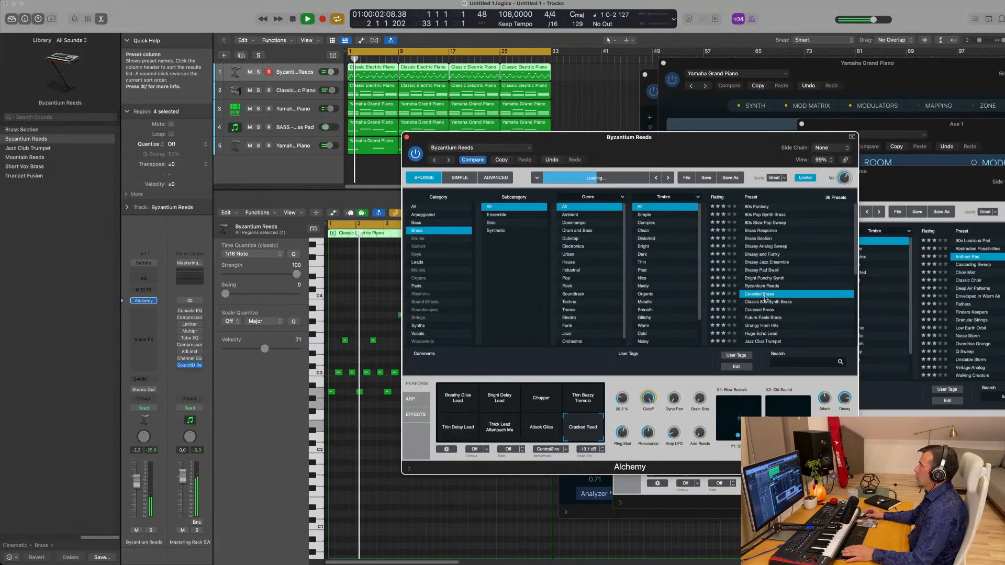
{"action": "key", "text": "space"}
{"action": "key", "text": "space"}
{"action": "left_click_drag", "start_coordinate": [693, 141], "coordinate": [713, 97]}
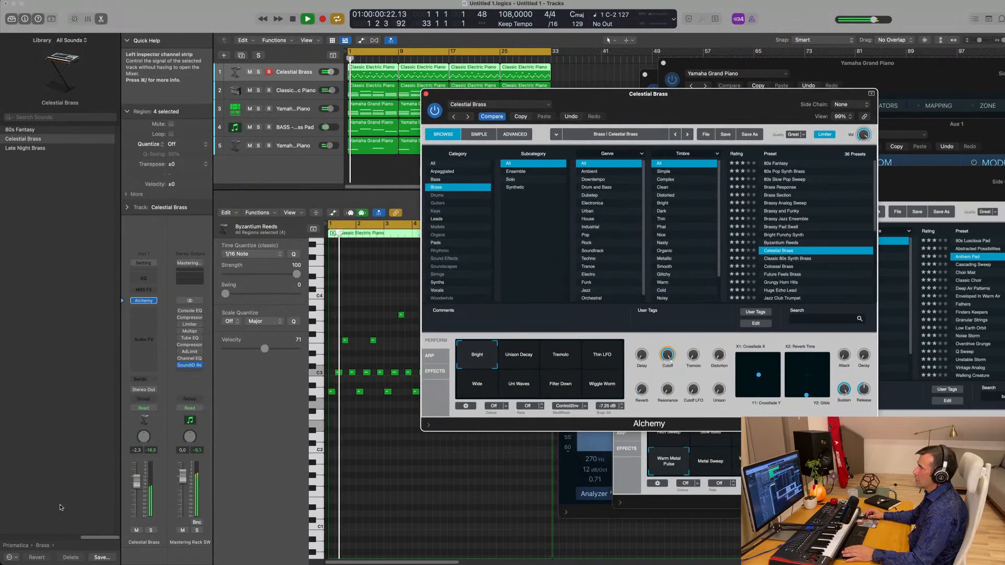
{"action": "left_click_drag", "start_coordinate": [137, 483], "coordinate": [137, 494]}
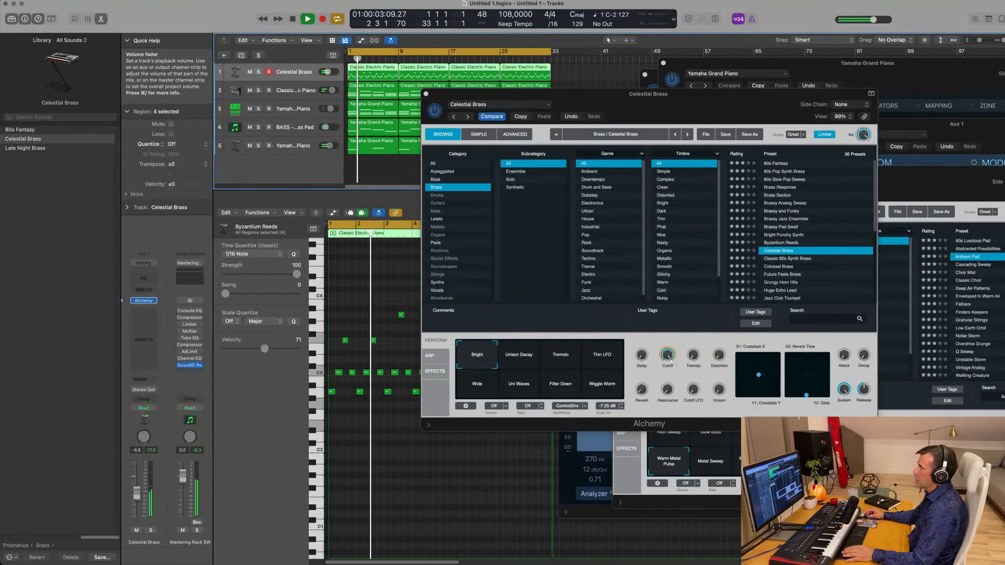
- Add a send from the Celestial Brass track to Bus 1 (Aux 1) and raise its send level
{"action": "left_click", "coordinate": [143, 379]}
{"action": "mouse_move", "coordinate": [157, 392]}
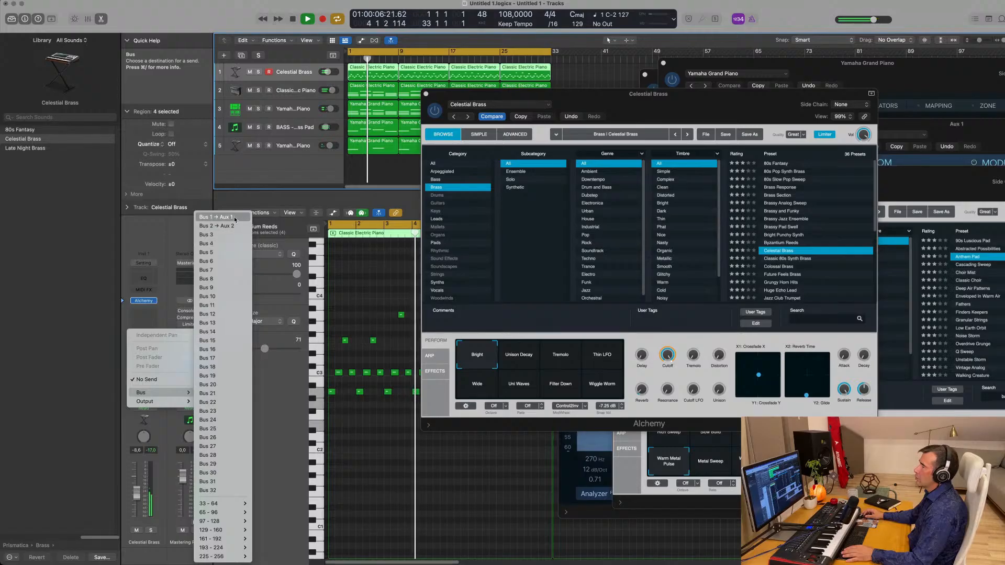
{"action": "left_click", "coordinate": [218, 217]}
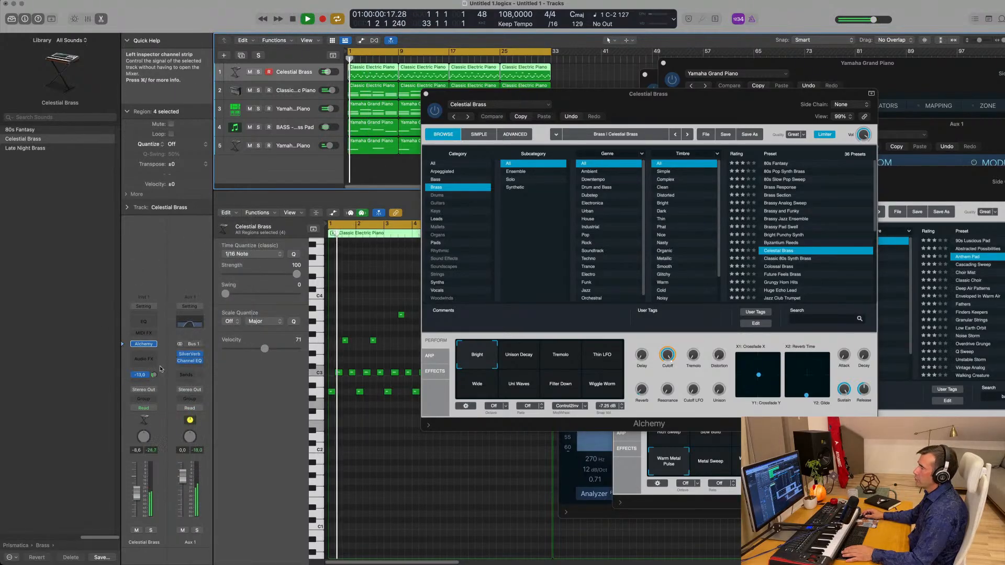
{"action": "left_click_drag", "start_coordinate": [154, 377], "coordinate": [156, 376]}
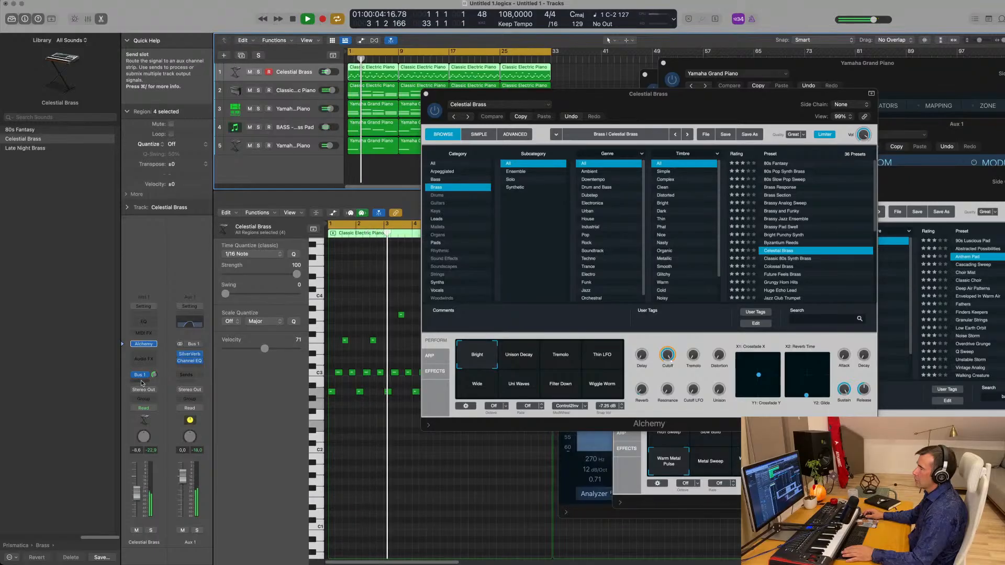
- Add a second send from the Celestial Brass track to Bus 2 (Aux 2) and adjust its level for delay
{"action": "left_click", "coordinate": [140, 375]}
{"action": "mouse_move", "coordinate": [157, 395]}
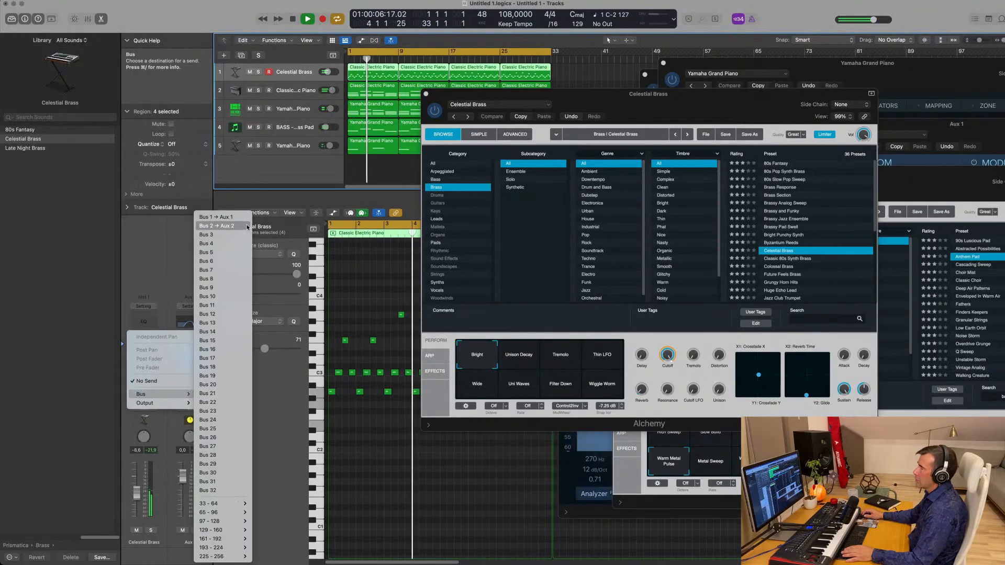
{"action": "left_click", "coordinate": [216, 226]}
{"action": "left_click_drag", "start_coordinate": [156, 376], "coordinate": [154, 377]}
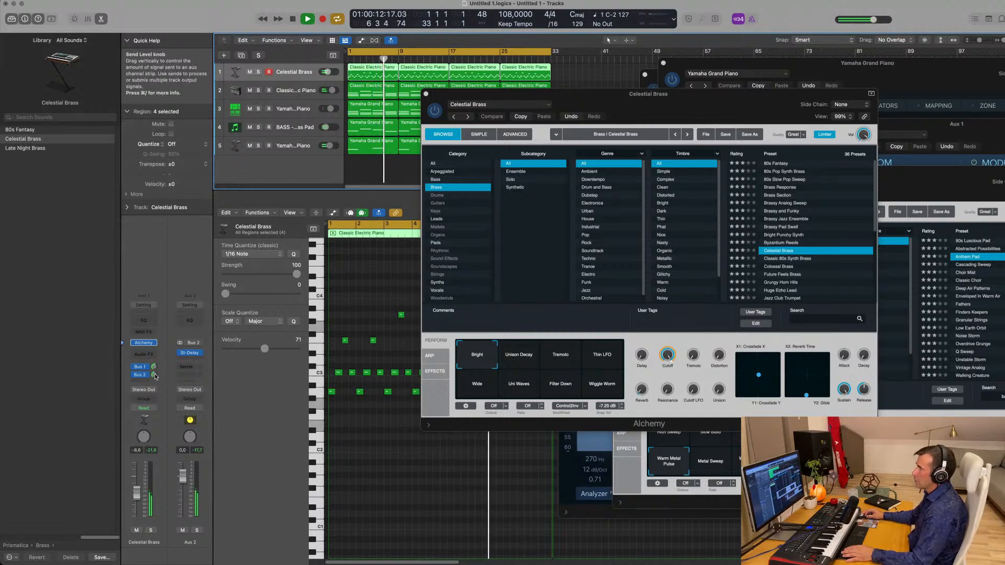
- Audition the Unison Decay, Tremolo and Thin LFO variations of Celestial Brass, returning to Tremolo
{"action": "left_click_drag", "start_coordinate": [666, 99], "coordinate": [612, 121]}
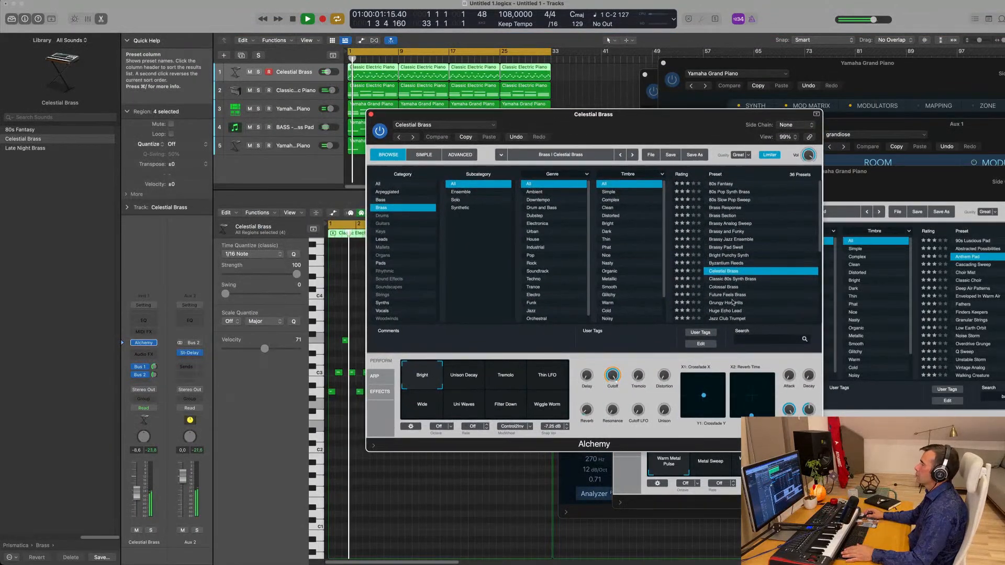
{"action": "left_click", "coordinate": [472, 388]}
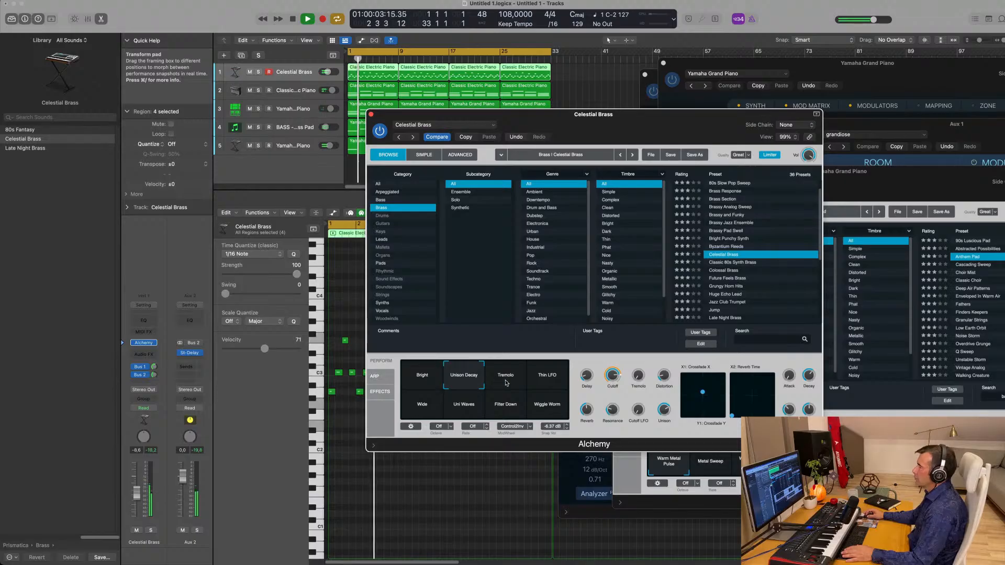
{"action": "mouse_move", "coordinate": [612, 377]}
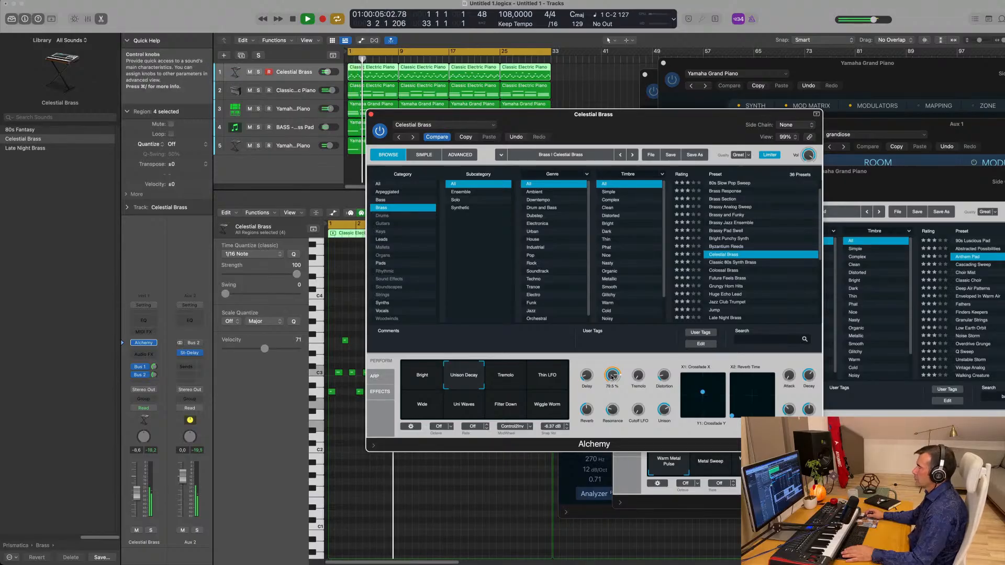
{"action": "left_click", "coordinate": [524, 385]}
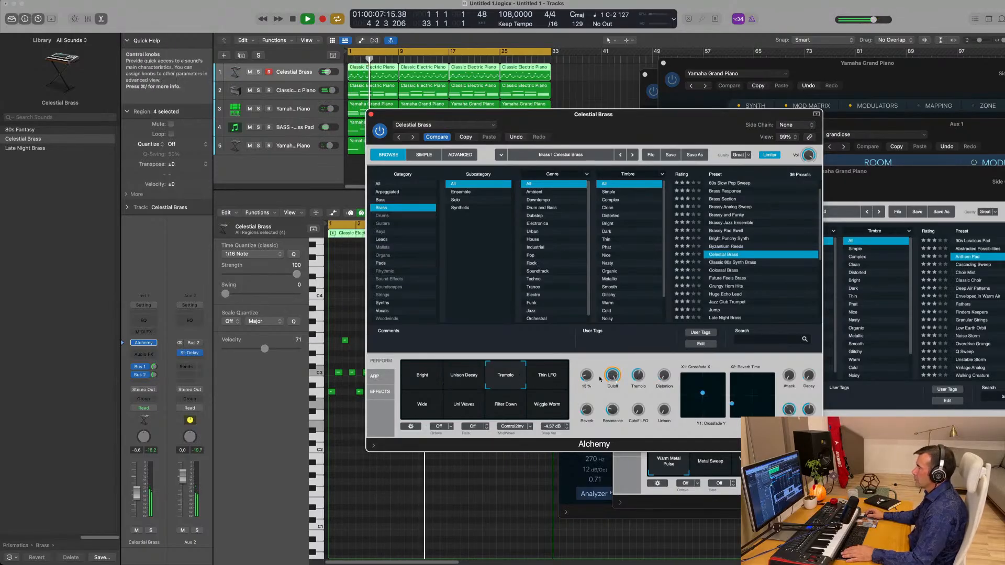
{"action": "left_click", "coordinate": [555, 378]}
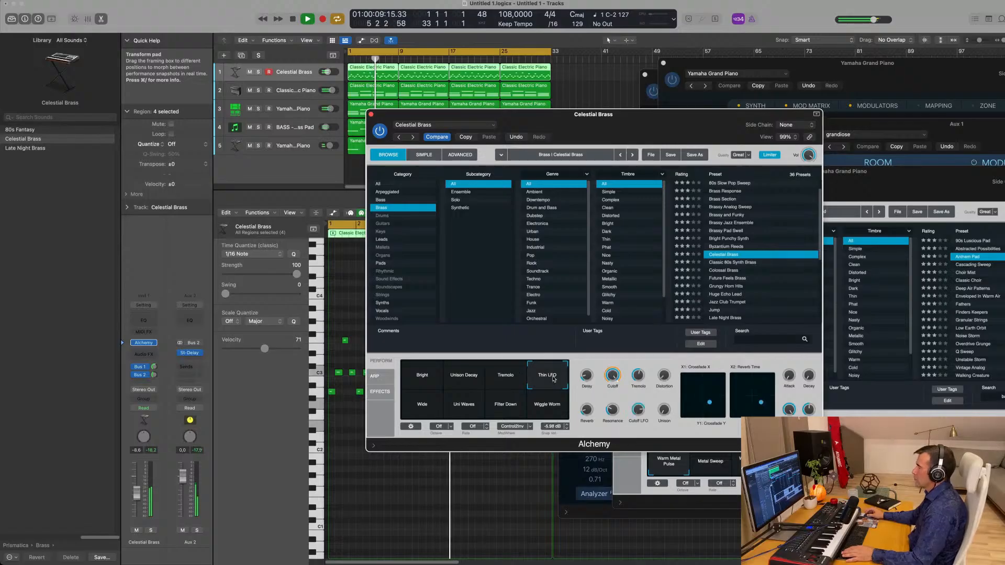
{"action": "left_click", "coordinate": [500, 389]}
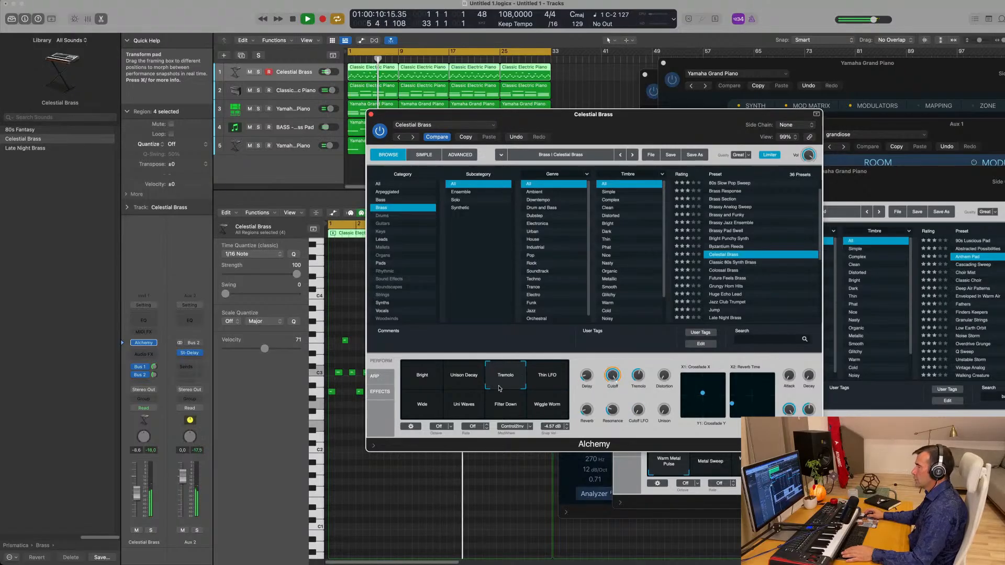
- Compare the Wide, Uni Waves, Filter Down, Wiggle Worm and Thin LFO variations of Celestial Brass and select Tremolo again
{"action": "left_click", "coordinate": [438, 399]}
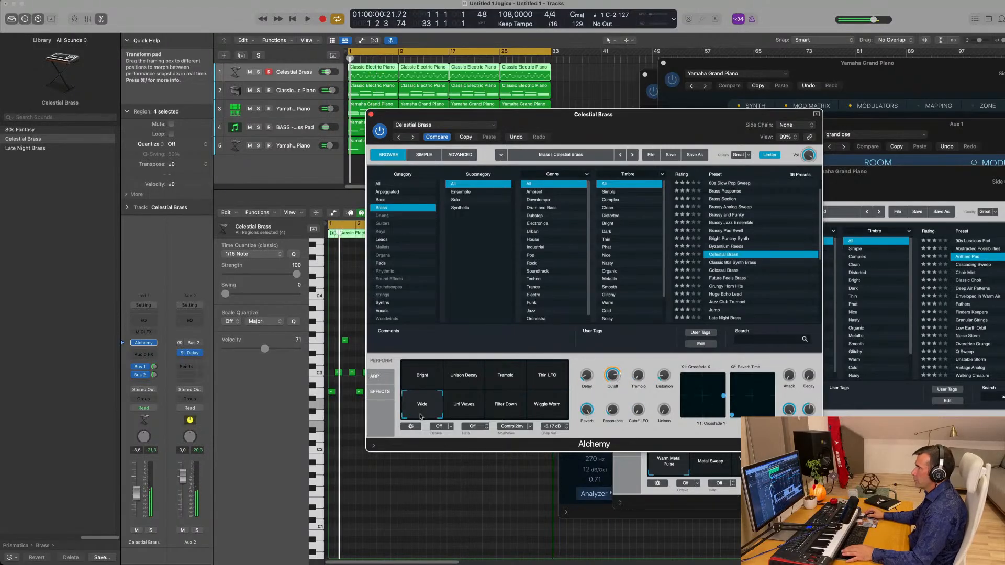
{"action": "left_click", "coordinate": [459, 409]}
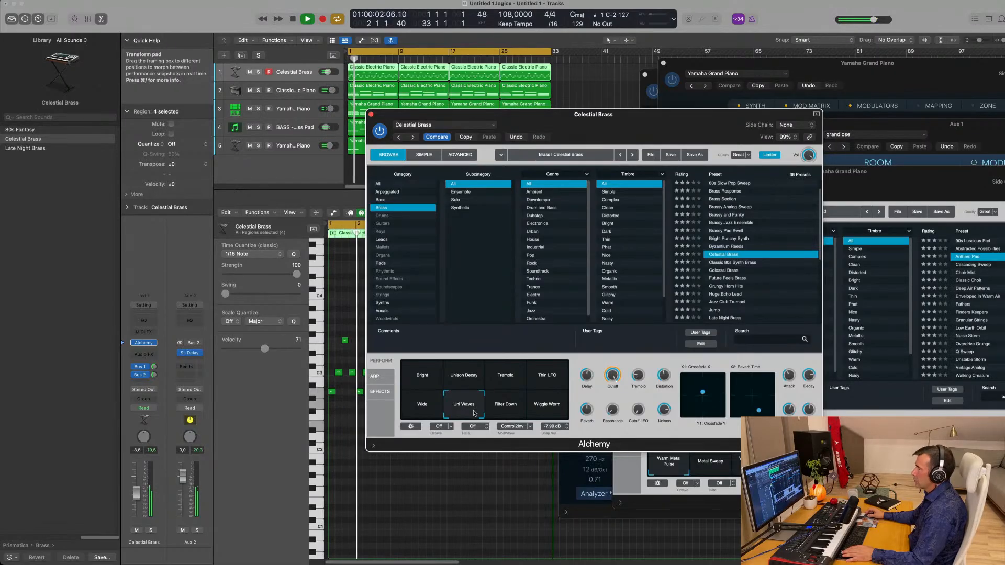
{"action": "left_click", "coordinate": [512, 409]}
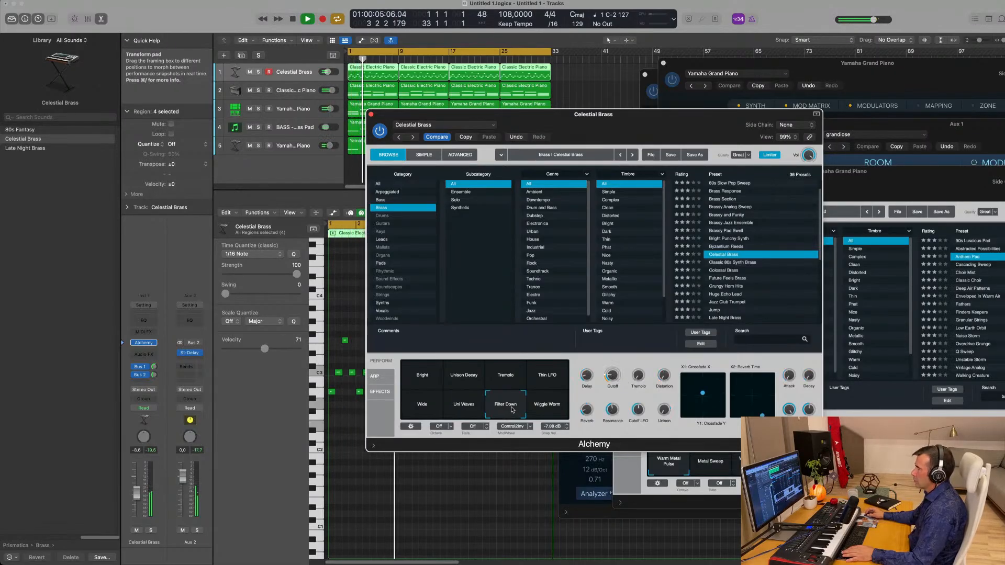
{"action": "left_click", "coordinate": [547, 410]}
{"action": "left_click", "coordinate": [550, 383]}
{"action": "key", "text": "Return"}
{"action": "left_click", "coordinate": [507, 380]}
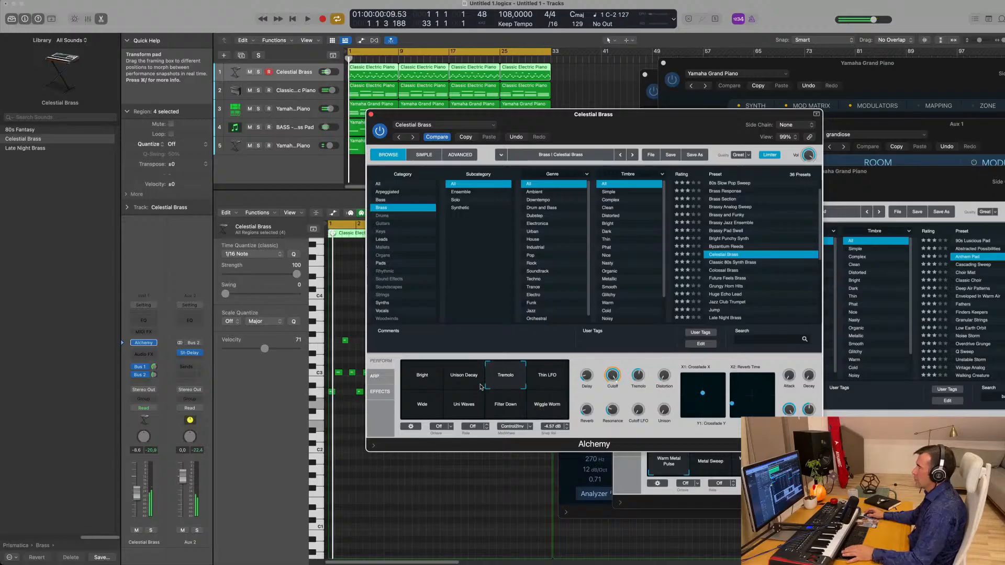
- Try different delay and cutoff amounts on Celestial Brass, leaving the cutoff at 100 % and the track volume at -6.0 dB
{"action": "mouse_move", "coordinate": [616, 378]}
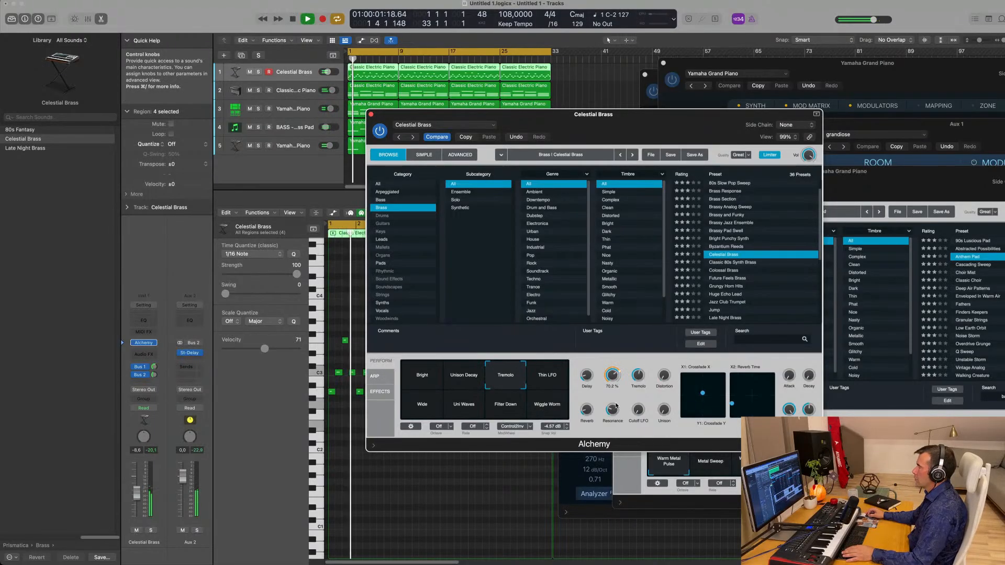
{"action": "key", "text": "Return"}
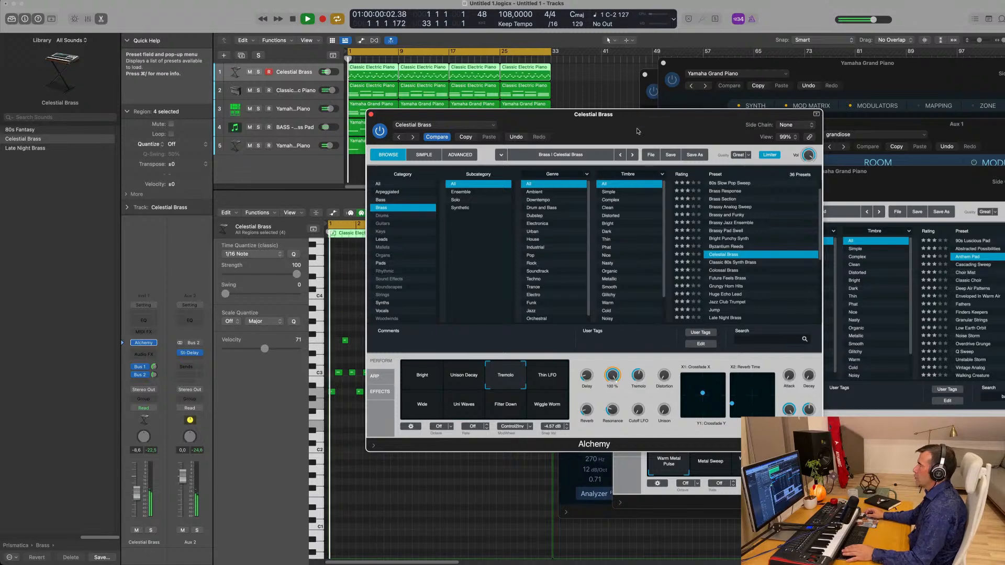
{"action": "left_click_drag", "start_coordinate": [637, 128], "coordinate": [622, 125]}
{"action": "left_click_drag", "start_coordinate": [144, 489], "coordinate": [144, 485]}
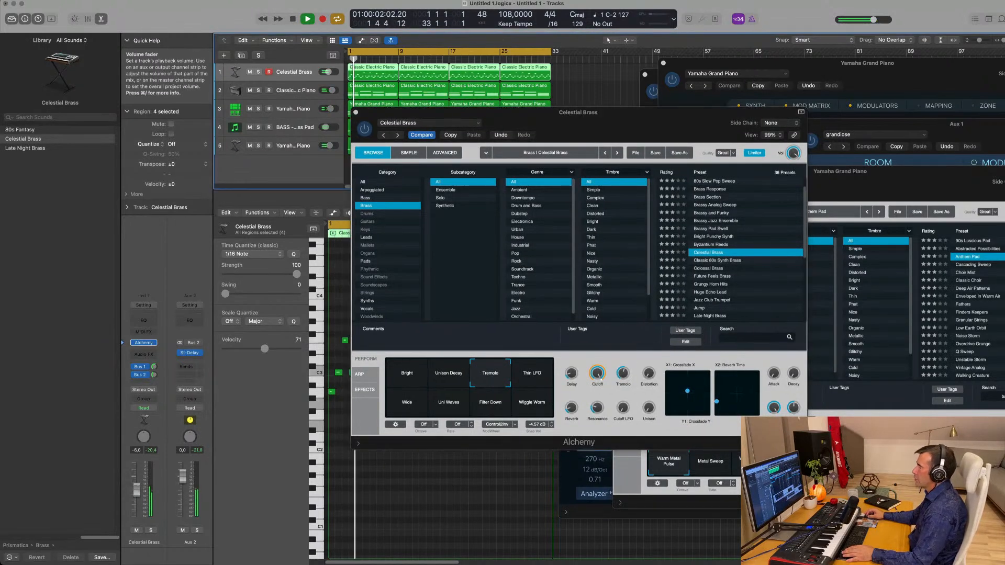
{"action": "left_click", "coordinate": [570, 373]}
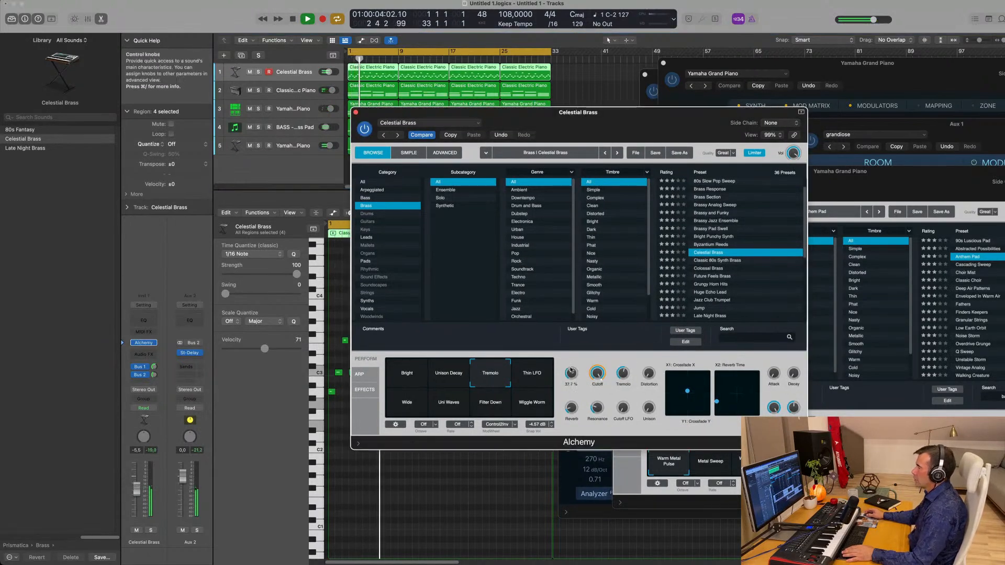
{"action": "left_click_drag", "start_coordinate": [136, 490], "coordinate": [136, 491]}
{"action": "left_click", "coordinate": [596, 376]}
{"action": "left_click_drag", "start_coordinate": [594, 396], "coordinate": [600, 460]}
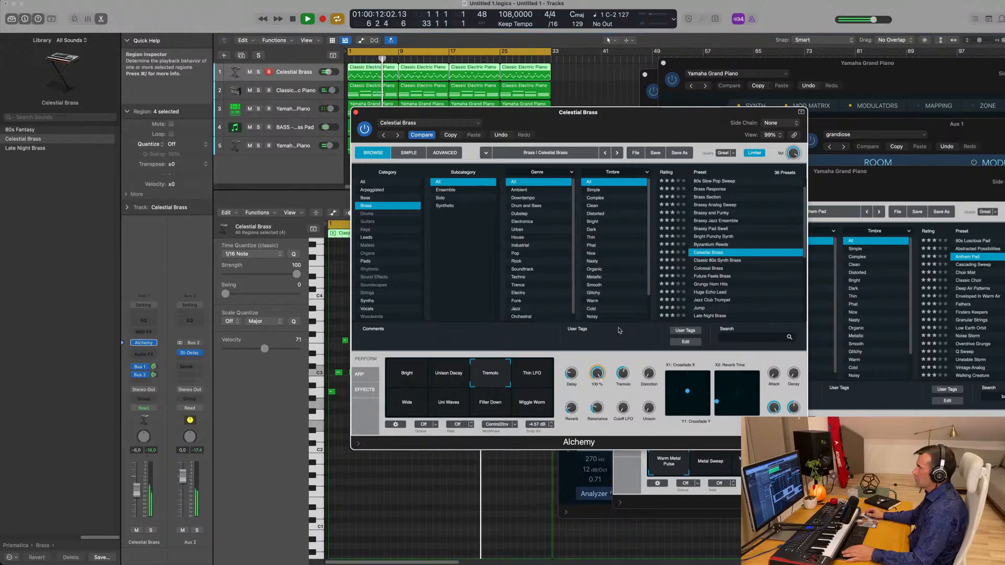
- Try the Colossal Brass and Future Feels Brass presets before loading Grungy Horn Hits, and lower the track volume to -14.2 dB
{"action": "left_click_drag", "start_coordinate": [619, 124], "coordinate": [655, 63]}
{"action": "left_click", "coordinate": [741, 208]}
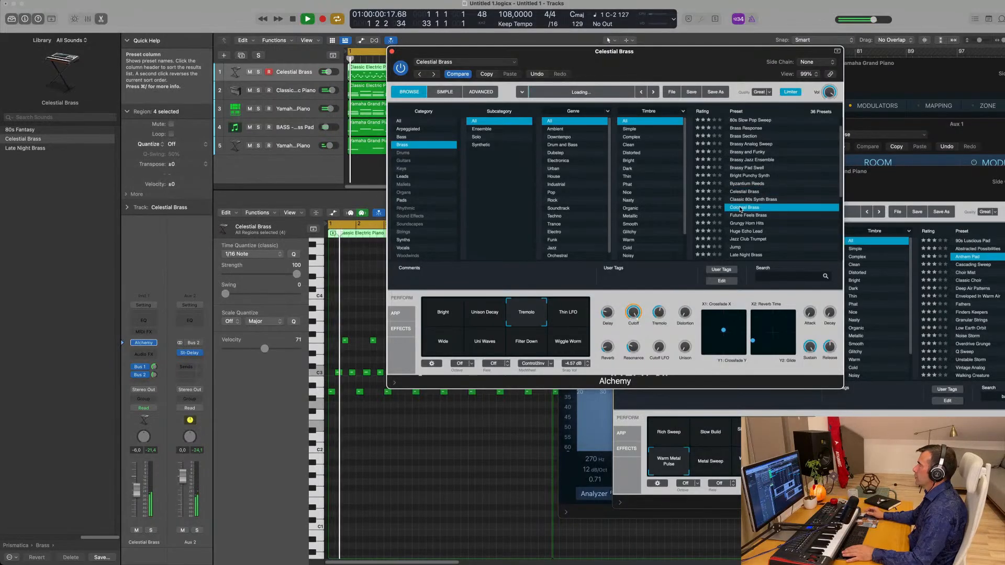
{"action": "left_click", "coordinate": [749, 216]}
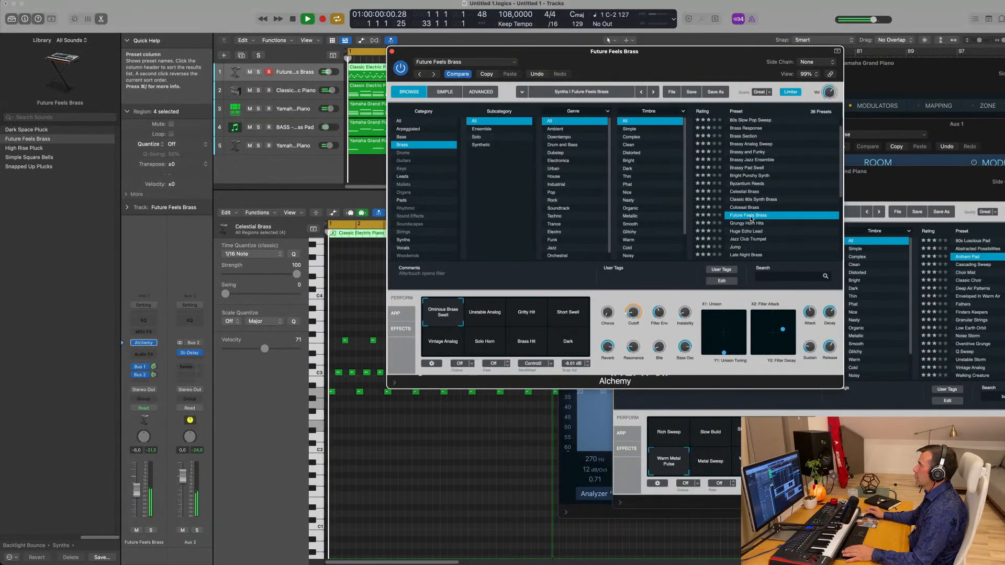
{"action": "left_click", "coordinate": [751, 223]}
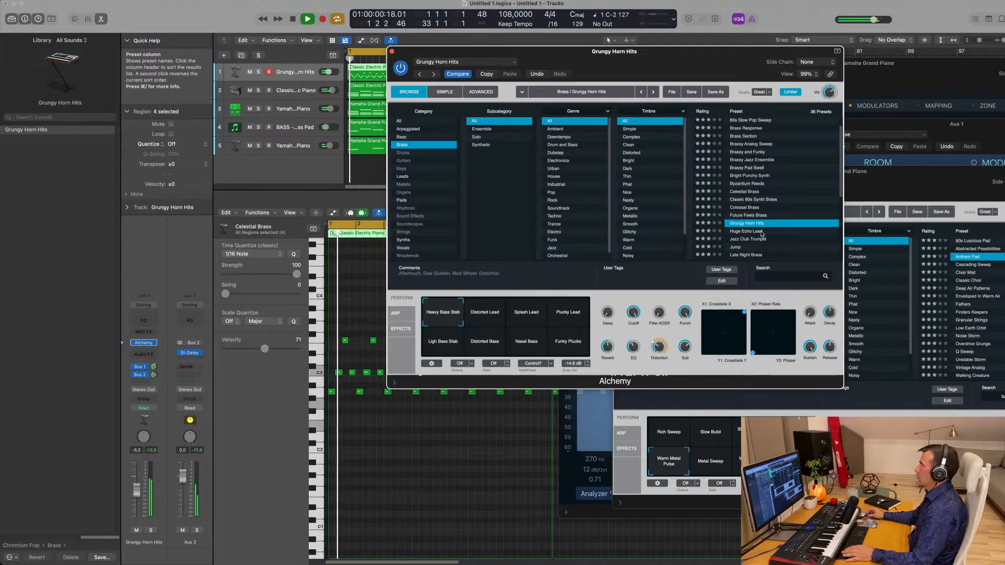
{"action": "left_click_drag", "start_coordinate": [137, 491], "coordinate": [136, 500]}
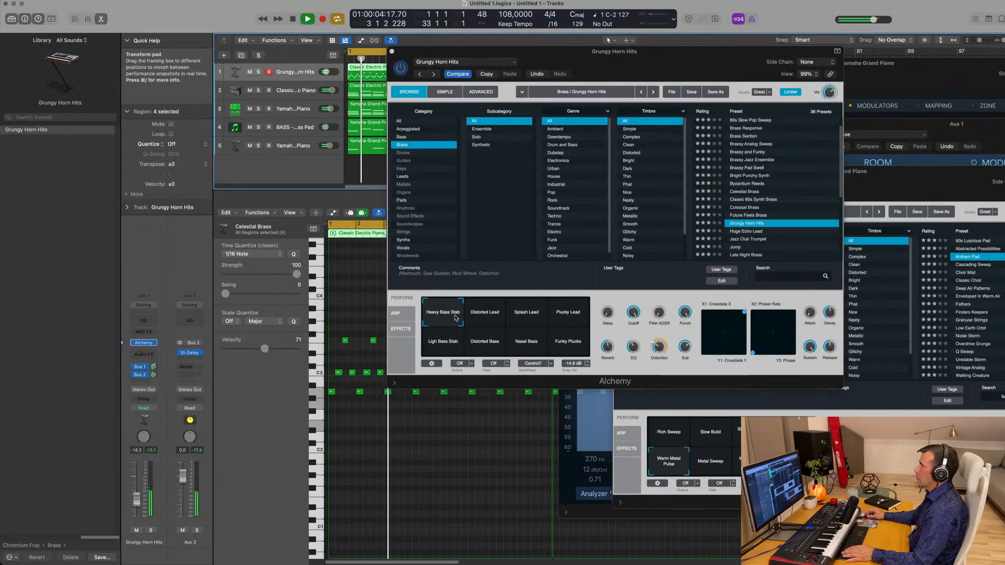
- Audition the Plucky Lead and Funky Plucks variations of Grungy Horn Hits with the track volume raised to -9.0 dB
{"action": "left_click_drag", "start_coordinate": [455, 318], "coordinate": [568, 315]}
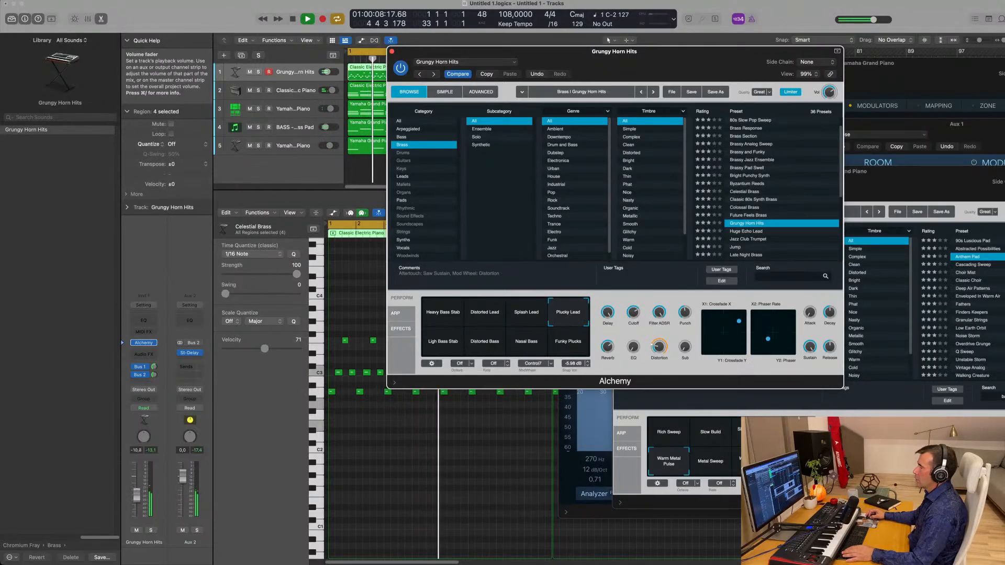
{"action": "left_click_drag", "start_coordinate": [134, 502], "coordinate": [134, 495]}
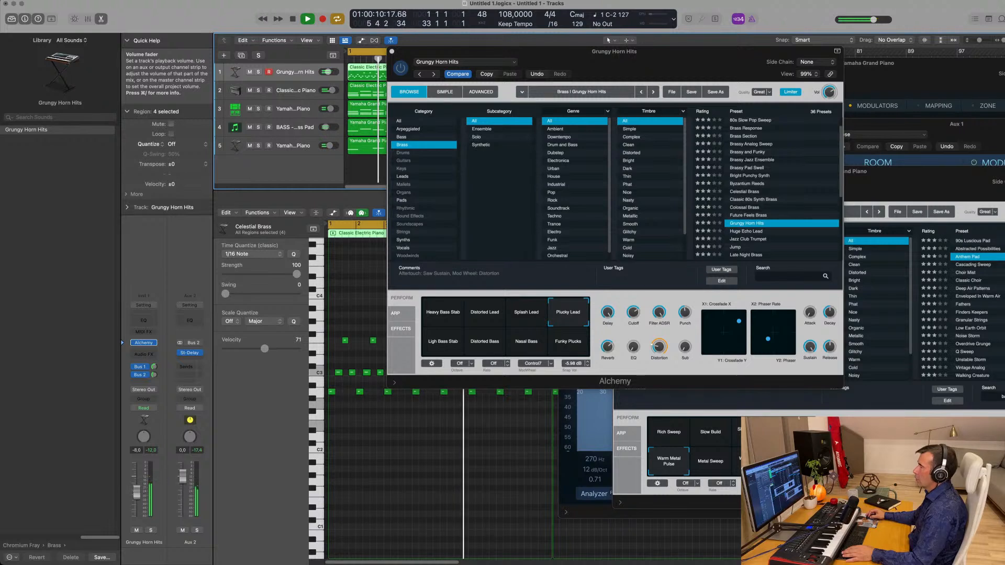
{"action": "left_click_drag", "start_coordinate": [450, 343], "coordinate": [575, 345]}
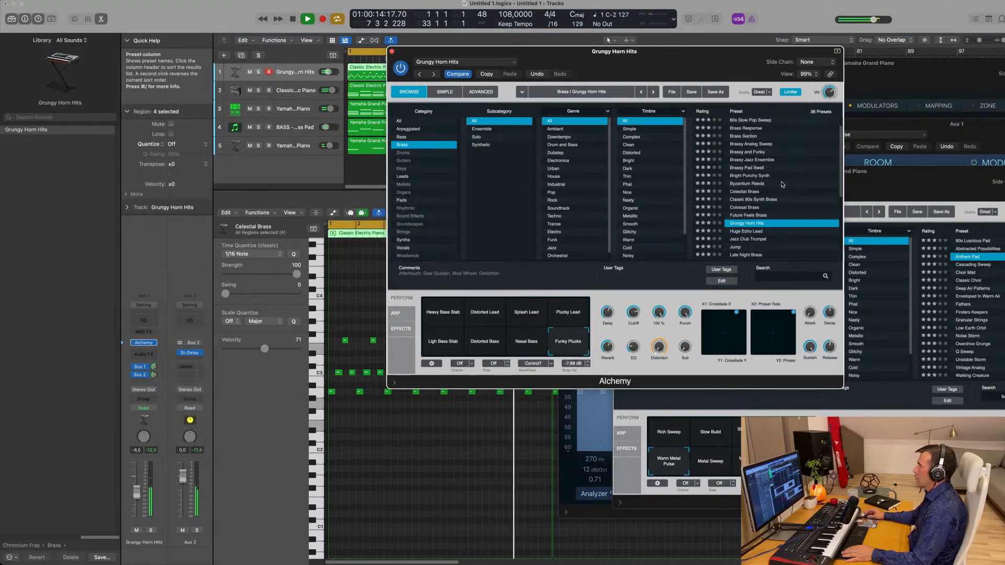
- Try the Jump, Minimal Synth Pattern and Liquid Synth presets on the arpeggio track
{"action": "scroll", "coordinate": [782, 185], "scroll_direction": "down", "scroll_amount": 4}
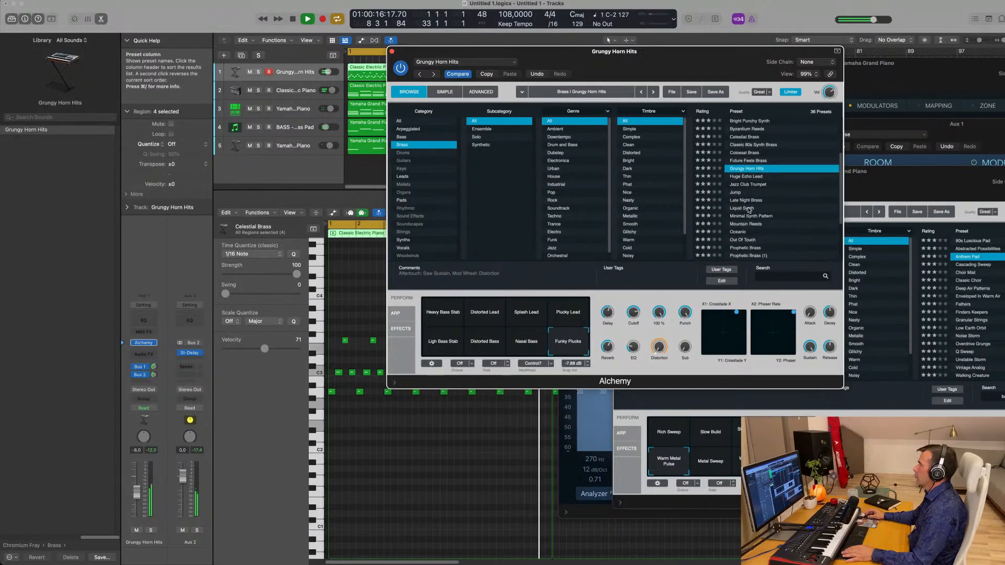
{"action": "scroll", "coordinate": [749, 210], "scroll_direction": "down", "scroll_amount": 1}
{"action": "left_click", "coordinate": [735, 189]}
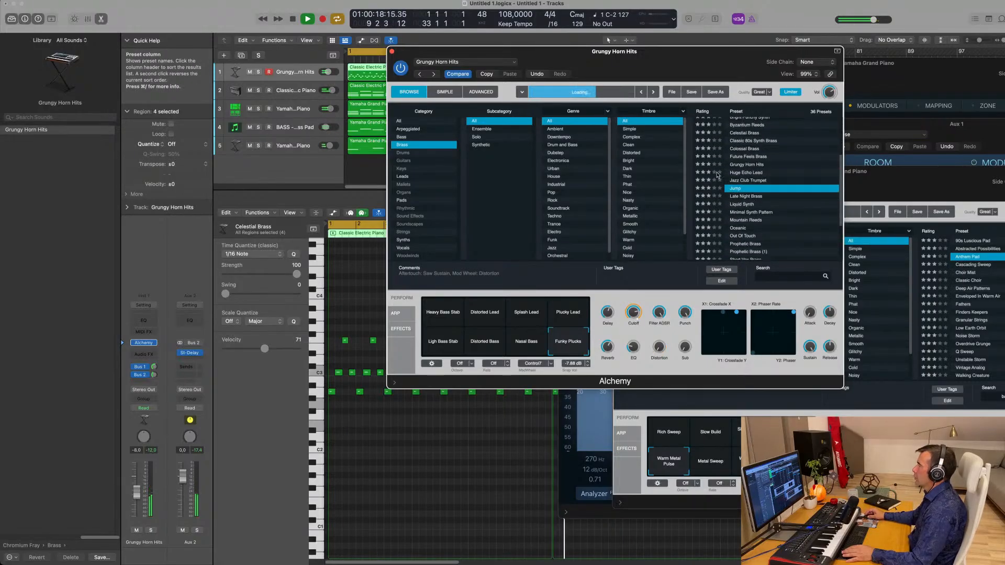
{"action": "left_click_drag", "start_coordinate": [669, 50], "coordinate": [686, 57]}
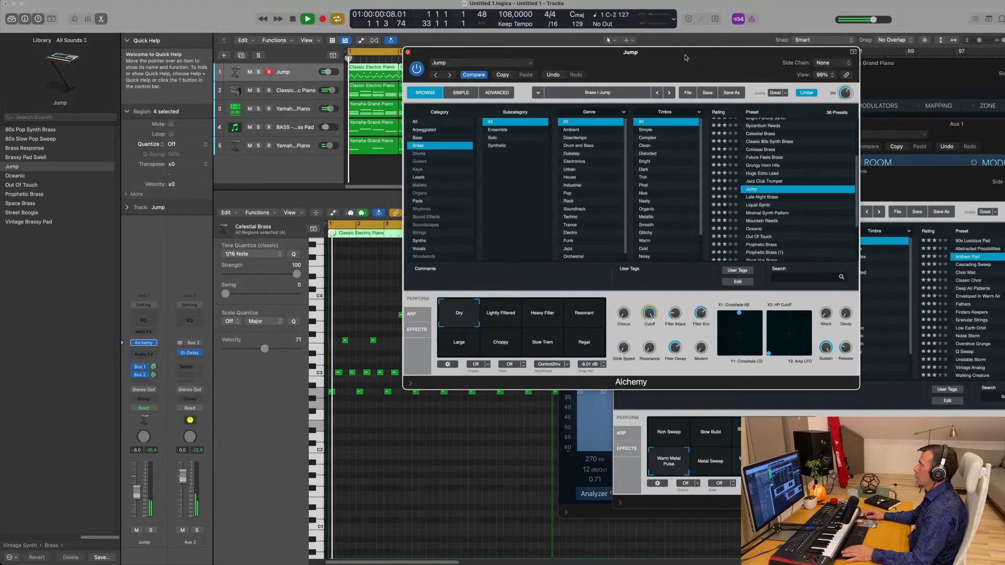
{"action": "left_click", "coordinate": [779, 215]}
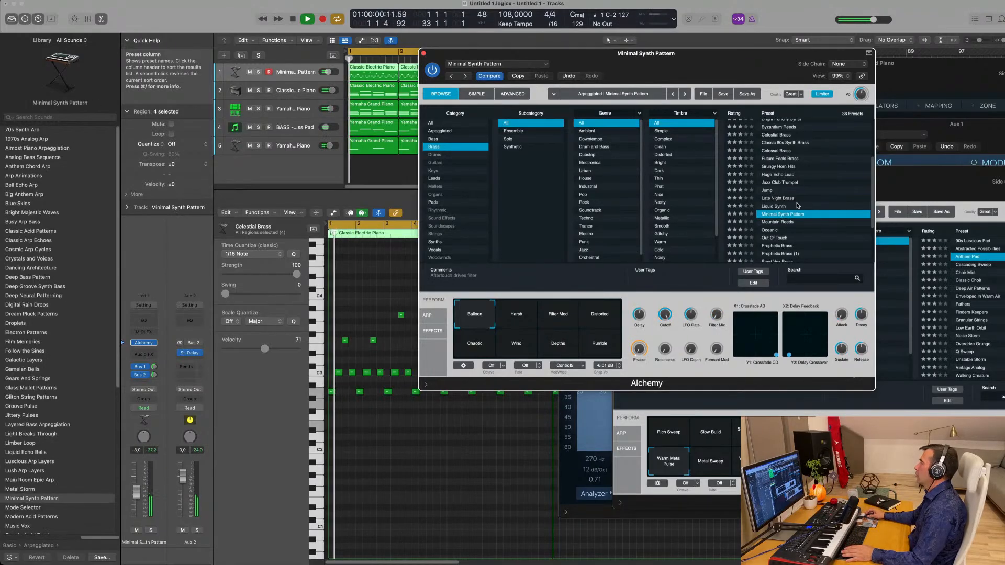
{"action": "left_click", "coordinate": [770, 207]}
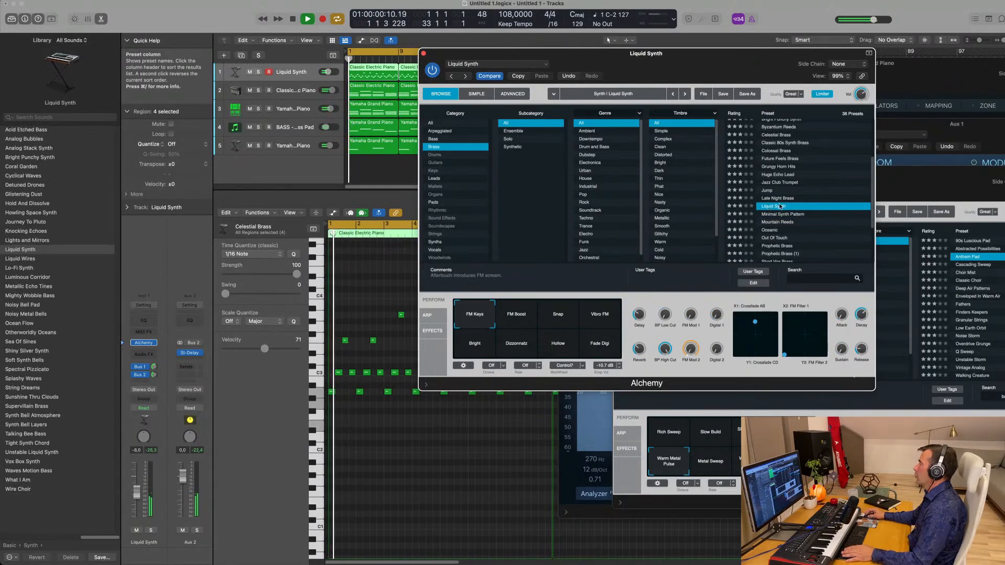
- Try the Prophetic Brass preset before loading Street Boogie on the arpeggio track
{"action": "scroll", "coordinate": [788, 236], "scroll_direction": "down", "scroll_amount": 2}
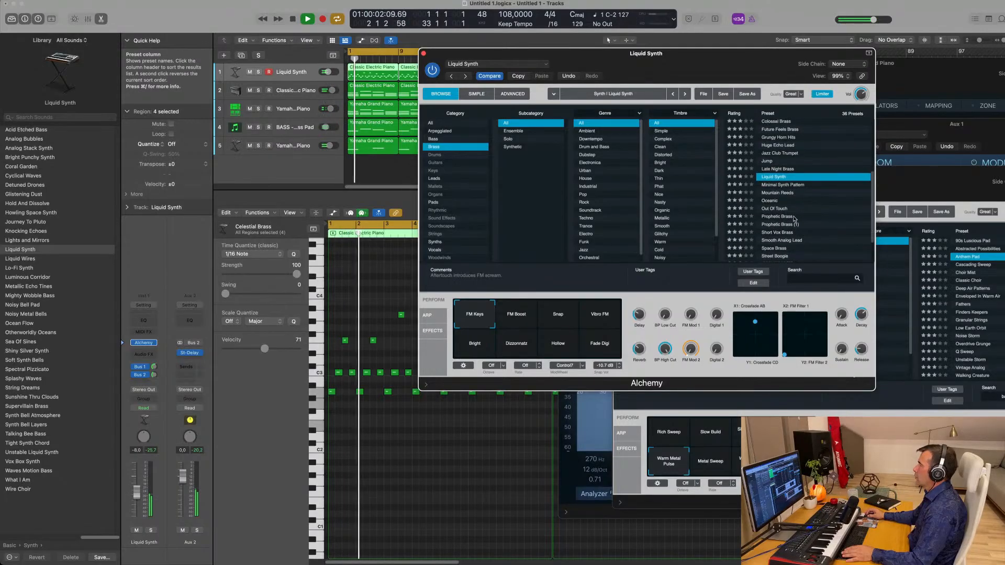
{"action": "scroll", "coordinate": [775, 220], "scroll_direction": "down", "scroll_amount": 1}
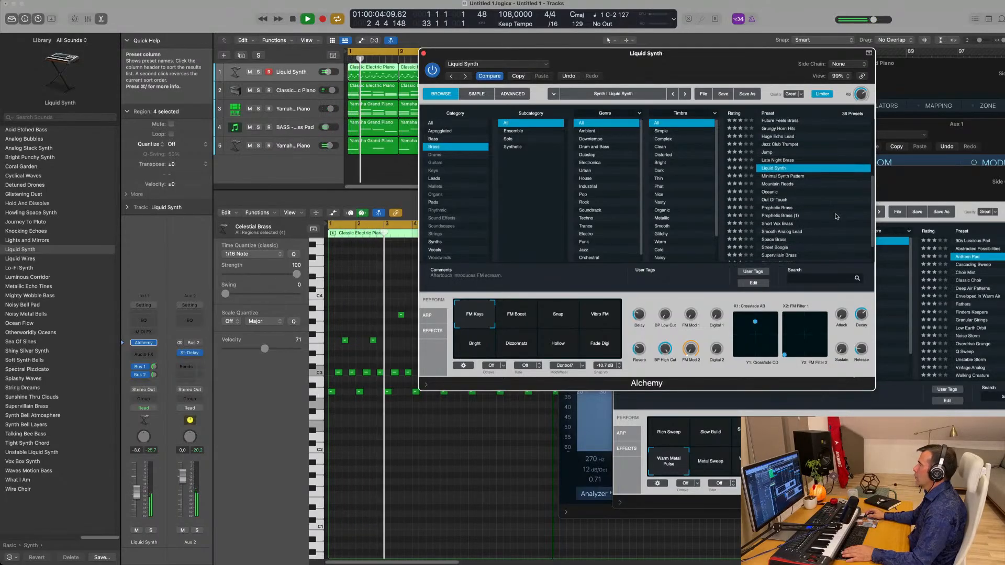
{"action": "left_click", "coordinate": [775, 208]}
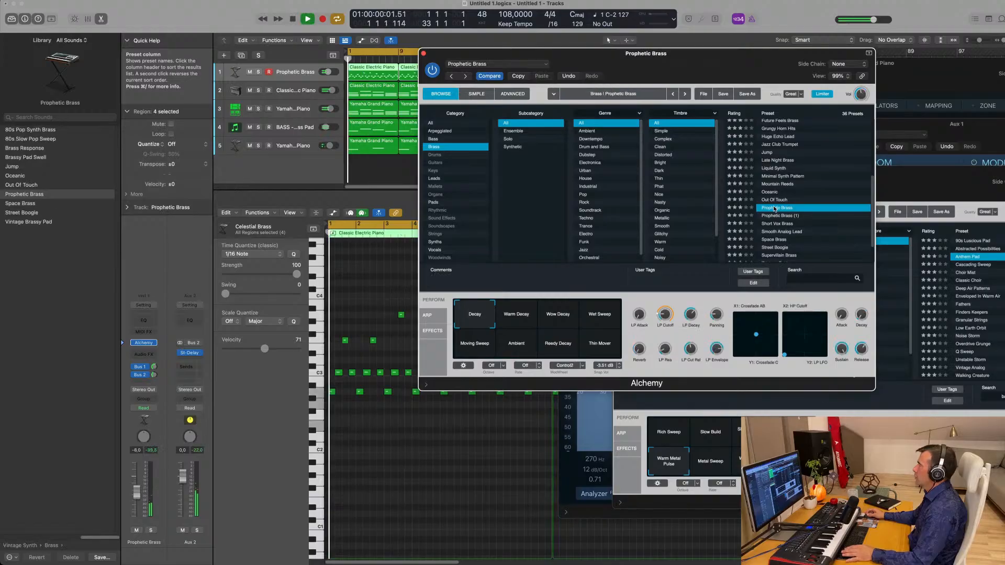
{"action": "scroll", "coordinate": [804, 207], "scroll_direction": "down", "scroll_amount": 2}
{"action": "left_click", "coordinate": [812, 218]}
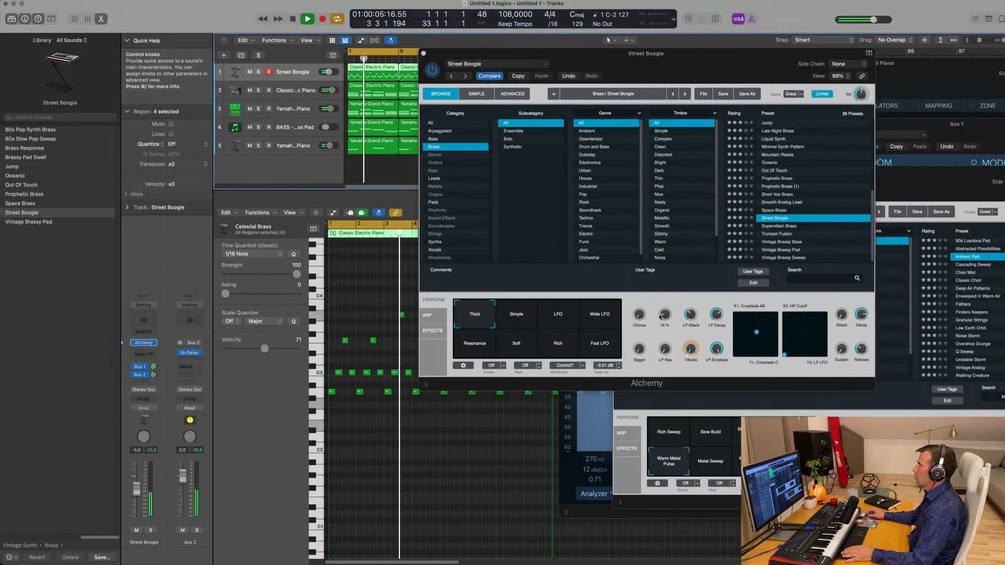
- Lower Street Boogie's LP Cutoff and balance its track with the volume at -3.0 dB and the Bus 1 send at -10.4 dB
{"action": "mouse_move", "coordinate": [664, 316]}
{"action": "left_mouse_down"}
{"action": "mouse_move", "coordinate": [664, 307]}
{"action": "mouse_move", "coordinate": [663, 325]}
{"action": "left_mouse_up"}
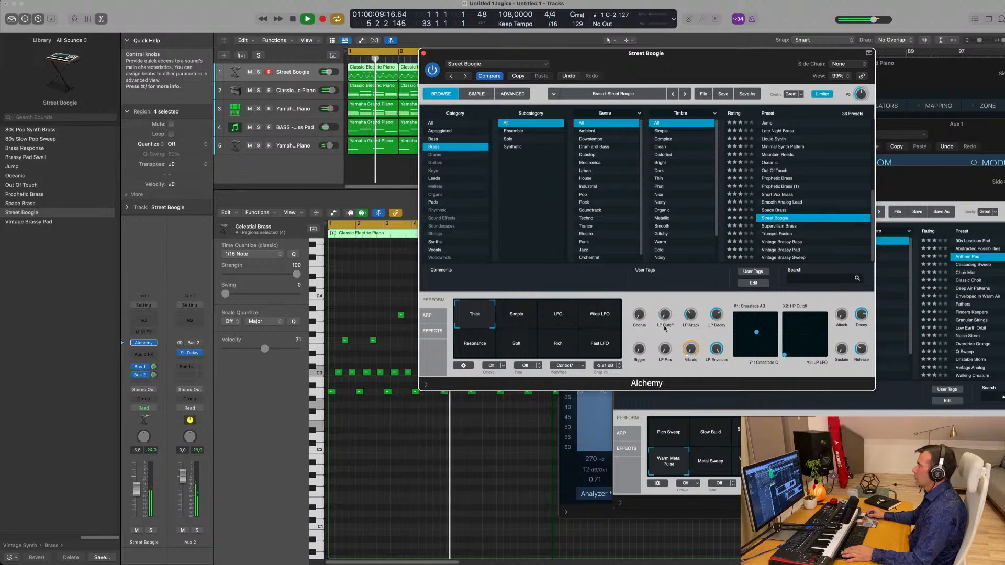
{"action": "left_click_drag", "start_coordinate": [137, 490], "coordinate": [136, 482]}
{"action": "left_click", "coordinate": [154, 366]}
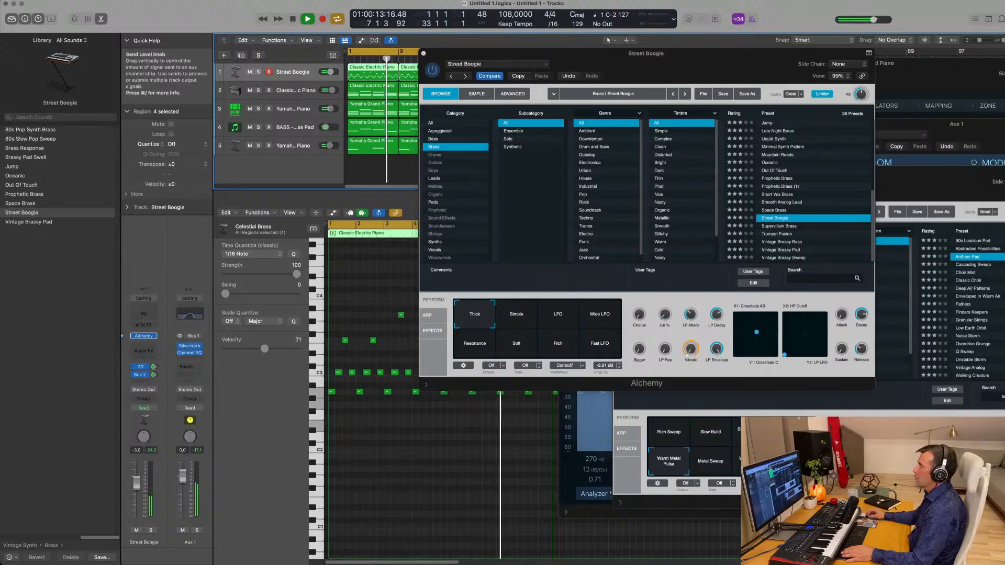
- Try Alchemy's arpeggiator on Street Boogie in Up mode with varied note length and volume at -9.2 dB, and switch the arpeggiator off again
{"action": "left_click", "coordinate": [426, 315]}
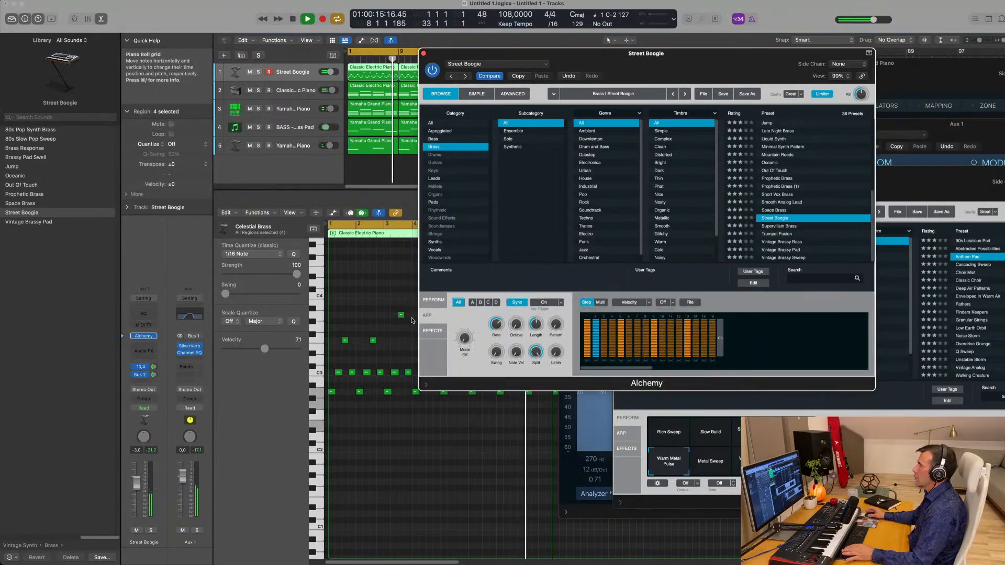
{"action": "left_click_drag", "start_coordinate": [464, 338], "coordinate": [467, 321]}
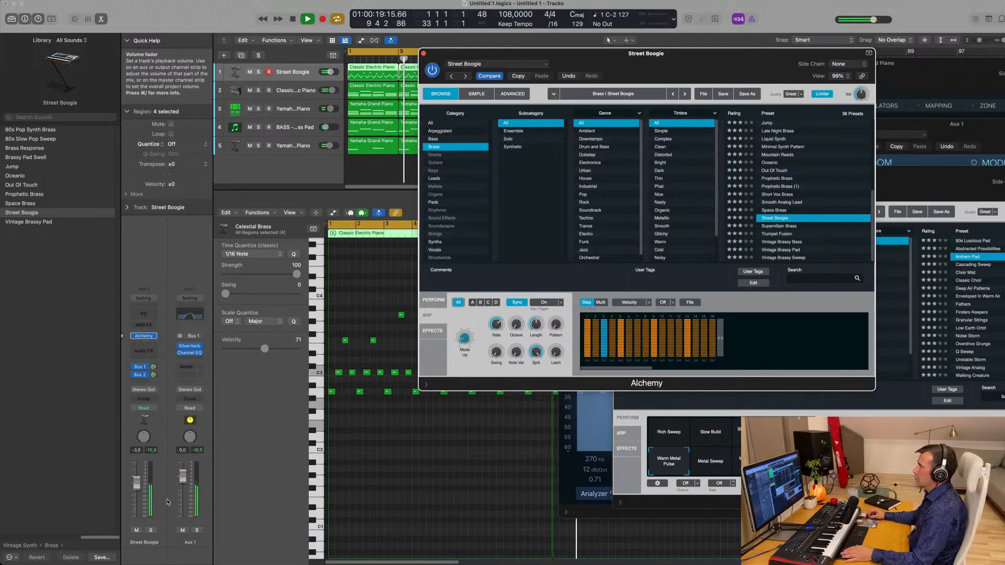
{"action": "left_click_drag", "start_coordinate": [136, 486], "coordinate": [137, 497]}
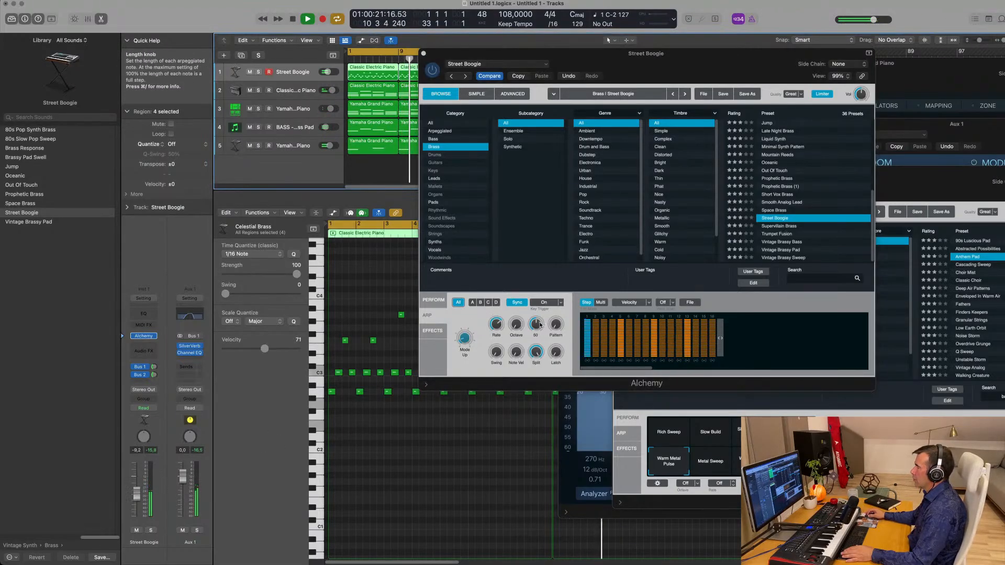
{"action": "left_click_drag", "start_coordinate": [537, 325], "coordinate": [562, 274]}
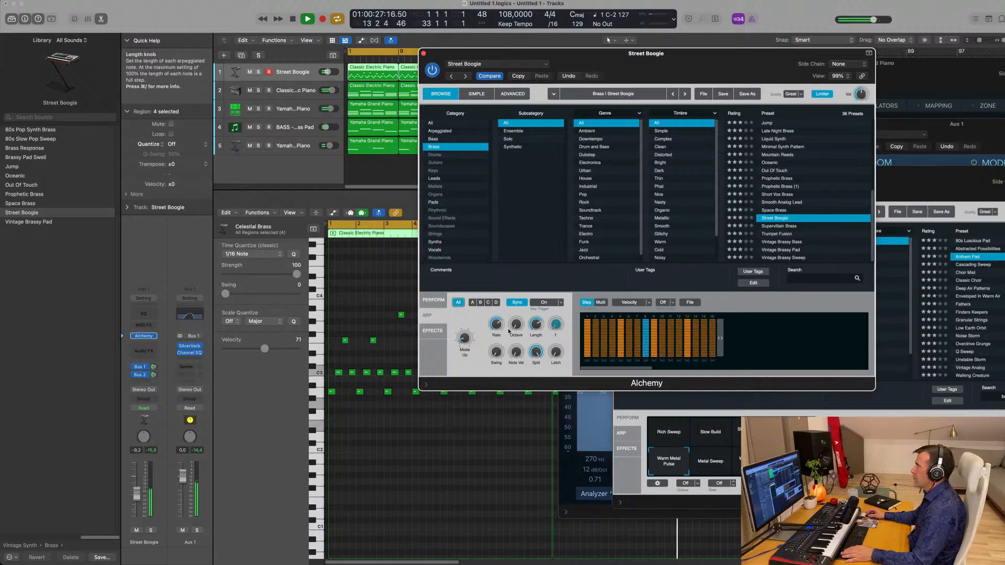
{"action": "left_click_drag", "start_coordinate": [464, 337], "coordinate": [464, 348]}
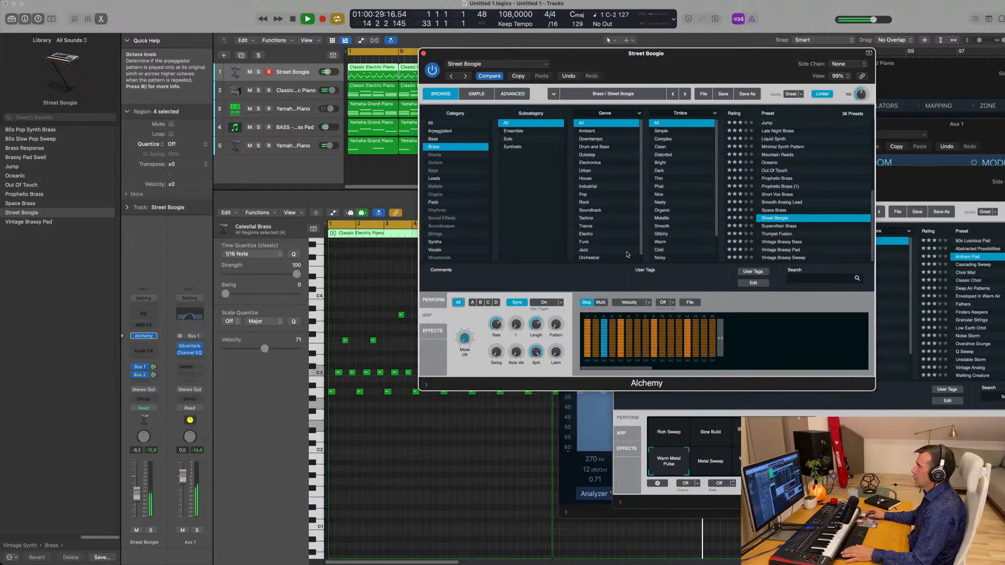
- Raise the Street Boogie track volume to -3.2 dB and close its Alchemy window
{"action": "left_click_drag", "start_coordinate": [653, 64], "coordinate": [657, 90]}
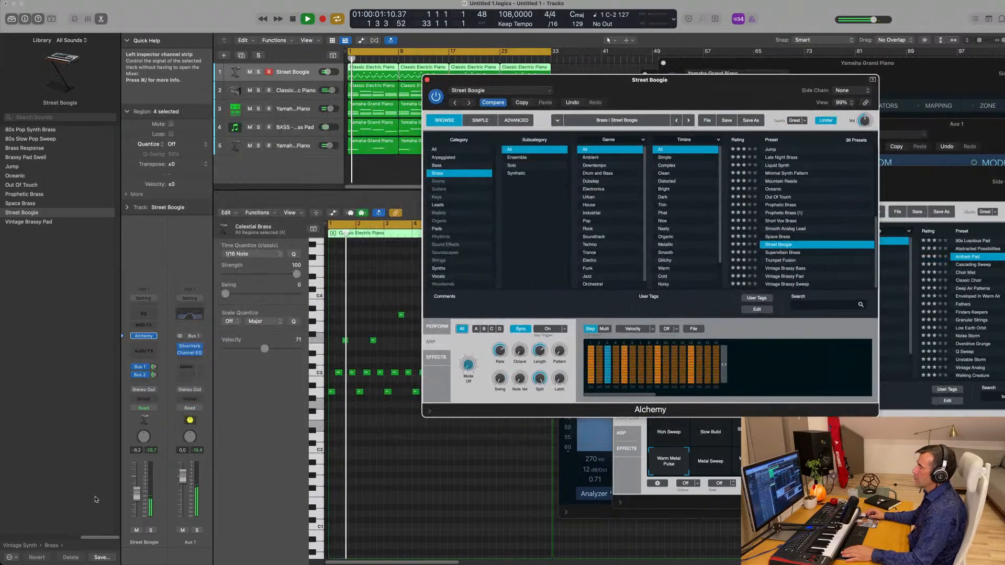
{"action": "left_click_drag", "start_coordinate": [136, 496], "coordinate": [137, 486]}
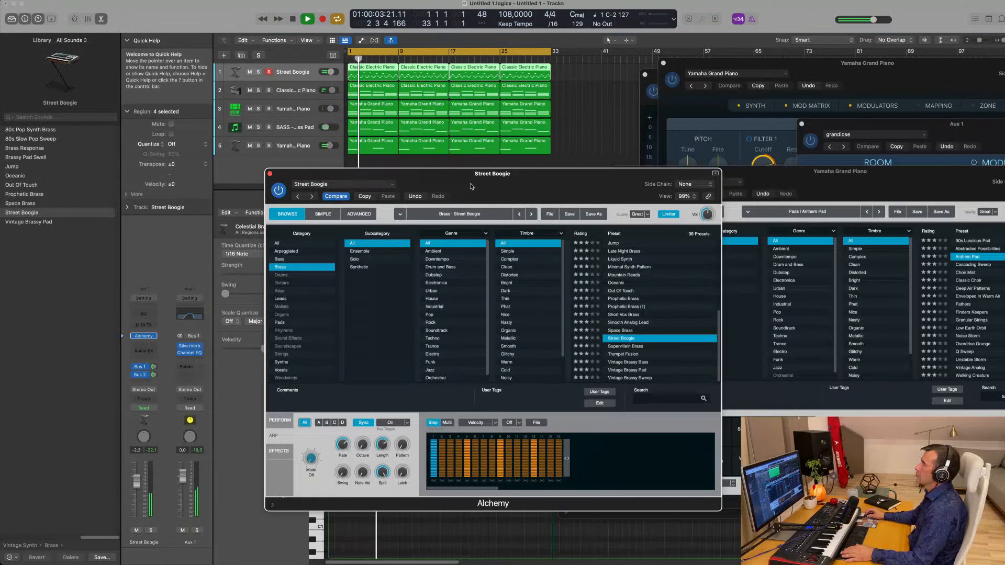
{"action": "left_click_drag", "start_coordinate": [429, 79], "coordinate": [272, 174]}
{"action": "left_click", "coordinate": [270, 174]}
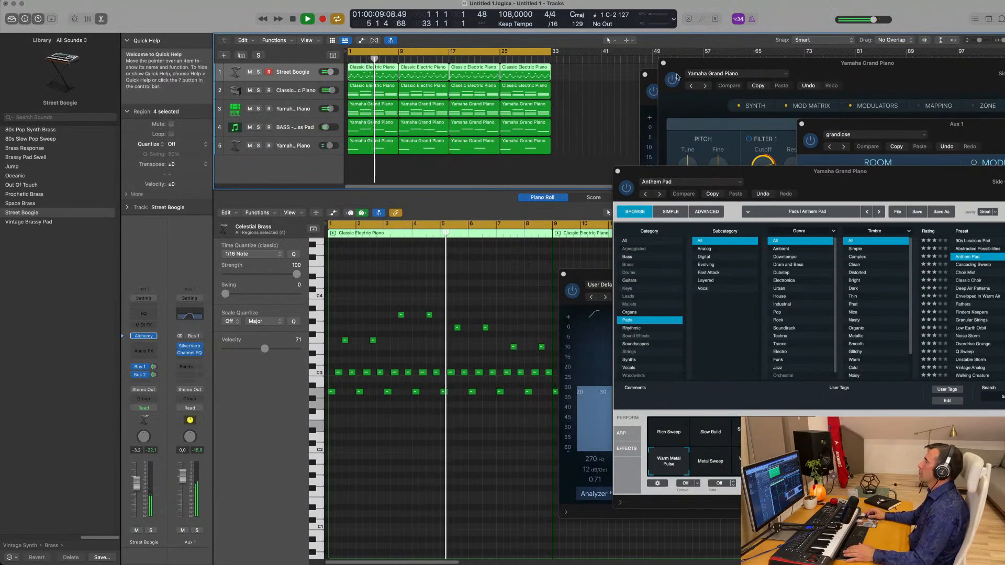
- Close the Yamaha Grand Piano tracks' instrument and EQ windows, and move the Classic Electric Piano window away from the tracks
{"action": "left_click_drag", "start_coordinate": [664, 66], "coordinate": [581, 78]}
{"action": "left_click", "coordinate": [580, 75]}
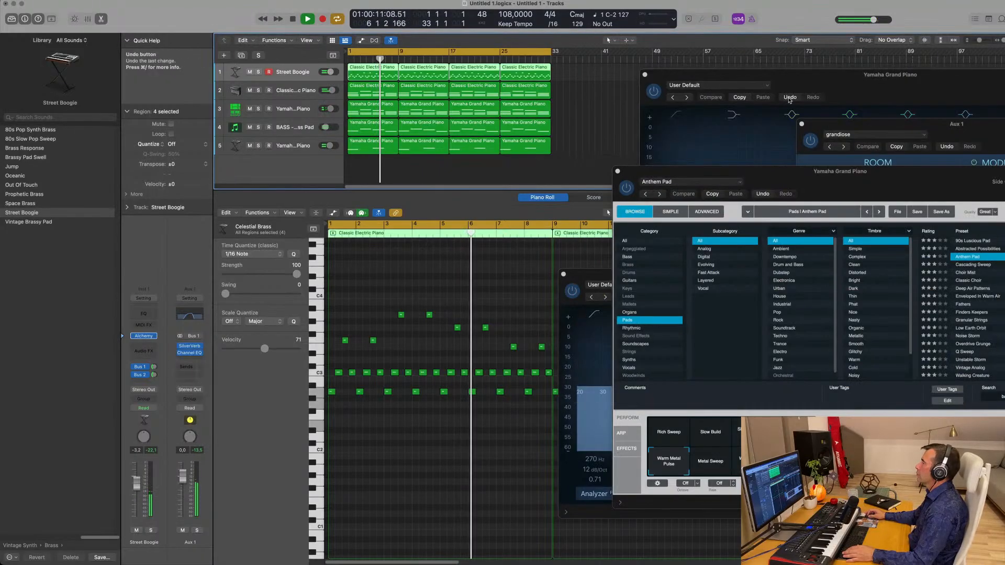
{"action": "left_click_drag", "start_coordinate": [781, 83], "coordinate": [611, 93]}
{"action": "left_click", "coordinate": [475, 87]}
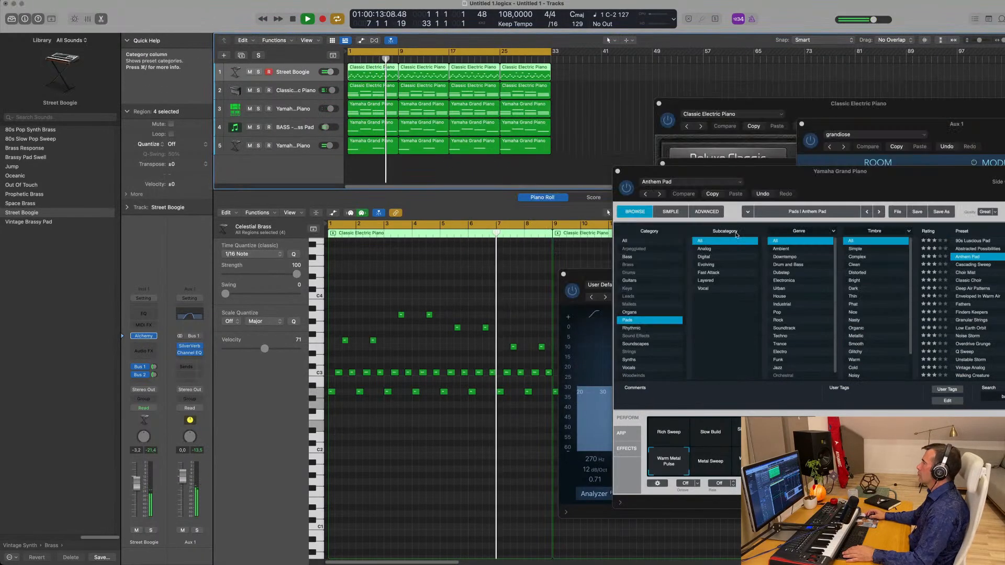
{"action": "left_click_drag", "start_coordinate": [622, 174], "coordinate": [461, 187]}
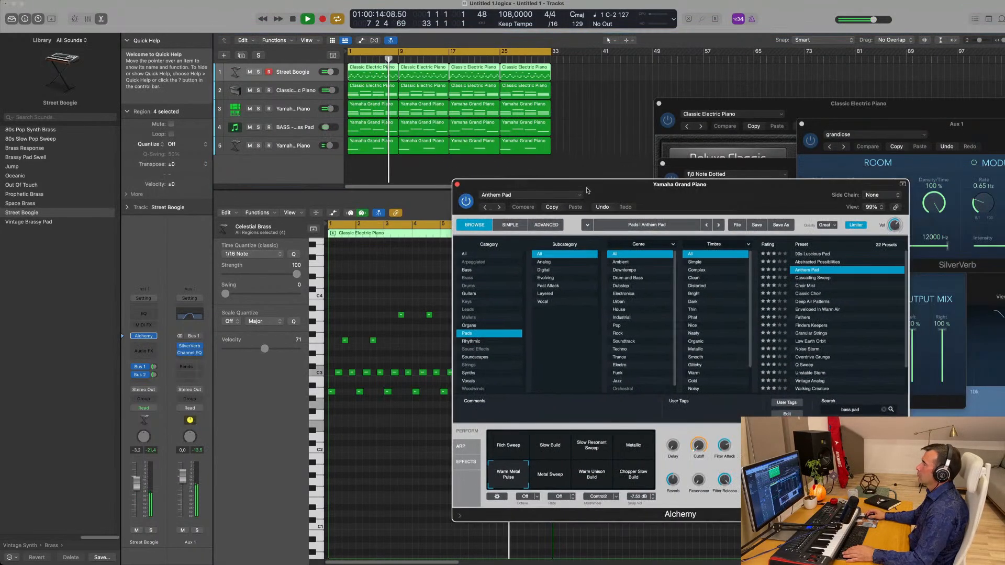
{"action": "left_click", "coordinate": [457, 185]}
{"action": "left_click_drag", "start_coordinate": [799, 100], "coordinate": [658, 253]}
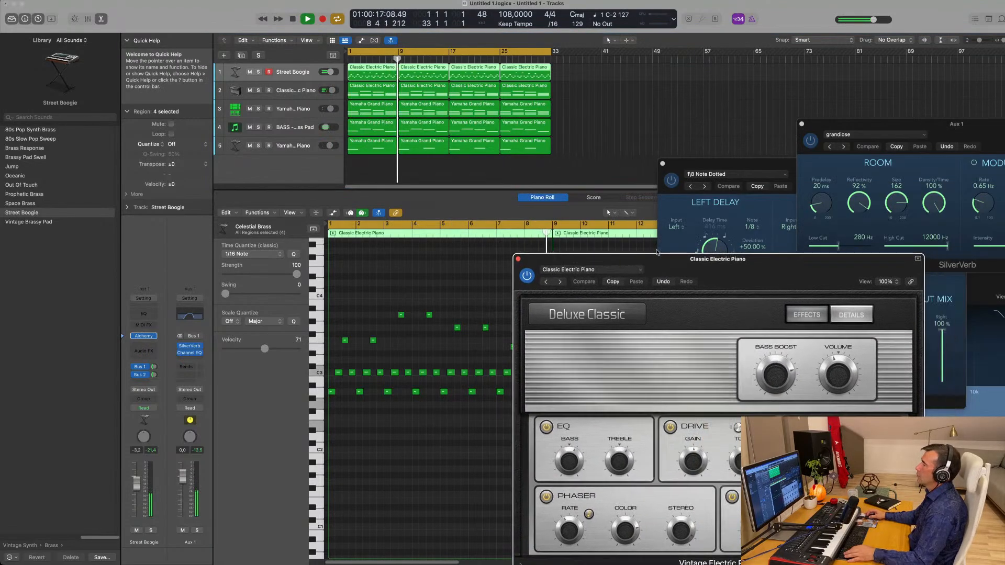
- Hide the Piano Roll and duplicate the Yamaha Grand Piano track on track 3 with its channel settings
{"action": "scroll", "coordinate": [574, 137], "scroll_direction": "down", "scroll_amount": 1}
{"action": "scroll", "coordinate": [460, 157], "scroll_direction": "up", "scroll_amount": 1}
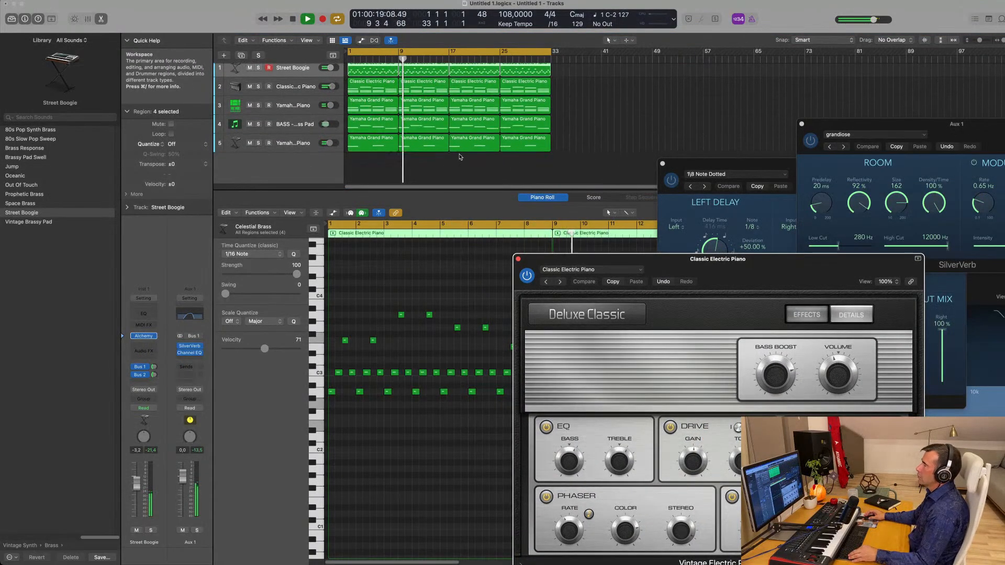
{"action": "scroll", "coordinate": [455, 173], "scroll_direction": "up", "scroll_amount": 2}
{"action": "key", "text": "x"}
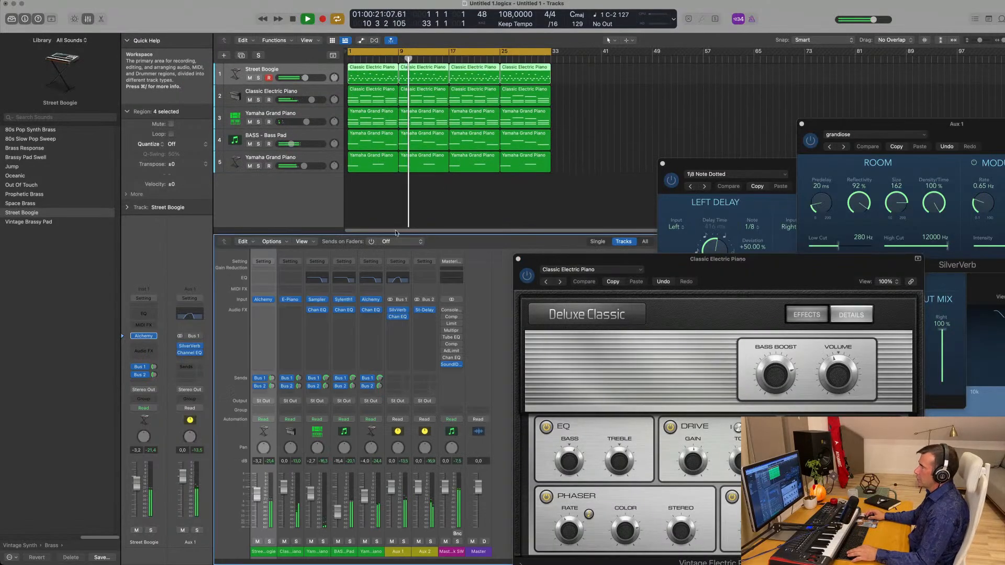
{"action": "key", "text": "x"}
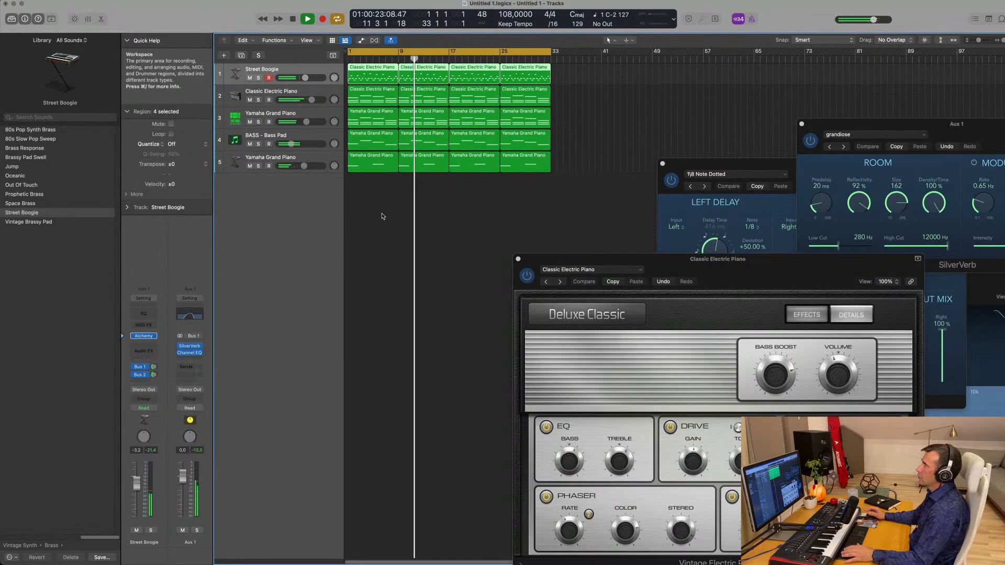
{"action": "left_click", "coordinate": [282, 114]}
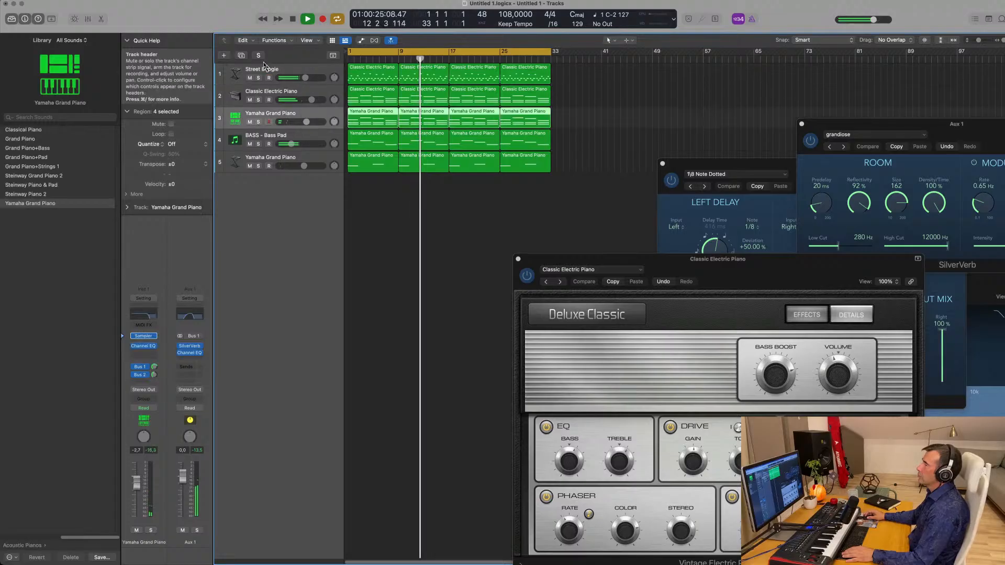
{"action": "left_click", "coordinate": [242, 55]}
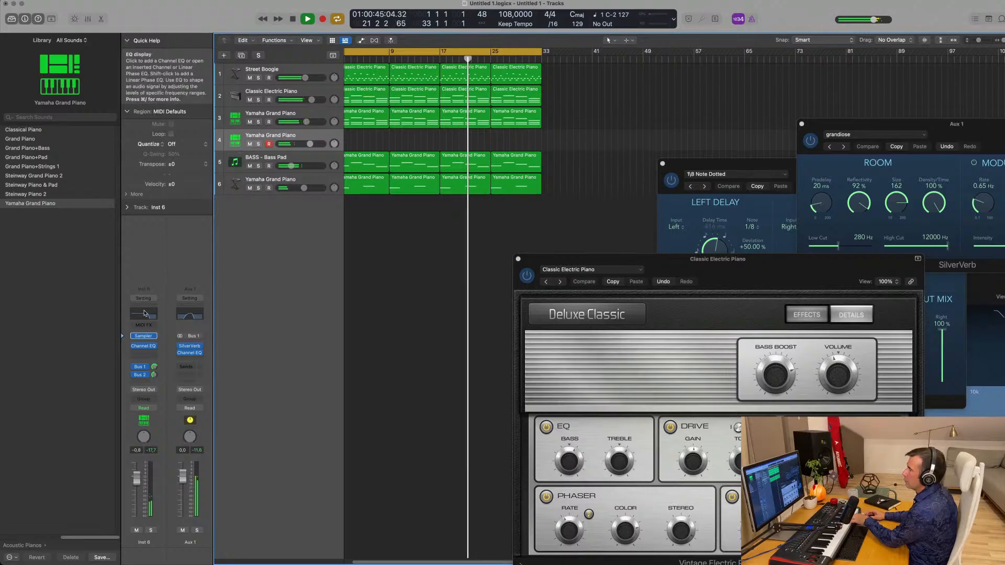
- Switch off the high-cut filter in the duplicated piano track's Channel EQ and set the track volume to -2.2 dB
{"action": "left_click", "coordinate": [144, 347]}
{"action": "left_click_drag", "start_coordinate": [683, 119], "coordinate": [687, 183]}
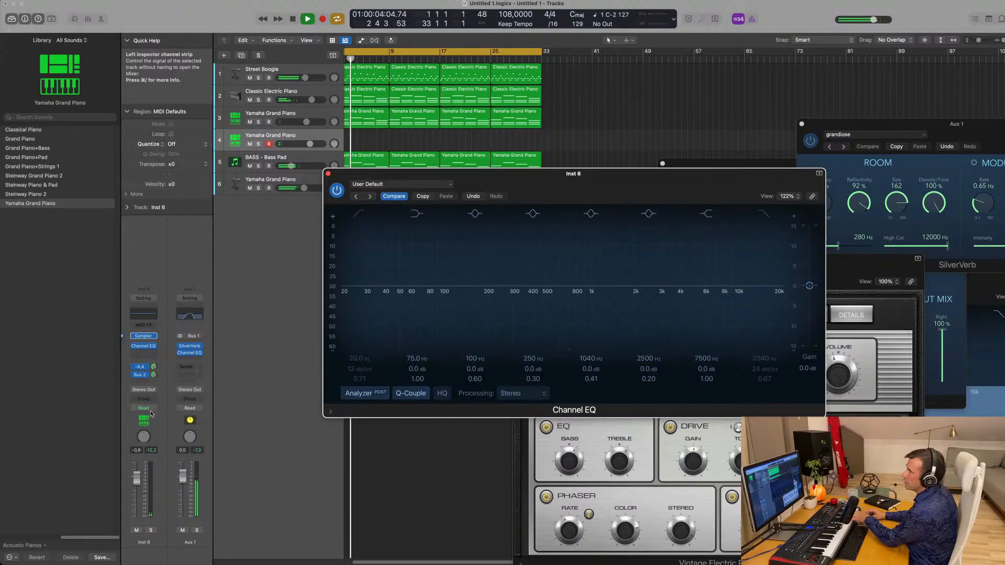
{"action": "left_click_drag", "start_coordinate": [137, 478], "coordinate": [136, 479]}
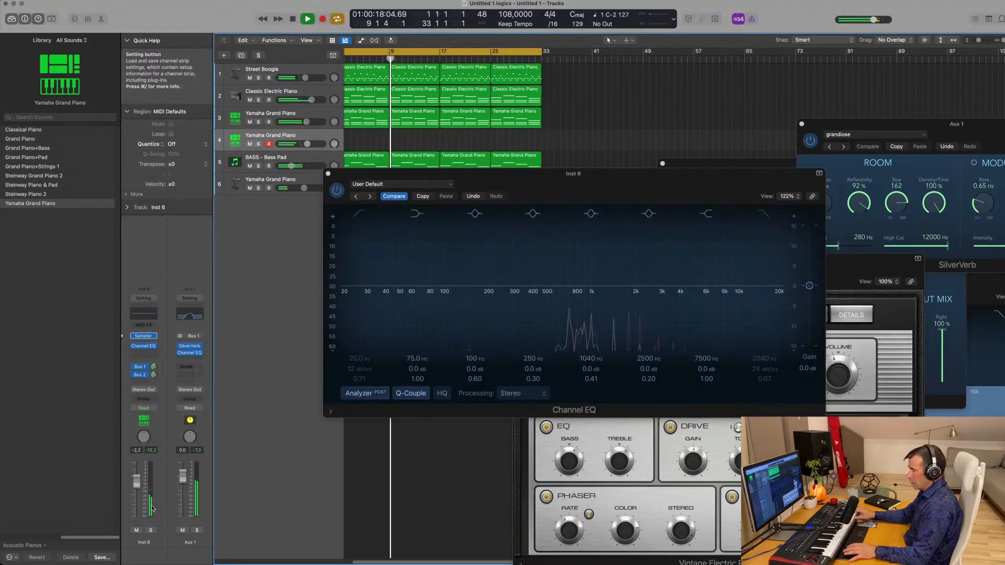
- Record a 16-bar piano melody from bar 1 on the duplicated Yamaha Grand Piano track and play it back
{"action": "key", "text": "Return"}
{"action": "key", "text": "space"}
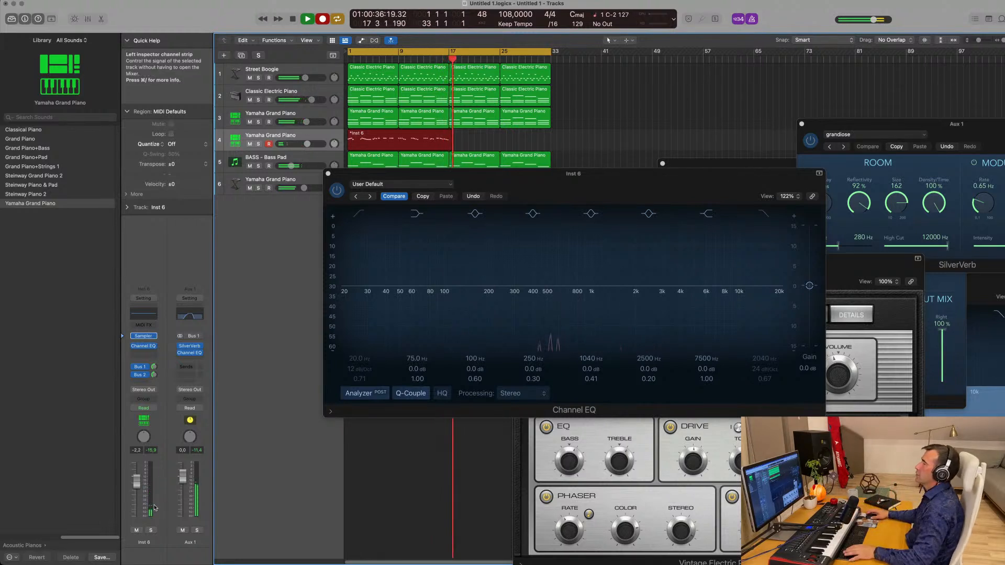
{"action": "key", "text": "space"}
{"action": "key", "text": "space"}
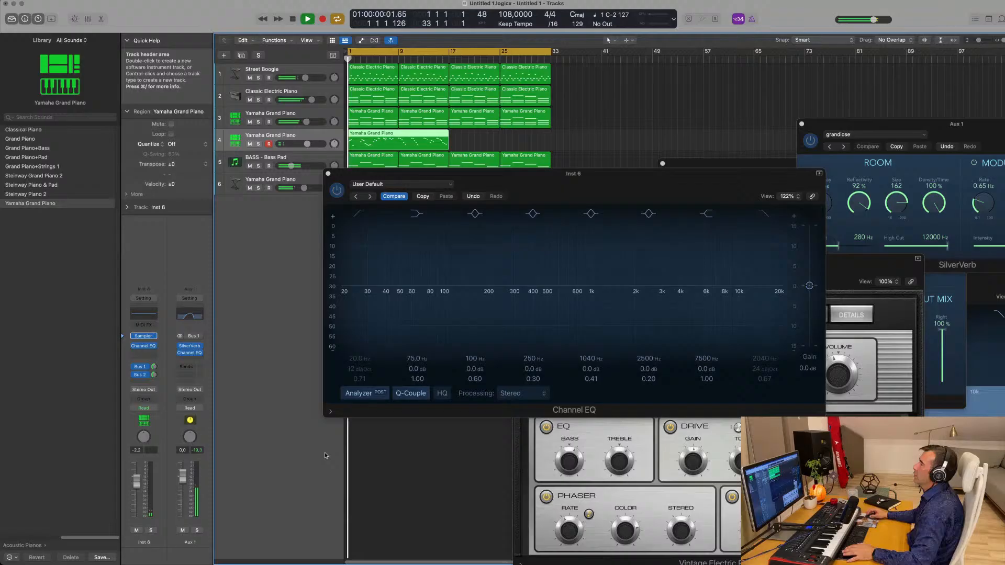
- Open the piano melody region in the Piano Roll, select all its notes and move the Channel EQ window off them
{"action": "double_click", "coordinate": [408, 133]}
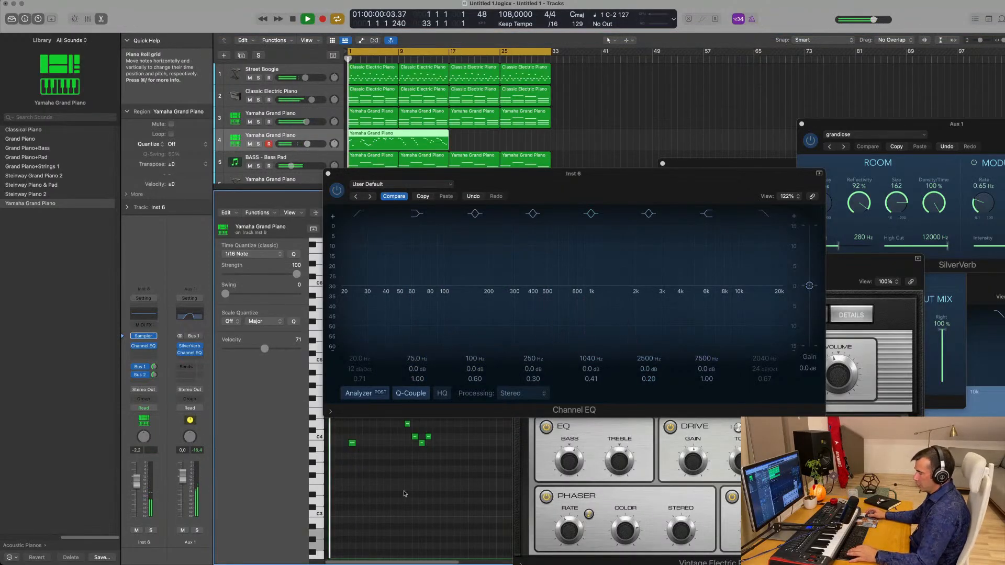
{"action": "key", "text": "super+a"}
{"action": "left_click_drag", "start_coordinate": [583, 196], "coordinate": [917, 125]}
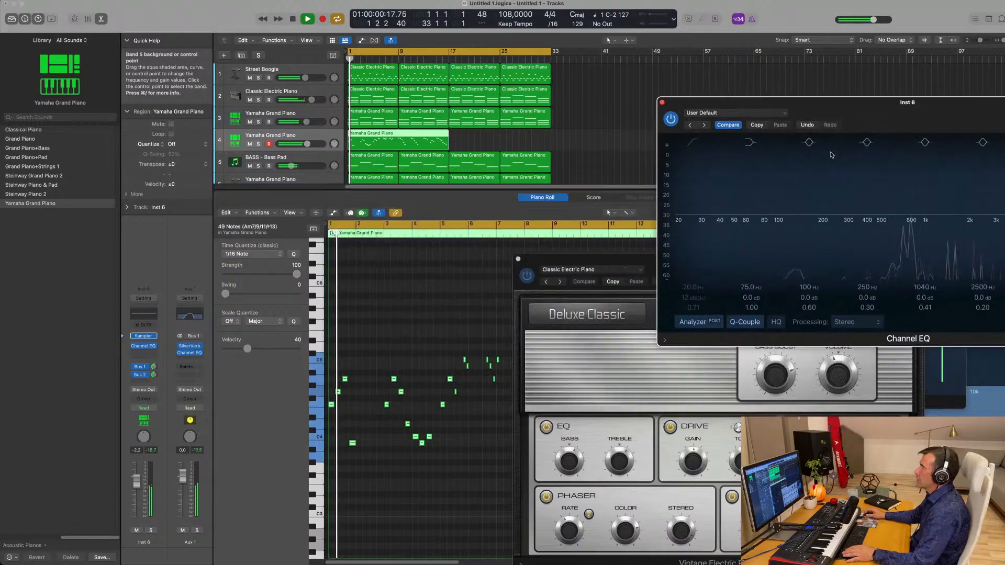
- Follow the playback of the 16-bar melody and examine its notes in the Piano Roll
{"action": "scroll", "coordinate": [385, 338], "scroll_direction": "down", "scroll_amount": 5}
{"action": "scroll", "coordinate": [393, 257], "scroll_direction": "up", "scroll_amount": 3}
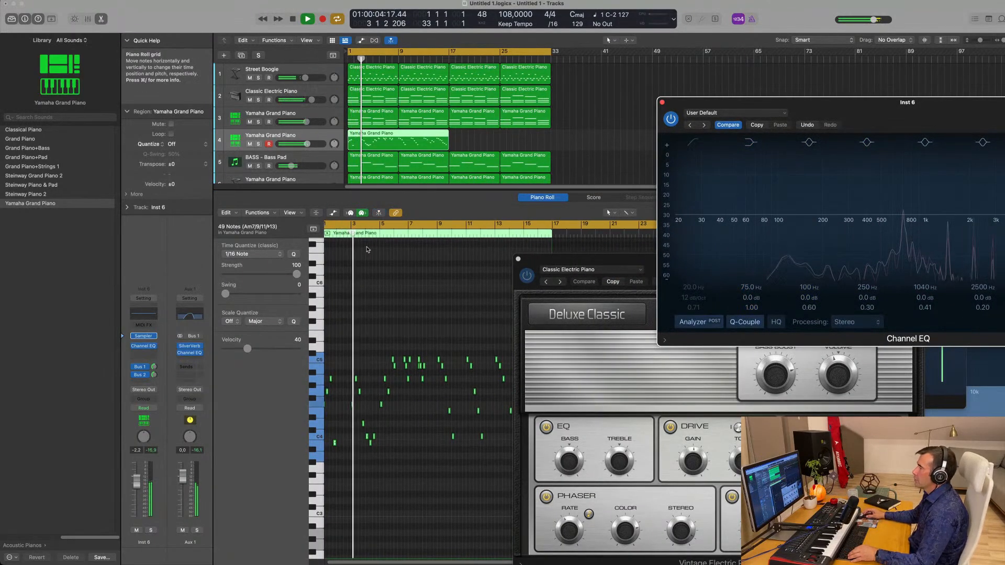
{"action": "scroll", "coordinate": [379, 270], "scroll_direction": "up", "scroll_amount": 3}
{"action": "scroll", "coordinate": [388, 273], "scroll_direction": "up", "scroll_amount": 3}
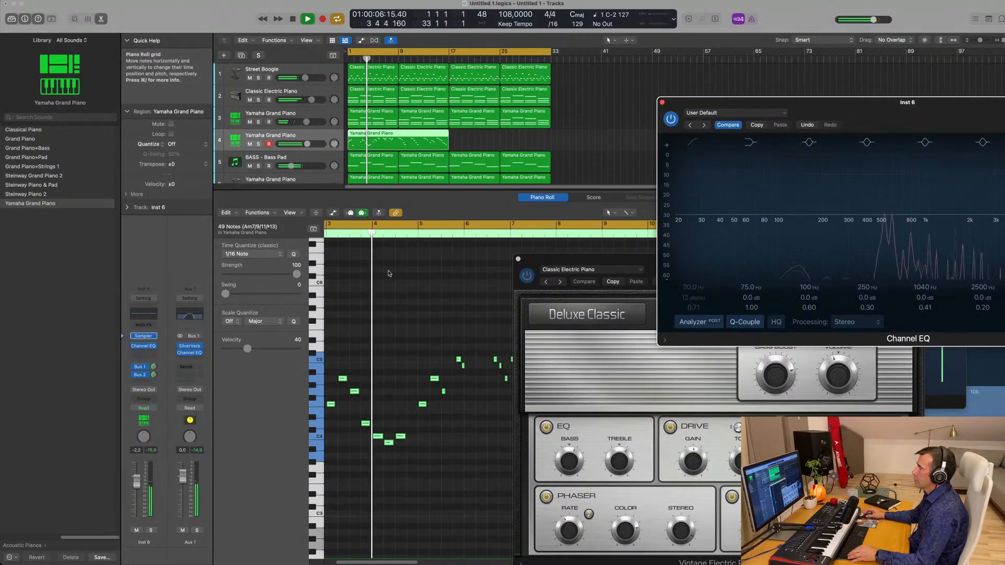
{"action": "scroll", "coordinate": [388, 272], "scroll_direction": "down", "scroll_amount": 3}
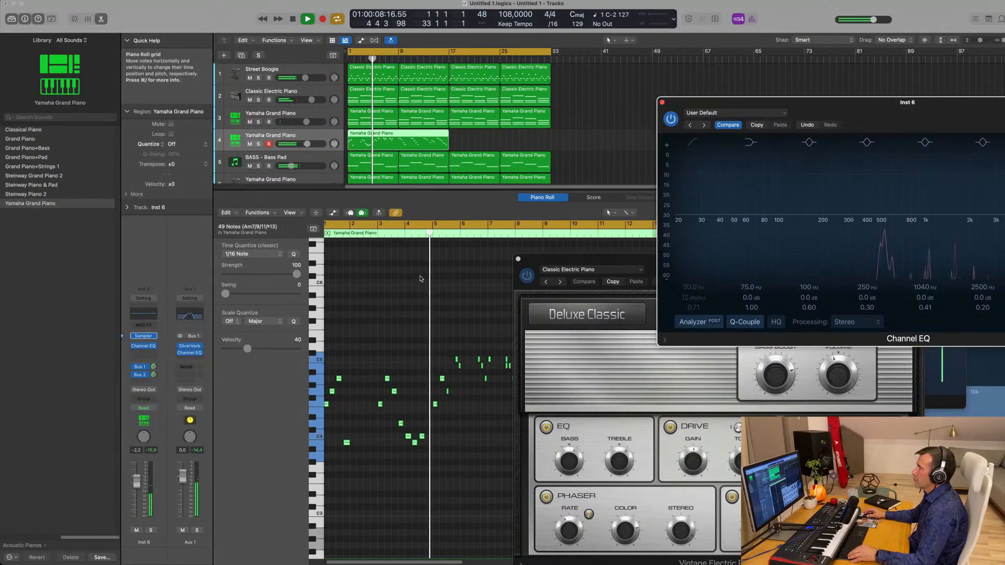
{"action": "scroll", "coordinate": [416, 278], "scroll_direction": "down", "scroll_amount": 2}
{"action": "scroll", "coordinate": [415, 278], "scroll_direction": "up", "scroll_amount": 1}
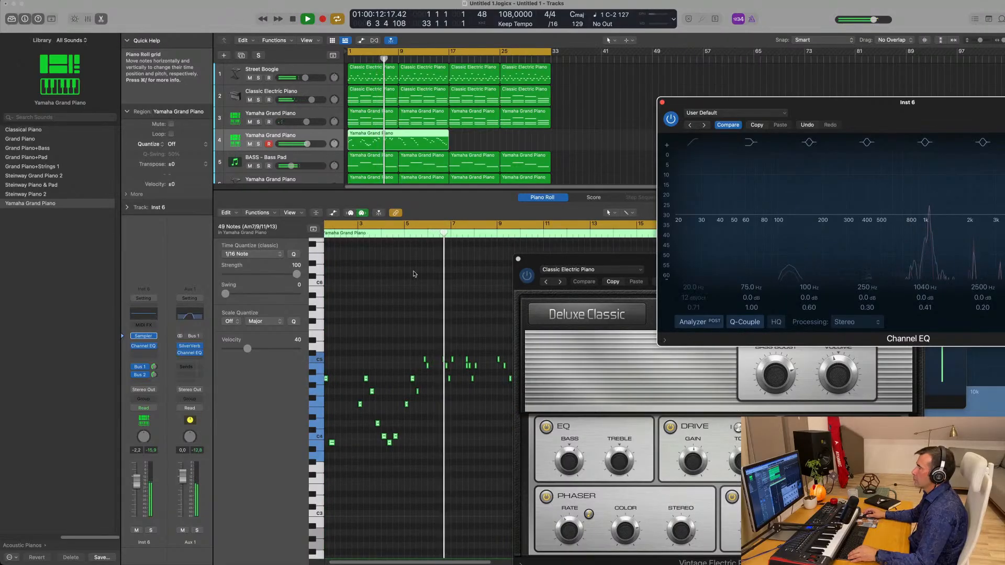
{"action": "scroll", "coordinate": [414, 273], "scroll_direction": "left", "scroll_amount": 2}
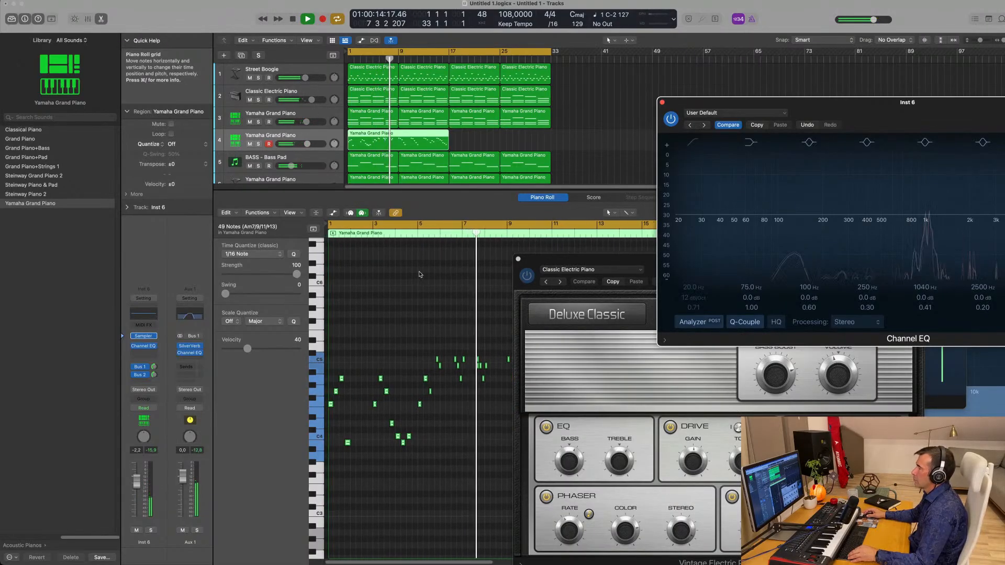
{"action": "scroll", "coordinate": [419, 275], "scroll_direction": "right", "scroll_amount": 5}
{"action": "scroll", "coordinate": [420, 275], "scroll_direction": "down", "scroll_amount": 1}
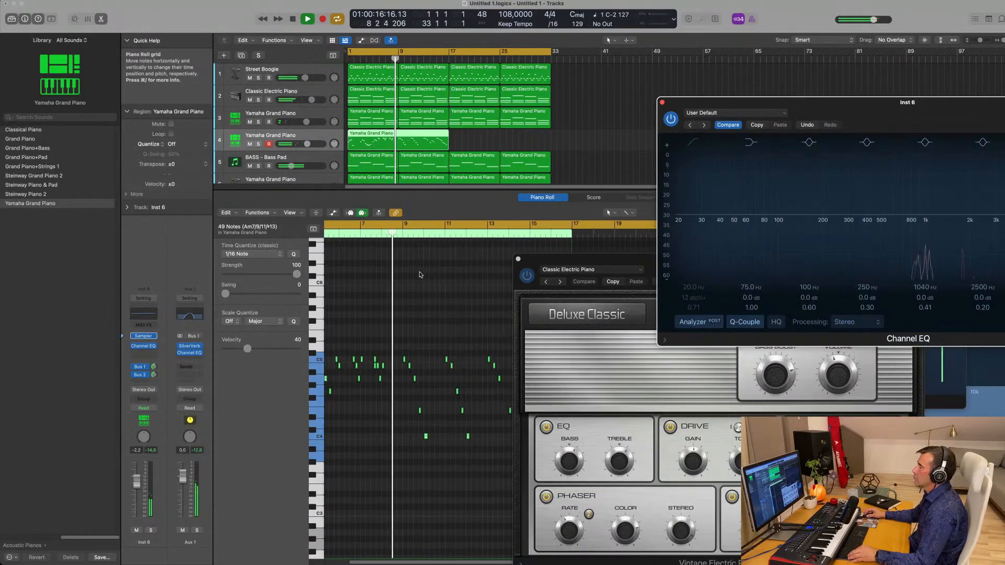
{"action": "scroll", "coordinate": [395, 275], "scroll_direction": "left", "scroll_amount": 1}
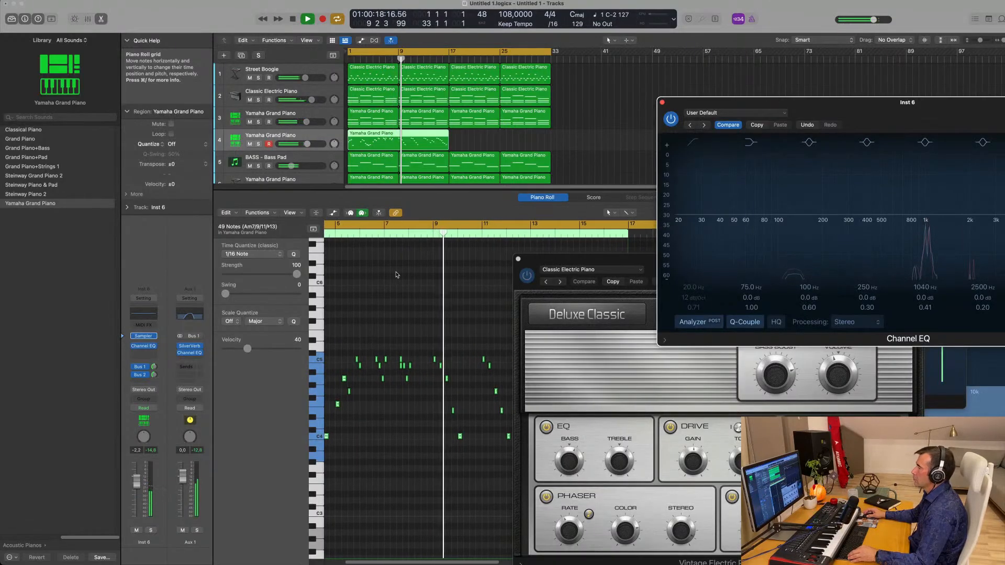
{"action": "scroll", "coordinate": [427, 286], "scroll_direction": "up", "scroll_amount": 1}
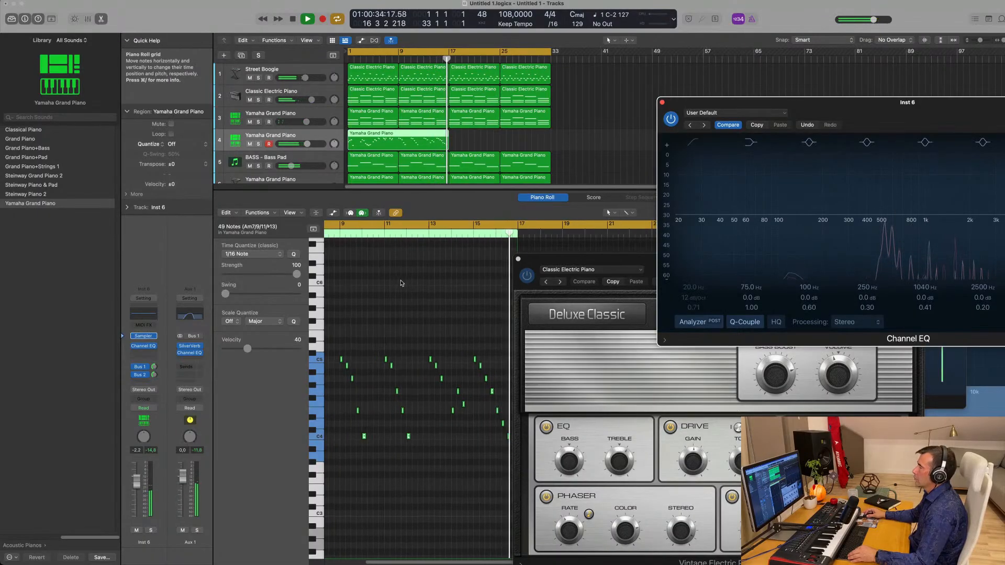
{"action": "scroll", "coordinate": [386, 269], "scroll_direction": "left", "scroll_amount": 3}
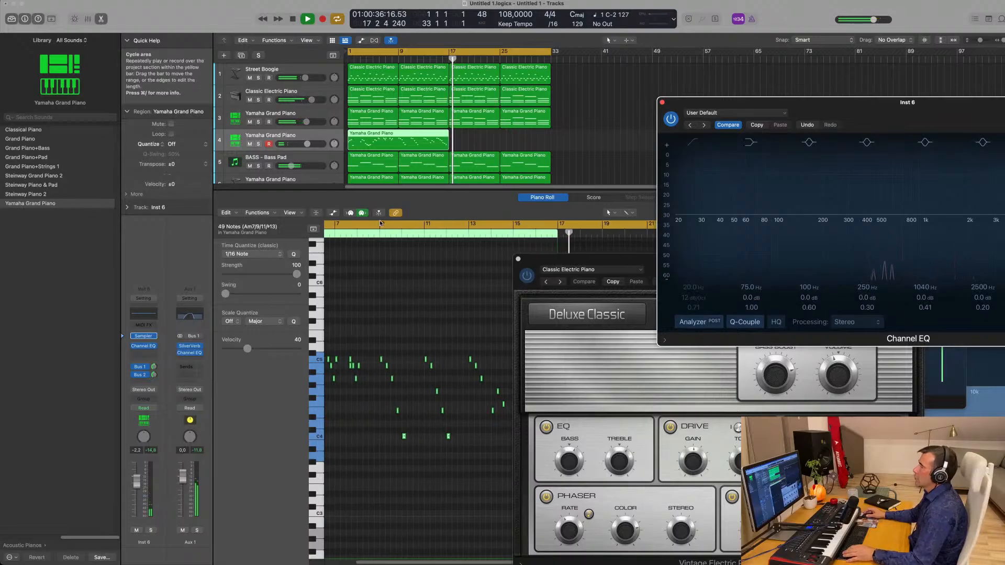
- Stop playback, split the melody region at bar 9, delete its first half and move the second half to bar 1
{"action": "key", "text": "space"}
{"action": "double_click", "coordinate": [397, 133], "text": "super"}
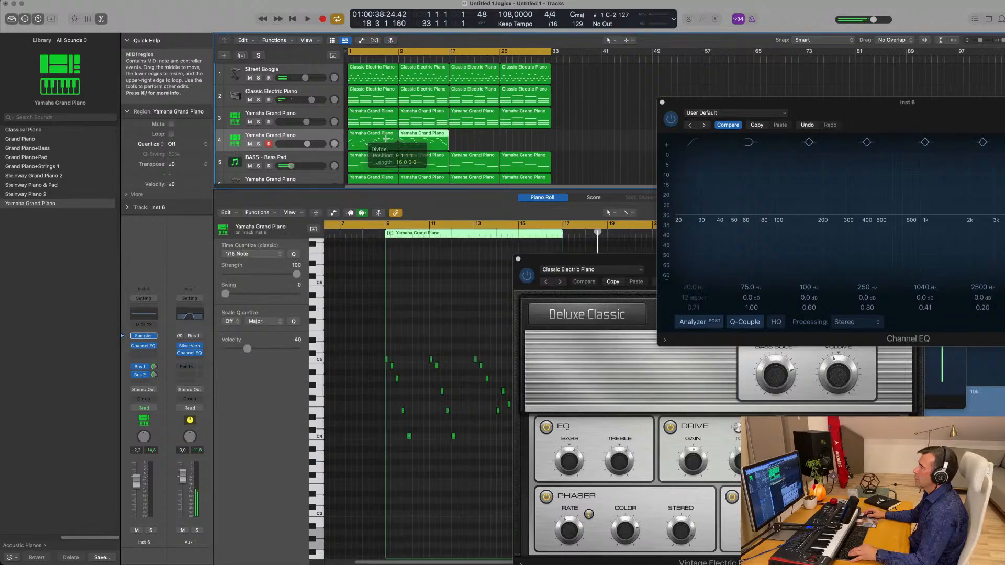
{"action": "left_click", "coordinate": [385, 139]}
{"action": "key", "text": "BackSpace"}
{"action": "left_click_drag", "start_coordinate": [409, 140], "coordinate": [357, 140]}
- Play the arrangement from bar 1, mute the Street Boogie track and reselect the melody region on track 4
{"action": "scroll", "coordinate": [356, 117], "scroll_direction": "down", "scroll_amount": 2}
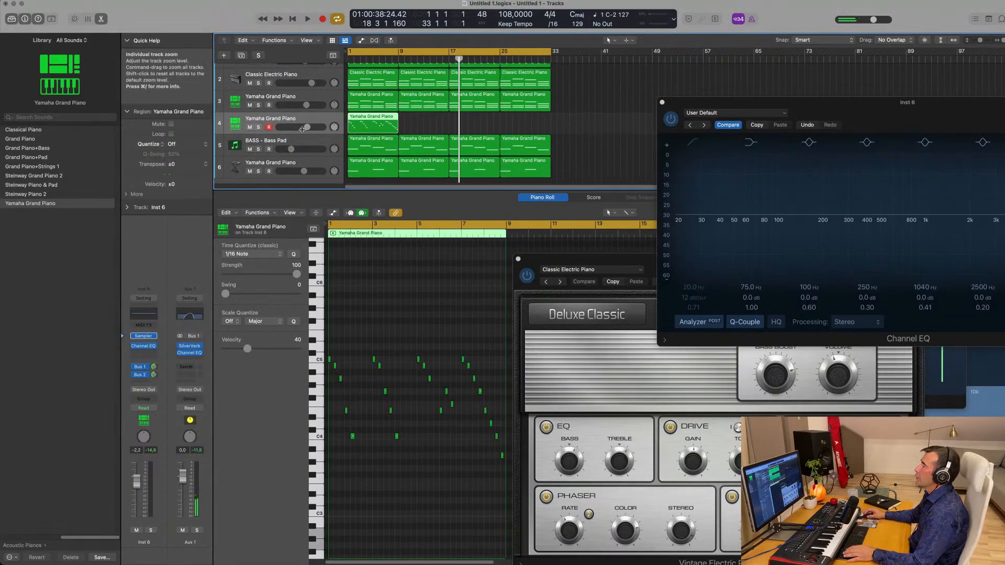
{"action": "key", "text": "space"}
{"action": "scroll", "coordinate": [334, 120], "scroll_direction": "up", "scroll_amount": 2}
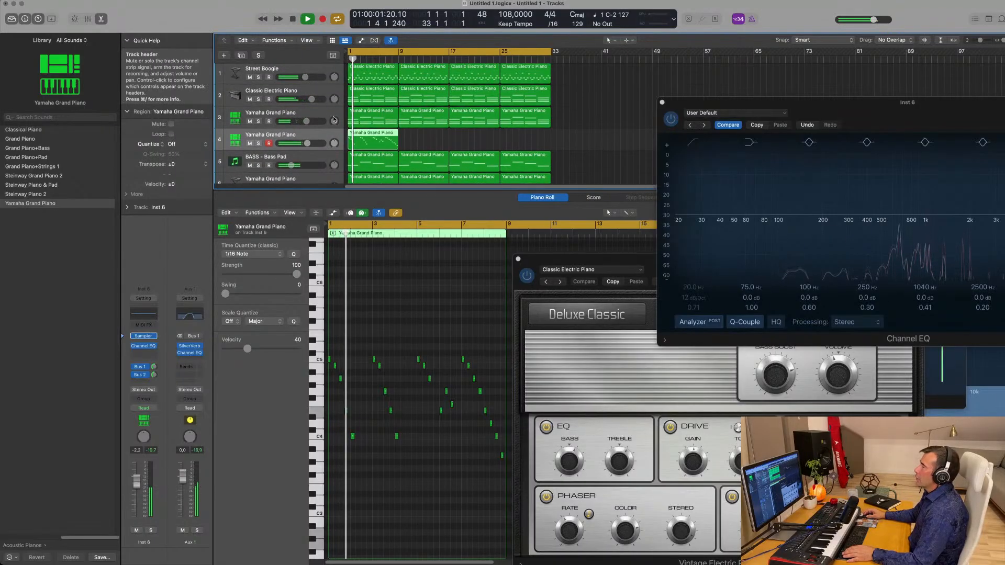
{"action": "left_click", "coordinate": [258, 77]}
{"action": "left_click", "coordinate": [258, 77]}
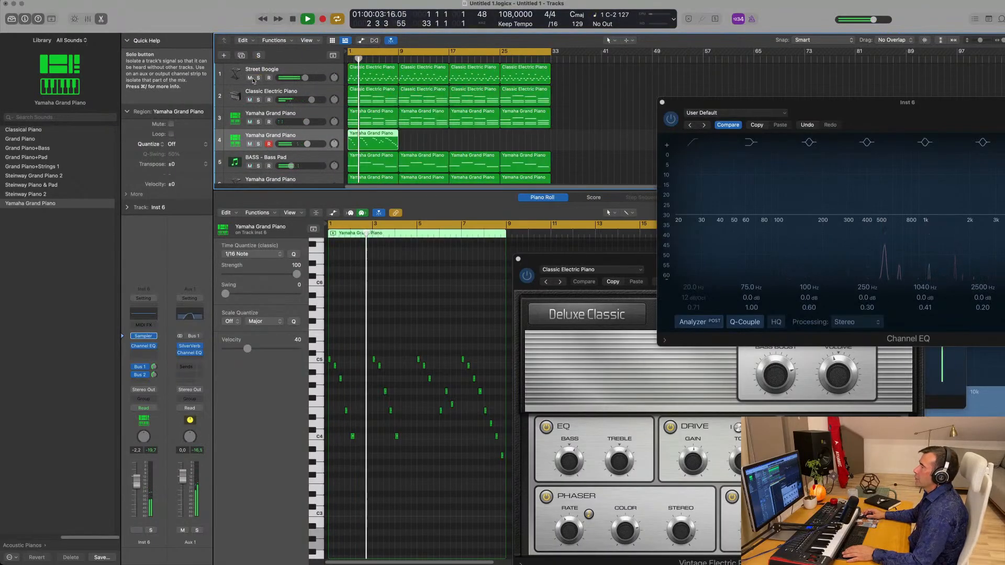
{"action": "left_click", "coordinate": [250, 78]}
{"action": "key", "text": "Return"}
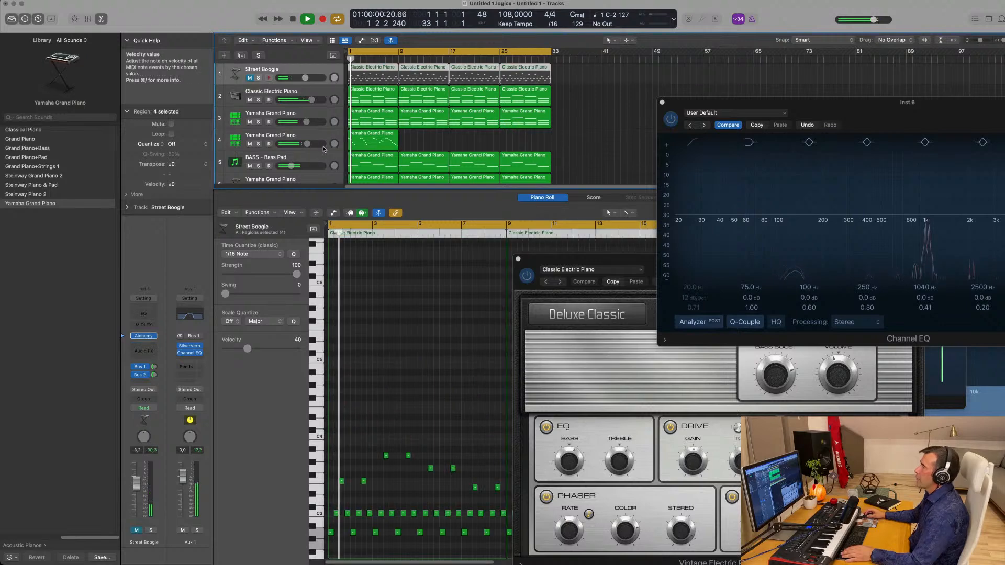
{"action": "left_click", "coordinate": [305, 73]}
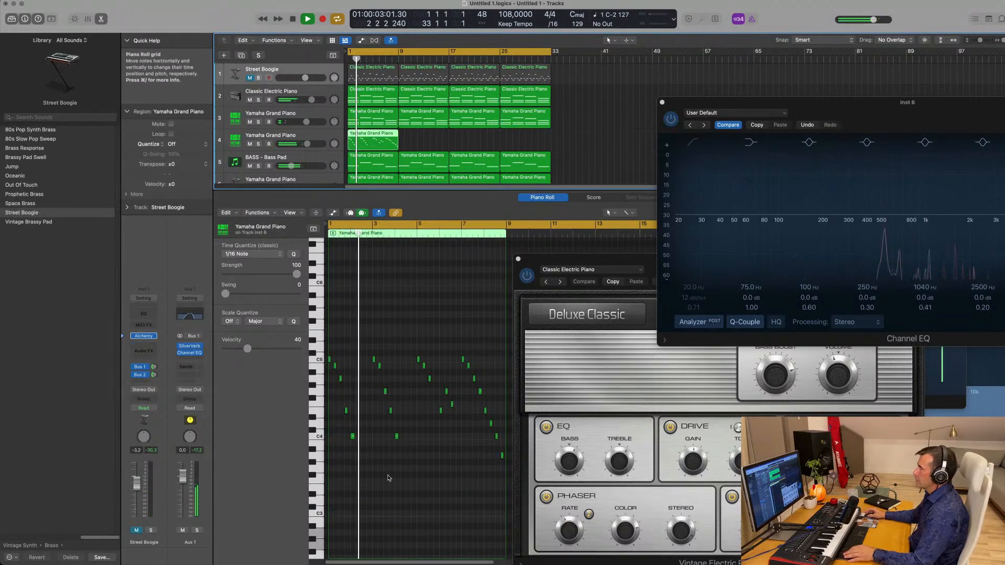
- Examine the timing and spacing of the 8-bar melody's notes in the Piano Roll during playback
{"action": "scroll", "coordinate": [389, 477], "scroll_direction": "up", "scroll_amount": 5}
{"action": "scroll", "coordinate": [390, 476], "scroll_direction": "down", "scroll_amount": 2}
{"action": "scroll", "coordinate": [390, 475], "scroll_direction": "left", "scroll_amount": 3}
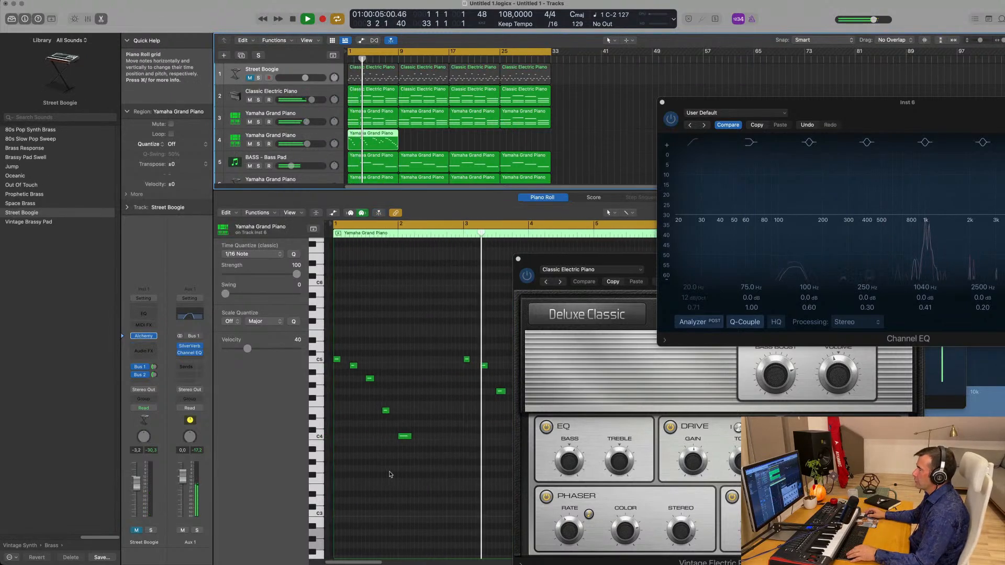
{"action": "scroll", "coordinate": [393, 473], "scroll_direction": "right", "scroll_amount": 4}
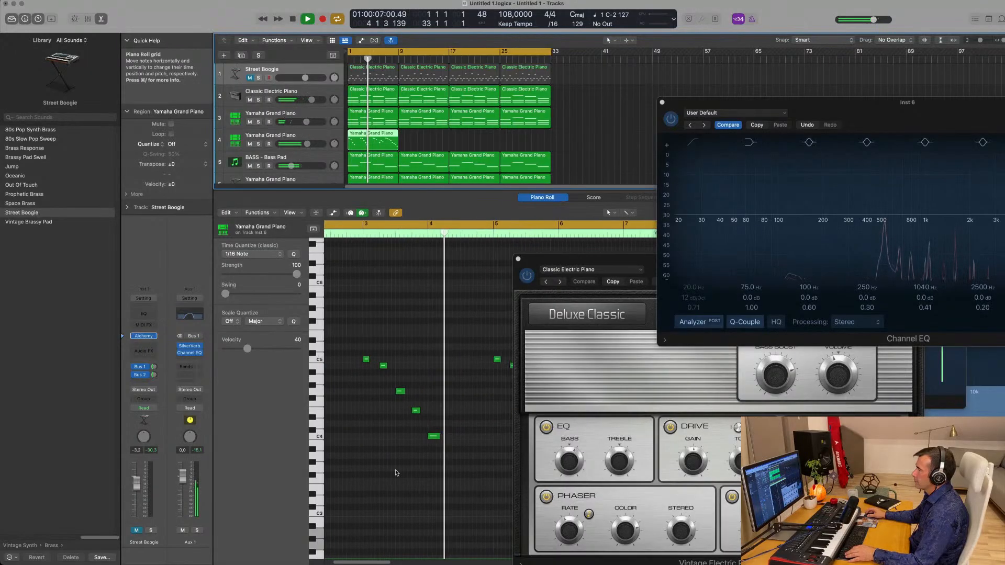
{"action": "scroll", "coordinate": [396, 473], "scroll_direction": "right", "scroll_amount": 5}
{"action": "scroll", "coordinate": [395, 462], "scroll_direction": "down", "scroll_amount": 2}
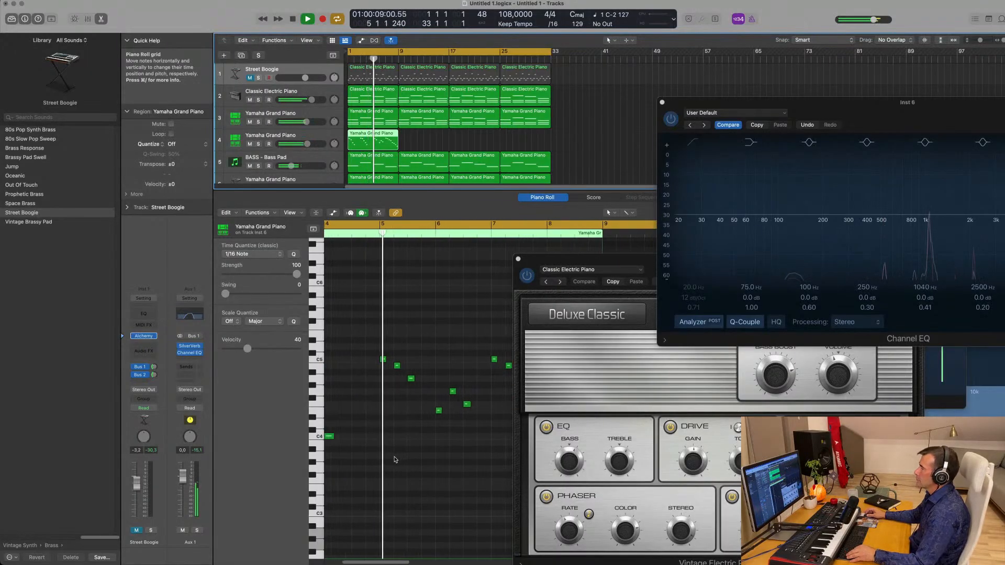
{"action": "scroll", "coordinate": [395, 459], "scroll_direction": "left", "scroll_amount": 1}
{"action": "scroll", "coordinate": [425, 457], "scroll_direction": "up", "scroll_amount": 2}
{"action": "scroll", "coordinate": [426, 456], "scroll_direction": "up", "scroll_amount": 2}
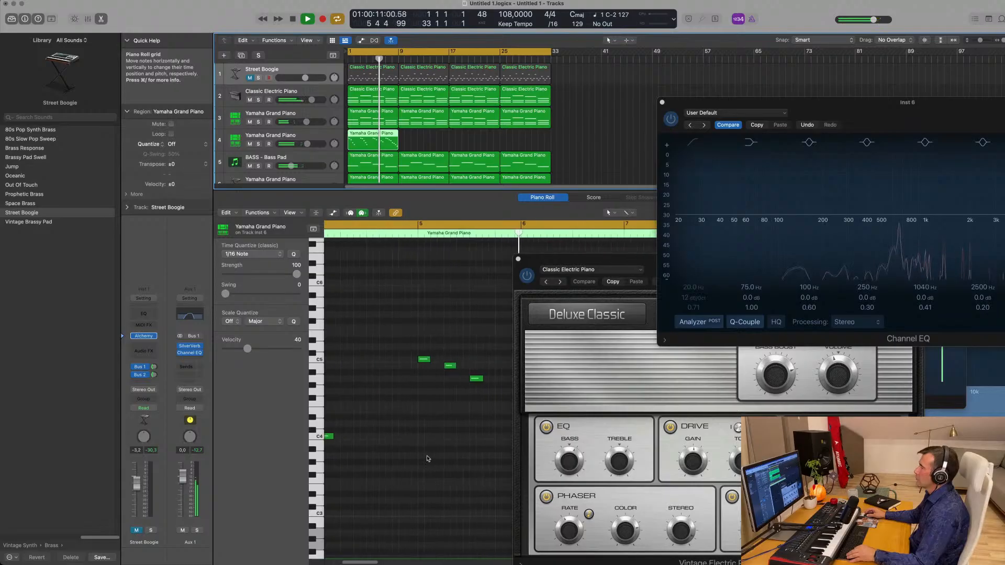
{"action": "scroll", "coordinate": [430, 456], "scroll_direction": "down", "scroll_amount": 1}
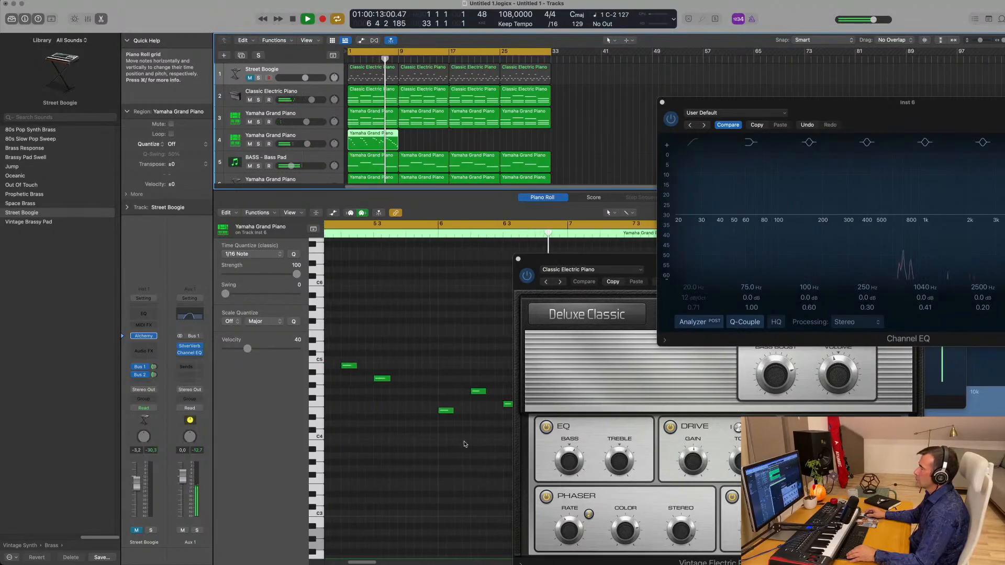
- Show the note velocities below the melody and raise the G4 note at position 6 2 1 1 to velocity 88
{"action": "left_click", "coordinate": [333, 213]}
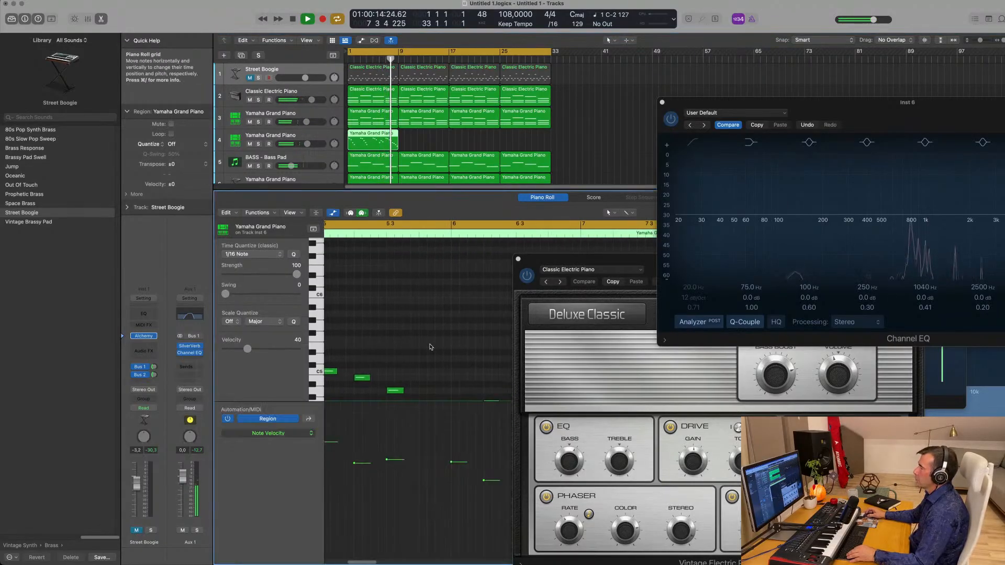
{"action": "left_click_drag", "start_coordinate": [486, 481], "coordinate": [483, 470]}
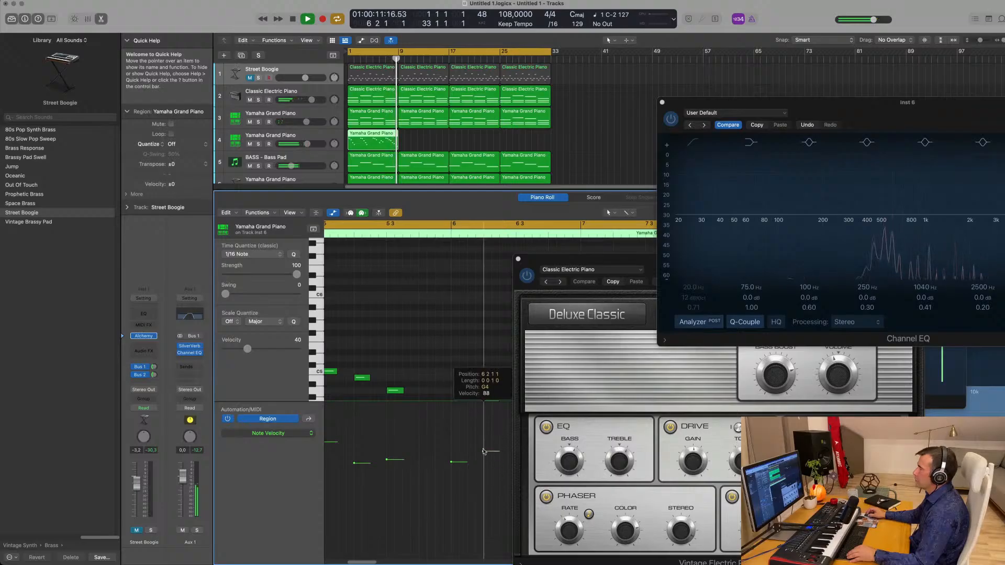
{"action": "scroll", "coordinate": [446, 398], "scroll_direction": "down", "scroll_amount": 2}
{"action": "scroll", "coordinate": [431, 361], "scroll_direction": "down", "scroll_amount": 2}
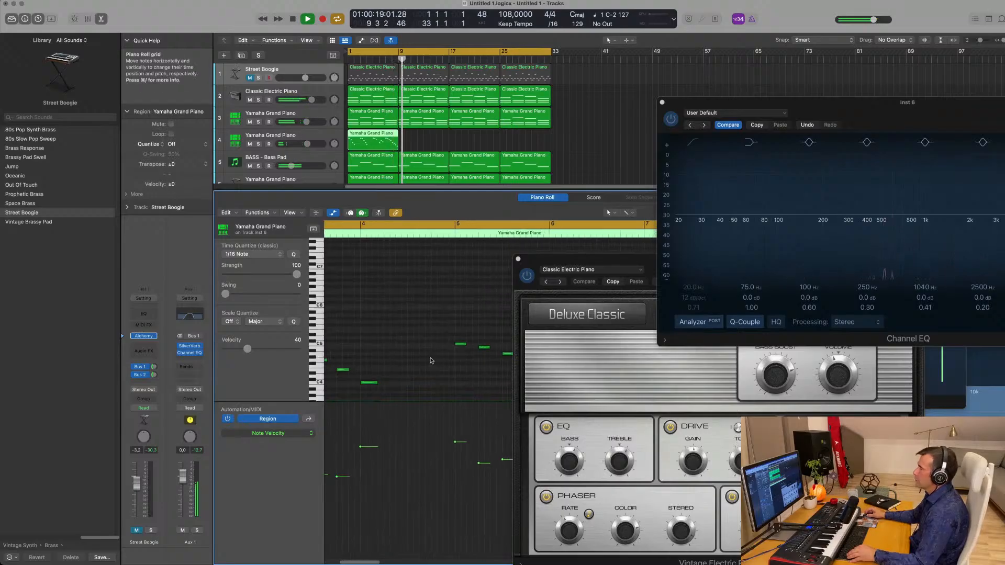
- Close the Classic Electric Piano window and the two Channel EQ windows covering the Piano Roll
{"action": "left_click", "coordinate": [519, 259]}
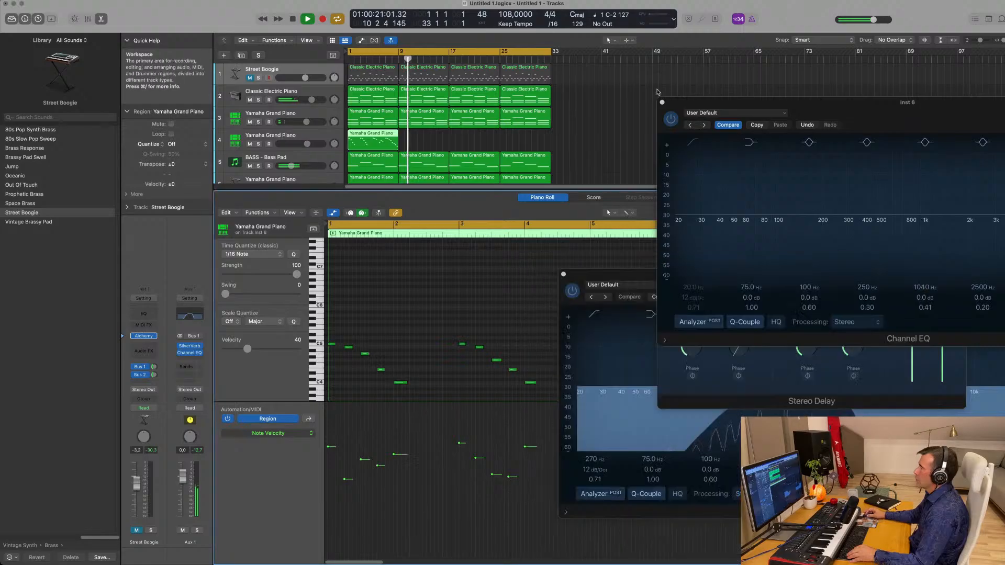
{"action": "left_click", "coordinate": [663, 102]}
{"action": "left_click", "coordinate": [564, 274]}
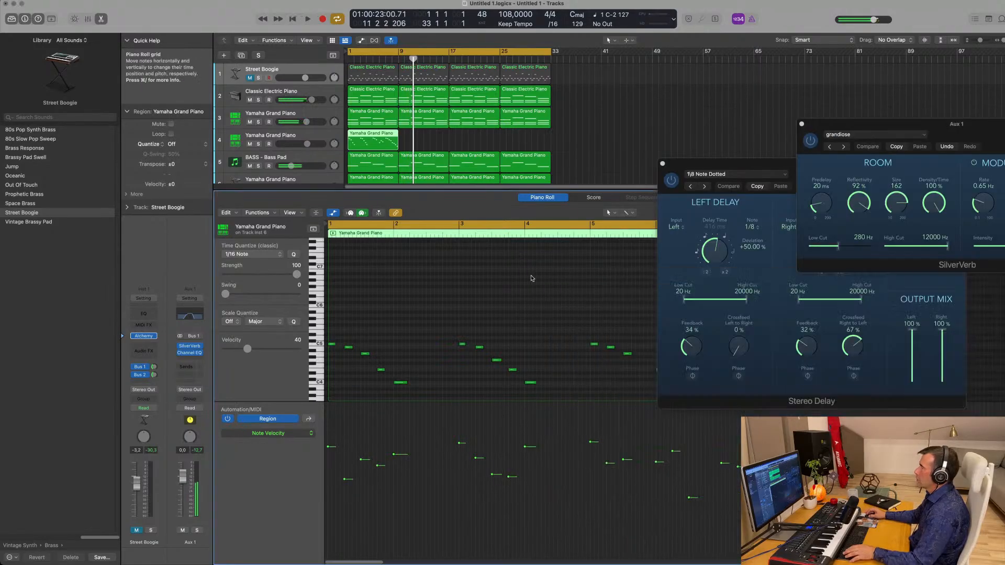
- Replay the melody and raise the velocities of the quiet notes late in bars 3 and 8, and the one in bar 6 to 76
{"action": "key", "text": "Return"}
{"action": "scroll", "coordinate": [492, 277], "scroll_direction": "down", "scroll_amount": 4}
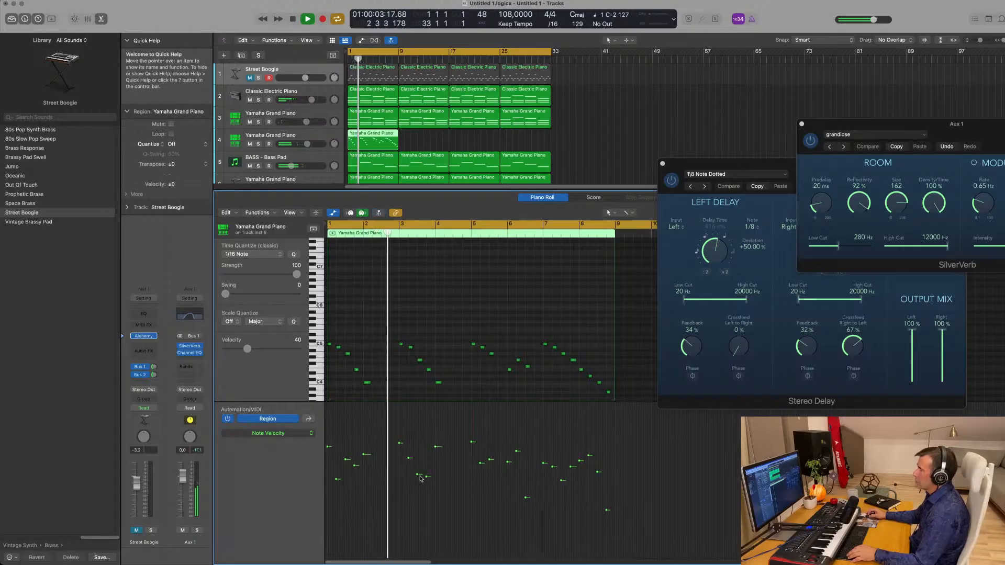
{"action": "left_click_drag", "start_coordinate": [428, 478], "coordinate": [427, 464]}
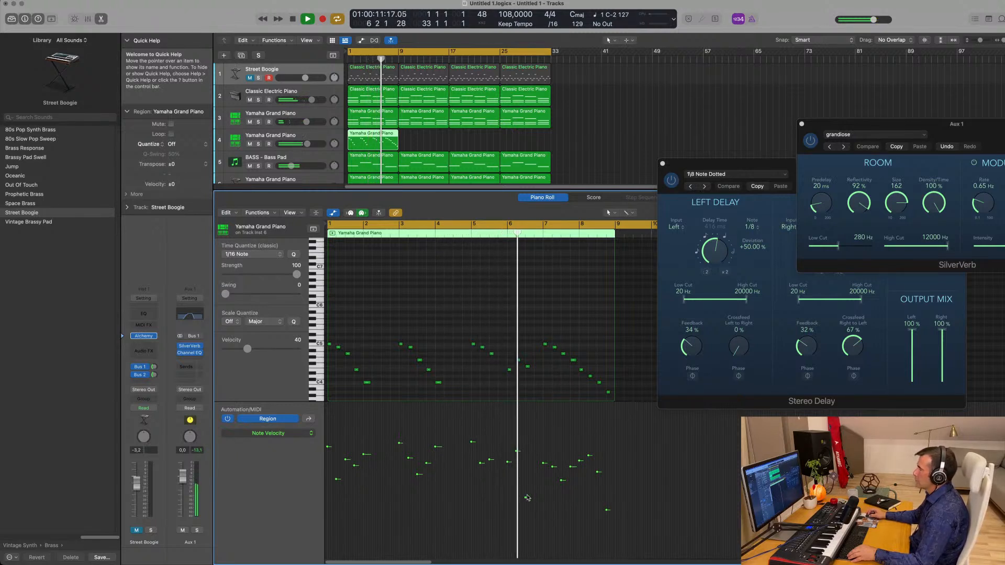
{"action": "left_click_drag", "start_coordinate": [528, 498], "coordinate": [527, 466]}
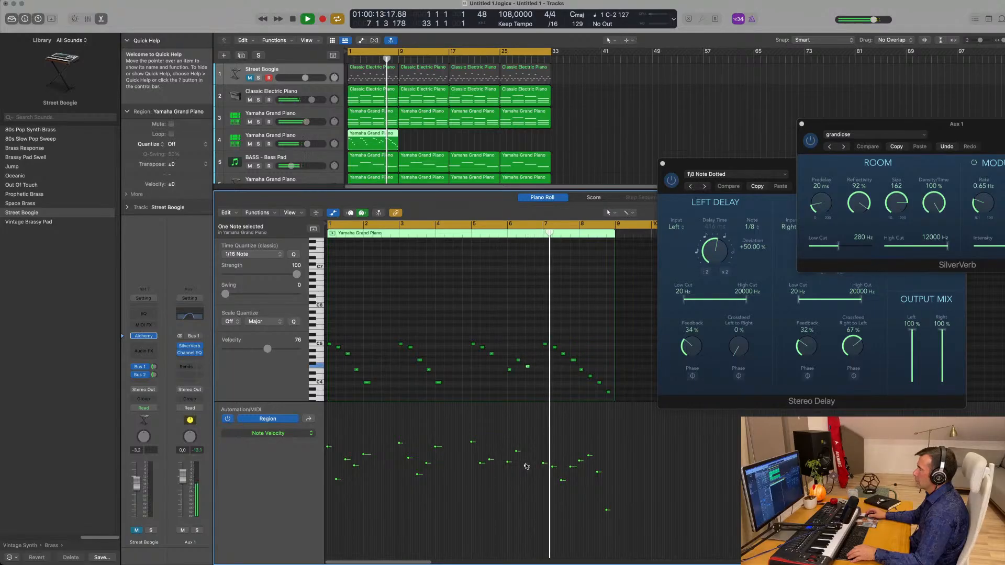
{"action": "left_click_drag", "start_coordinate": [606, 511], "coordinate": [606, 478]}
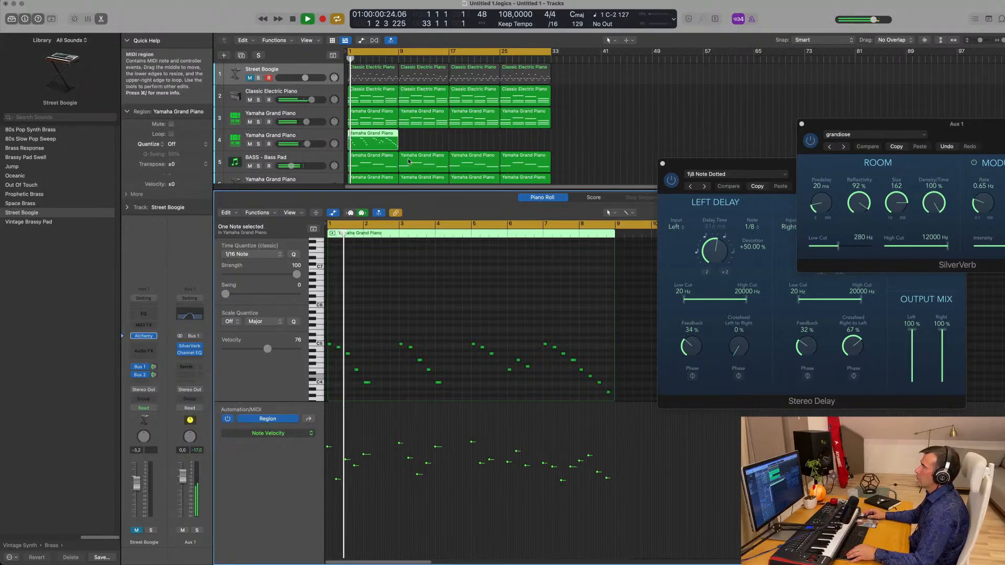
- Select the Yamaha Grand Piano chord track on track 3, compare the mix with it muted and unmuted, and solo it
{"action": "left_click", "coordinate": [375, 141]}
{"action": "left_click", "coordinate": [321, 138]}
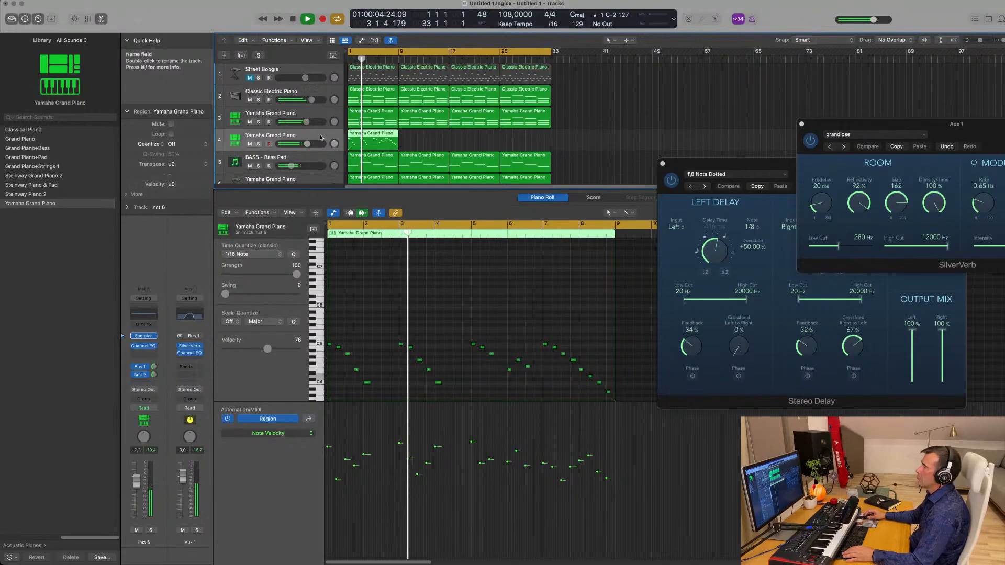
{"action": "left_click", "coordinate": [316, 114]}
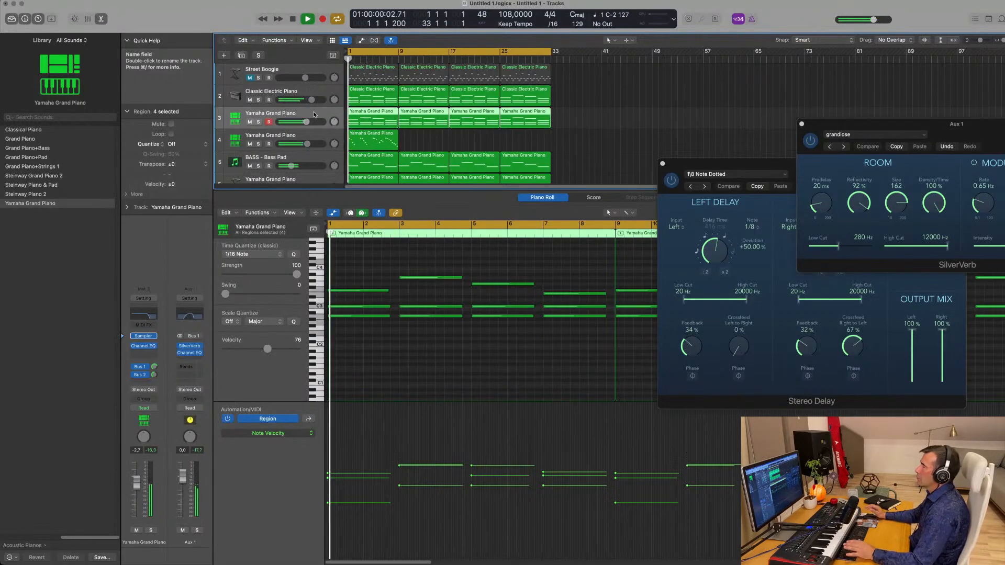
{"action": "left_click", "coordinate": [250, 122]}
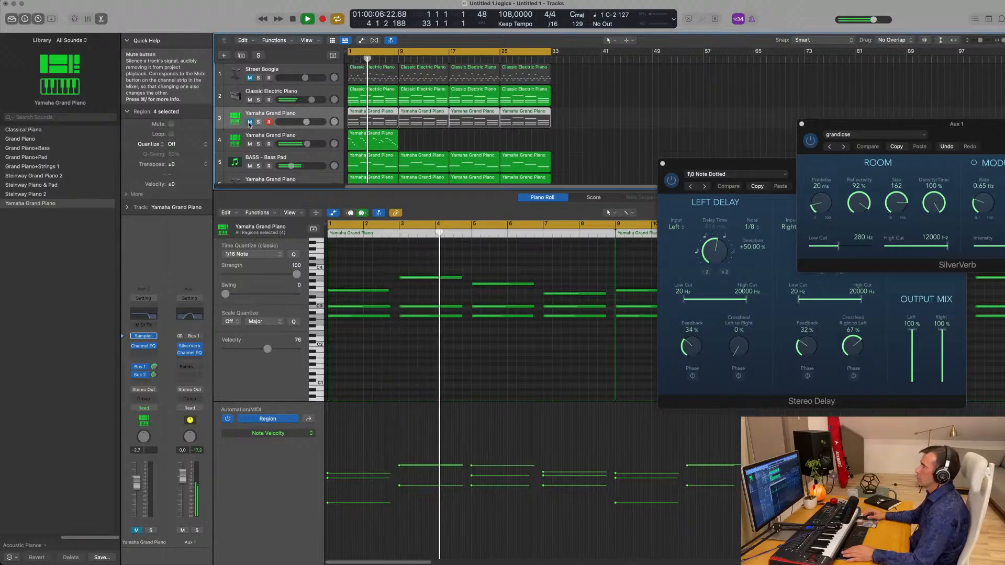
{"action": "left_click", "coordinate": [250, 122]}
{"action": "left_click", "coordinate": [258, 122]}
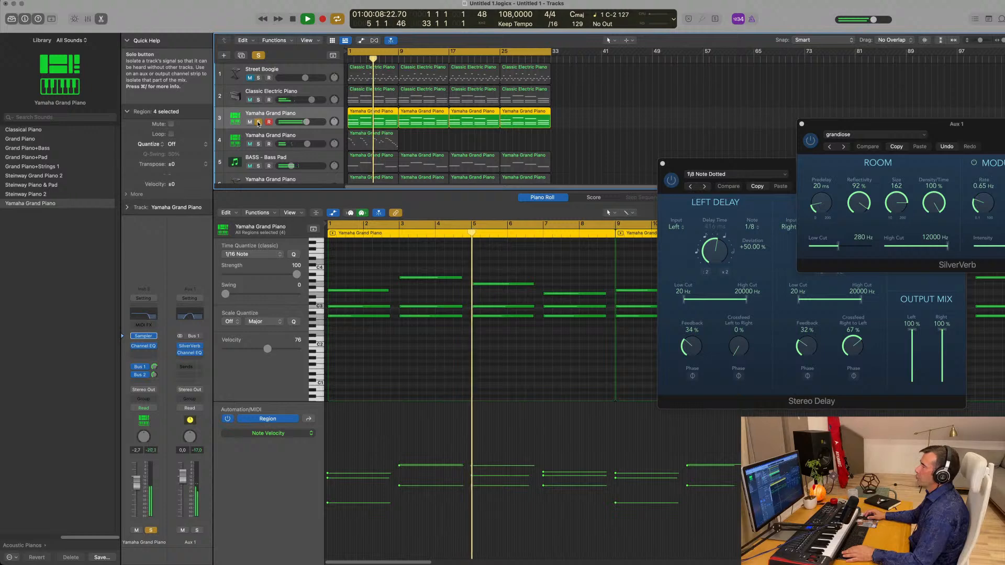
- Unsolo the chord track on track 3, select the piano melody on track 4 and restart playback from bar 1
{"action": "left_click", "coordinate": [258, 122]}
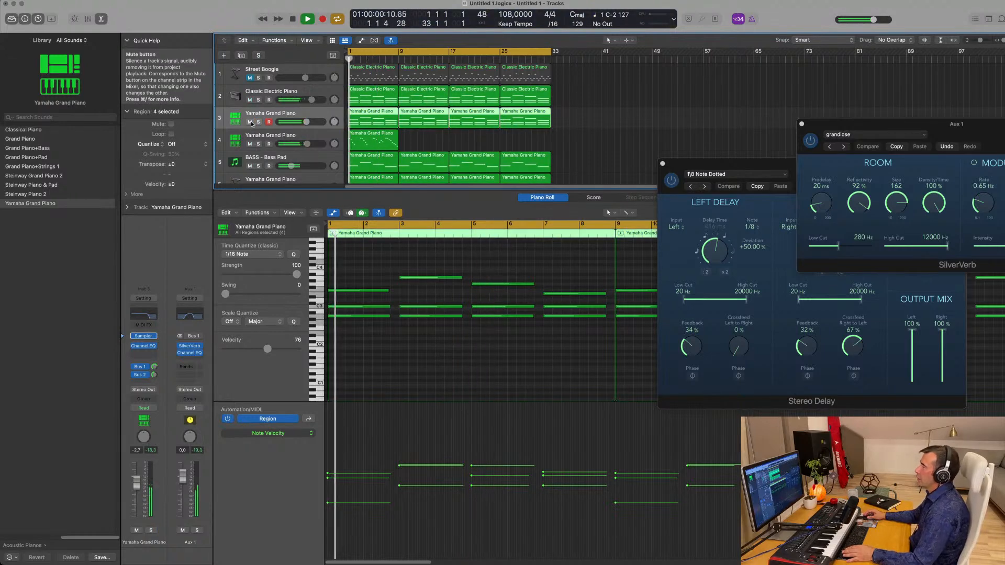
{"action": "left_click", "coordinate": [239, 140]}
{"action": "key", "text": "Return"}
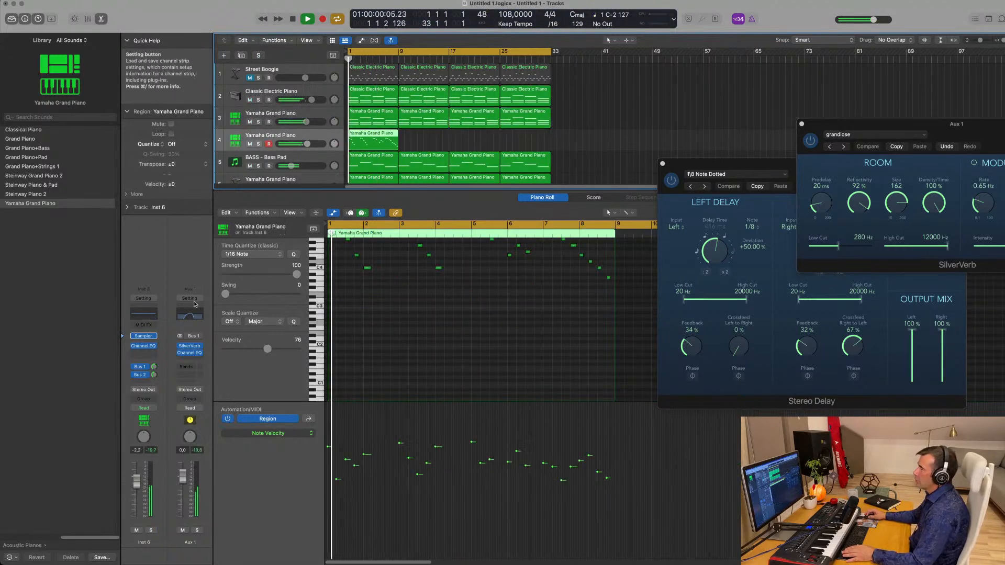
- Enable a 12 dB/Oct low cut in the melody track's Channel EQ and set its frequency to 965 Hz during playback
{"action": "left_click", "coordinate": [140, 314]}
{"action": "key", "text": "space"}
{"action": "left_click_drag", "start_coordinate": [697, 100], "coordinate": [419, 112]}
{"action": "left_click", "coordinate": [413, 151]}
{"action": "key", "text": "space"}
{"action": "left_click_drag", "start_coordinate": [398, 224], "coordinate": [672, 233]}
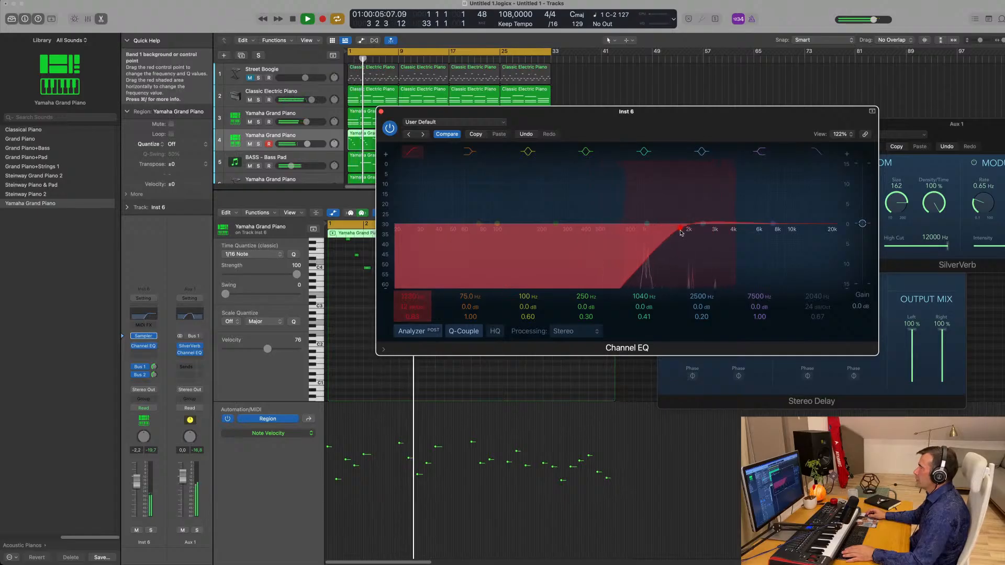
{"action": "left_click_drag", "start_coordinate": [679, 233], "coordinate": [642, 233]}
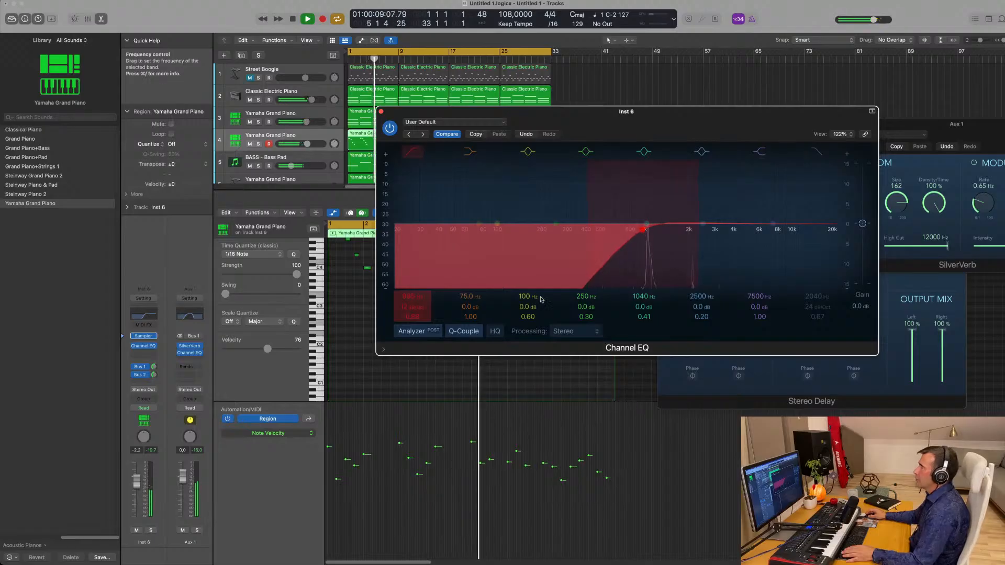
- Raise the melody track's volume to -1.3 dB, close its Channel EQ and replay the mix from the start
{"action": "left_click", "coordinate": [140, 475]}
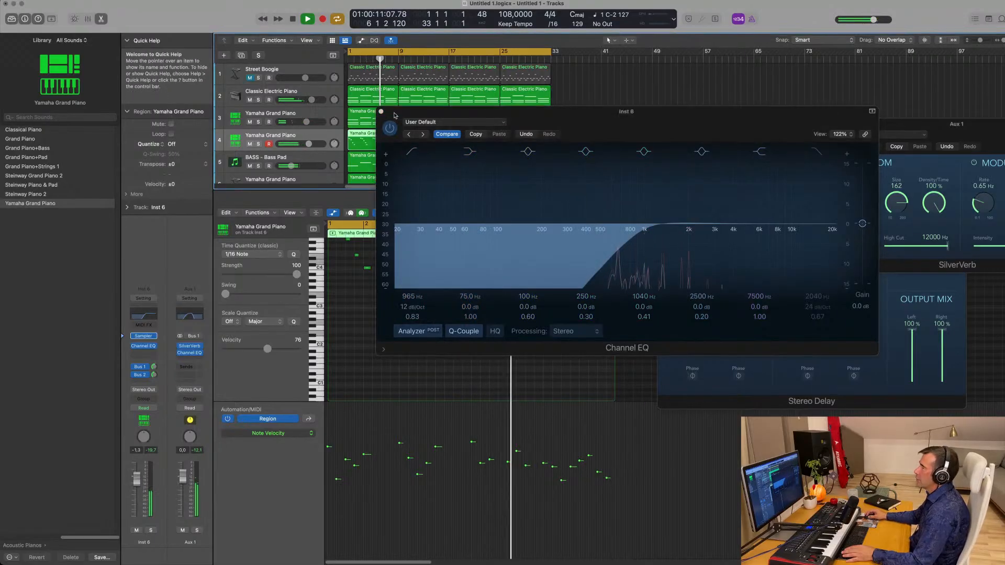
{"action": "left_click", "coordinate": [382, 112]}
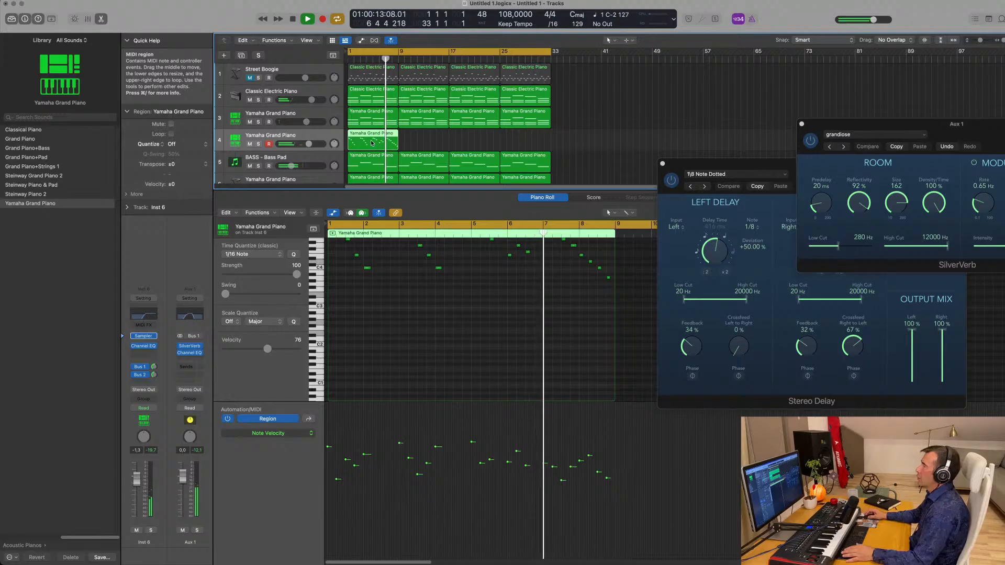
{"action": "key", "text": "space"}
{"action": "key", "text": "space"}
- Bring the whole 8-bar melody into view and raise the melody track's Bus 1 send level
{"action": "scroll", "coordinate": [434, 363], "scroll_direction": "up", "scroll_amount": 4}
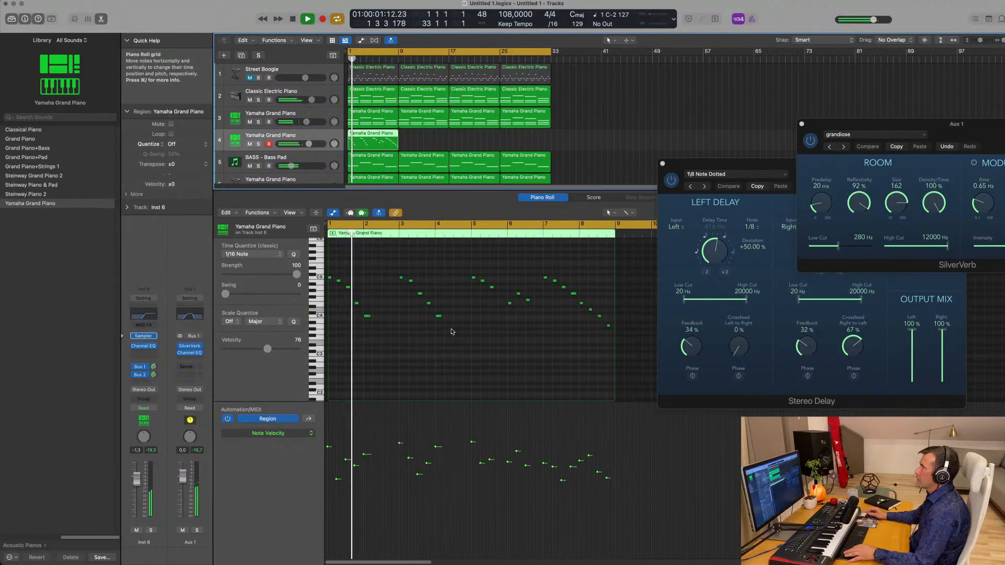
{"action": "scroll", "coordinate": [442, 358], "scroll_direction": "right", "scroll_amount": 4}
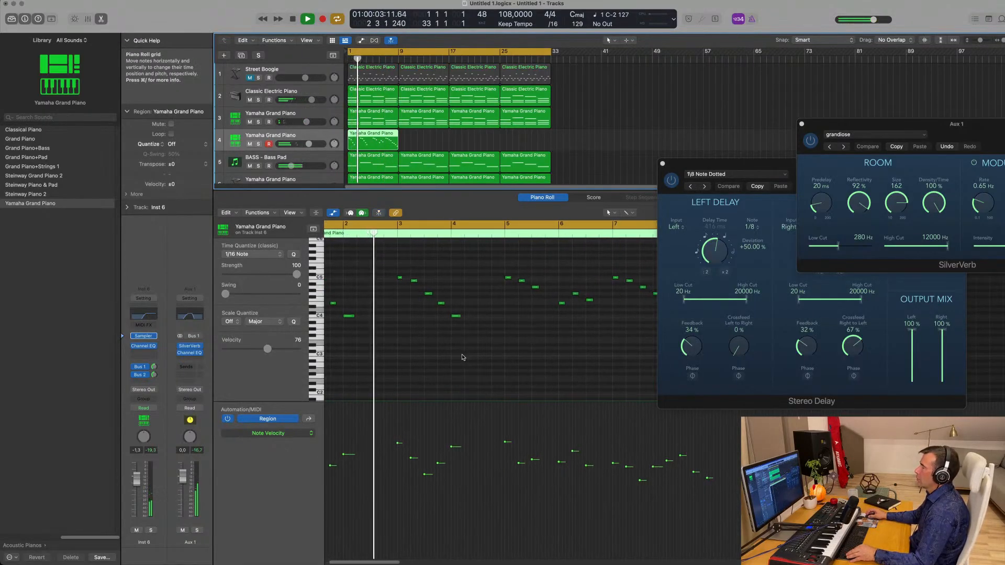
{"action": "scroll", "coordinate": [463, 357], "scroll_direction": "left", "scroll_amount": 1}
{"action": "scroll", "coordinate": [463, 357], "scroll_direction": "left", "scroll_amount": 2}
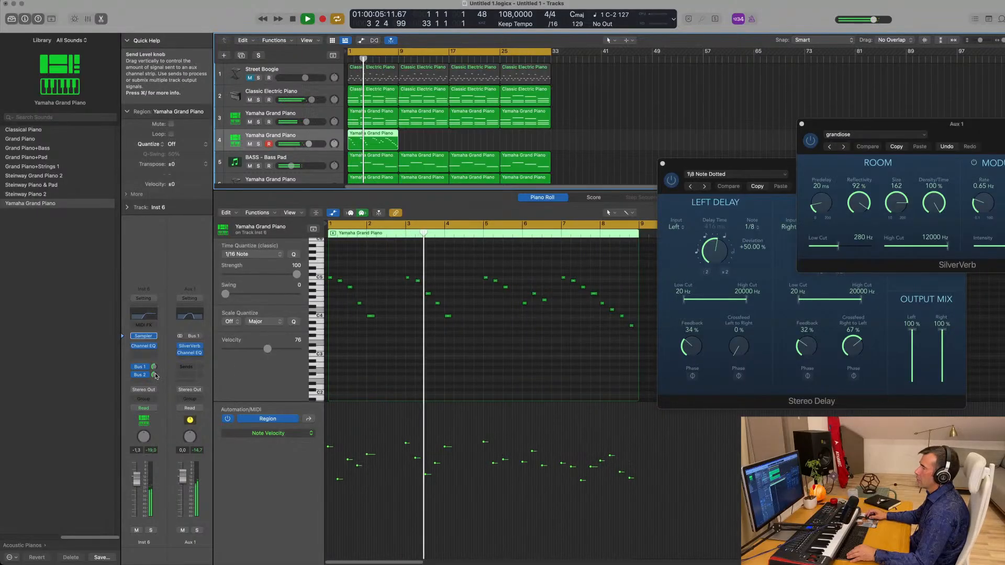
{"action": "left_click_drag", "start_coordinate": [154, 375], "coordinate": [154, 364]}
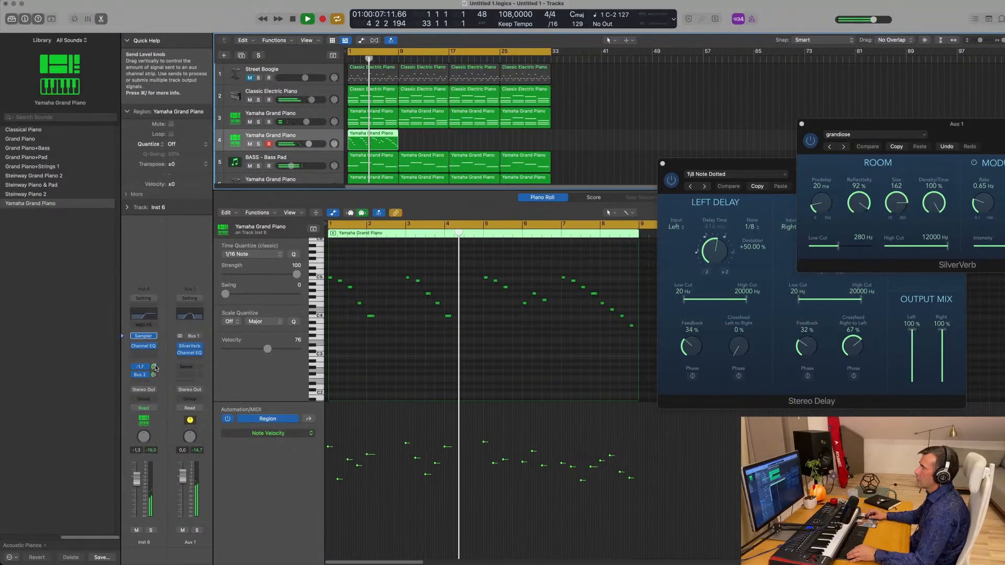
- Open the Channel EQ on the Aux 1 reverb channel and place its window over the delay and reverb windows
{"action": "left_click", "coordinate": [190, 317]}
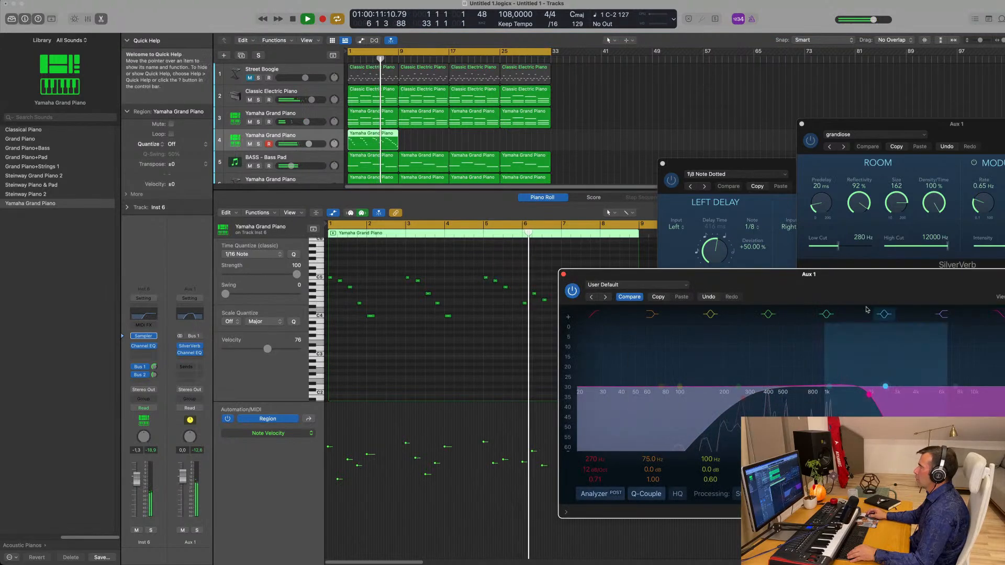
{"action": "left_click_drag", "start_coordinate": [862, 275], "coordinate": [937, 213]}
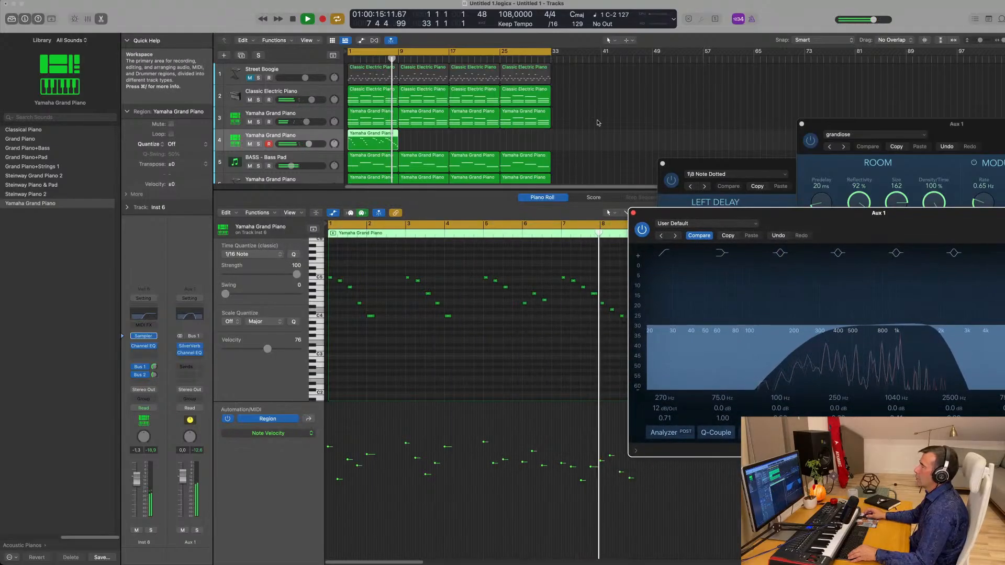
- Mute the Yamaha Grand Piano on track 3 and lower the Classic Electric Piano track's volume to -2.2 dB
{"action": "left_click", "coordinate": [417, 139]}
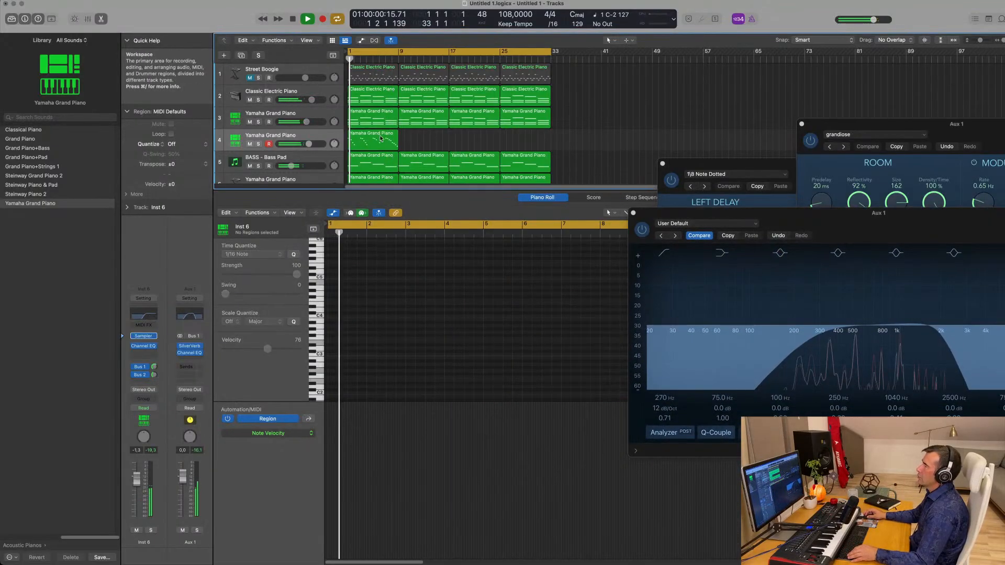
{"action": "left_click", "coordinate": [250, 121]}
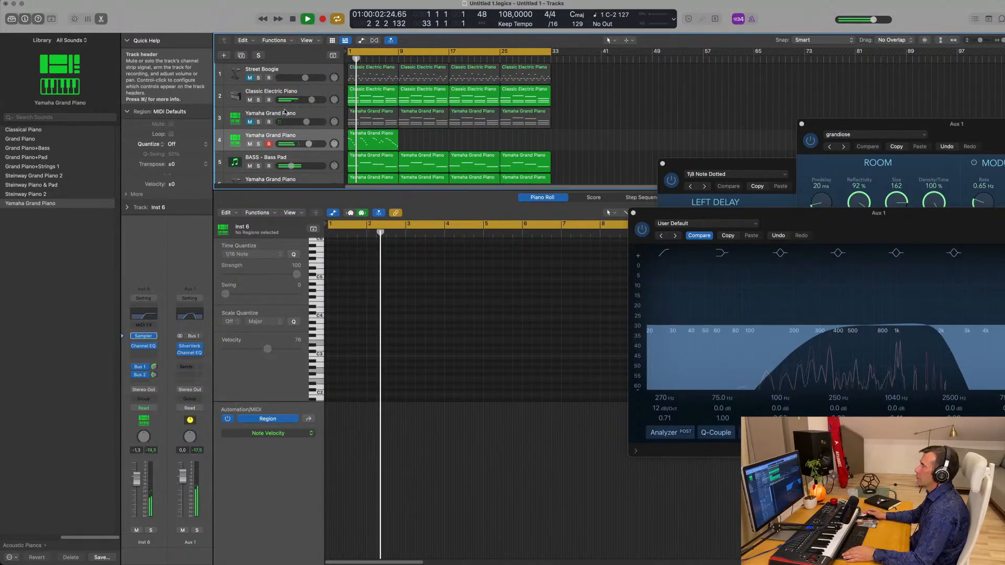
{"action": "left_click", "coordinate": [233, 94]}
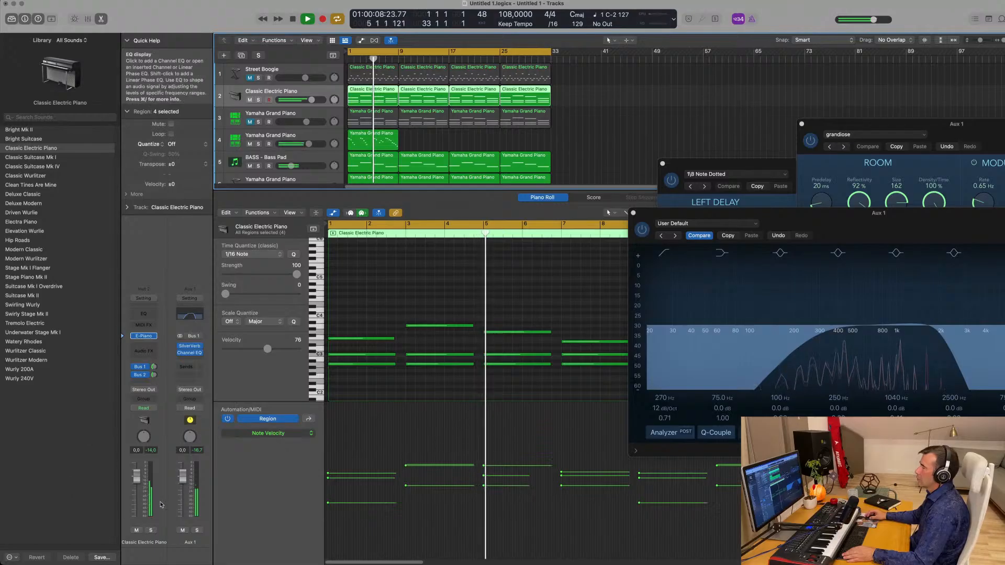
{"action": "left_click_drag", "start_coordinate": [136, 476], "coordinate": [137, 479]}
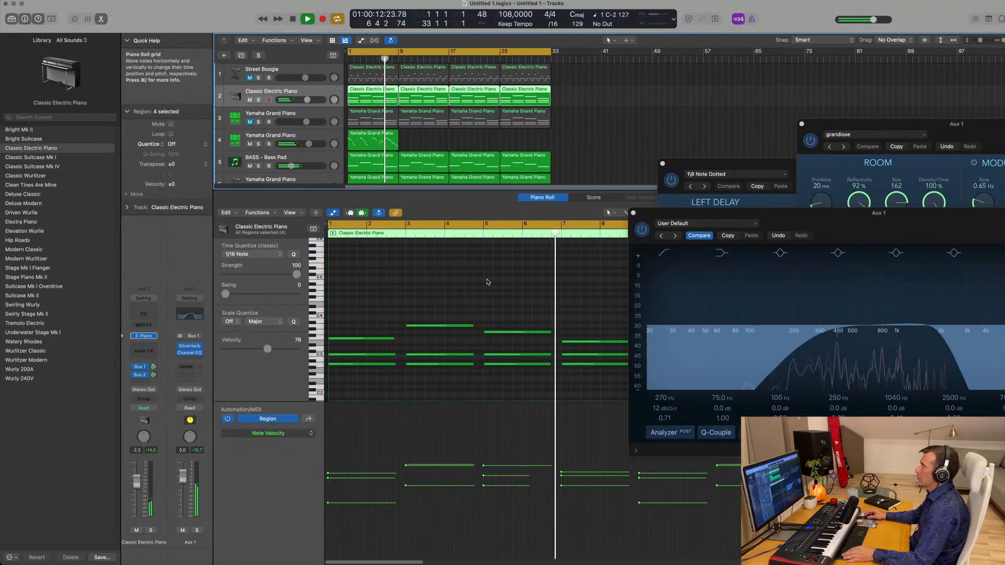
- Move the three notes around bar 6 one beat earlier in the melody region on track 4
{"action": "left_click", "coordinate": [369, 137]}
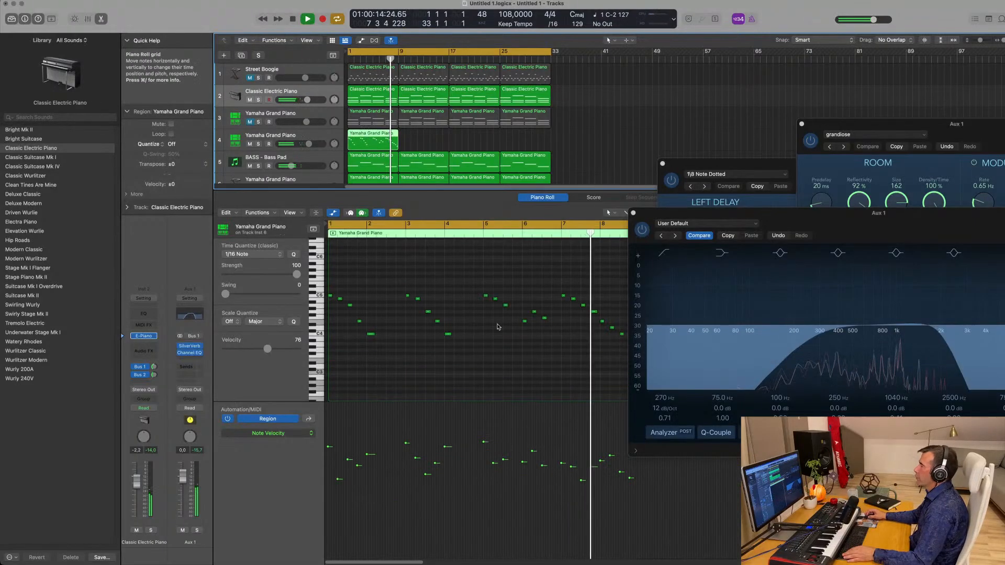
{"action": "key", "text": "Return"}
{"action": "scroll", "coordinate": [489, 344], "scroll_direction": "right", "scroll_amount": 1}
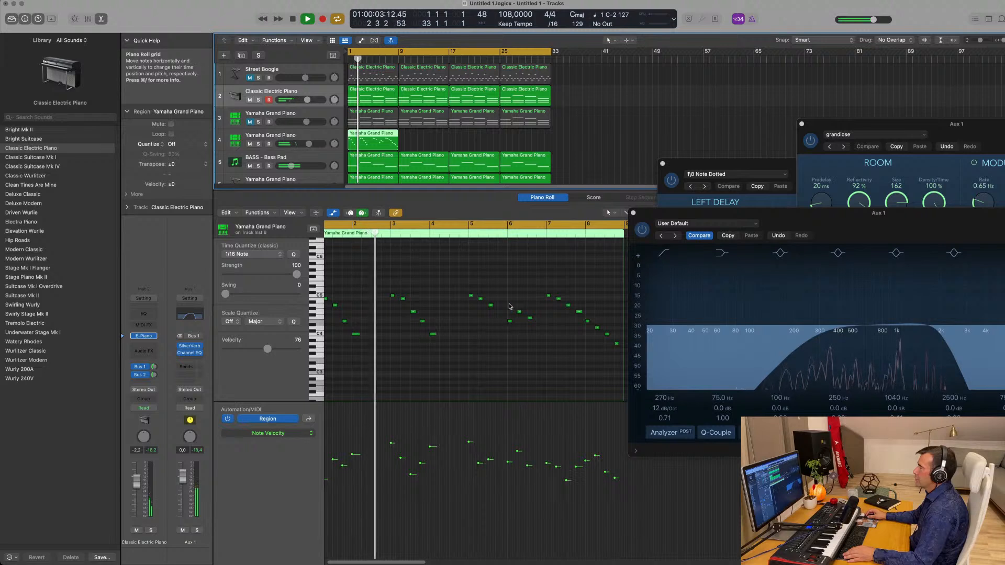
{"action": "left_click_drag", "start_coordinate": [509, 305], "coordinate": [495, 336]}
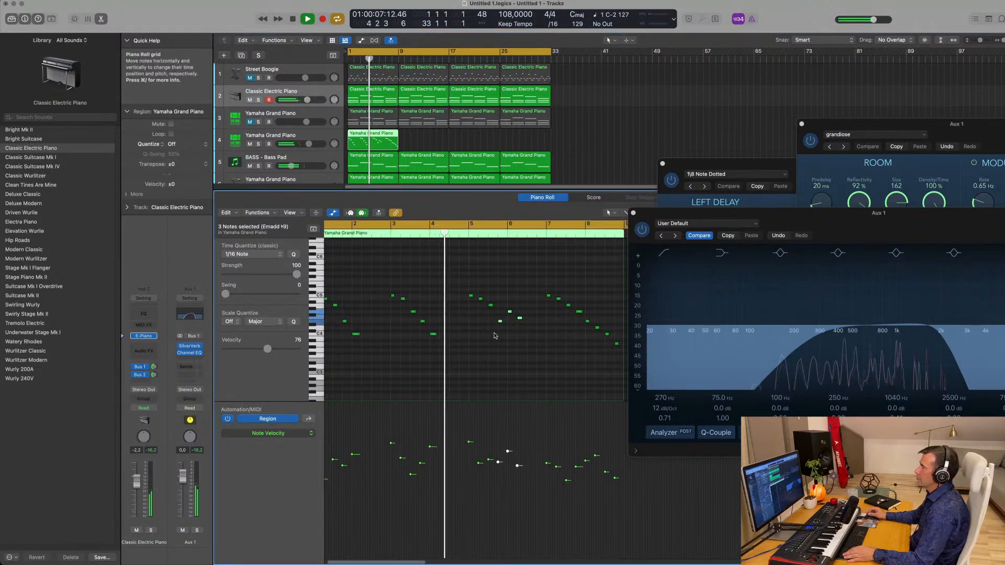
{"action": "left_click", "coordinate": [461, 350]}
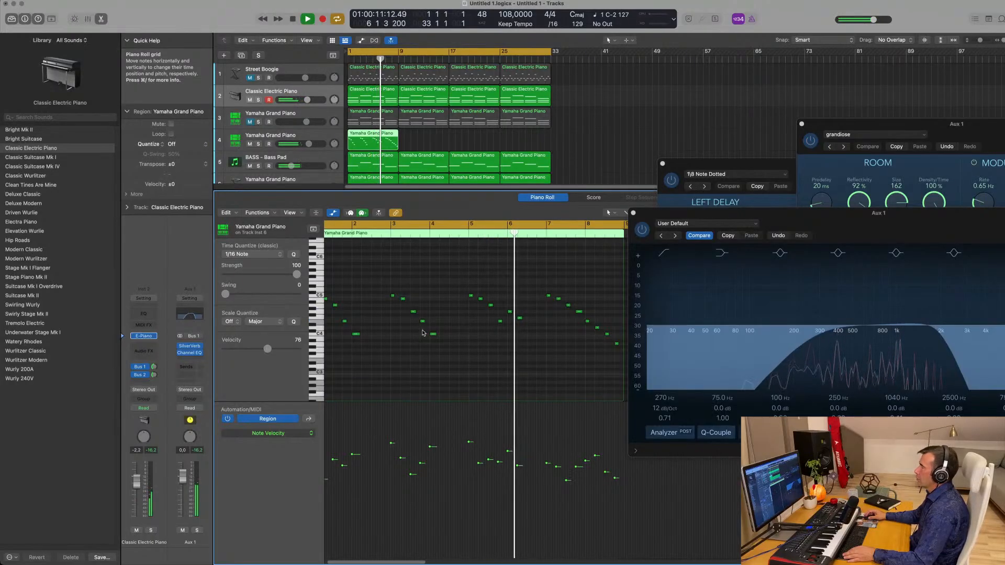
- Repeat the melody region on track 4 three times to fill the whole cycle range
{"action": "scroll", "coordinate": [460, 332], "scroll_direction": "left", "scroll_amount": 2}
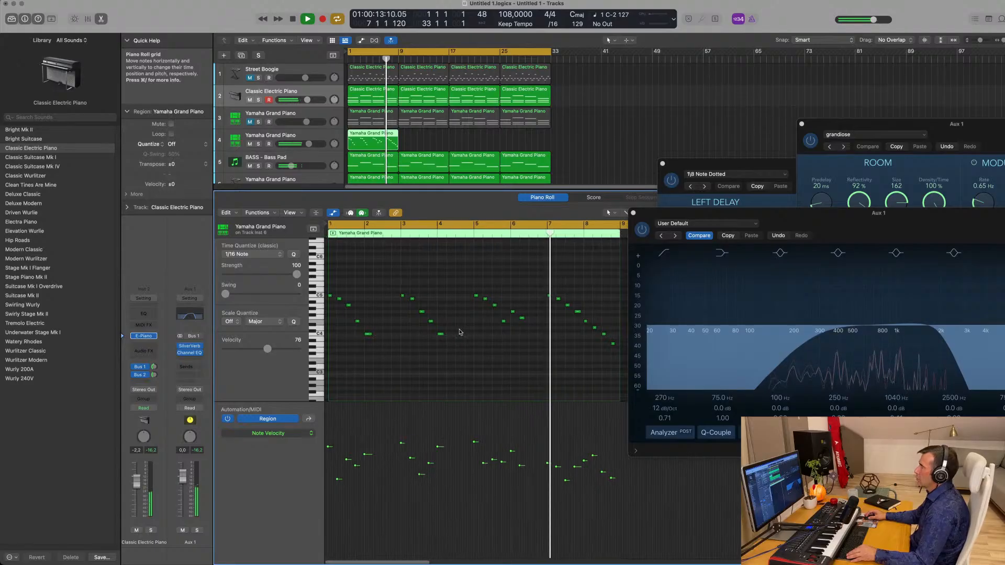
{"action": "scroll", "coordinate": [492, 261], "scroll_direction": "left", "scroll_amount": 2}
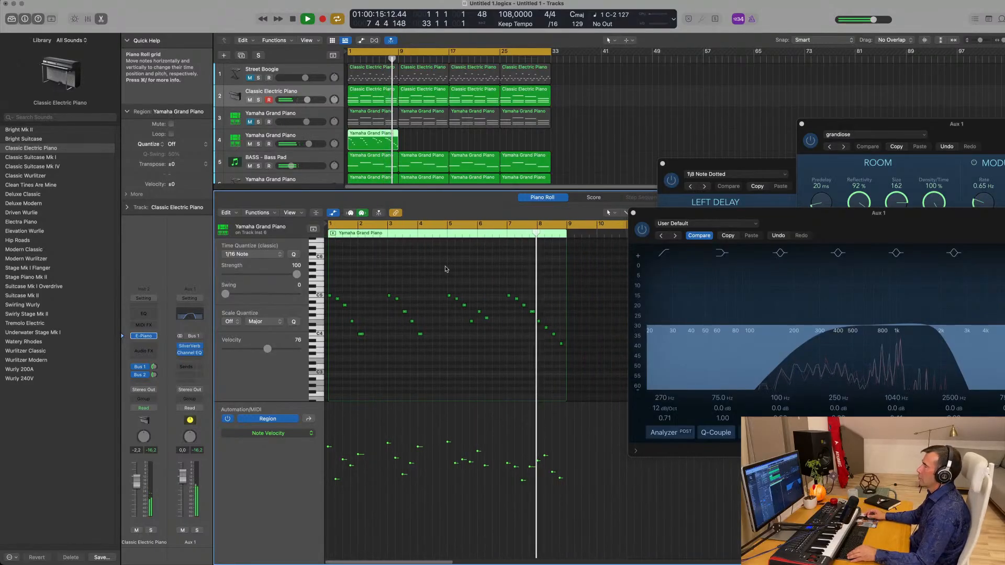
{"action": "scroll", "coordinate": [446, 267], "scroll_direction": "left", "scroll_amount": 1}
{"action": "left_click_drag", "start_coordinate": [435, 142], "coordinate": [342, 146]}
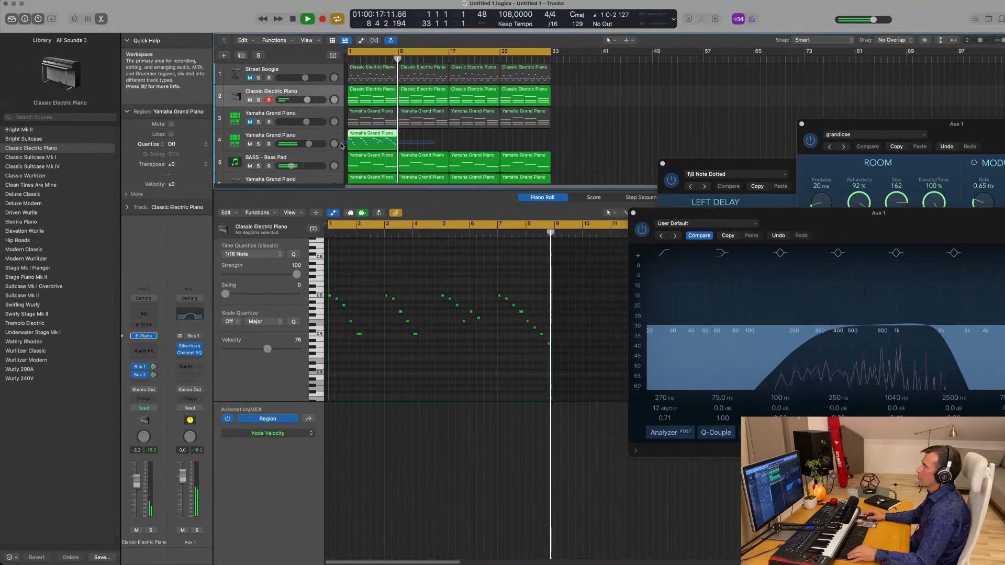
{"action": "key", "text": "super+r"}
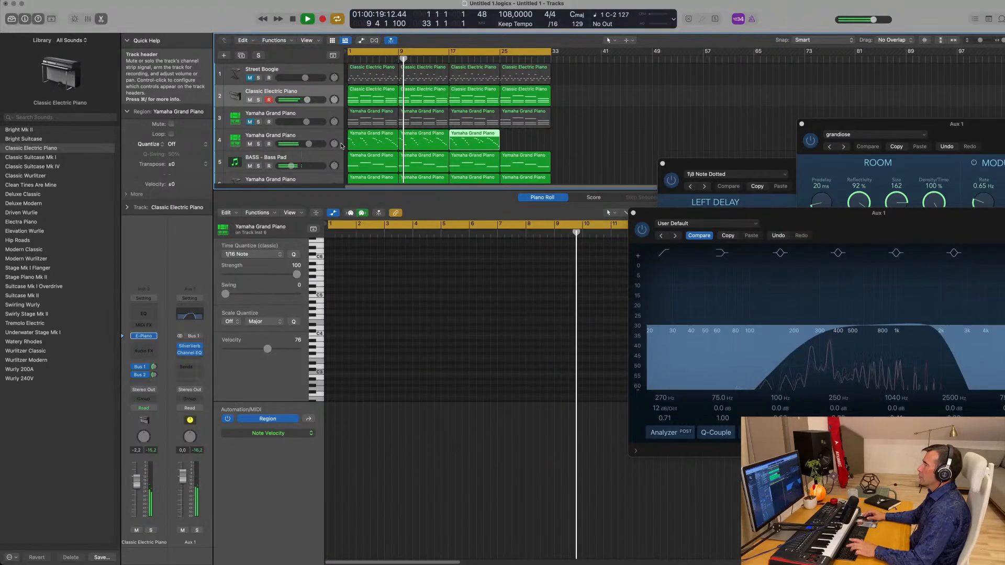
{"action": "key", "text": "super+r"}
{"action": "key", "text": "super+r"}
- Close the Piano Roll editor to show the full arrangement and deselect the regions
{"action": "scroll", "coordinate": [557, 127], "scroll_direction": "down", "scroll_amount": 1}
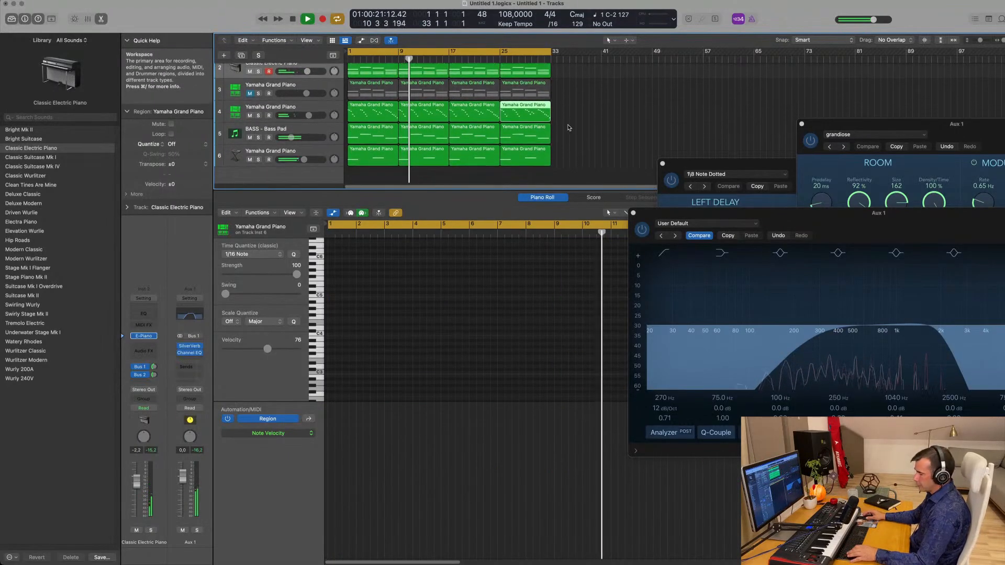
{"action": "key", "text": "x"}
{"action": "key", "text": "x"}
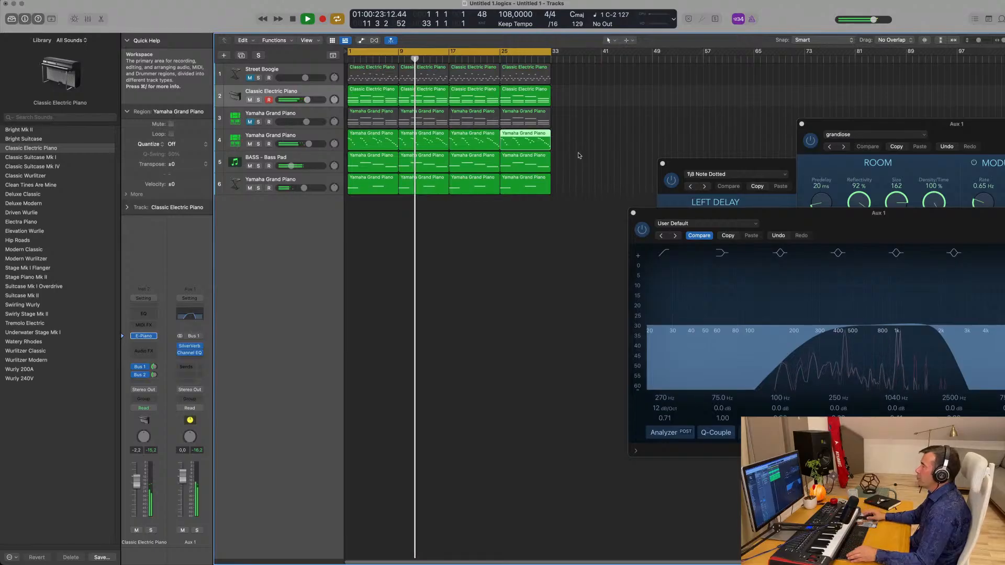
{"action": "left_click", "coordinate": [485, 239]}
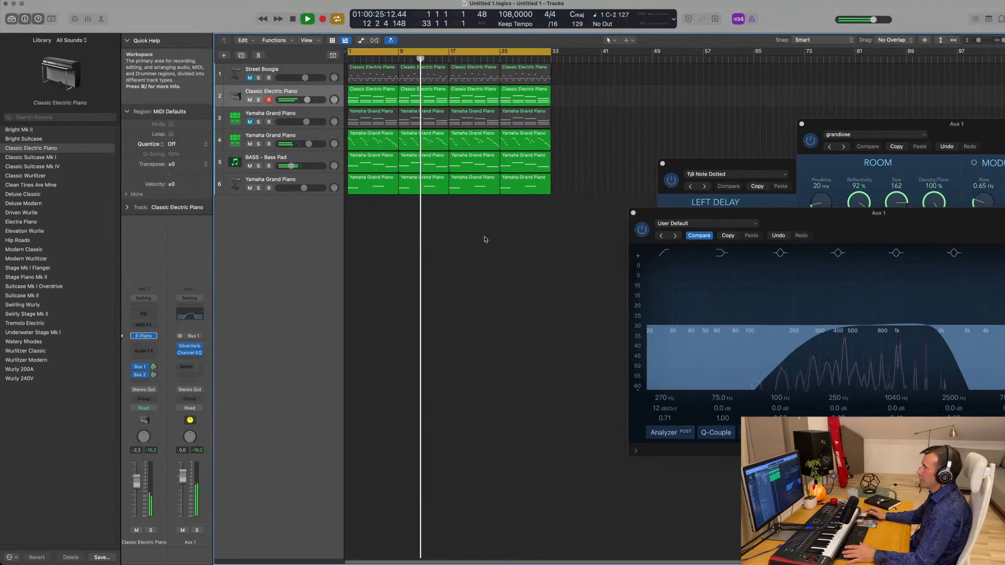
- Create a new track with the same settings as BASS - Bass Pad and replace its instrument with Alchemy
{"action": "left_click", "coordinate": [318, 161]}
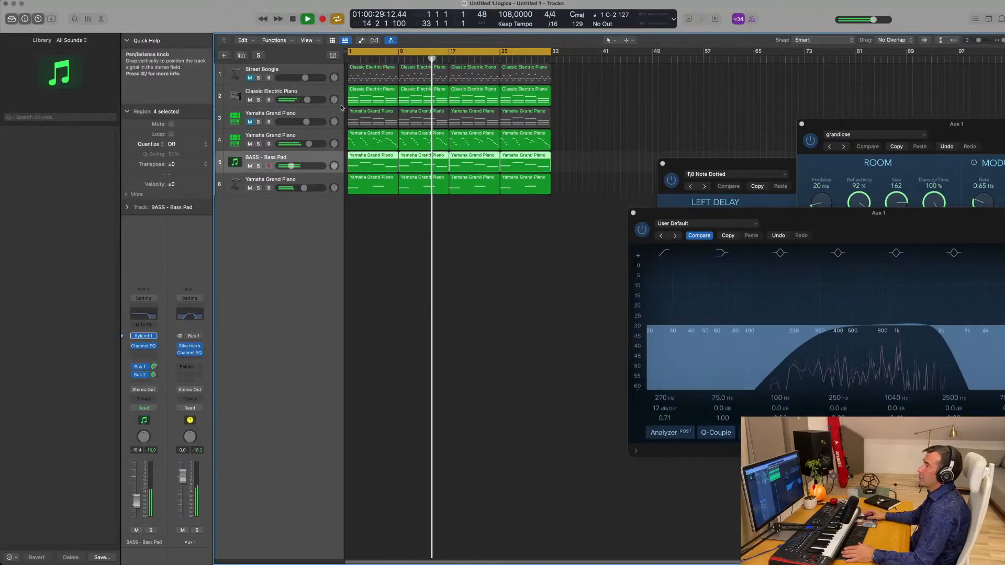
{"action": "key", "text": "super+d"}
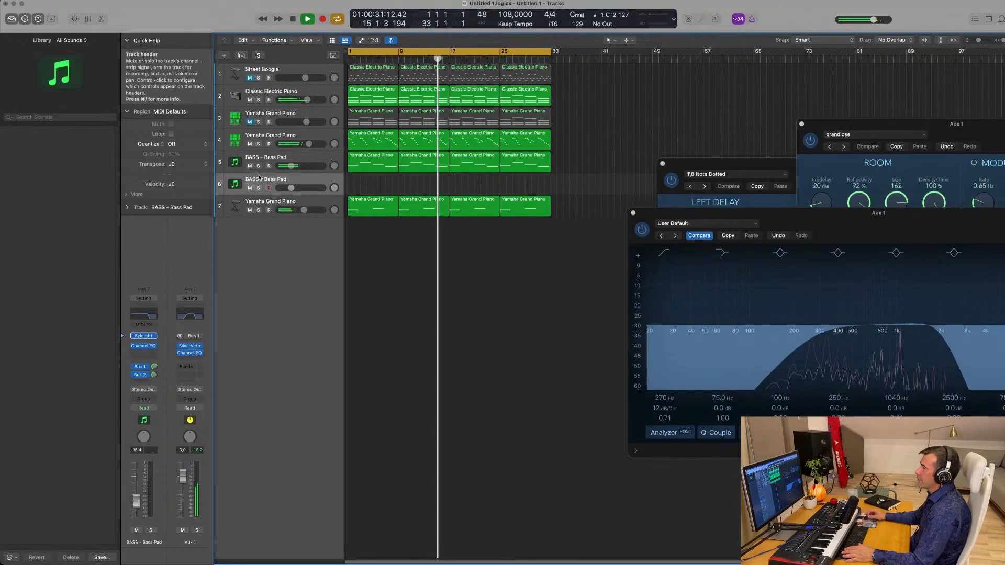
{"action": "left_click", "coordinate": [155, 338]}
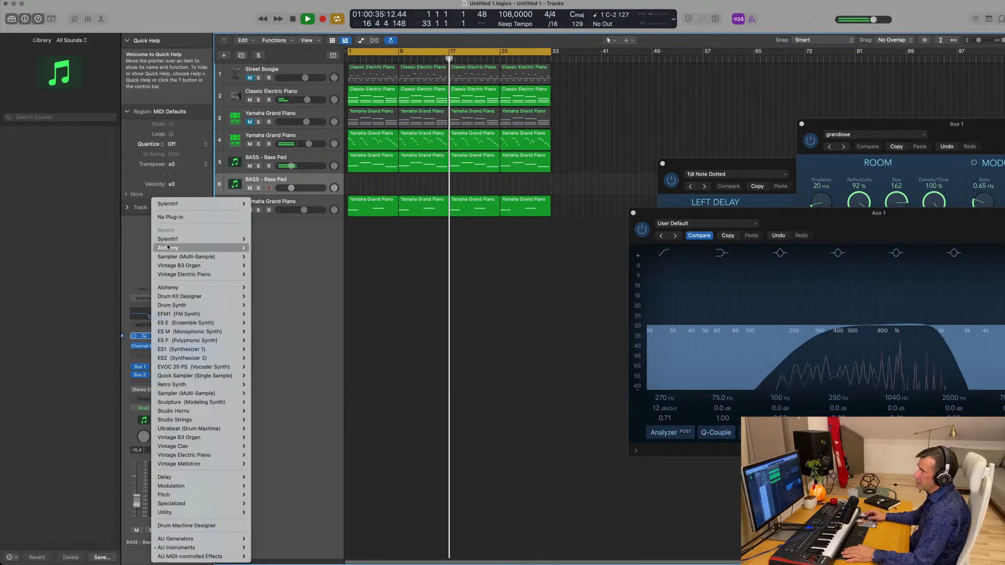
{"action": "mouse_move", "coordinate": [199, 248]}
{"action": "left_click", "coordinate": [264, 249]}
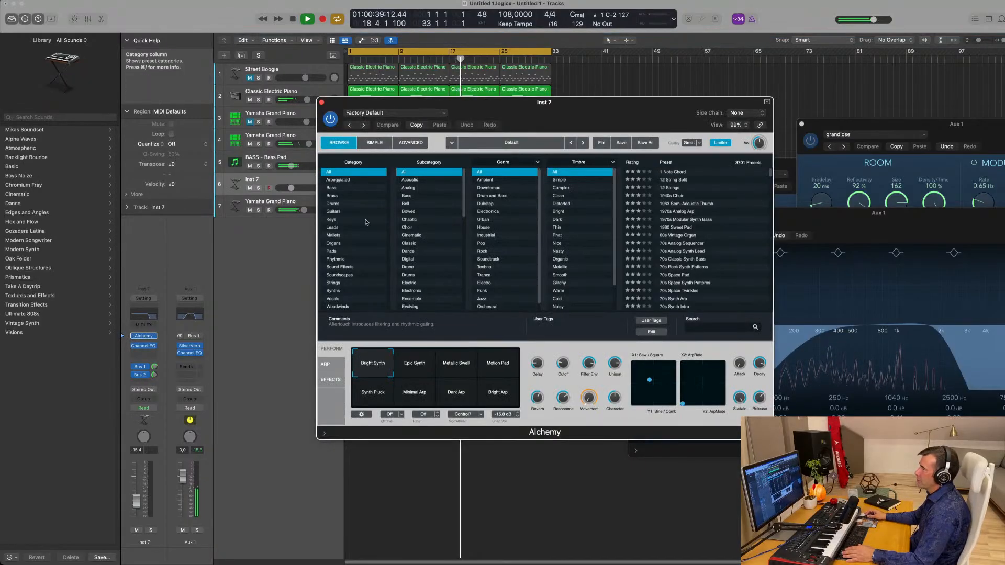
- Filter Alchemy's presets to the Rhythmic category and copy the first bass region from track 5 onto the Alchemy track
{"action": "left_click", "coordinate": [335, 259]}
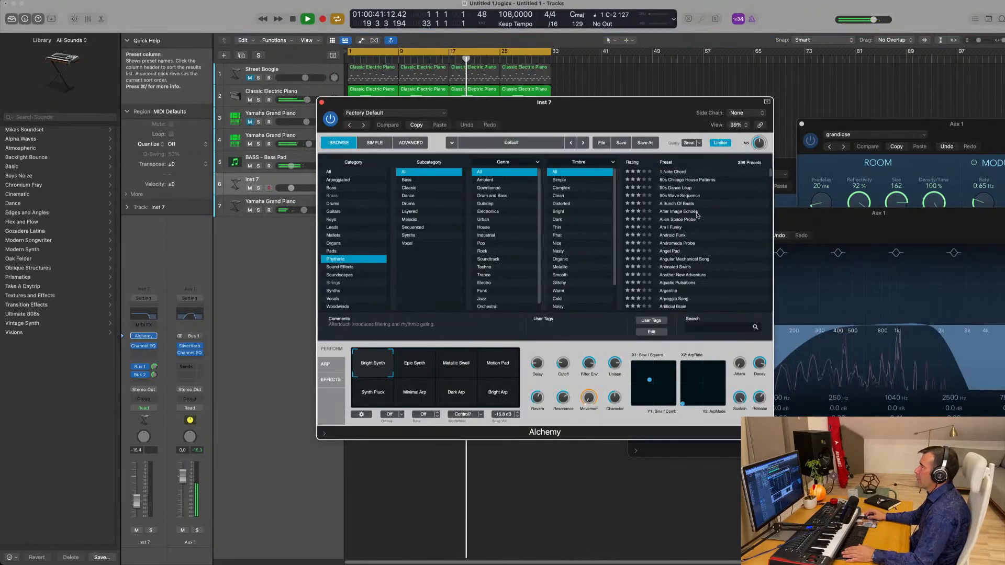
{"action": "left_click_drag", "start_coordinate": [604, 128], "coordinate": [770, 212]}
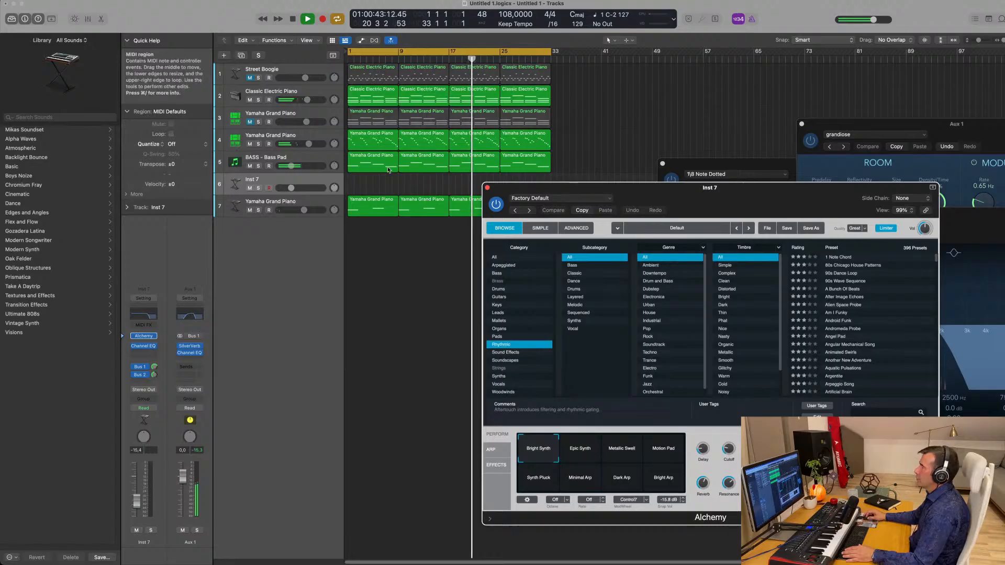
{"action": "left_click_drag", "start_coordinate": [374, 157], "coordinate": [374, 181]}
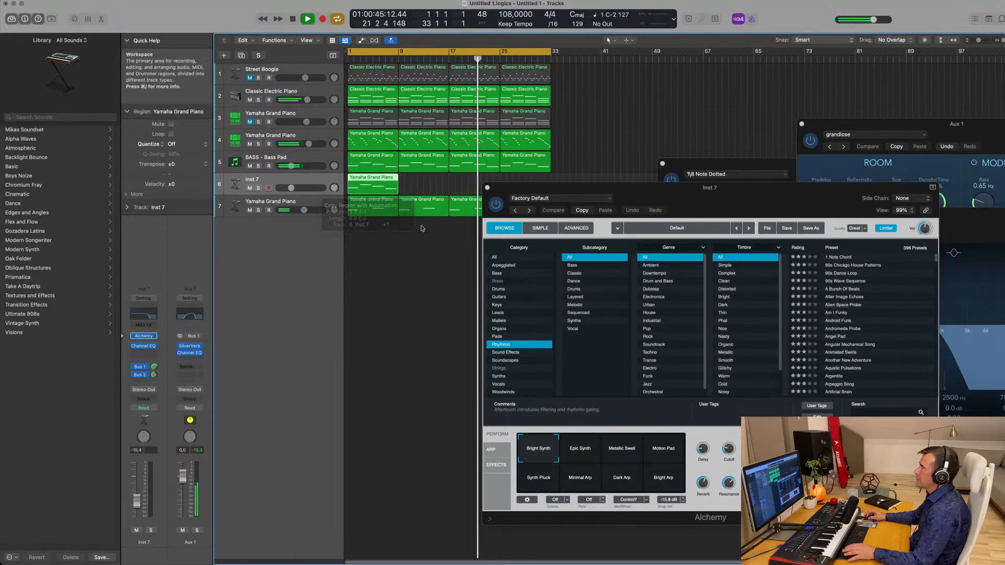
- Load the Andromeda Probe preset and repeat the region on its track three times to fill the cycle range
{"action": "left_click_drag", "start_coordinate": [691, 191], "coordinate": [600, 135]}
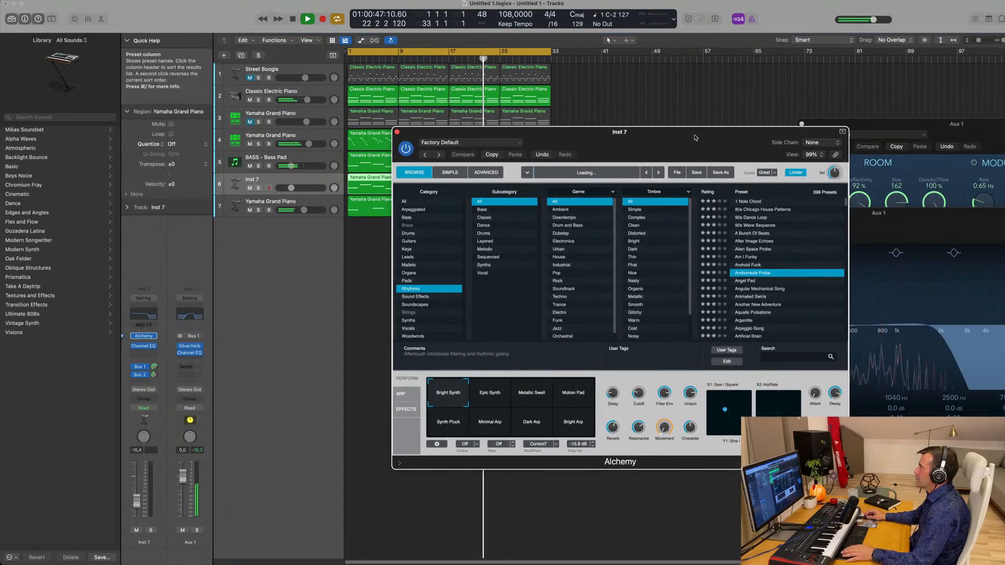
{"action": "left_click_drag", "start_coordinate": [695, 138], "coordinate": [760, 124]}
{"action": "left_click", "coordinate": [373, 184]}
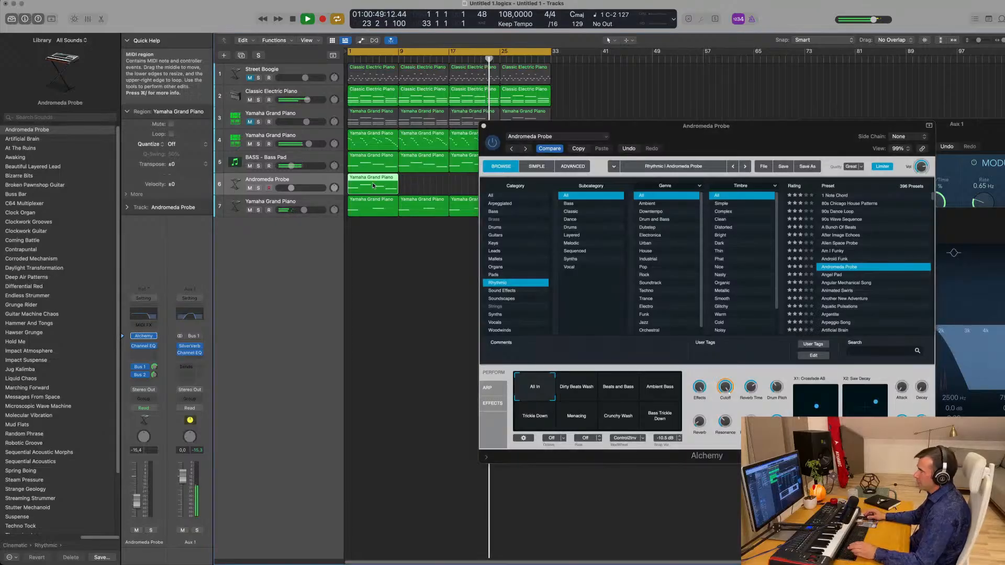
{"action": "left_click_drag", "start_coordinate": [674, 145], "coordinate": [637, 141]}
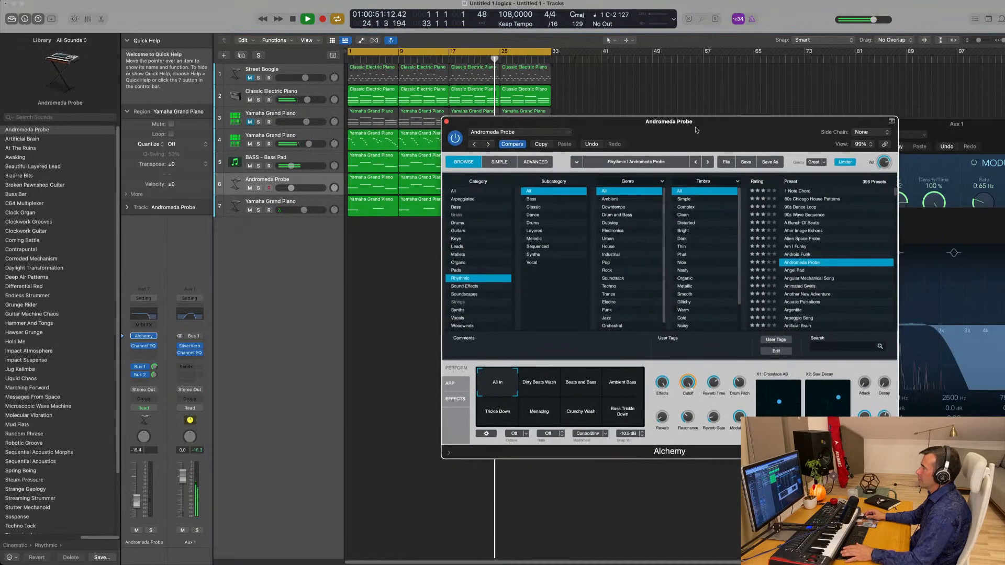
- Restart playback from the beginning and raise the Andromeda Probe track's volume to -7.6 dB
{"action": "key", "text": "space"}
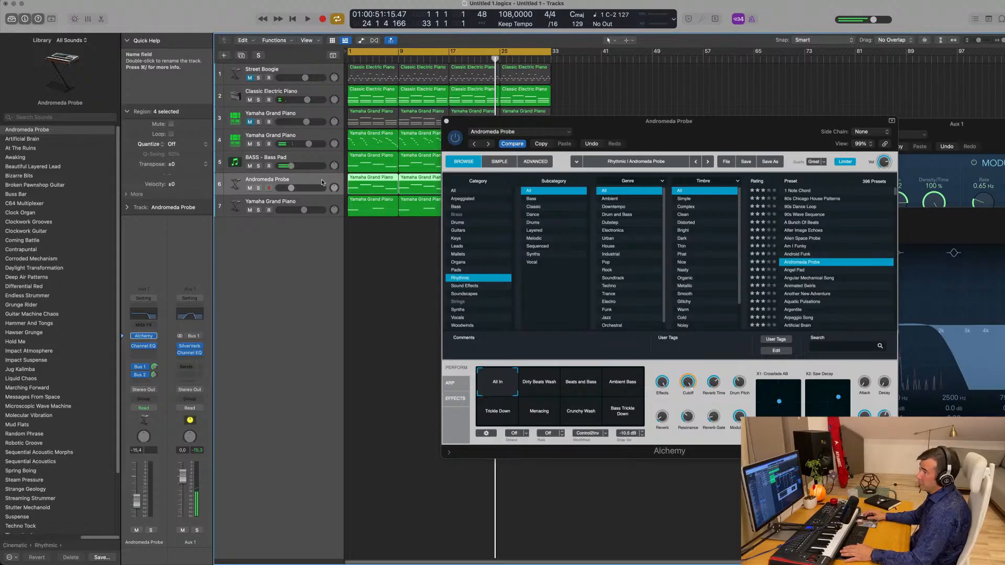
{"action": "key", "text": "Return"}
{"action": "key", "text": "space"}
{"action": "left_click_drag", "start_coordinate": [136, 502], "coordinate": [136, 488]}
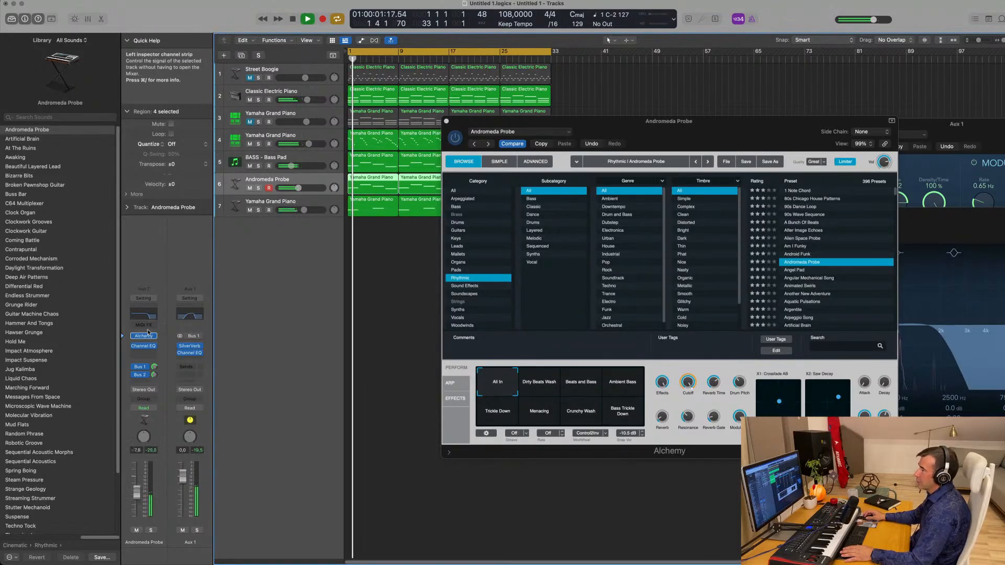
- Turn off the high-cut band in the Andromeda Probe track's Channel EQ and close the EQ
{"action": "left_click", "coordinate": [143, 315]}
{"action": "key", "text": "space"}
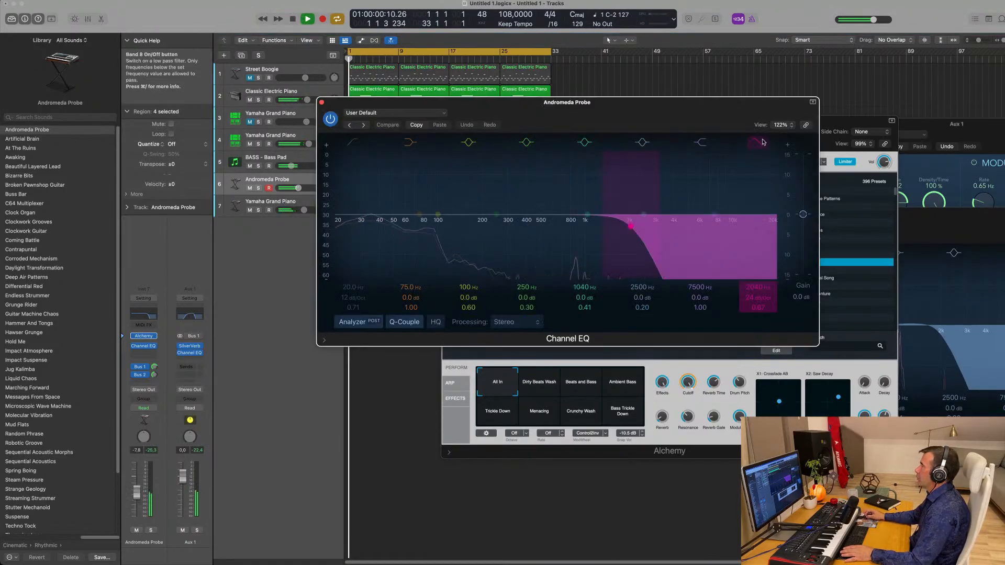
{"action": "left_click", "coordinate": [757, 142]}
{"action": "left_click_drag", "start_coordinate": [664, 101], "coordinate": [655, 107]}
{"action": "key", "text": "space"}
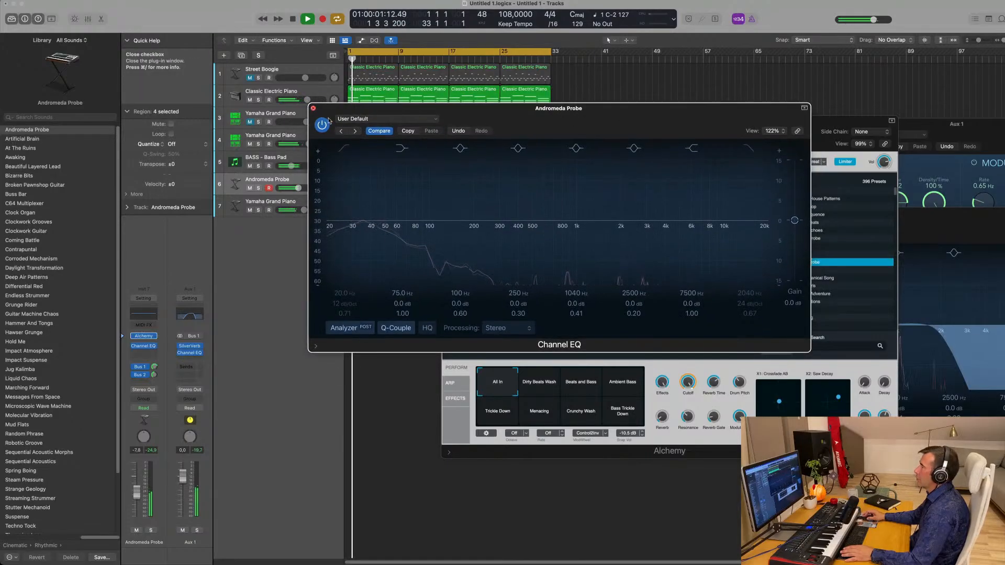
{"action": "left_click", "coordinate": [312, 108]}
- Raise the Andromeda Probe track's volume to about -2.3 dB while replaying from the start
{"action": "left_click_drag", "start_coordinate": [655, 144], "coordinate": [683, 159]}
{"action": "key", "text": "space"}
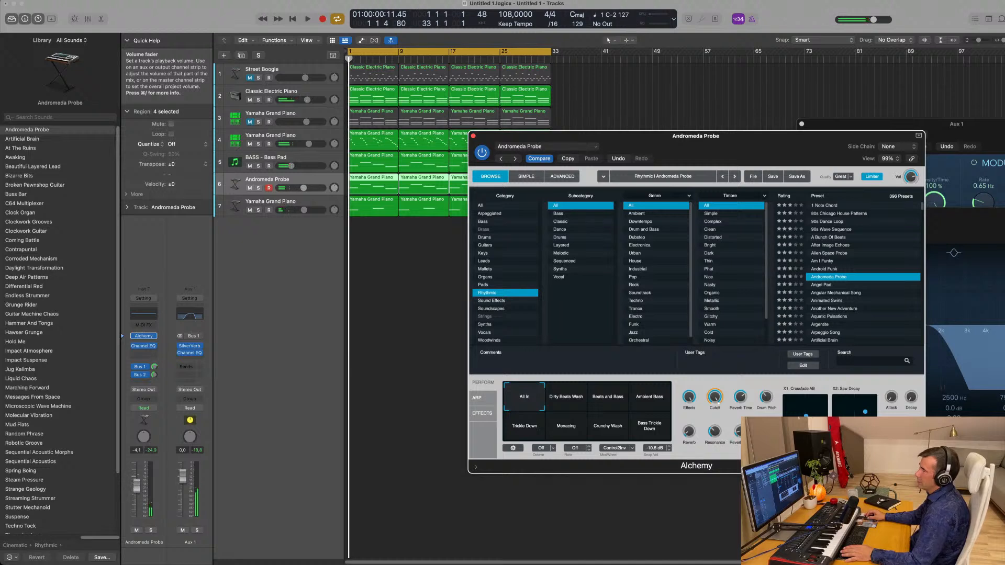
{"action": "left_click_drag", "start_coordinate": [303, 188], "coordinate": [306, 188]}
{"action": "key", "text": "space"}
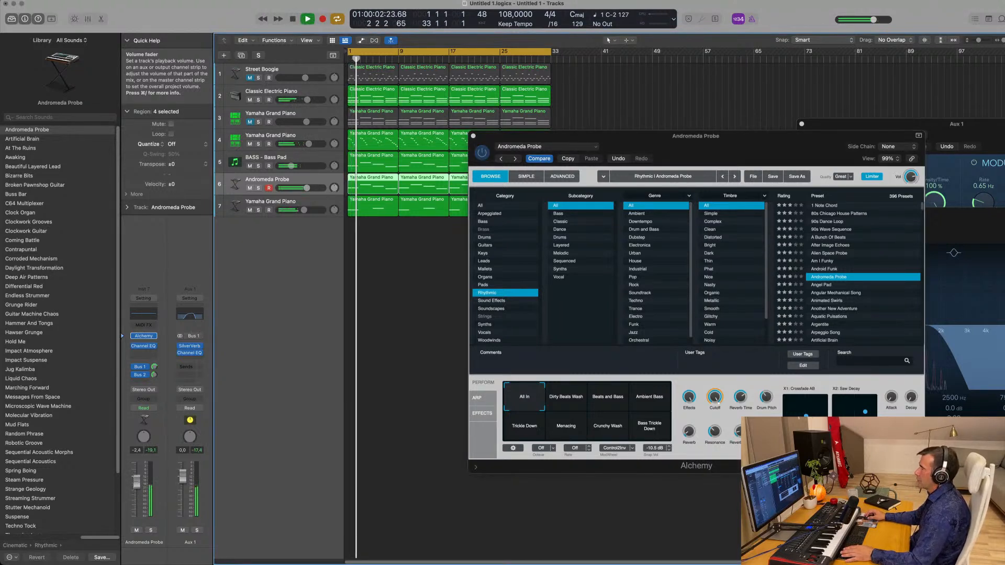
- Audition Alchemy's Dirty Beats Wash, Beats and Bass, Ambient Bass and Trickle Down snapshots, restarting playback and ending on Trickle Down
{"action": "left_click", "coordinate": [563, 398]}
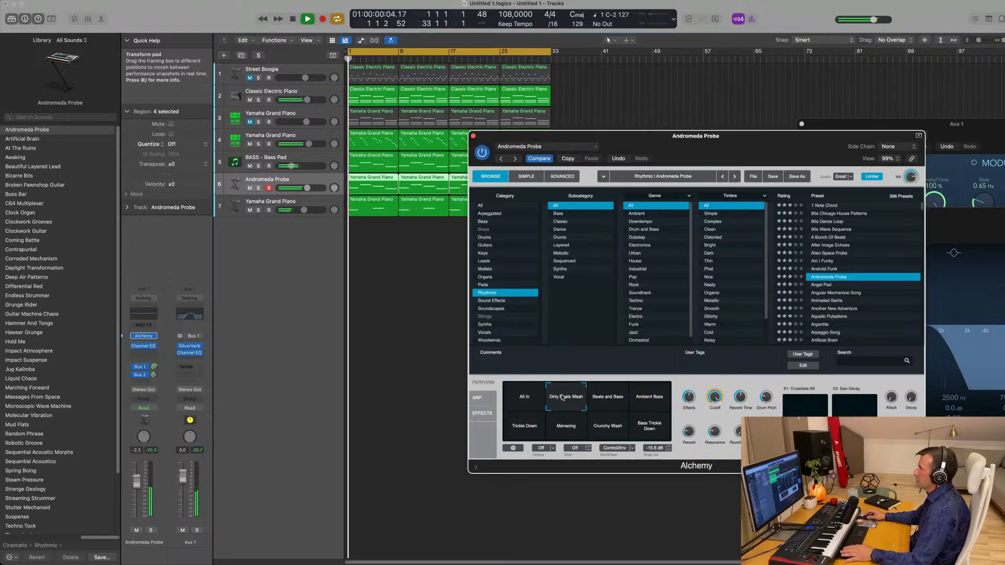
{"action": "left_click", "coordinate": [605, 399]}
{"action": "key", "text": "space"}
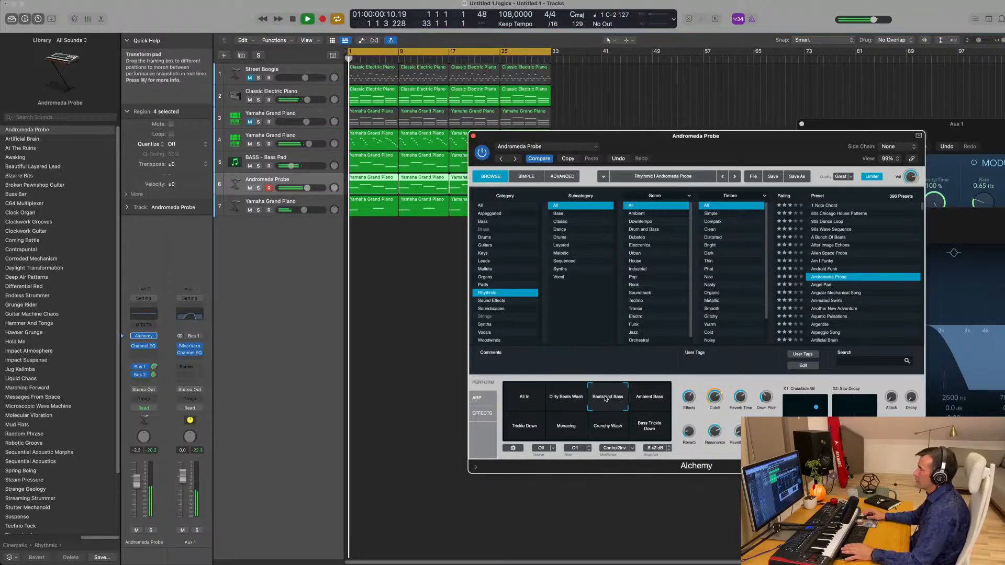
{"action": "left_click", "coordinate": [648, 401]}
{"action": "key", "text": "space"}
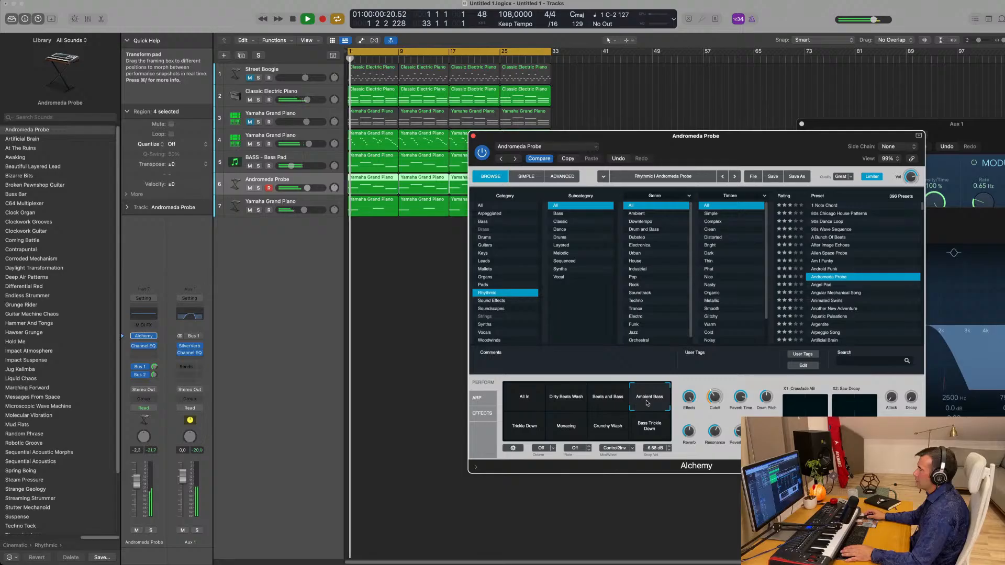
{"action": "left_click", "coordinate": [521, 433]}
{"action": "key", "text": "space"}
{"action": "key", "text": "space"}
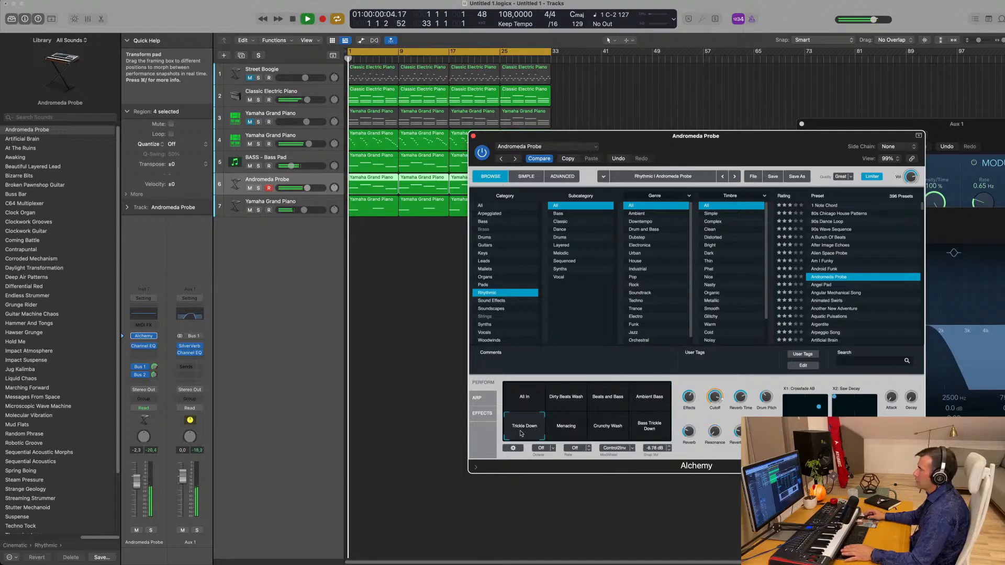
- Audition Alchemy's Menacing, Crunchy Wash, Bass Trickle Down and All In snapshots, restarting playback and ending on All In
{"action": "left_click", "coordinate": [579, 429]}
{"action": "key", "text": "space"}
{"action": "key", "text": "space"}
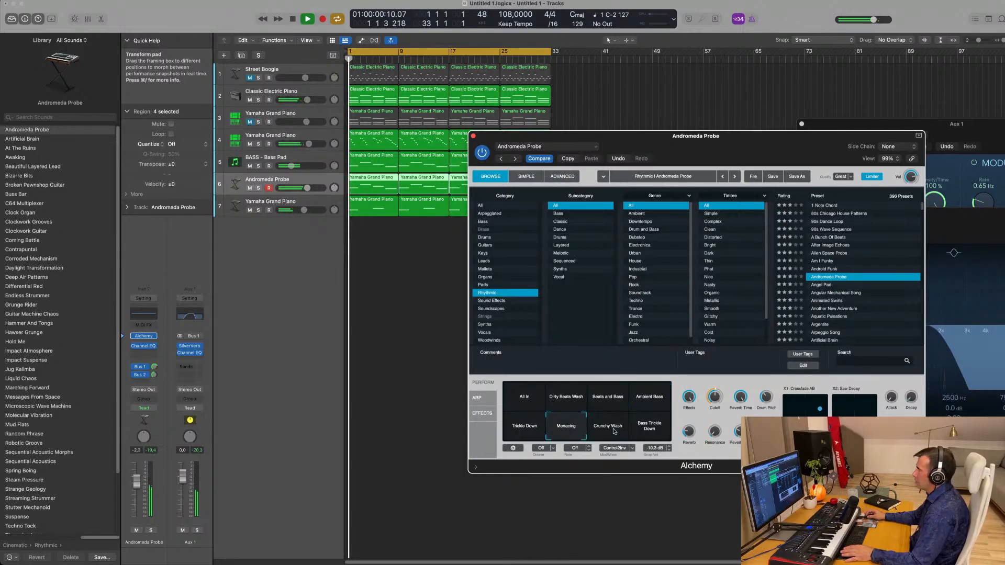
{"action": "left_click", "coordinate": [615, 431]}
{"action": "left_click", "coordinate": [654, 432]}
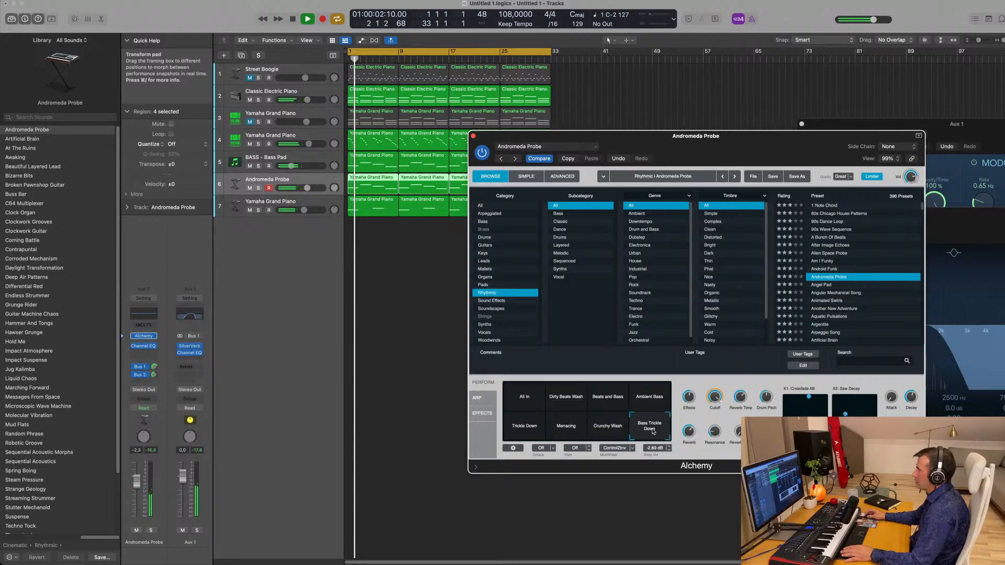
{"action": "left_click", "coordinate": [523, 403]}
{"action": "key", "text": "space"}
{"action": "key", "text": "space"}
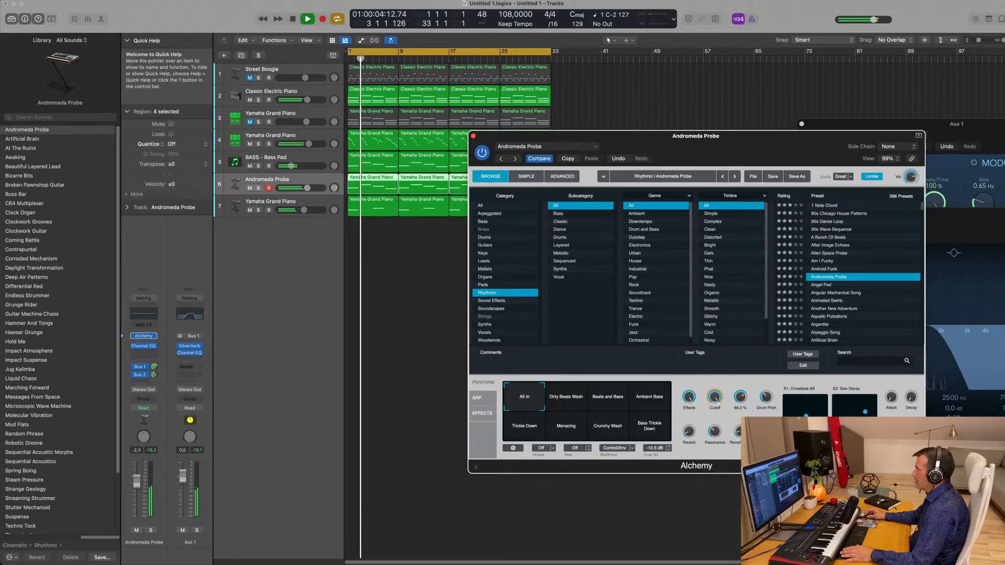
- Move the point in Alchemy's Crossfade AB pad while repeatedly replaying the arrangement from the start
{"action": "left_click_drag", "start_coordinate": [785, 399], "coordinate": [799, 411]}
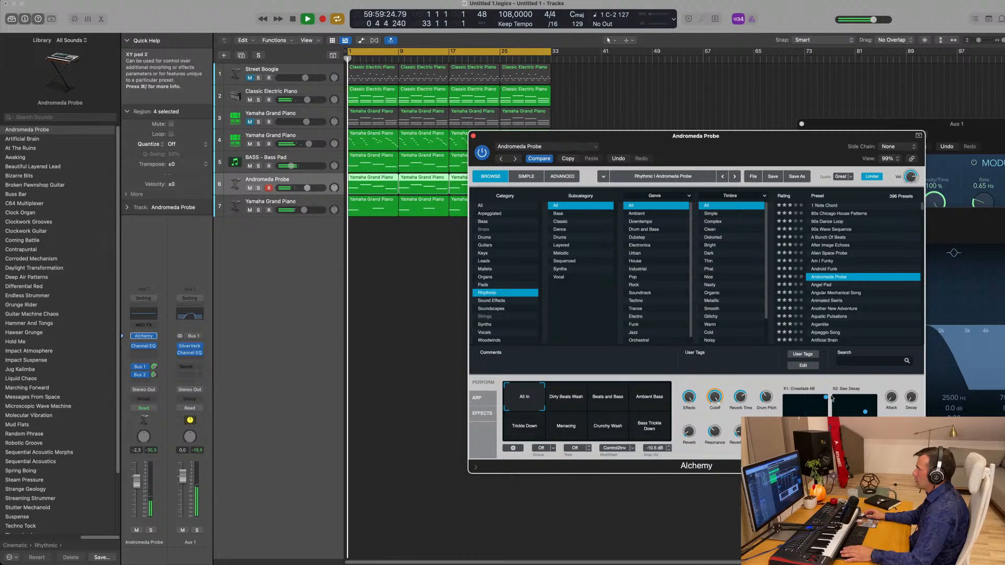
{"action": "key", "text": "Return"}
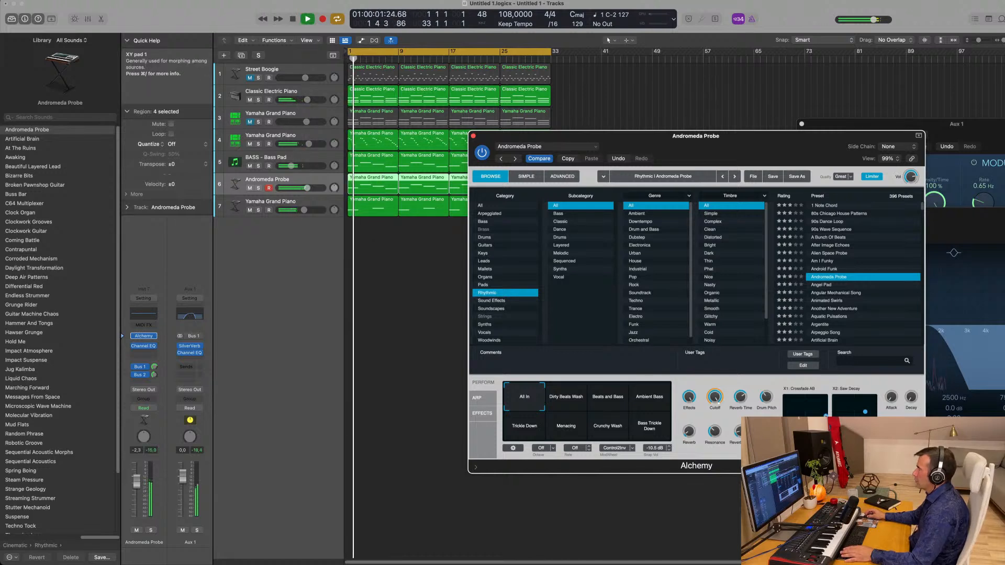
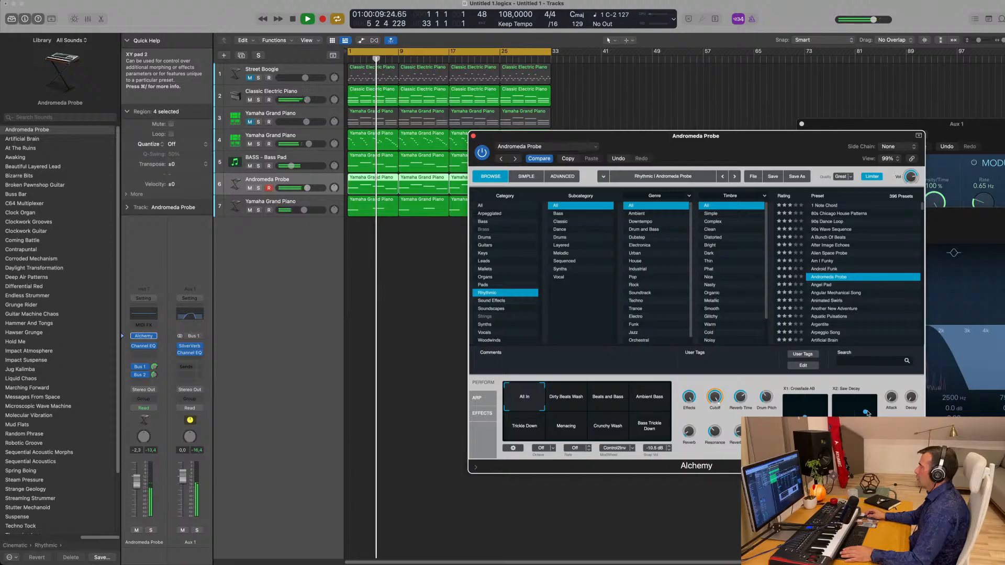
{"action": "key", "text": "Return"}
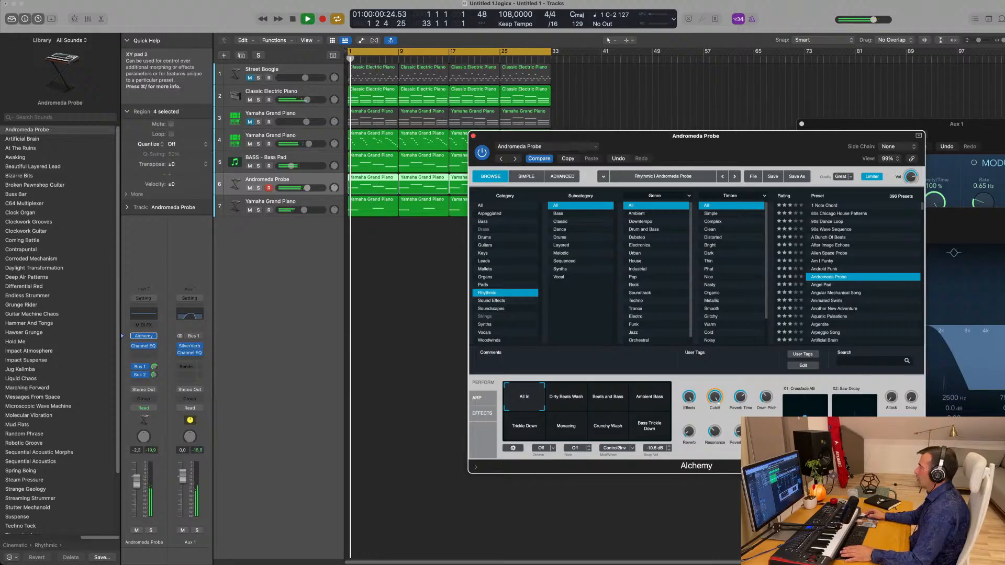
{"action": "key", "text": "Return"}
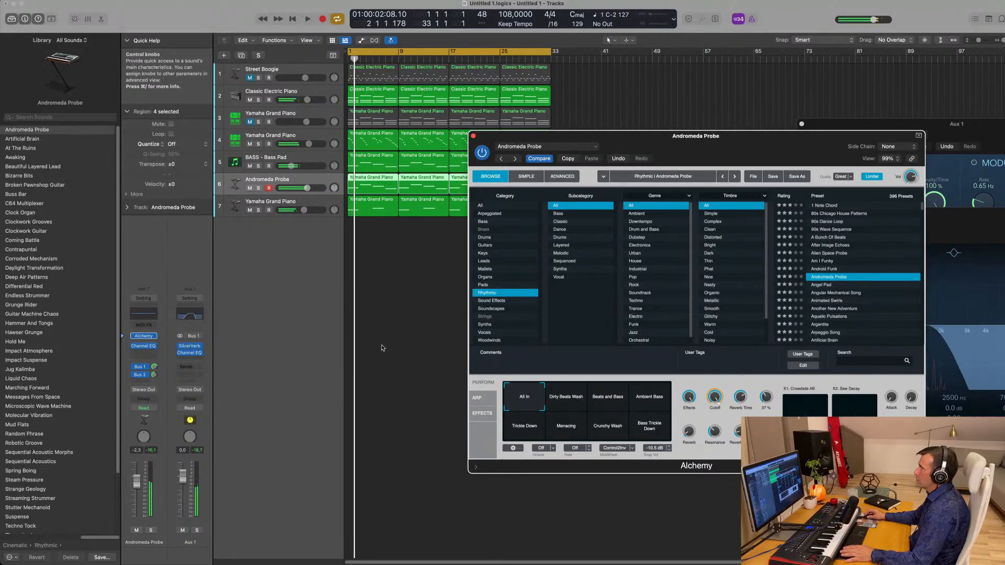
{"action": "key", "text": "Return"}
- Solo the Andromeda Probe track and try different positions in Alchemy's XY pads, replaying from the start
{"action": "left_click", "coordinate": [151, 531]}
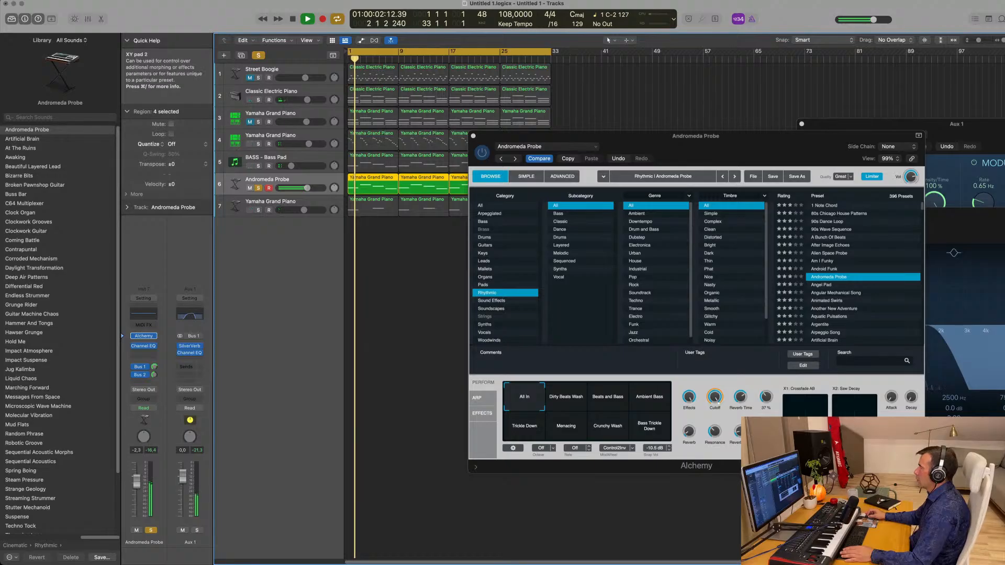
{"action": "left_click", "coordinate": [855, 429]}
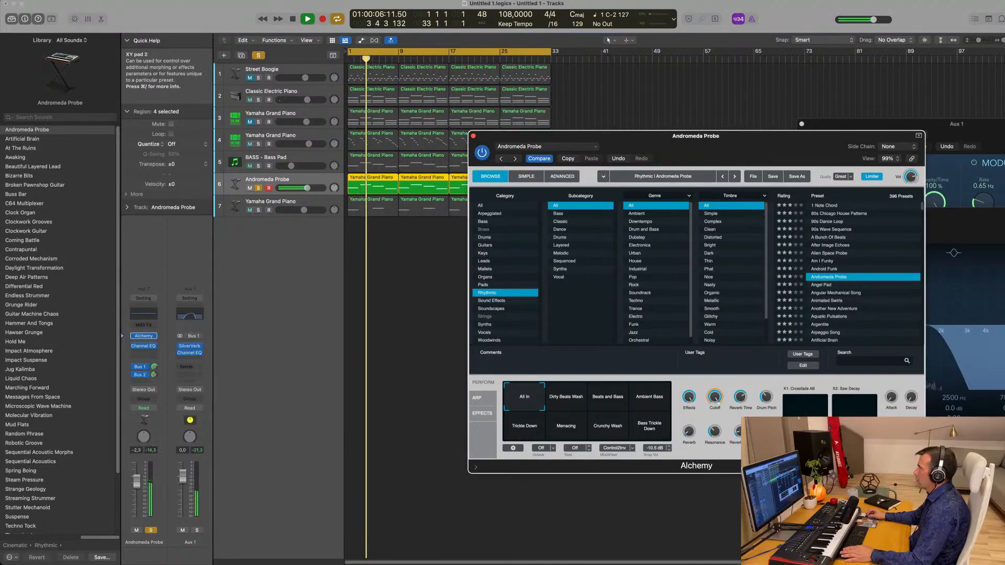
{"action": "left_click_drag", "start_coordinate": [834, 413], "coordinate": [814, 396]}
{"action": "key", "text": "Return"}
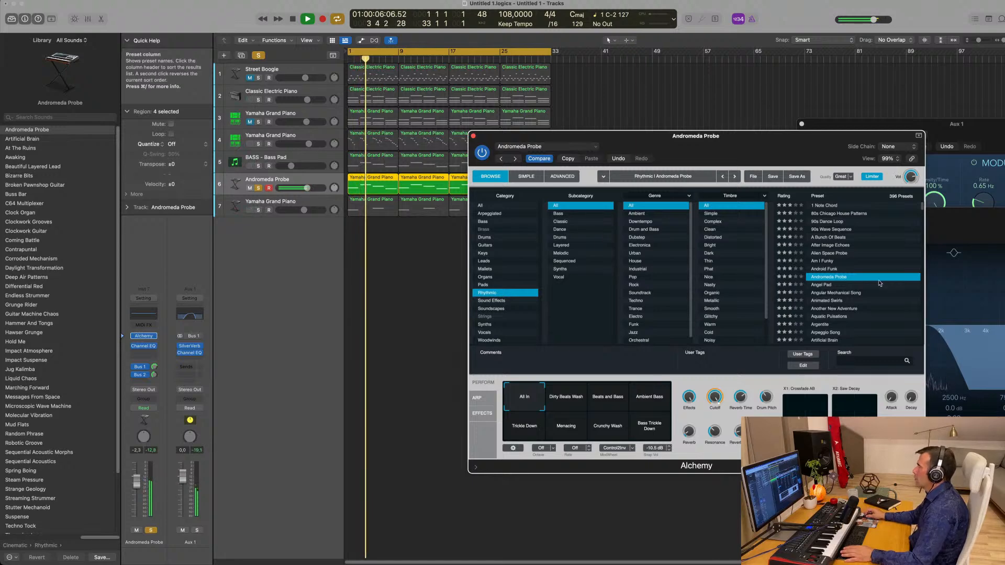
- Try the Angel Pad and Animated Swirls presets in Alchemy, and take the track out of solo
{"action": "key", "text": "Return"}
{"action": "key", "text": "Down"}
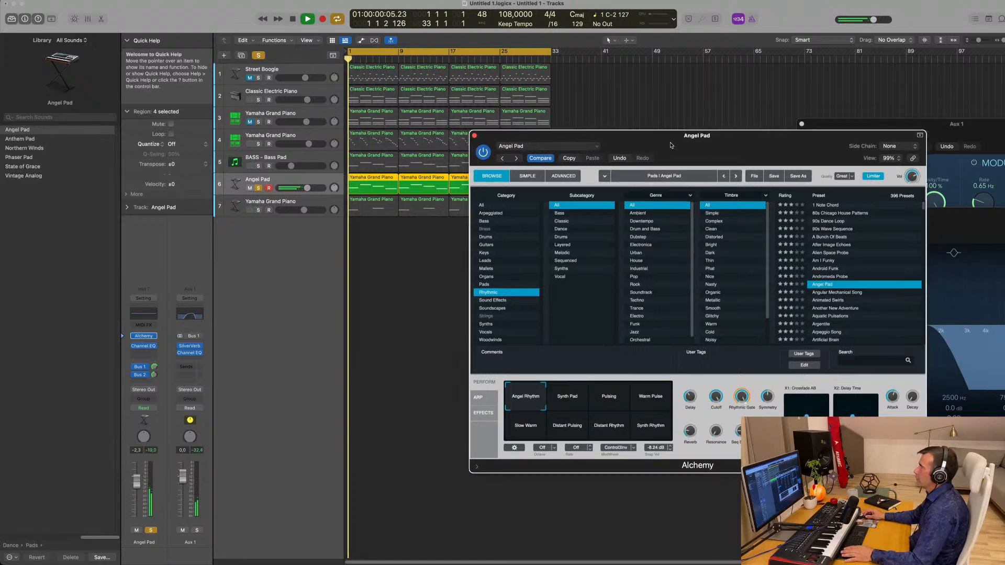
{"action": "left_click", "coordinate": [259, 188]}
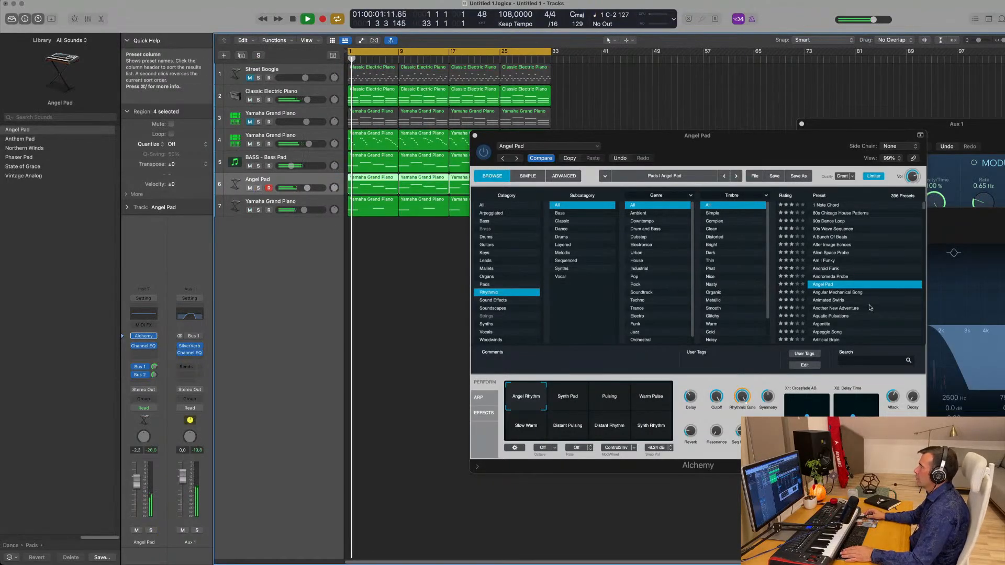
{"action": "left_click", "coordinate": [838, 301]}
{"action": "scroll", "coordinate": [843, 282], "scroll_direction": "down", "scroll_amount": 2}
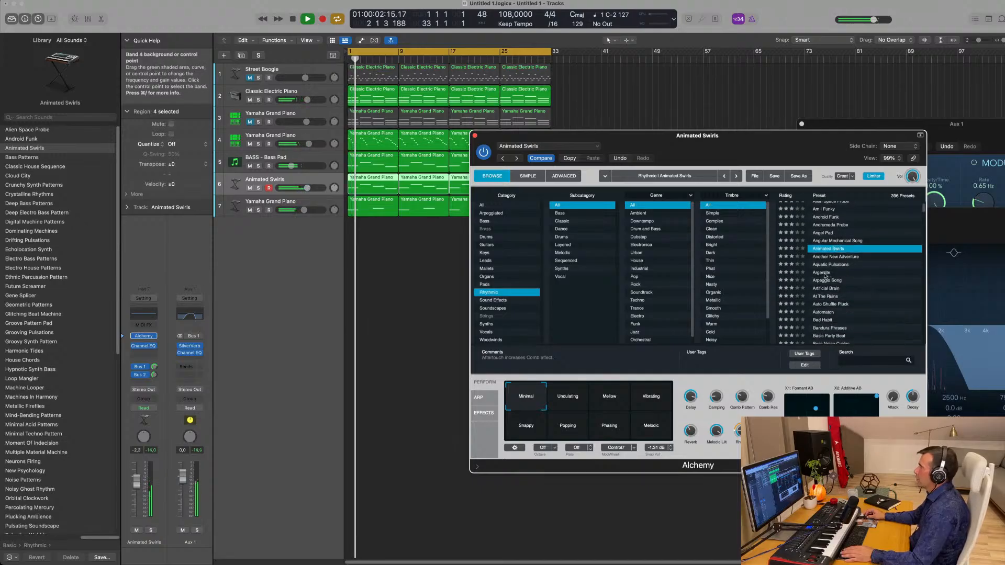
- Load the Argentite preset in Alchemy and raise the track's volume to 1.1 dB
{"action": "left_click", "coordinate": [855, 276]}
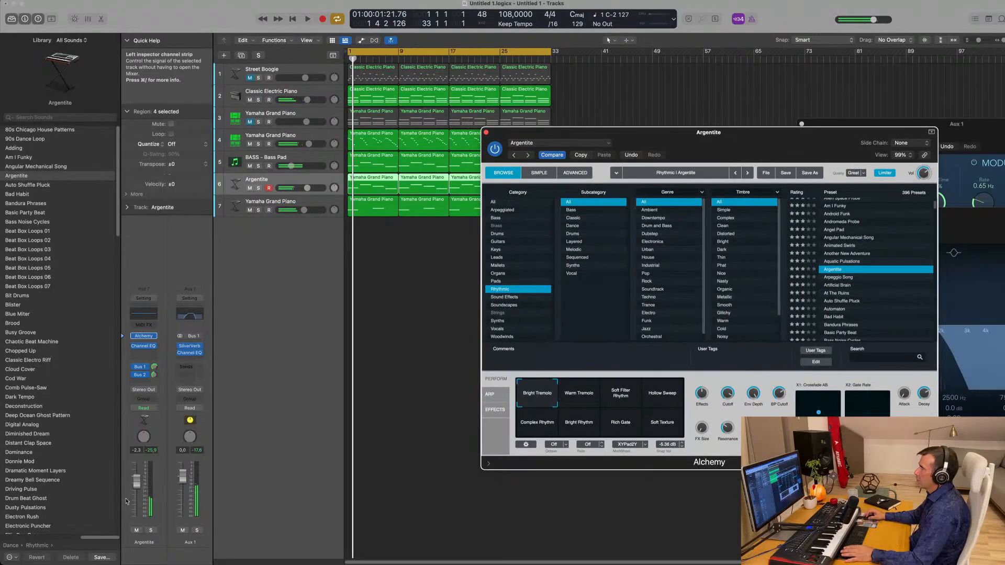
{"action": "key", "text": "space"}
{"action": "left_click_drag", "start_coordinate": [137, 482], "coordinate": [139, 472]}
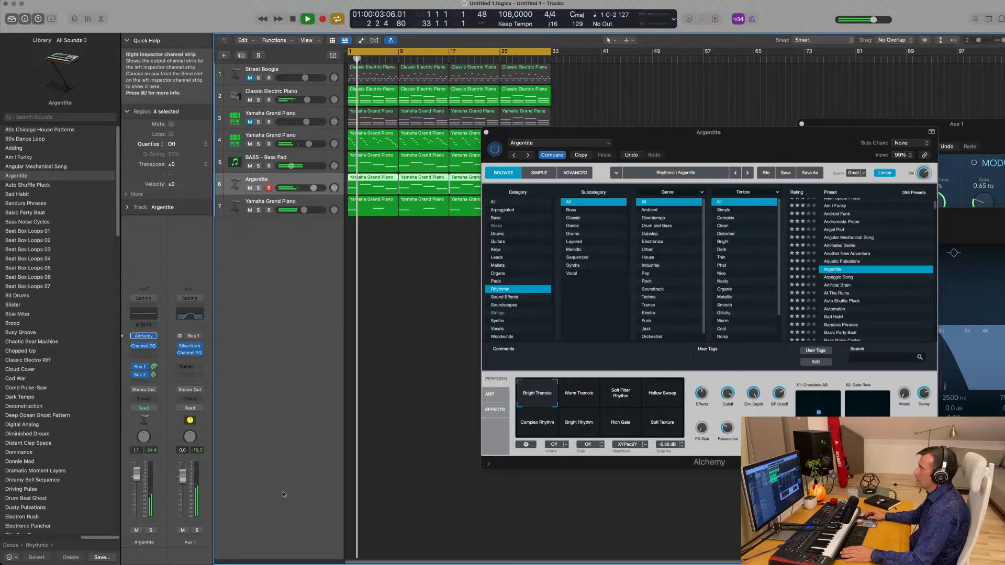
- Audition Argentite's Warm Tremolo, Soft Filter Rhythm, Hollow Sweep and Complex Rhythm snapshots during playback and return to Bright Tremolo
{"action": "left_click", "coordinate": [585, 396]}
{"action": "key", "text": "space"}
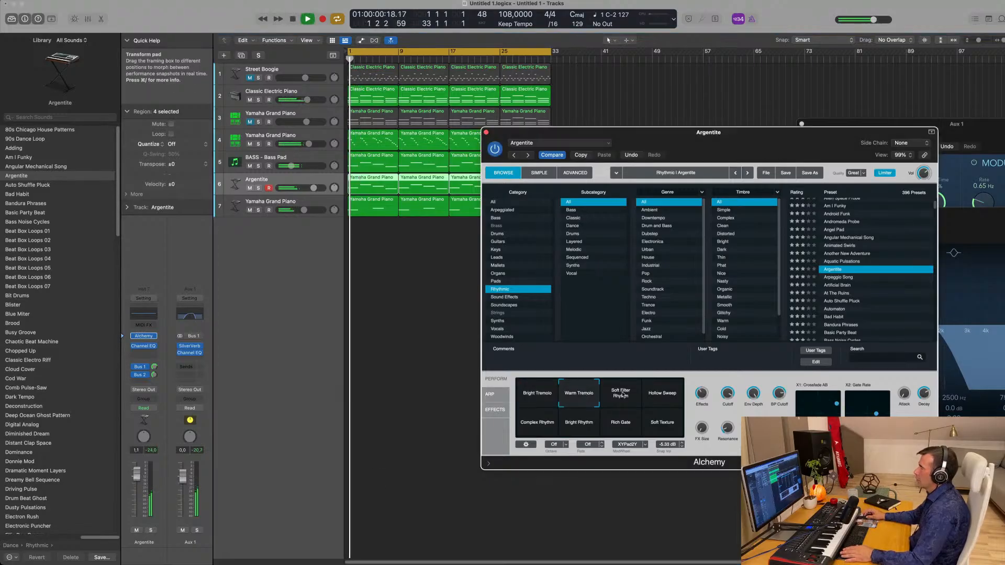
{"action": "left_click", "coordinate": [623, 396]}
{"action": "left_click", "coordinate": [663, 396]}
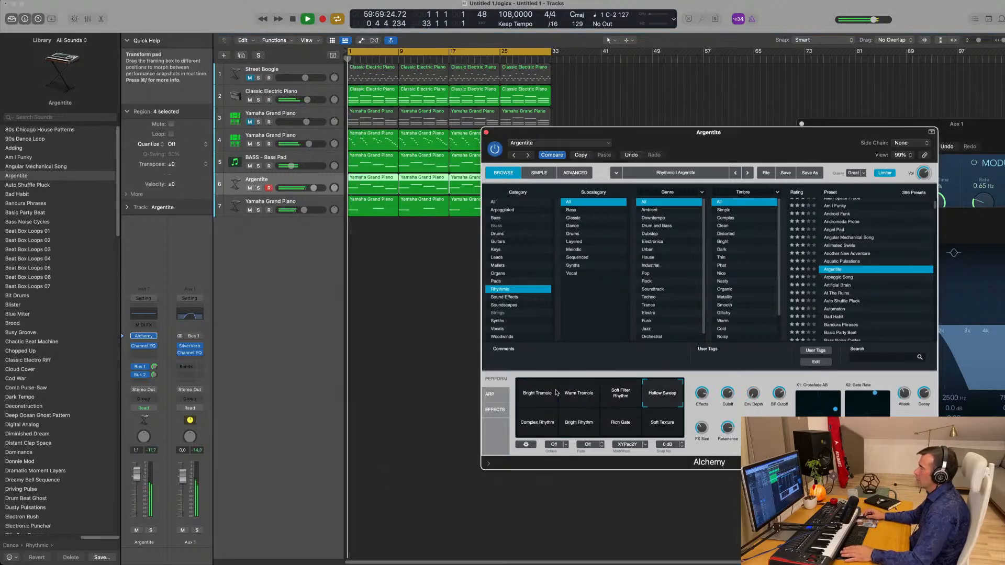
{"action": "left_click", "coordinate": [530, 397]}
{"action": "left_click", "coordinate": [532, 425]}
{"action": "key", "text": "space"}
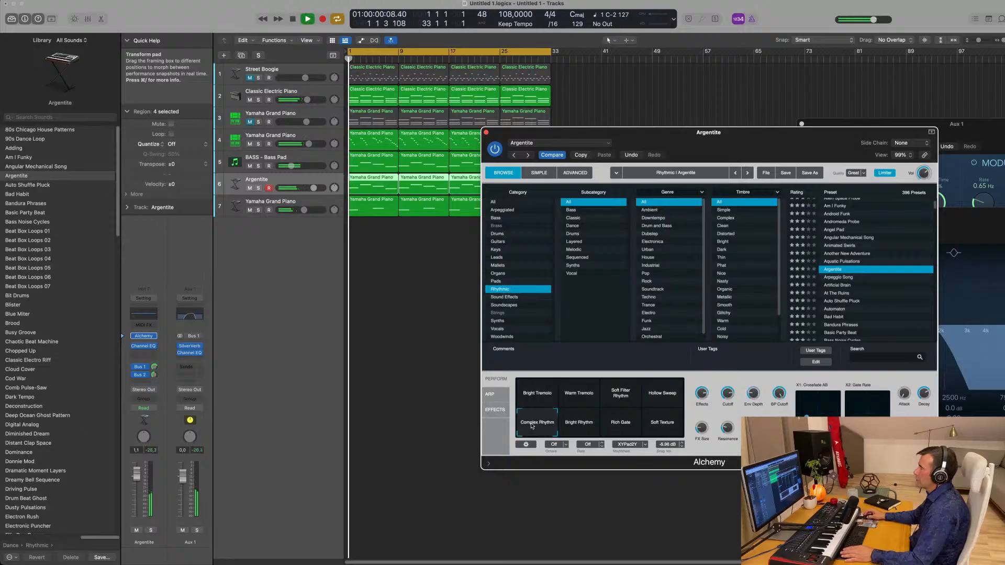
{"action": "left_click", "coordinate": [536, 398]}
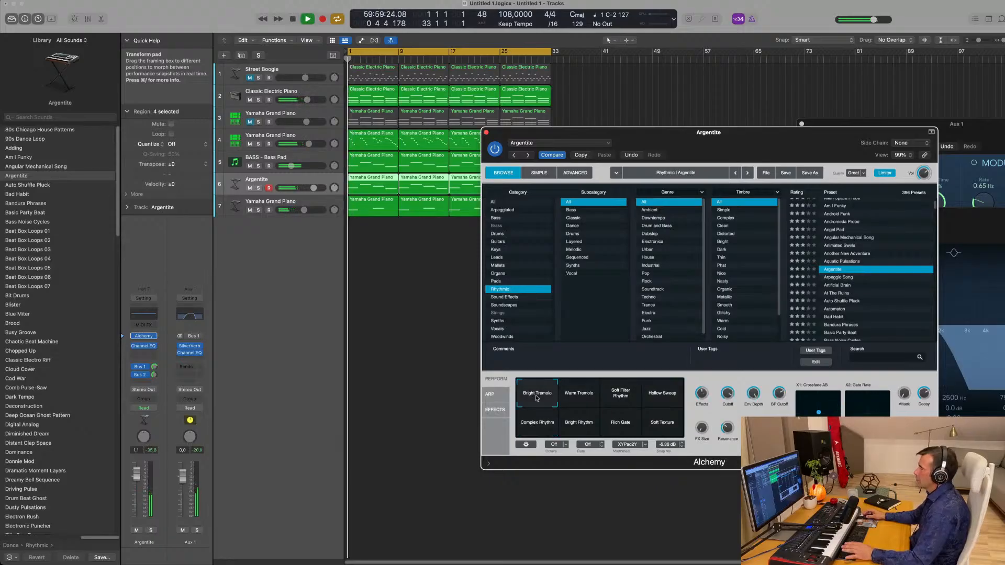
- Fine-tune the Argentite track's volume to 1.2 dB, close the Alchemy window and deselect the regions
{"action": "left_click", "coordinate": [137, 474]}
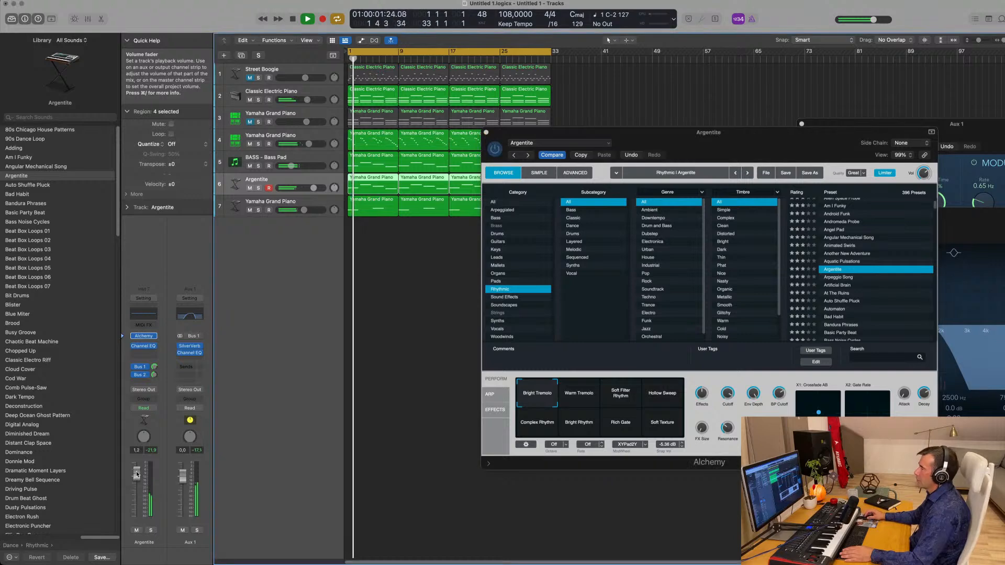
{"action": "left_click_drag", "start_coordinate": [489, 133], "coordinate": [353, 239]}
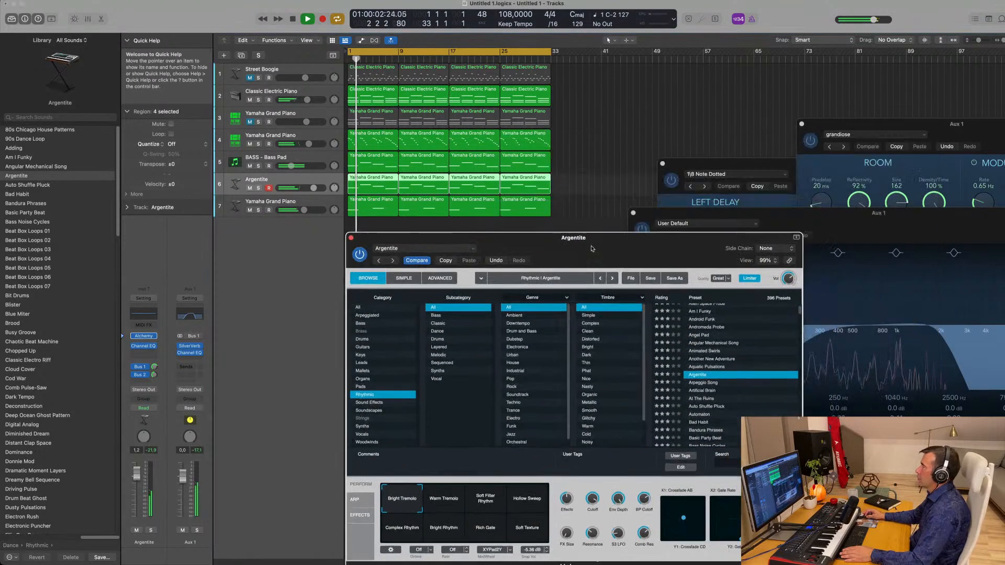
{"action": "left_click", "coordinate": [351, 238]}
{"action": "scroll", "coordinate": [456, 327], "scroll_direction": "up", "scroll_amount": 3}
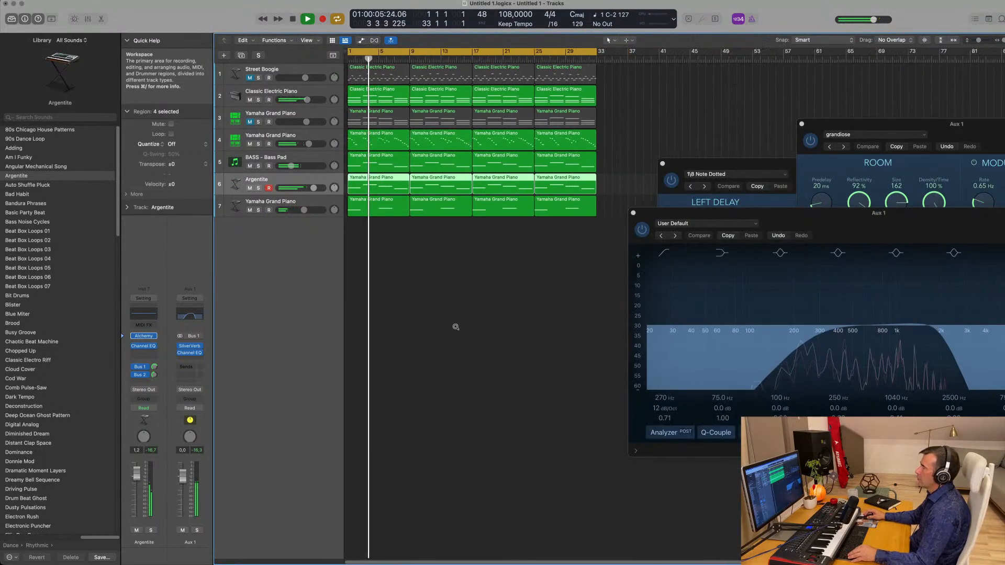
{"action": "scroll", "coordinate": [456, 327], "scroll_direction": "down", "scroll_amount": 2}
{"action": "left_click", "coordinate": [623, 94]}
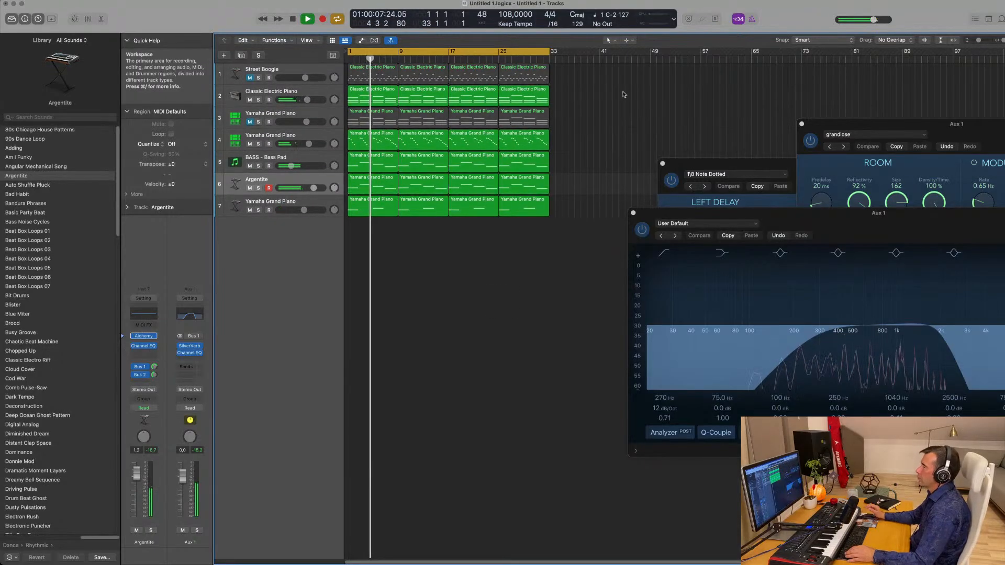
- Solo the Argentite track briefly to hear it alone, and return to the full mix
{"action": "scroll", "coordinate": [622, 126], "scroll_direction": "down", "scroll_amount": 2}
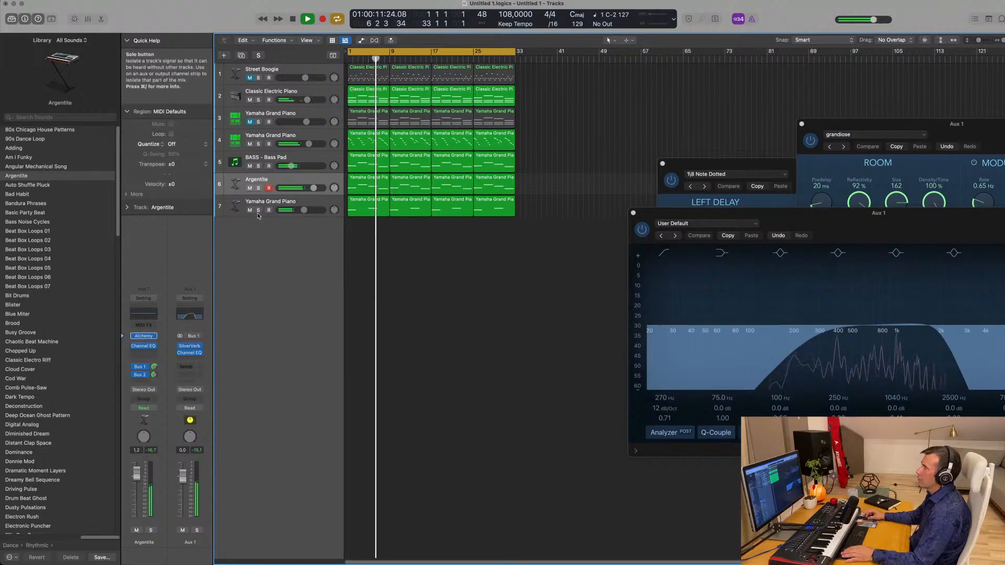
{"action": "left_click", "coordinate": [258, 188]}
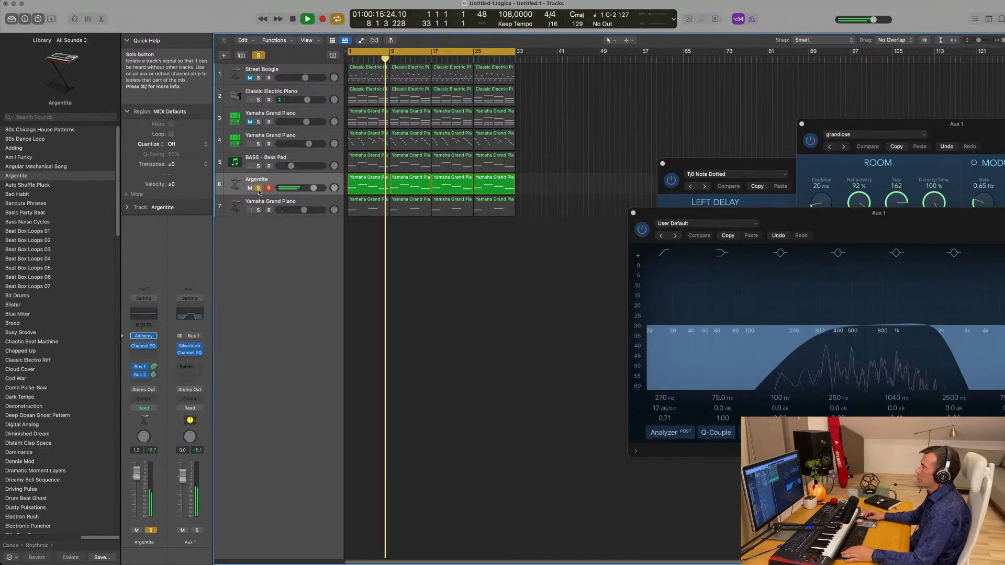
{"action": "left_click", "coordinate": [259, 188]}
- Mute the Classic Electric Piano track and replay the arrangement from the start
{"action": "key", "text": "Return"}
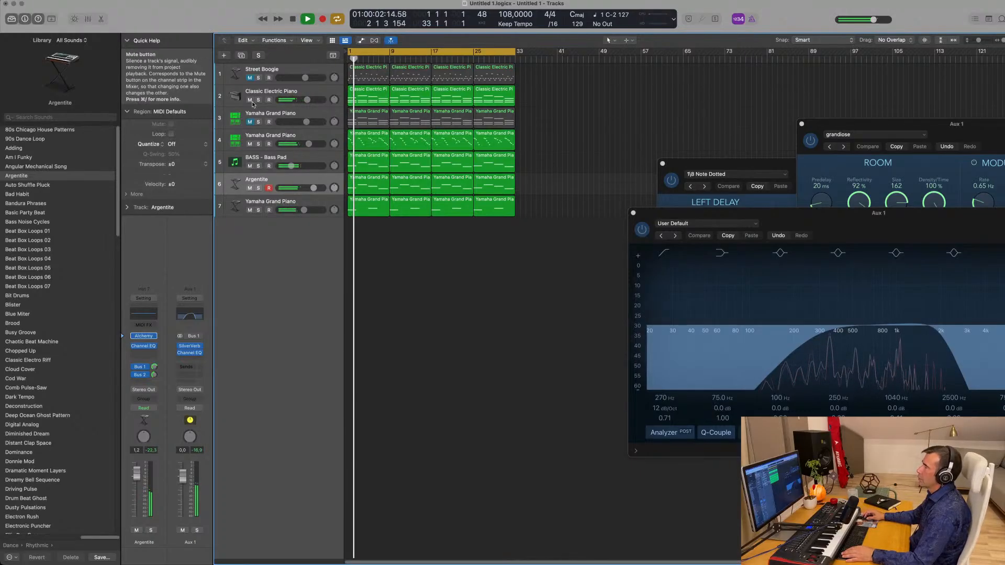
{"action": "left_click", "coordinate": [250, 100]}
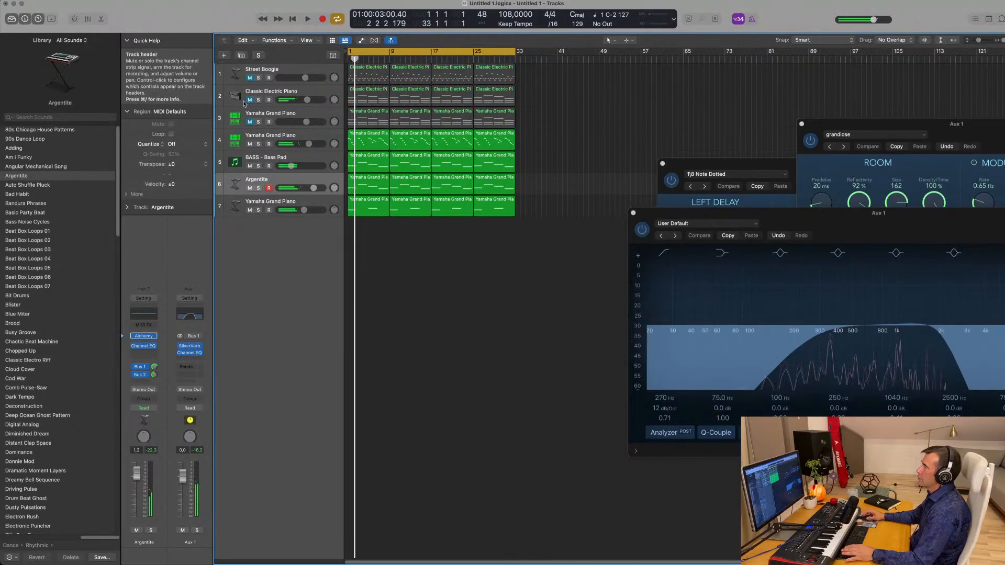
{"action": "key", "text": "Return"}
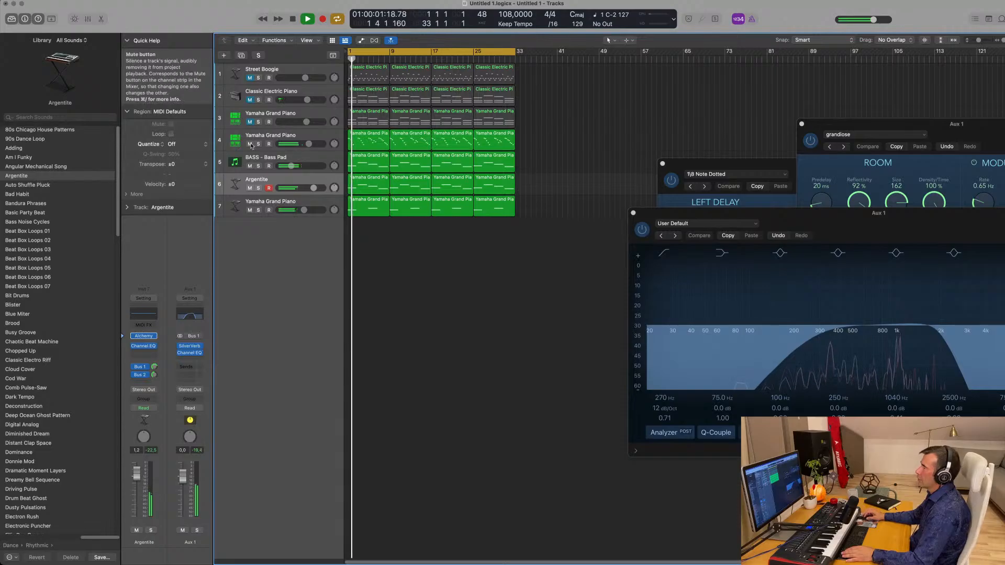
- Add an empty duplicate of the Yamaha Grand Piano track 7 with the same settings
{"action": "left_click", "coordinate": [318, 204]}
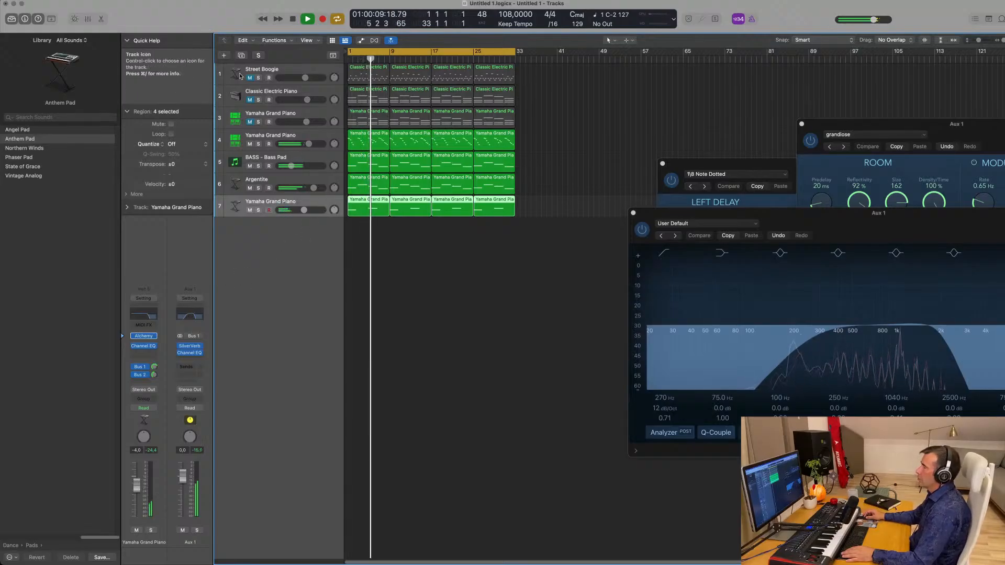
{"action": "key", "text": "super+d"}
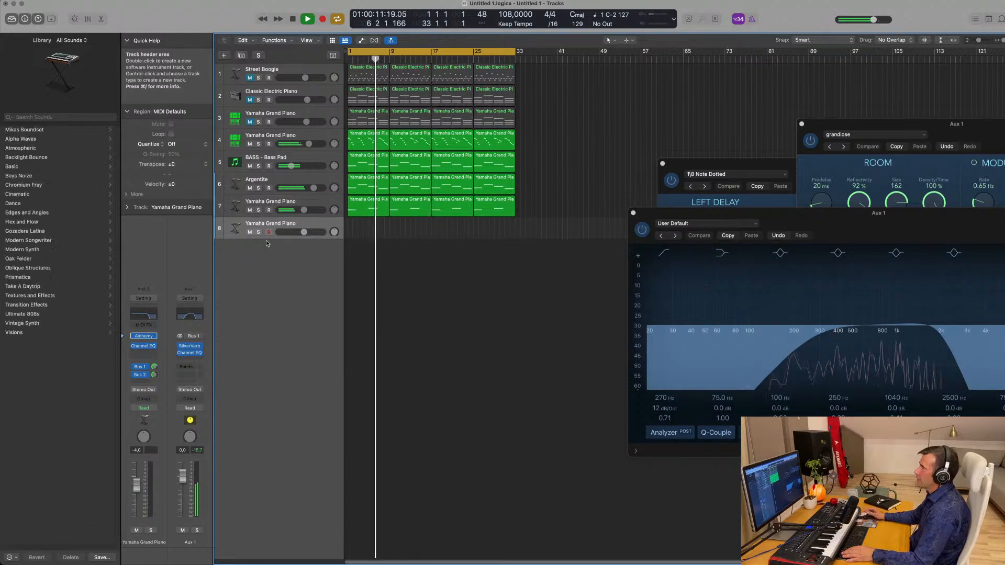
- Duplicate the Argentite track, copy its first region onto the new track and repeat that region three times
{"action": "left_click", "coordinate": [283, 181]}
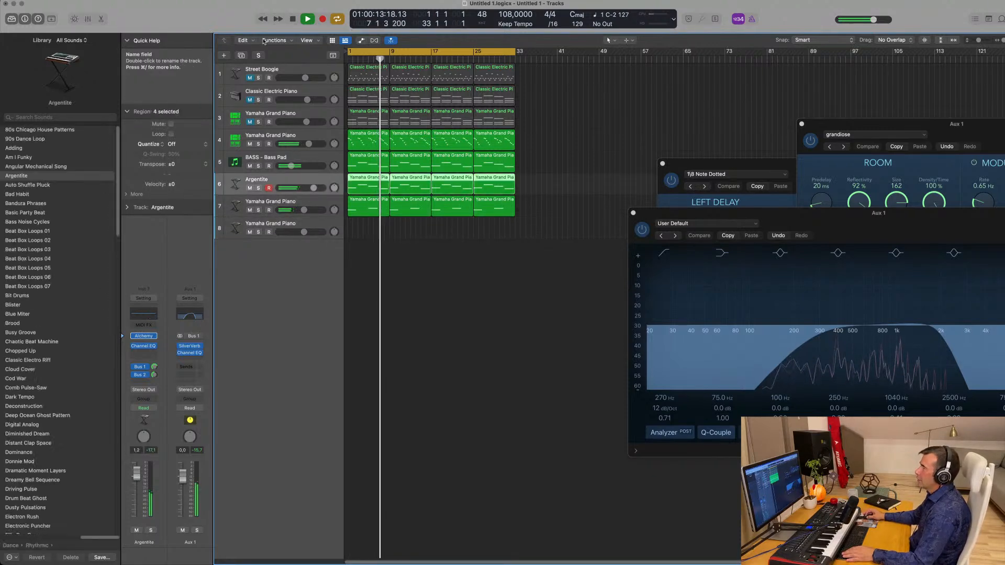
{"action": "left_click", "coordinate": [240, 56]}
{"action": "left_click_drag", "start_coordinate": [369, 179], "coordinate": [370, 208]}
{"action": "key", "text": "super+r"}
{"action": "key", "text": "super+r"}
{"action": "key", "text": "super+r"}
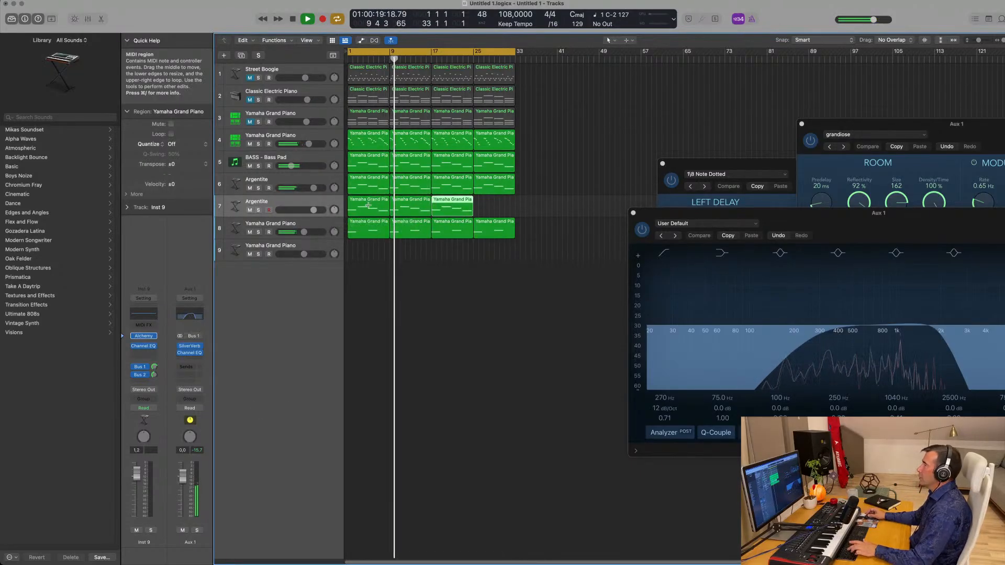
- Select the duplicated Argentite track, restart playback from the beginning and open its Alchemy instrument
{"action": "left_click", "coordinate": [334, 205]}
{"action": "key", "text": "Return"}
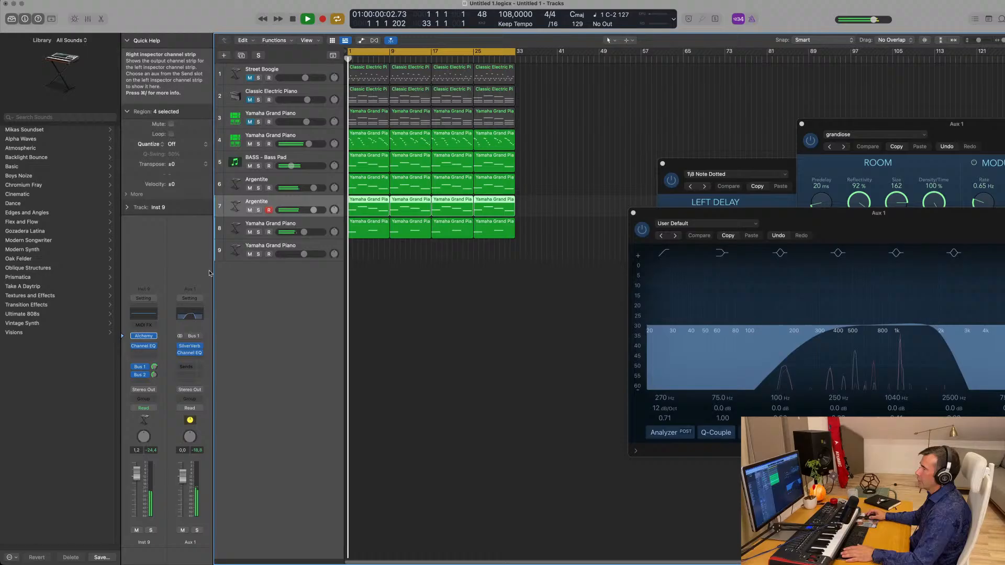
{"action": "left_click", "coordinate": [145, 337]}
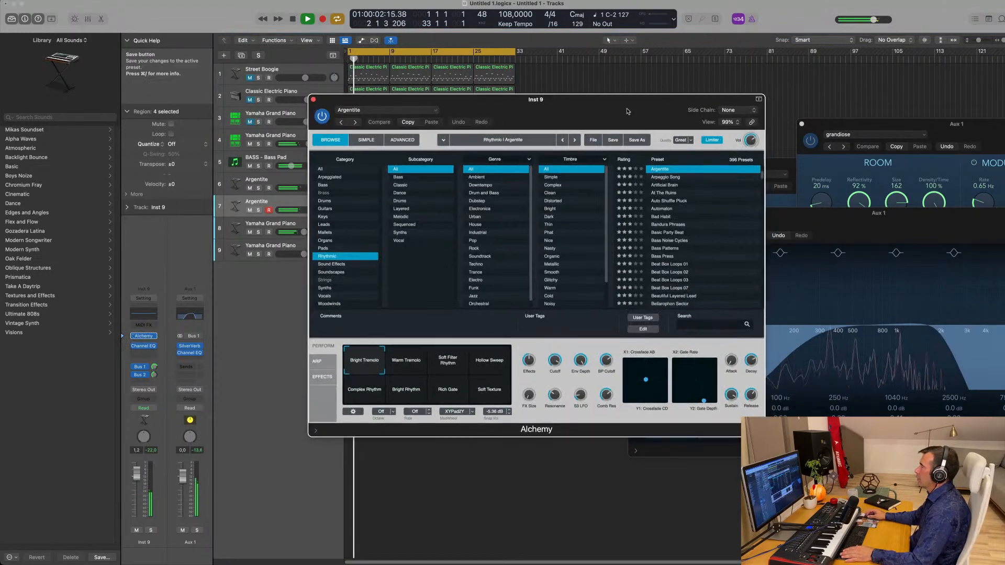
- Load the Rhythmic preset Bad Habit in the duplicated track's Alchemy and move the plug-in window clear of the track headers
{"action": "key", "text": "space"}
{"action": "scroll", "coordinate": [705, 239], "scroll_direction": "down", "scroll_amount": 10}
{"action": "key", "text": "space"}
{"action": "scroll", "coordinate": [704, 239], "scroll_direction": "up", "scroll_amount": 8}
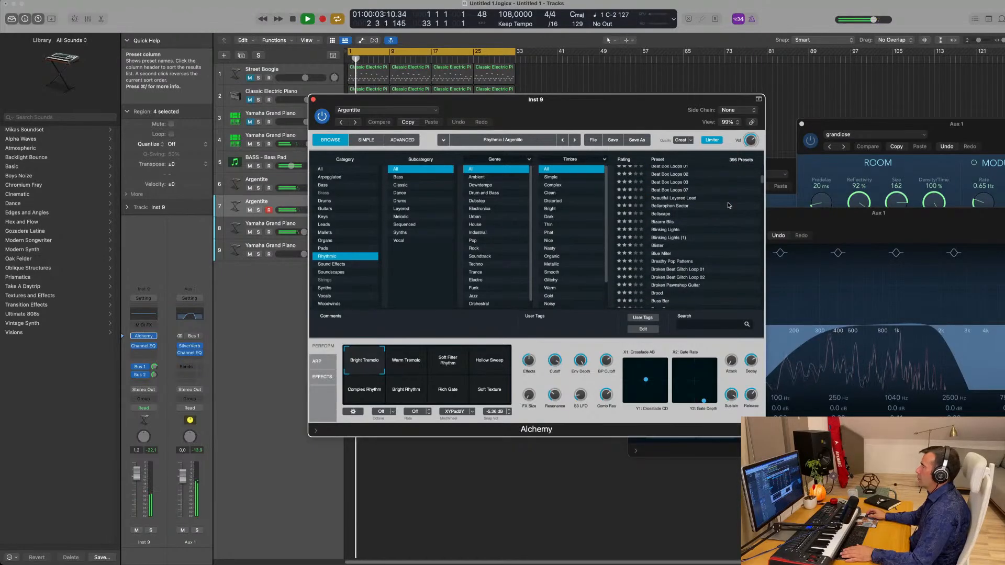
{"action": "scroll", "coordinate": [729, 205], "scroll_direction": "up", "scroll_amount": 3}
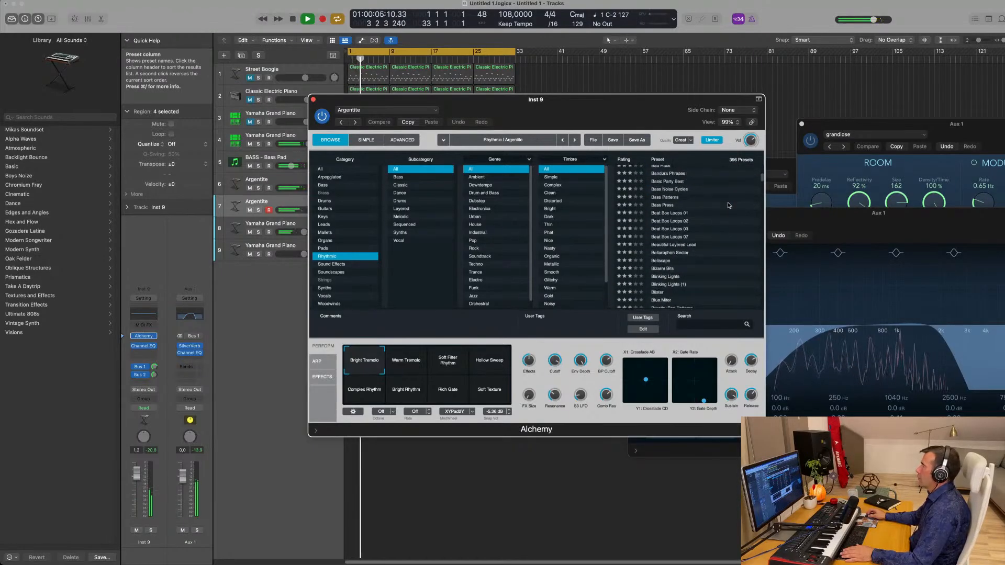
{"action": "scroll", "coordinate": [730, 205], "scroll_direction": "up", "scroll_amount": 4}
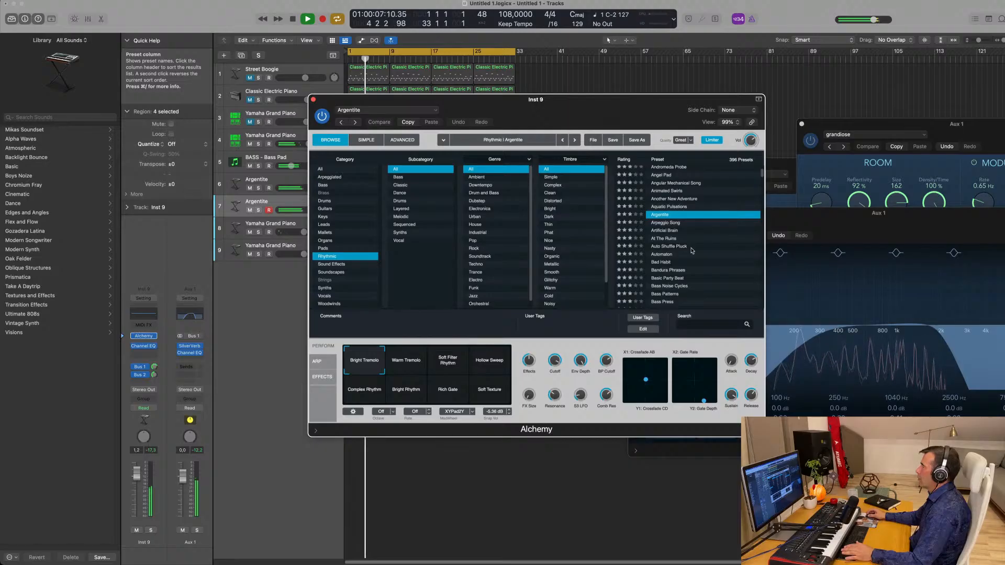
{"action": "left_click", "coordinate": [668, 261]}
{"action": "left_click_drag", "start_coordinate": [593, 109], "coordinate": [785, 90]}
{"action": "key", "text": "space"}
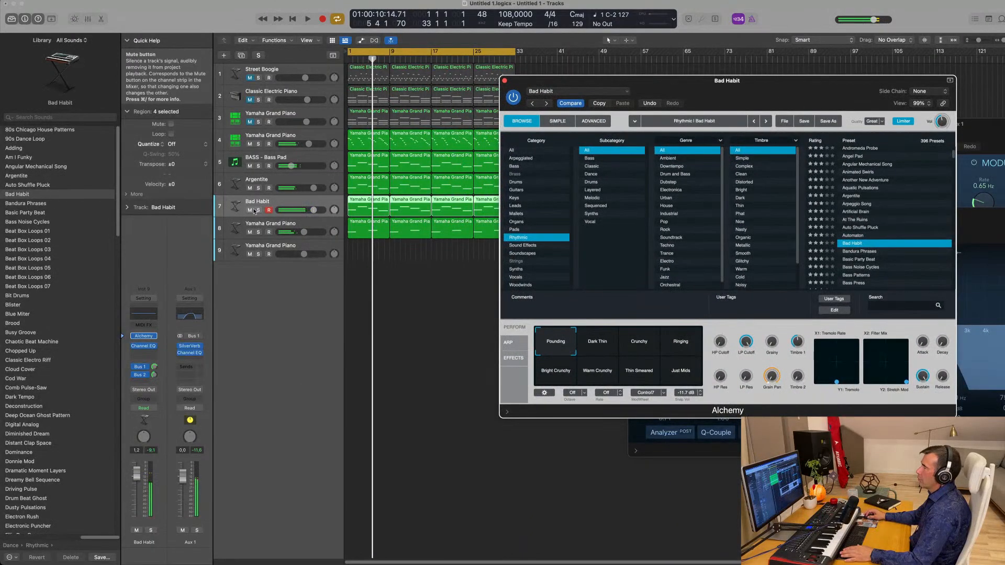
- Replay from the start with the Bad Habit track soloed and turn its Bus 1 and Bus 2 sends down
{"action": "key", "text": "space"}
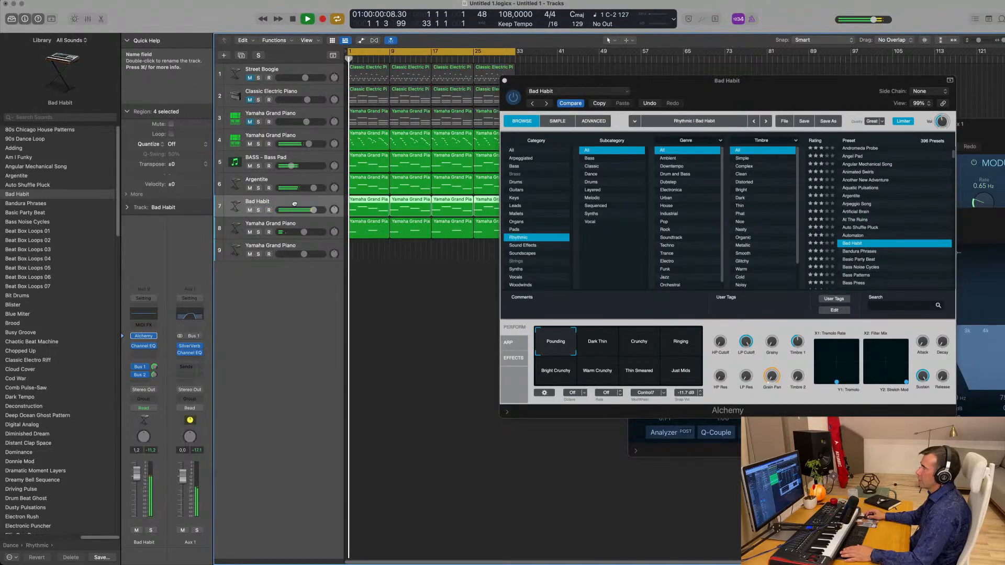
{"action": "left_click", "coordinate": [258, 210]}
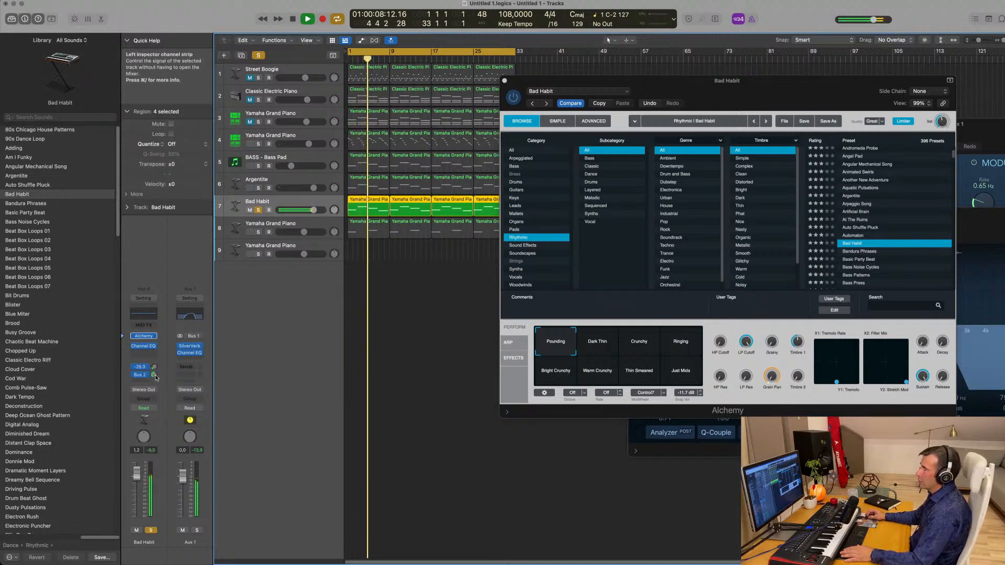
{"action": "left_click_drag", "start_coordinate": [154, 368], "coordinate": [154, 387]}
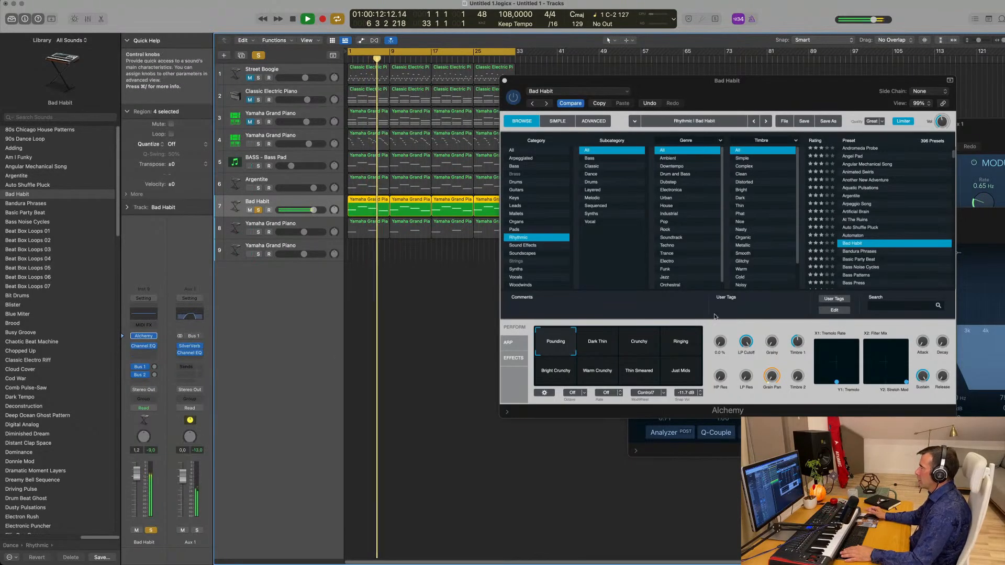
- Switch the preset to its Dark Thin snapshot, unsolo the Bad Habit track and replay the arrangement from the start
{"action": "left_click", "coordinate": [603, 348]}
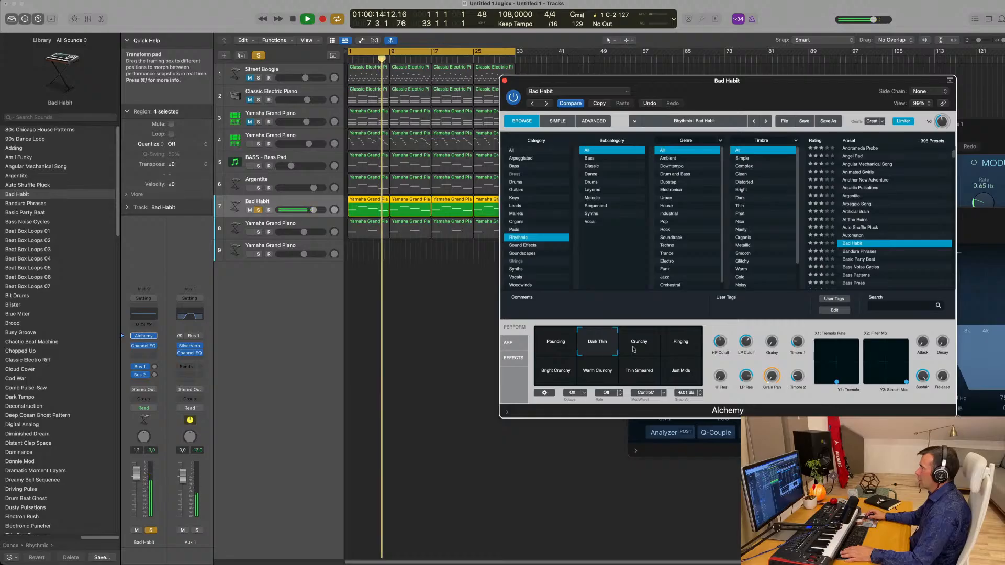
{"action": "left_click", "coordinate": [259, 210]}
{"action": "key", "text": "space"}
{"action": "key", "text": "Return"}
{"action": "key", "text": "space"}
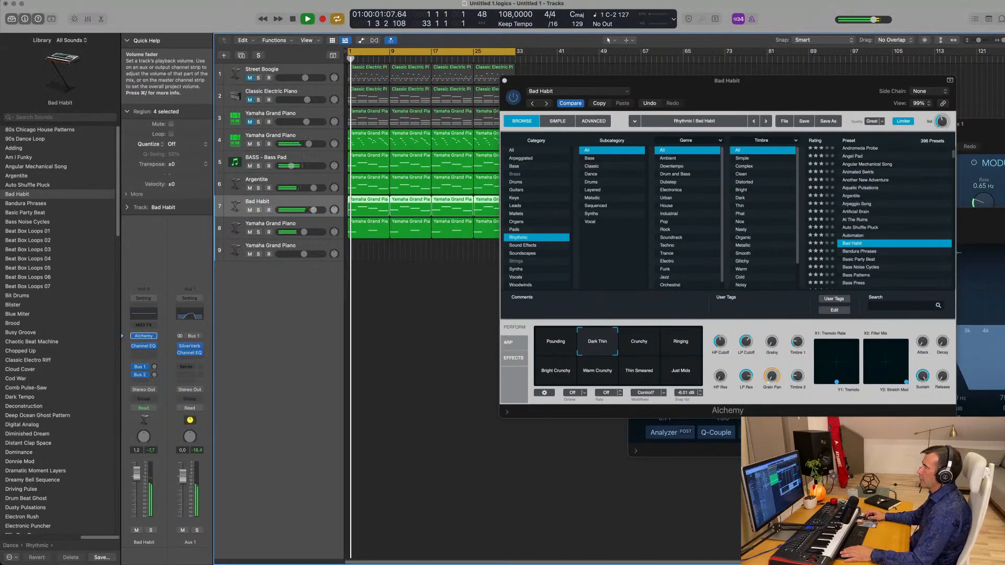
- Lower the Bad Habit track's volume to -5.3 dB and audition other snapshots against the mix, returning to Dark Thin
{"action": "left_click_drag", "start_coordinate": [313, 210], "coordinate": [290, 214]}
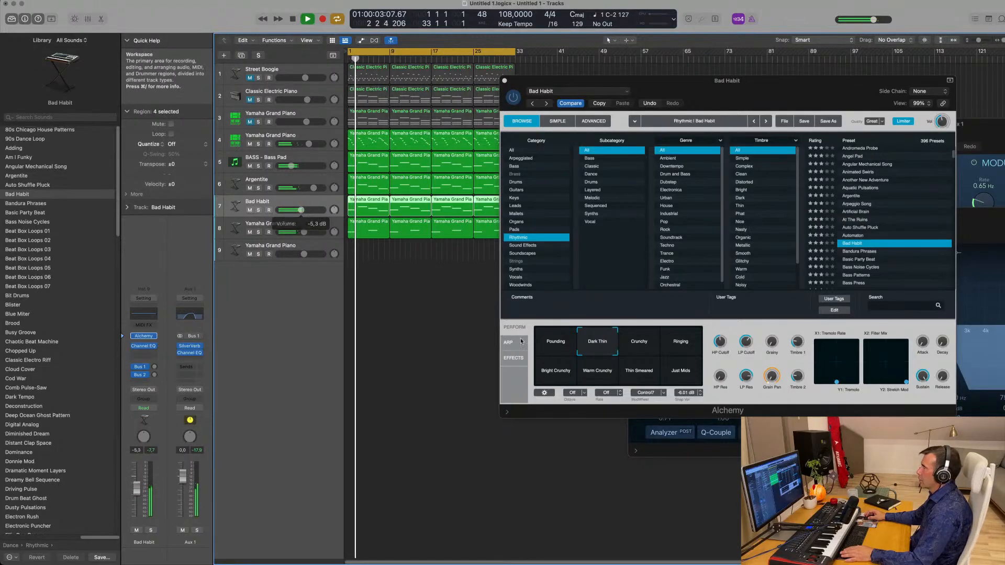
{"action": "left_click", "coordinate": [646, 350]}
{"action": "left_click", "coordinate": [681, 348]}
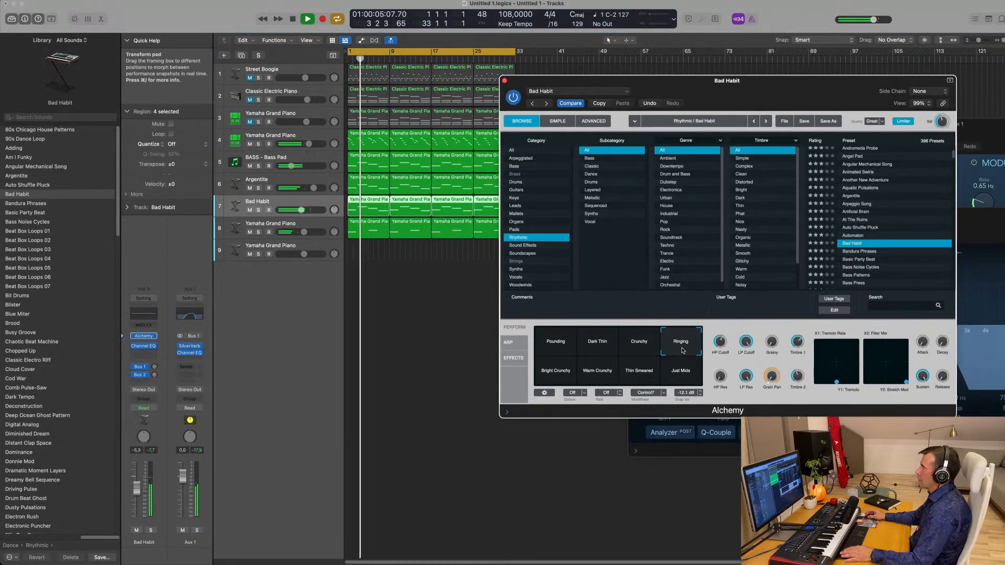
{"action": "left_click", "coordinate": [561, 374]}
{"action": "left_click", "coordinate": [602, 375]}
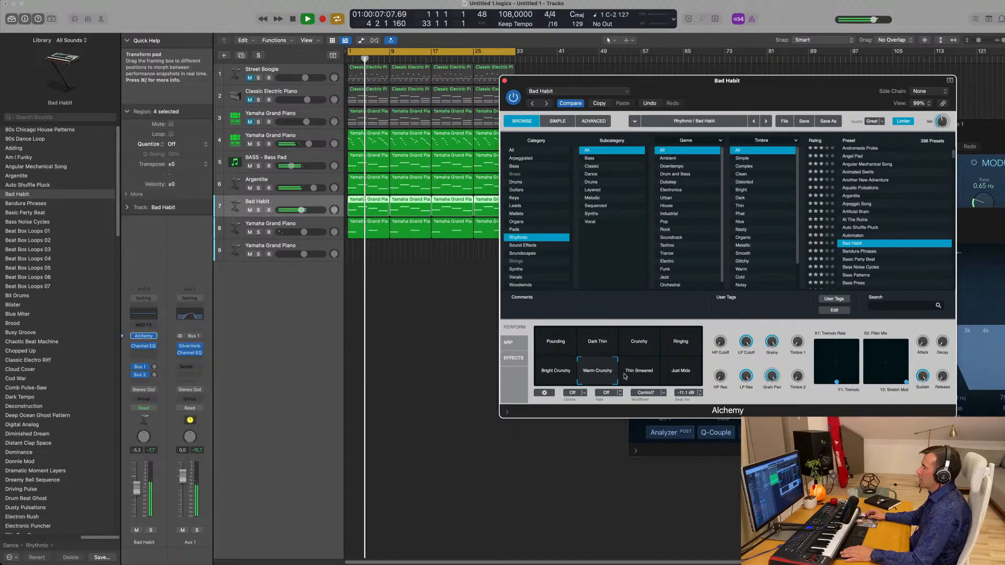
{"action": "left_click", "coordinate": [603, 350]}
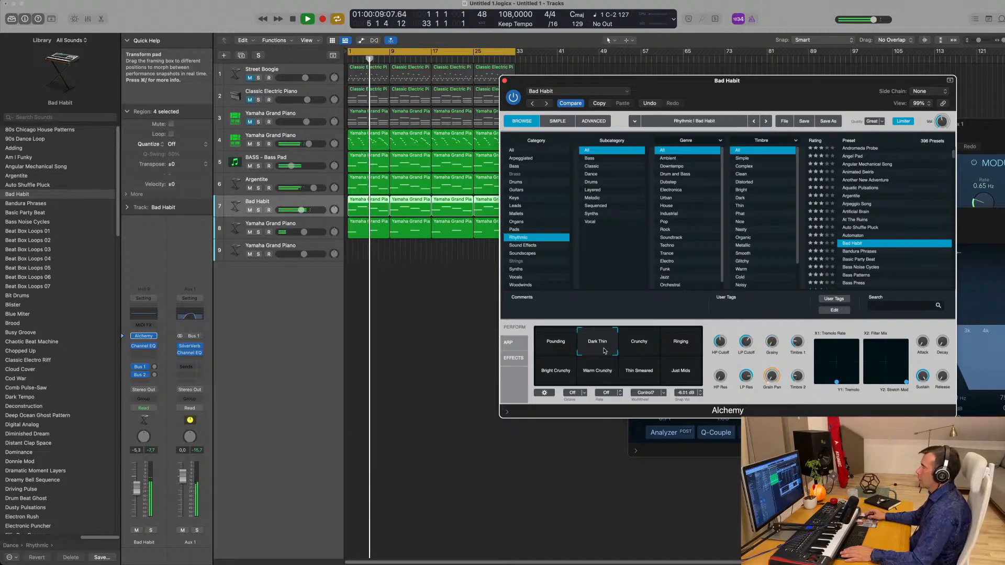
- Try the Bandura Phrases and Basic Party Beat presets on track 7 and set the track's volume to -2.3 dB
{"action": "left_click", "coordinate": [862, 253]}
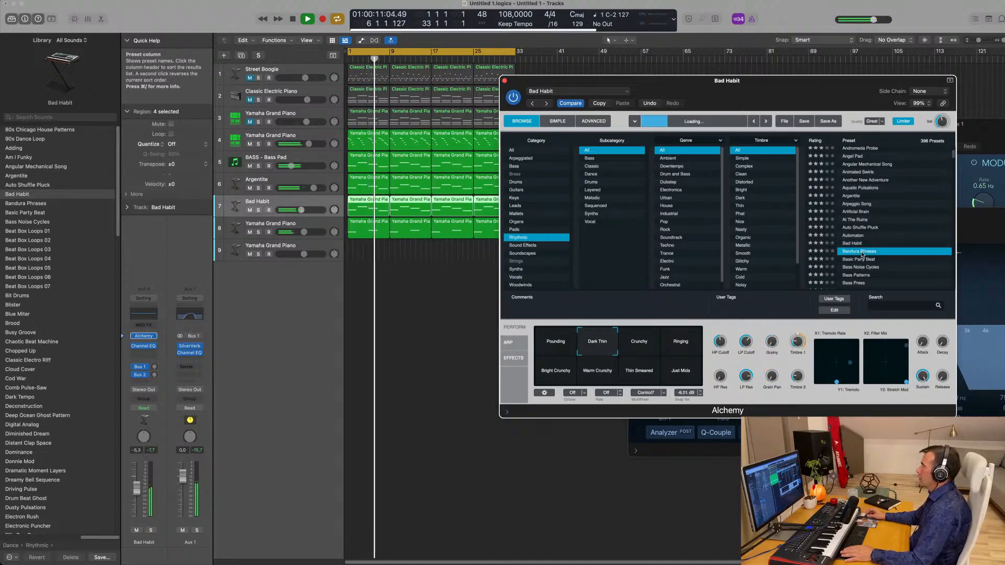
{"action": "left_click", "coordinate": [871, 260]}
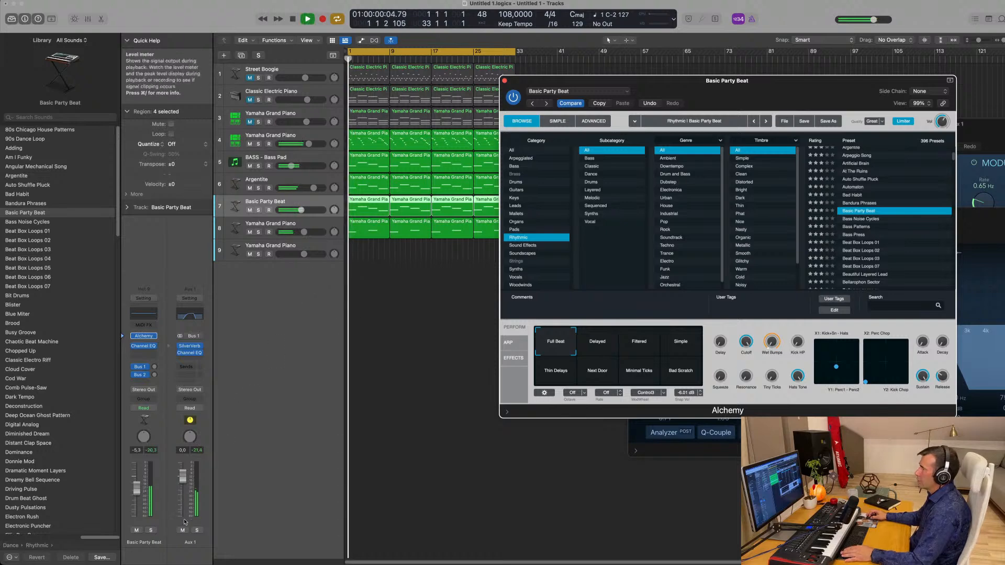
{"action": "left_click_drag", "start_coordinate": [138, 491], "coordinate": [138, 489]}
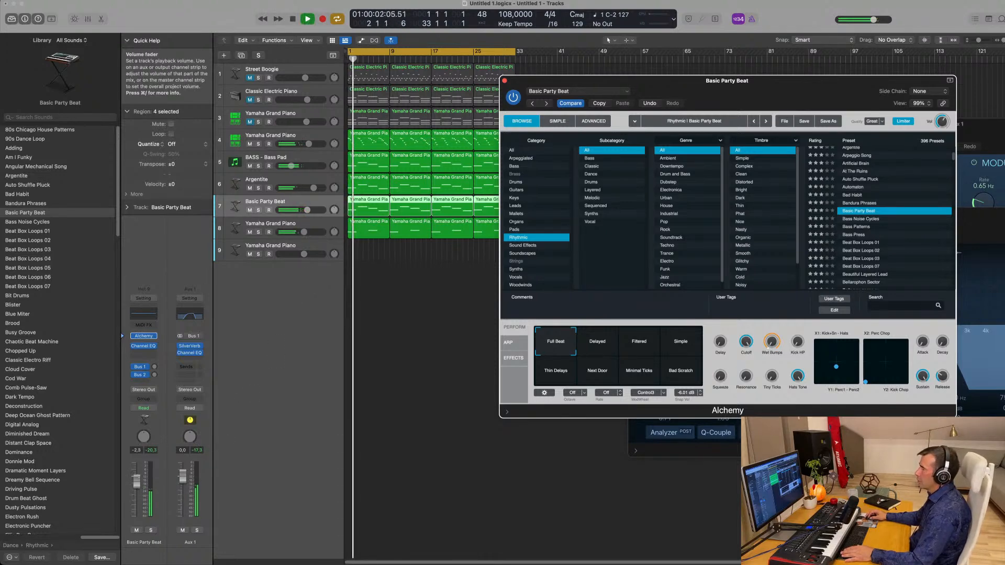
{"action": "left_click", "coordinate": [139, 482]}
- Audition all the snapshots of Basic Party Beat from Delayed through Bad Scratch, then return to Full Beat
{"action": "left_click", "coordinate": [593, 344]}
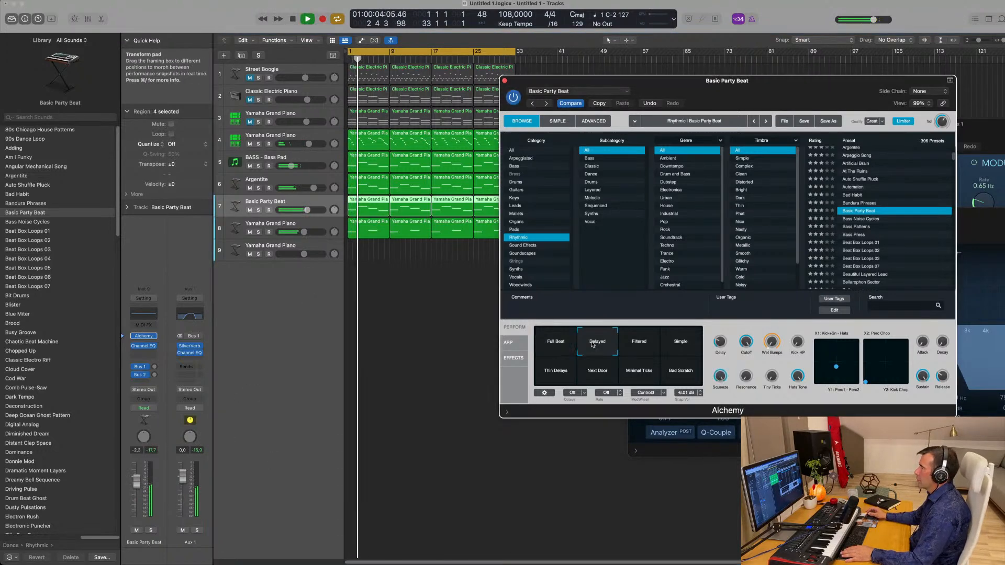
{"action": "left_click", "coordinate": [649, 345]}
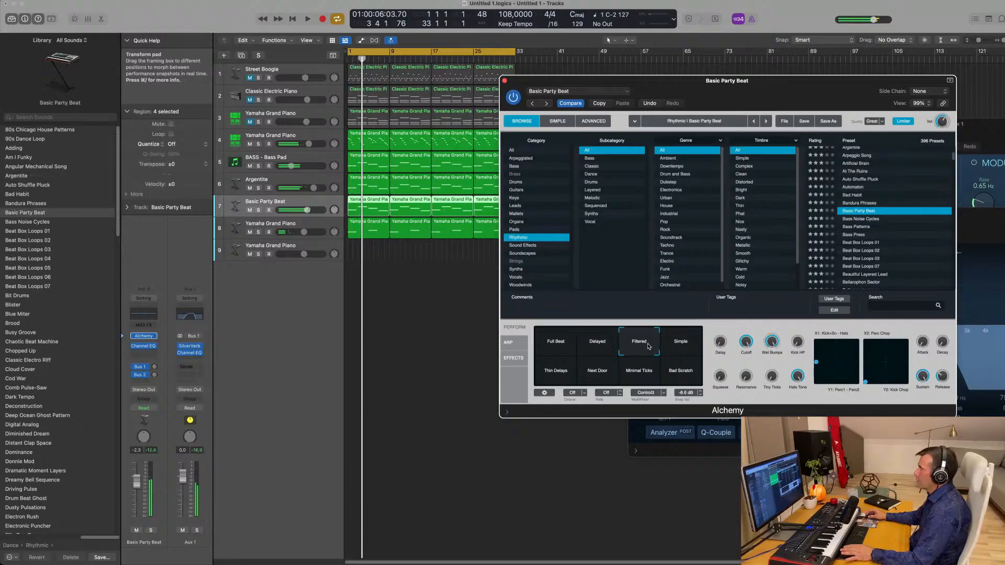
{"action": "left_click", "coordinate": [685, 344]}
{"action": "left_click", "coordinate": [566, 371]}
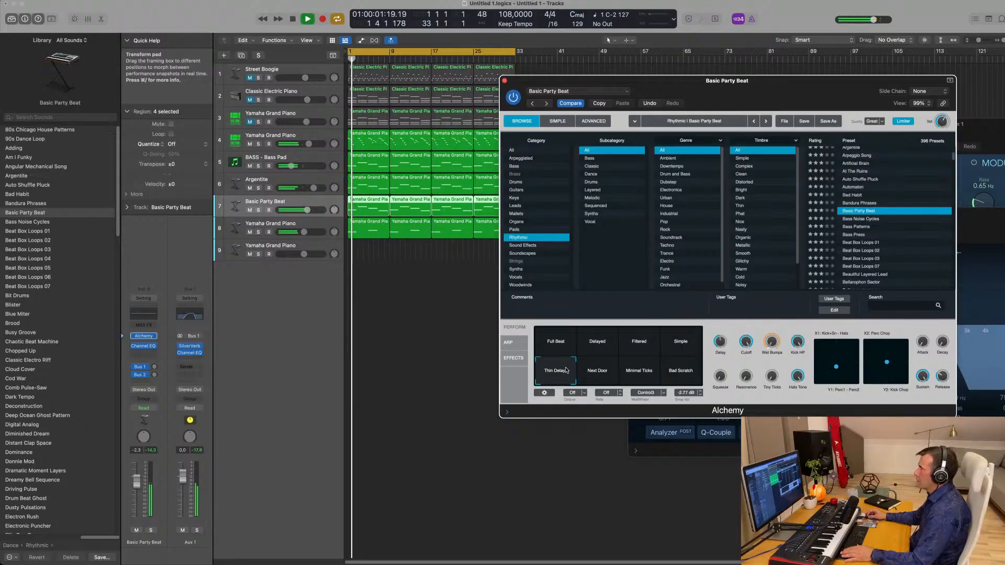
{"action": "left_click", "coordinate": [601, 377]}
{"action": "key", "text": "space"}
{"action": "left_click", "coordinate": [639, 375]}
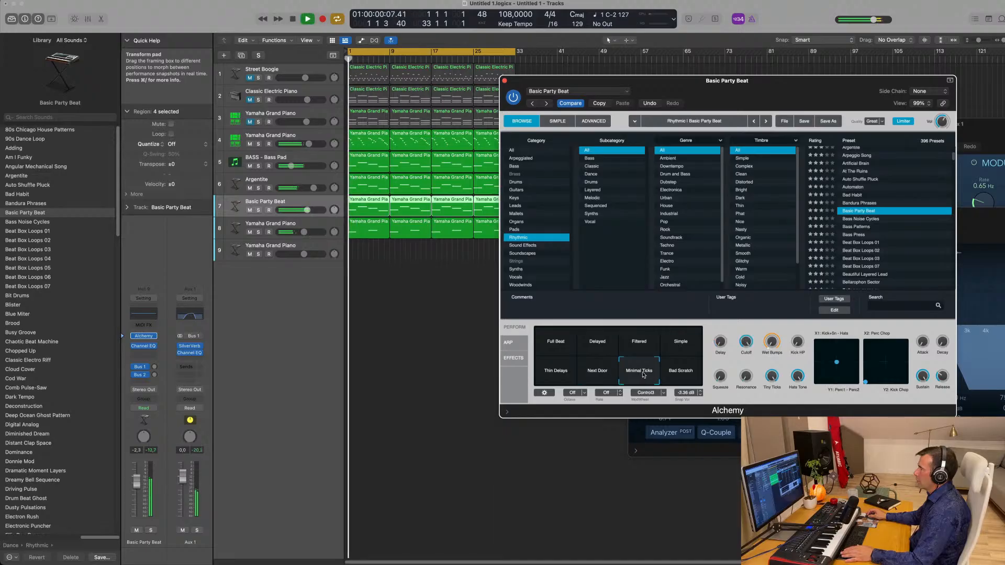
{"action": "left_click", "coordinate": [683, 375]}
{"action": "left_click", "coordinate": [551, 343]}
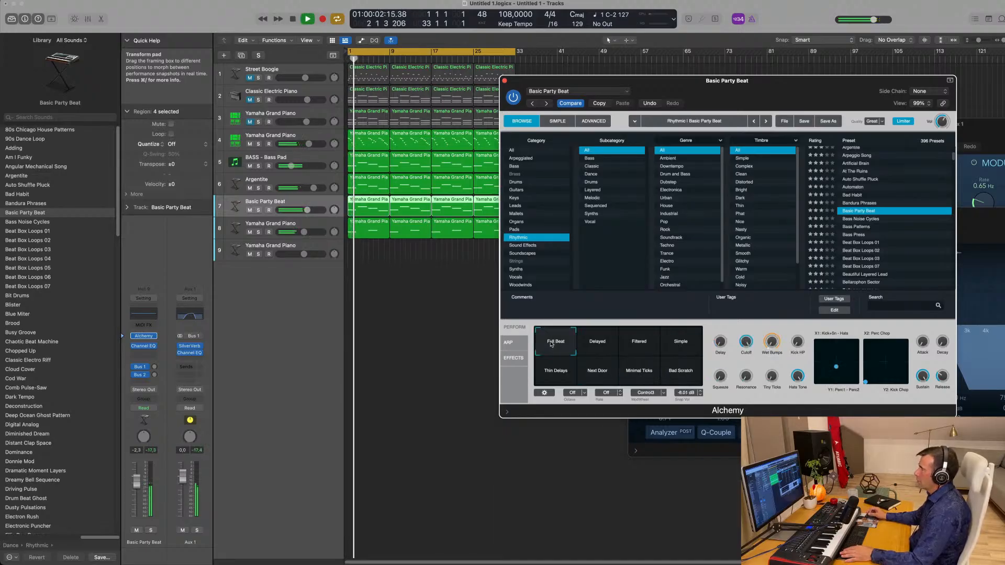
- Solo the Basic Party Beat track to hear it alone, then unsolo it
{"action": "left_click_drag", "start_coordinate": [800, 93], "coordinate": [784, 94]}
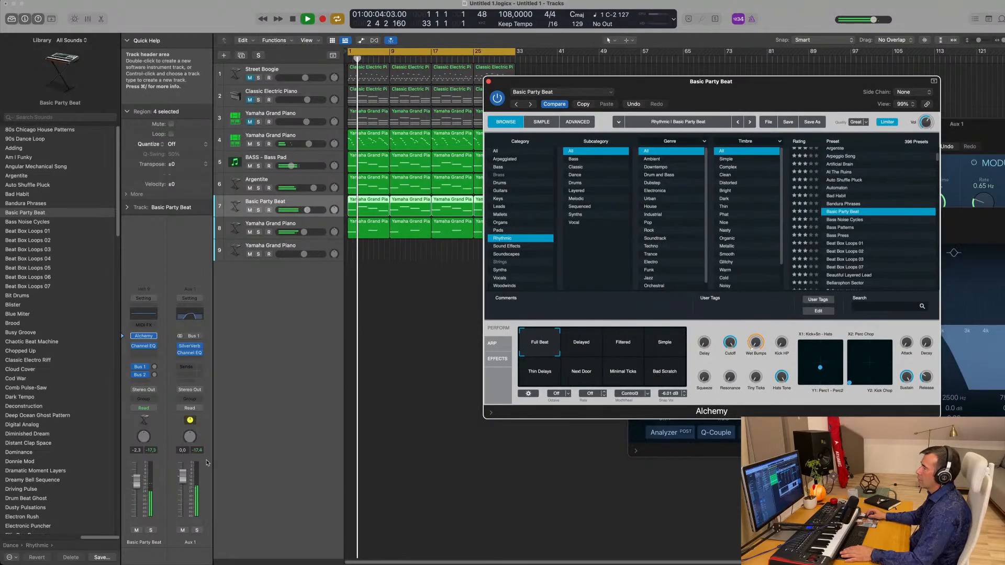
{"action": "left_click", "coordinate": [152, 531]}
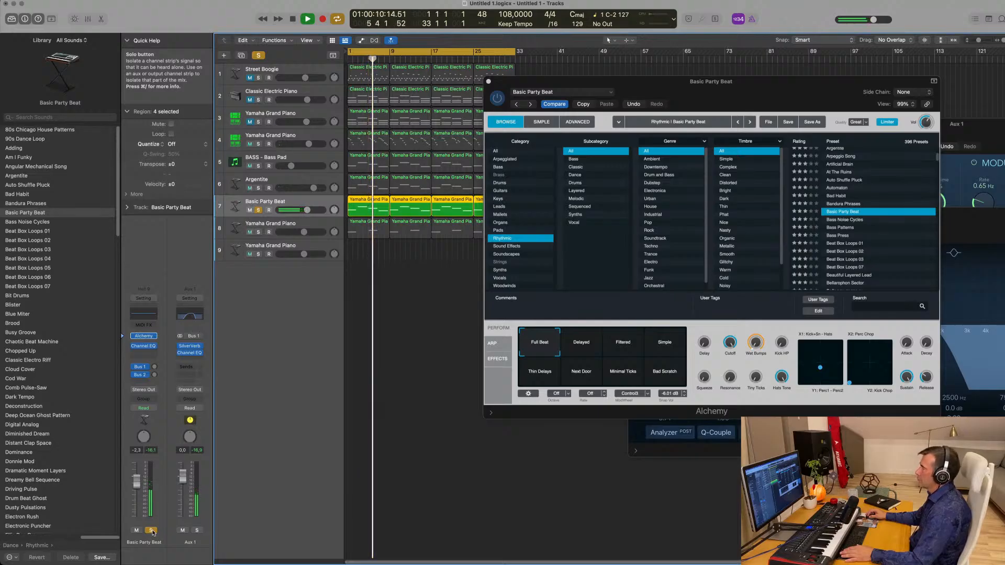
{"action": "left_click", "coordinate": [151, 531]}
- Try the presets Beat Box Loops 01, Beautiful Layered Lead and Bellarophon Sector on track 7
{"action": "scroll", "coordinate": [805, 241], "scroll_direction": "down", "scroll_amount": 1}
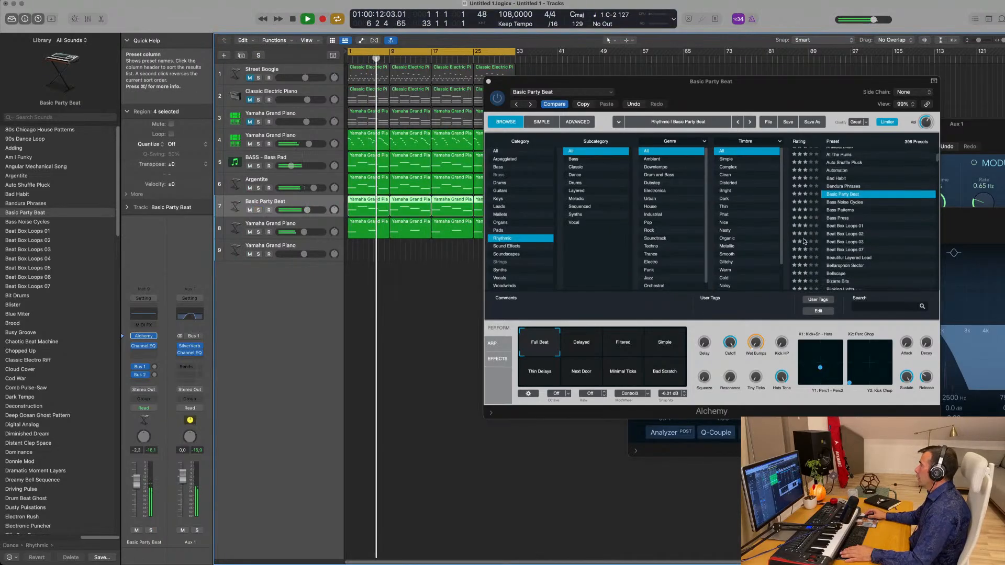
{"action": "left_click", "coordinate": [854, 227]}
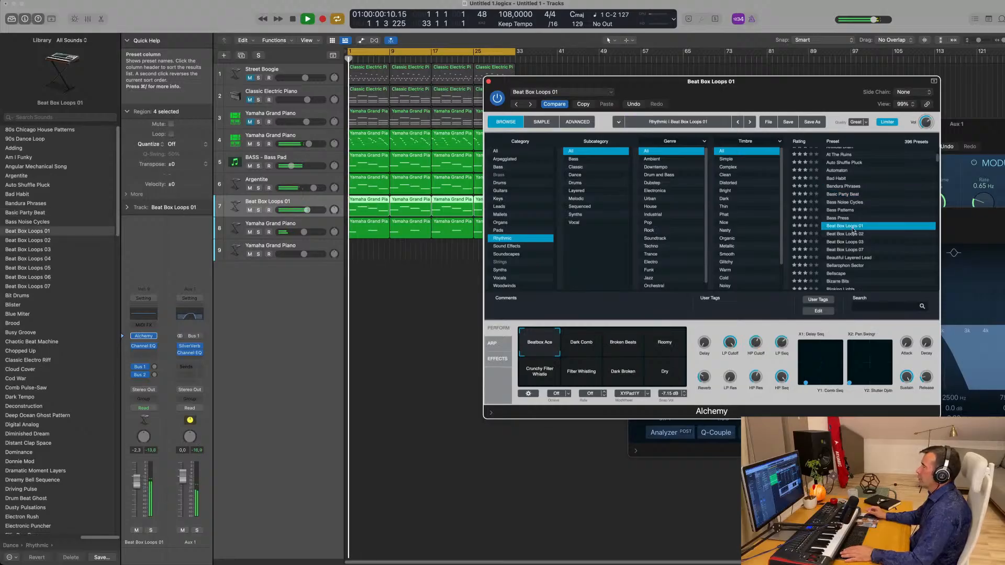
{"action": "left_click", "coordinate": [858, 257]}
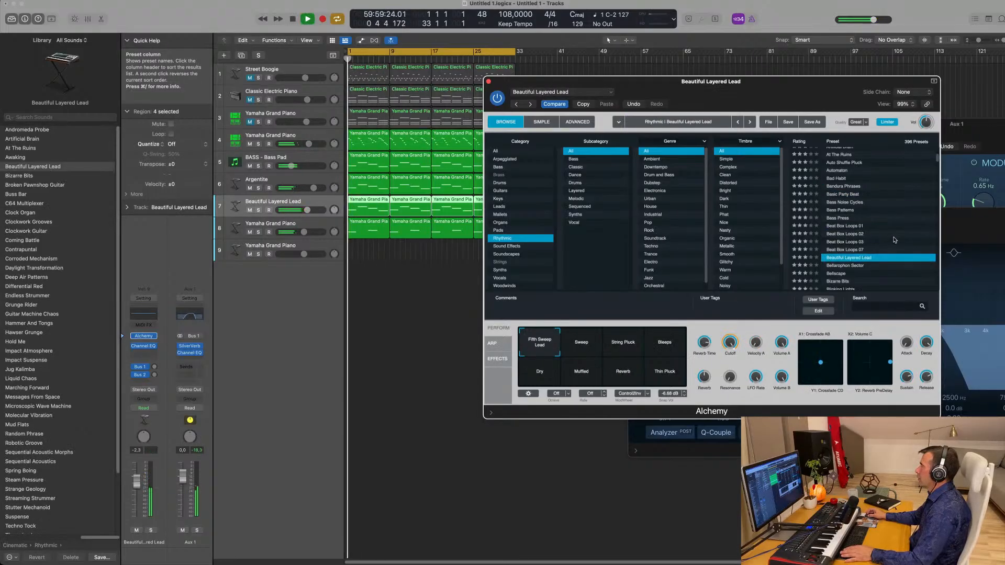
{"action": "scroll", "coordinate": [895, 240], "scroll_direction": "down", "scroll_amount": 3}
{"action": "left_click", "coordinate": [852, 223]}
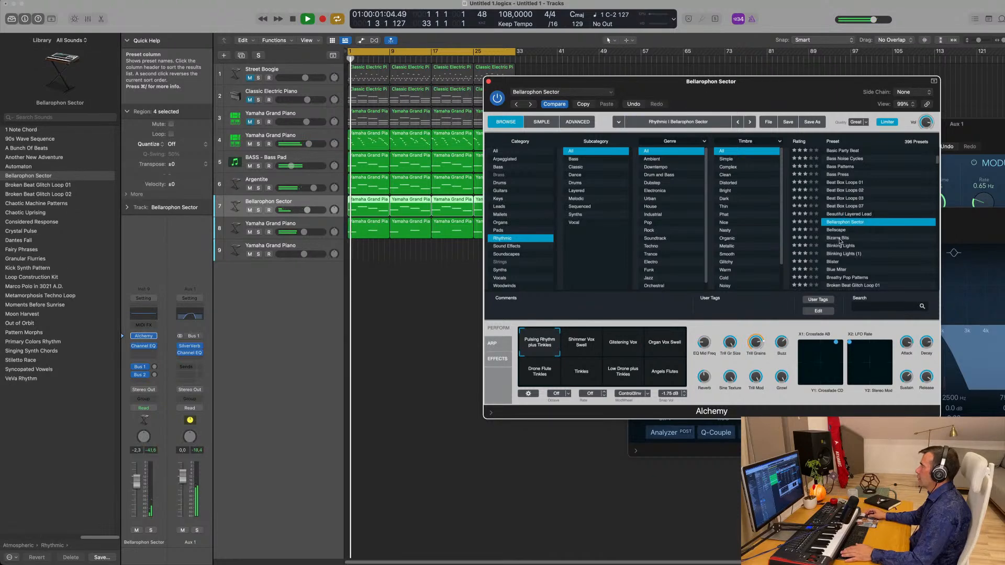
- Load the Bizarre Bits preset and audition its Oddball Banjo, Singular Low Crunching, Bizzare Banjo and Strange Pluck Pant snapshots
{"action": "left_click", "coordinate": [839, 239]}
{"action": "scroll", "coordinate": [891, 223], "scroll_direction": "down", "scroll_amount": 2}
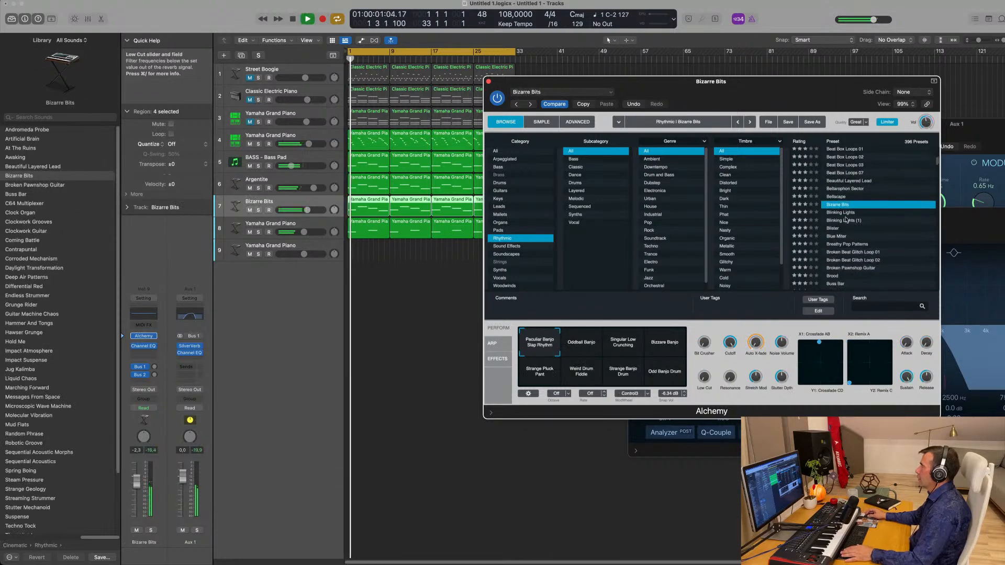
{"action": "left_click", "coordinate": [586, 343]}
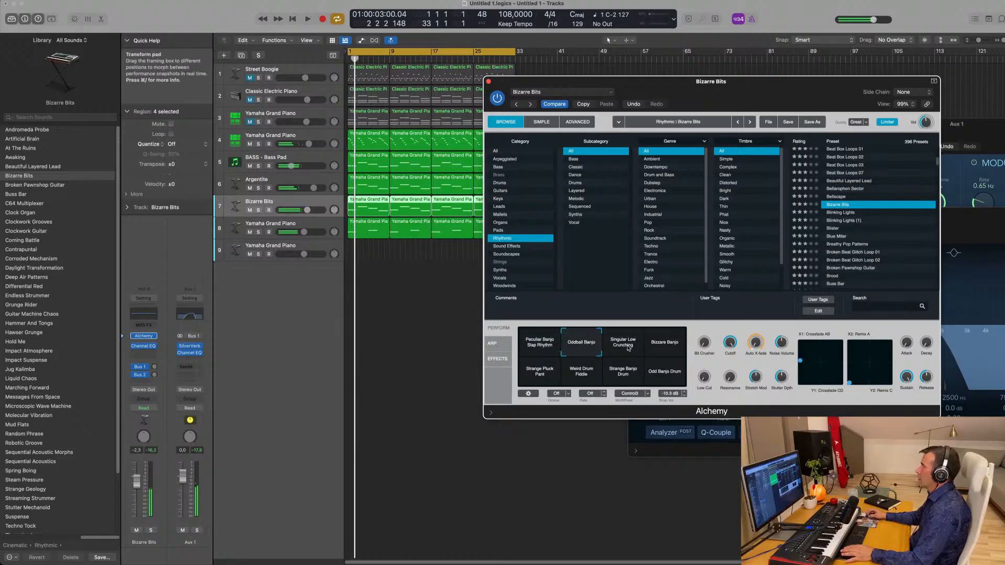
{"action": "key", "text": "space"}
{"action": "left_click", "coordinate": [629, 346]}
{"action": "left_click", "coordinate": [665, 346]}
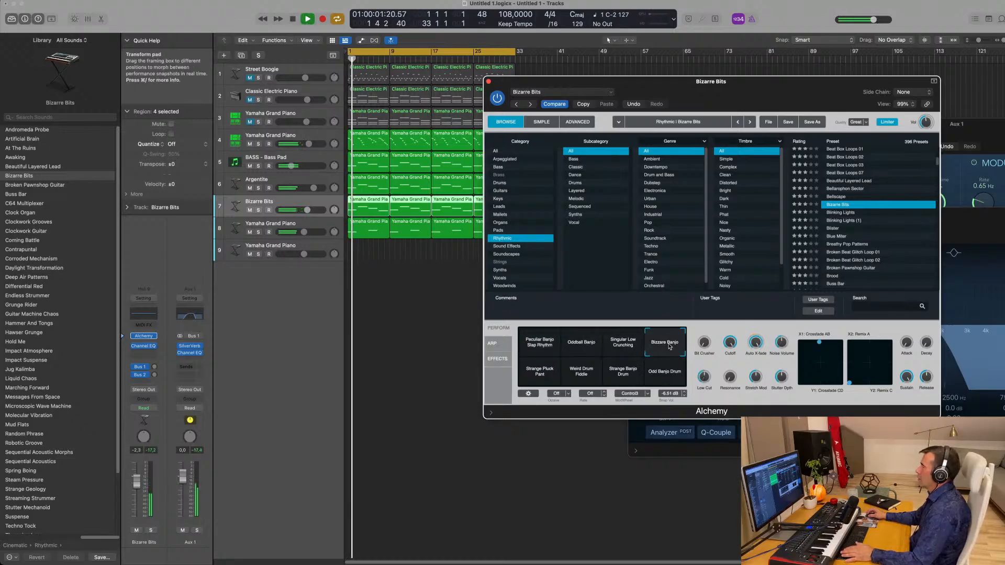
{"action": "left_click", "coordinate": [536, 374]}
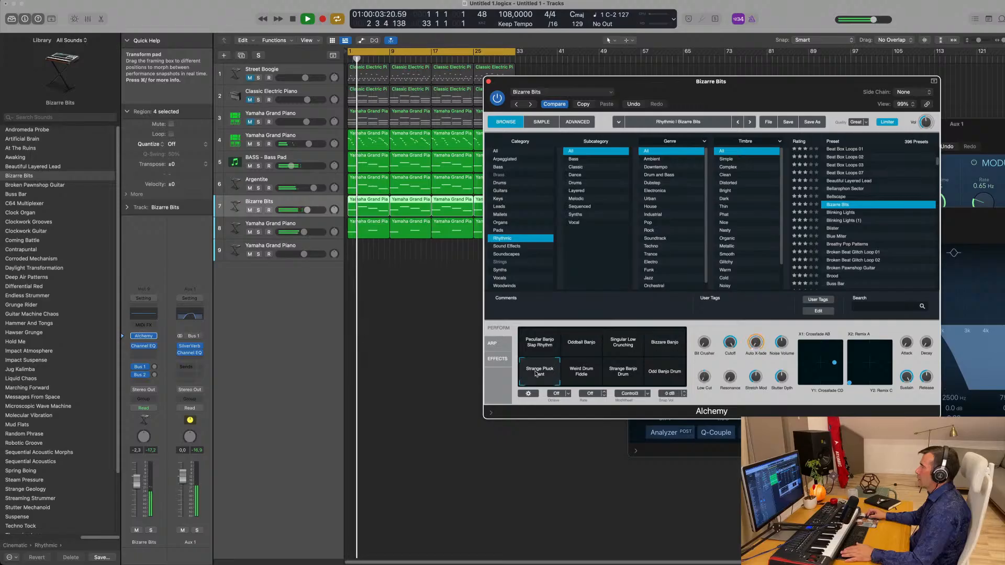
- Try the Blinking Lights preset on track 7, replace it with Broken Beat Glitch Loop 01, and restart playback
{"action": "left_click", "coordinate": [843, 212]}
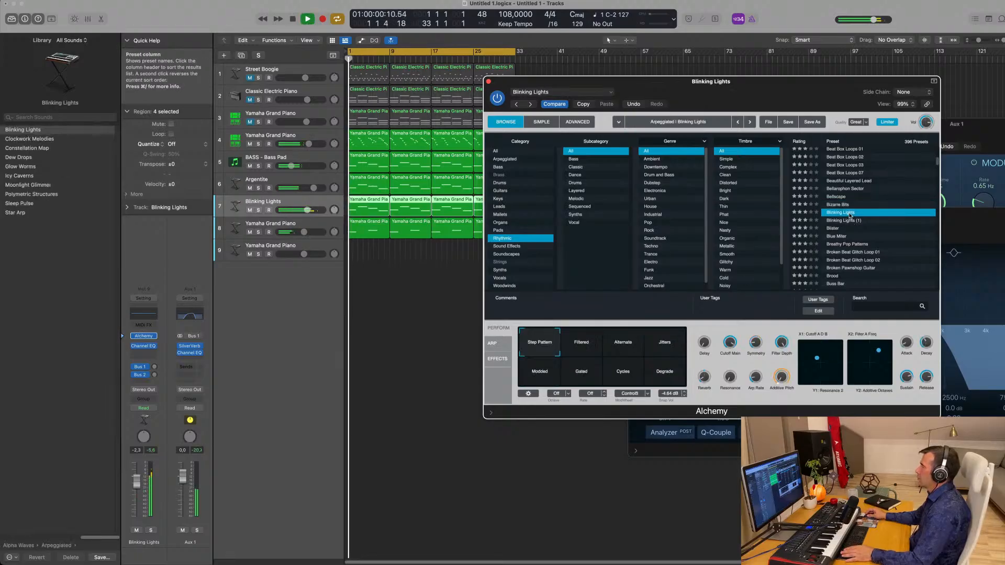
{"action": "scroll", "coordinate": [849, 215], "scroll_direction": "down", "scroll_amount": 3}
{"action": "left_click", "coordinate": [853, 225]}
{"action": "key", "text": "space"}
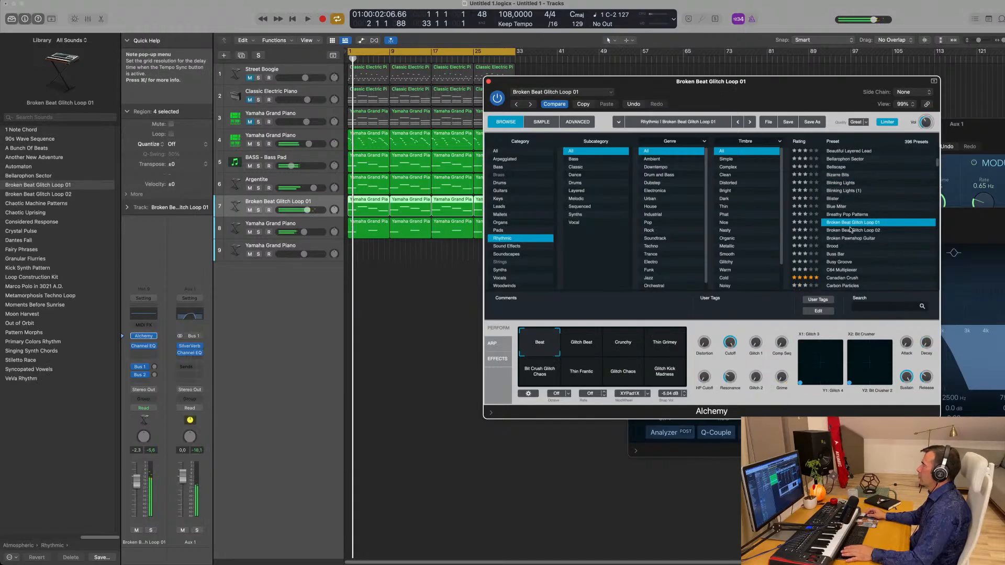
{"action": "key", "text": "space"}
{"action": "scroll", "coordinate": [849, 236], "scroll_direction": "down", "scroll_amount": 2}
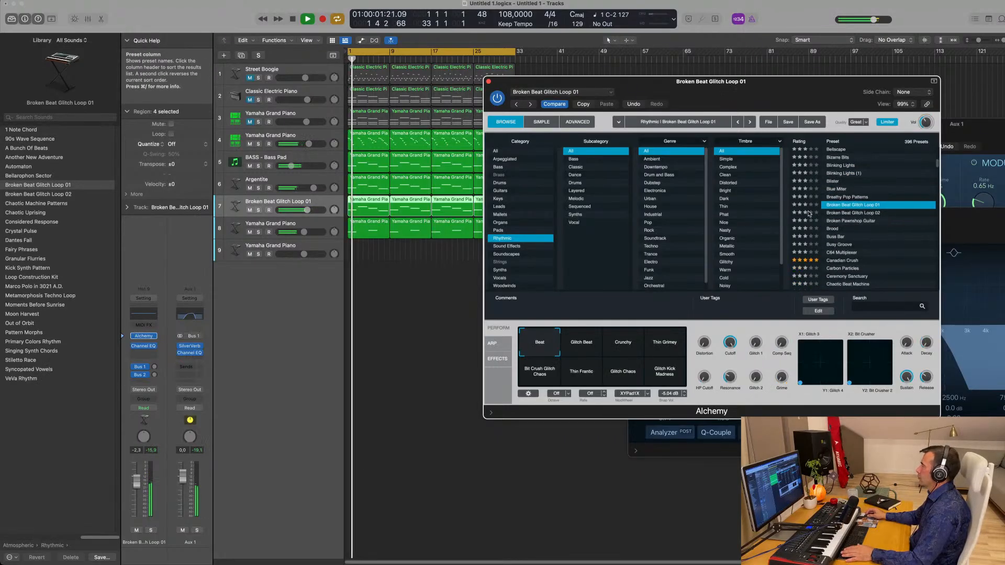
- Audition the Glitch Beat, Crunchy and Thin Grimey snapshots of Broken Beat Glitch Loop 01 and return to Beat
{"action": "left_click", "coordinate": [586, 347]}
{"action": "left_click", "coordinate": [638, 345]}
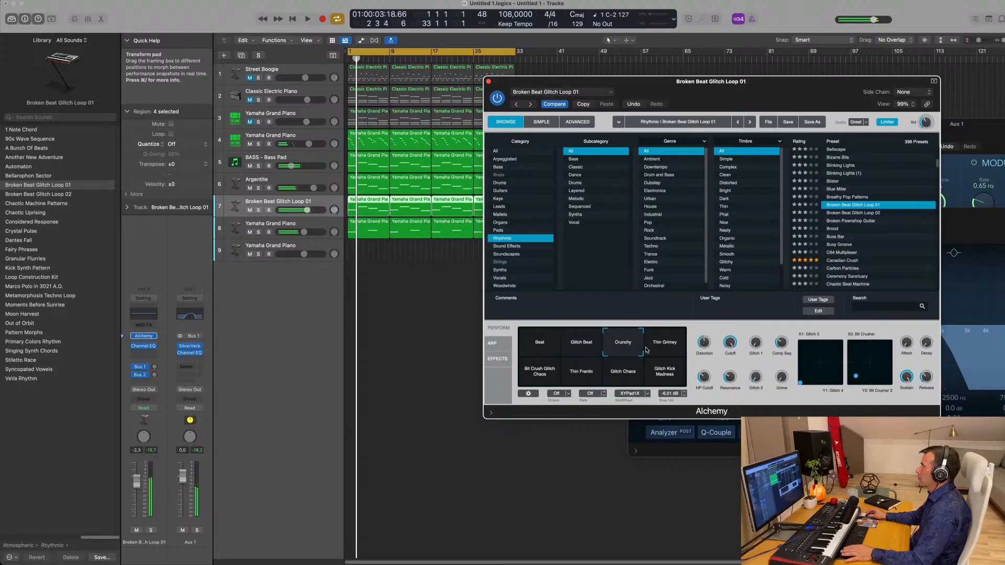
{"action": "left_click", "coordinate": [661, 347]}
{"action": "left_click", "coordinate": [547, 349]}
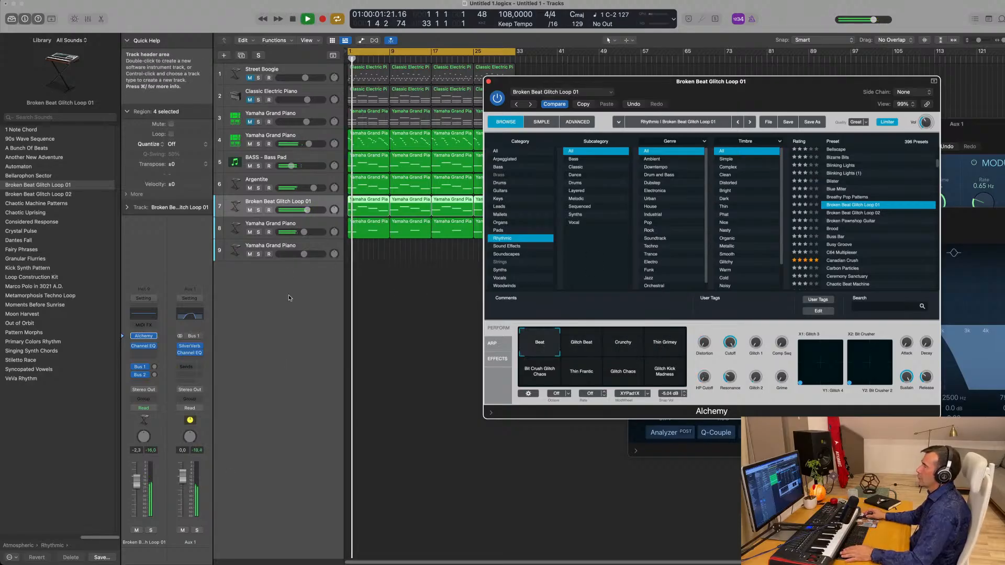
- Lower the Broken Beat Glitch Loop 01 track's volume to -5.8 dB and close its Alchemy window
{"action": "left_click", "coordinate": [314, 203]}
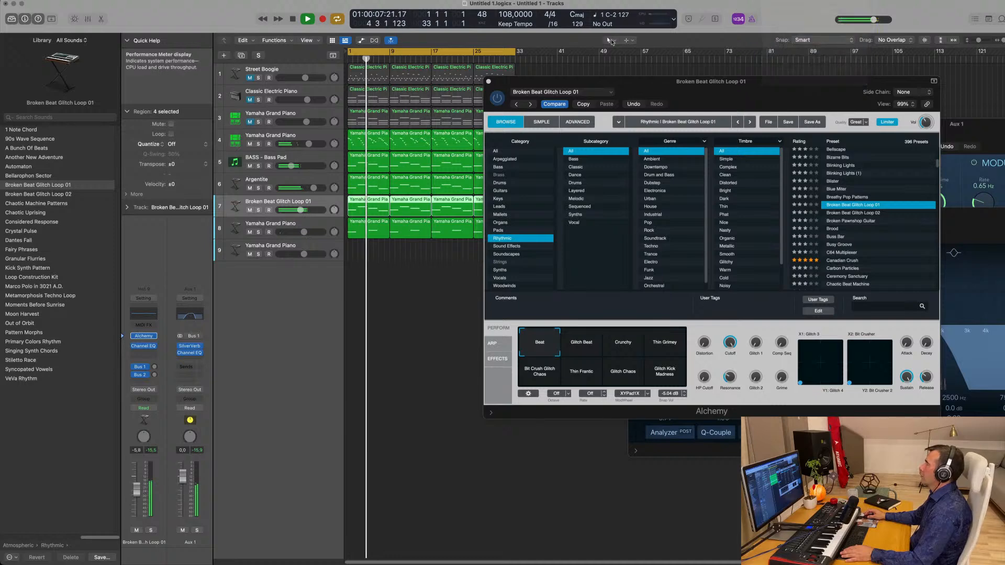
{"action": "left_click_drag", "start_coordinate": [637, 92], "coordinate": [530, 170]}
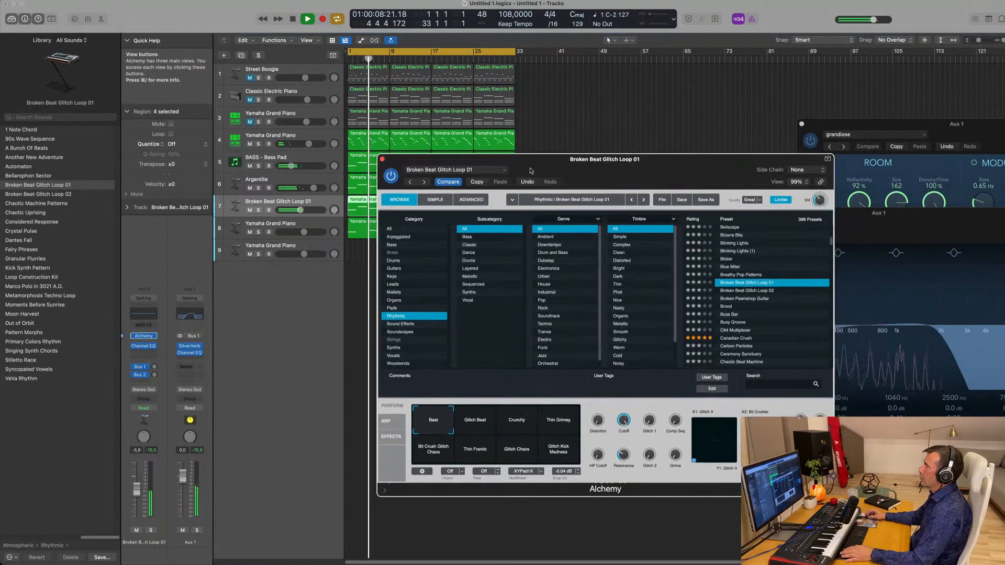
{"action": "left_click", "coordinate": [382, 159]}
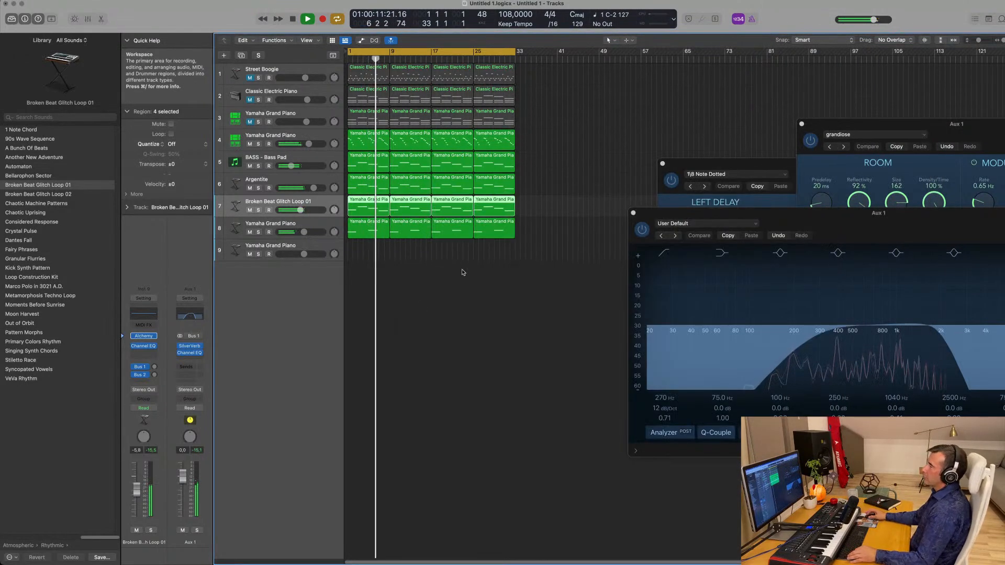
- Close the floating Channel EQ, delay and SilverVerb plug-in windows to clear the arrangement area
{"action": "scroll", "coordinate": [464, 272], "scroll_direction": "up", "scroll_amount": 3}
{"action": "left_click_drag", "start_coordinate": [636, 214], "coordinate": [385, 242]}
{"action": "left_click", "coordinate": [384, 242]}
{"action": "left_click_drag", "start_coordinate": [696, 167], "coordinate": [532, 170]}
{"action": "left_click", "coordinate": [498, 175]}
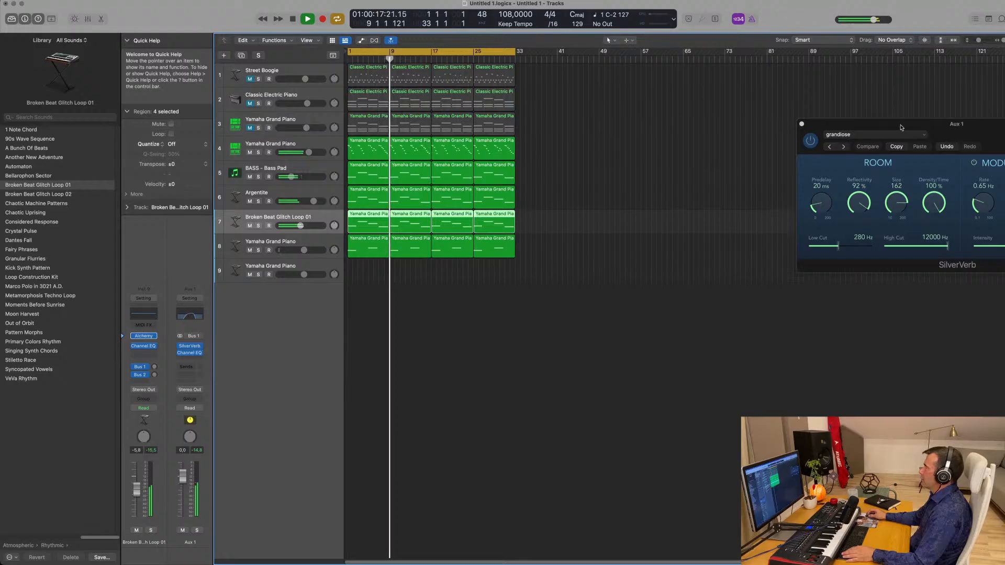
{"action": "left_click_drag", "start_coordinate": [890, 124], "coordinate": [558, 182]}
{"action": "left_click", "coordinate": [472, 181]}
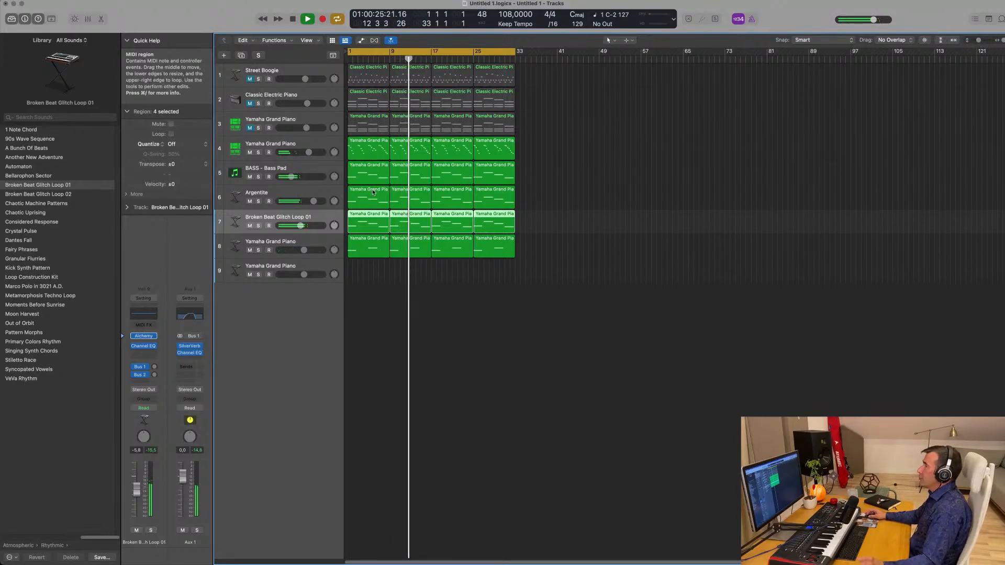
- Set the Broken Beat Glitch Loop 01 track's volume to -8.2 dB and listen to the mix from the start
{"action": "left_click_drag", "start_coordinate": [301, 225], "coordinate": [298, 226]}
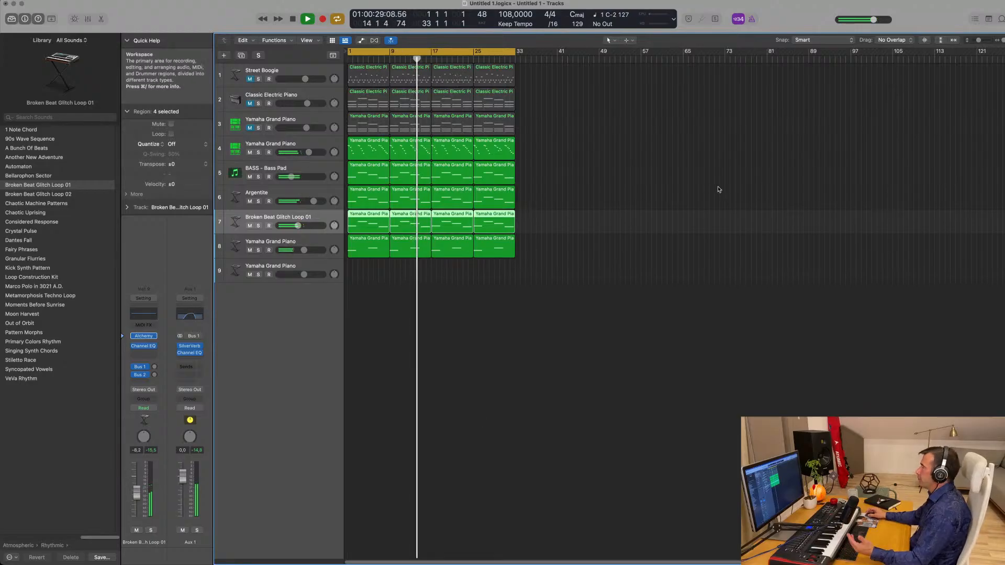
{"action": "key", "text": "Return"}
{"action": "left_click", "coordinate": [614, 148]}
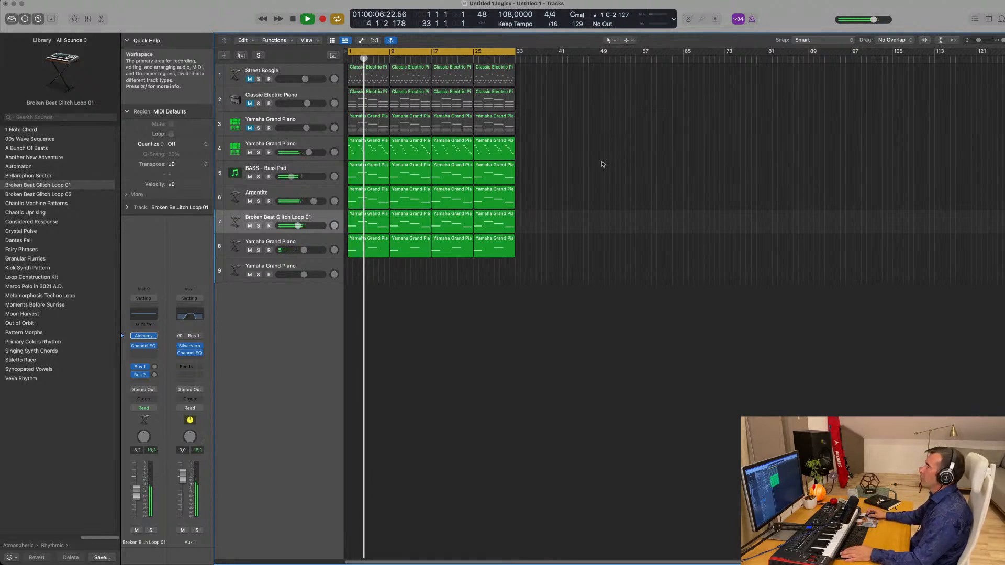
{"action": "key", "text": "Return"}
{"action": "key", "text": "space"}
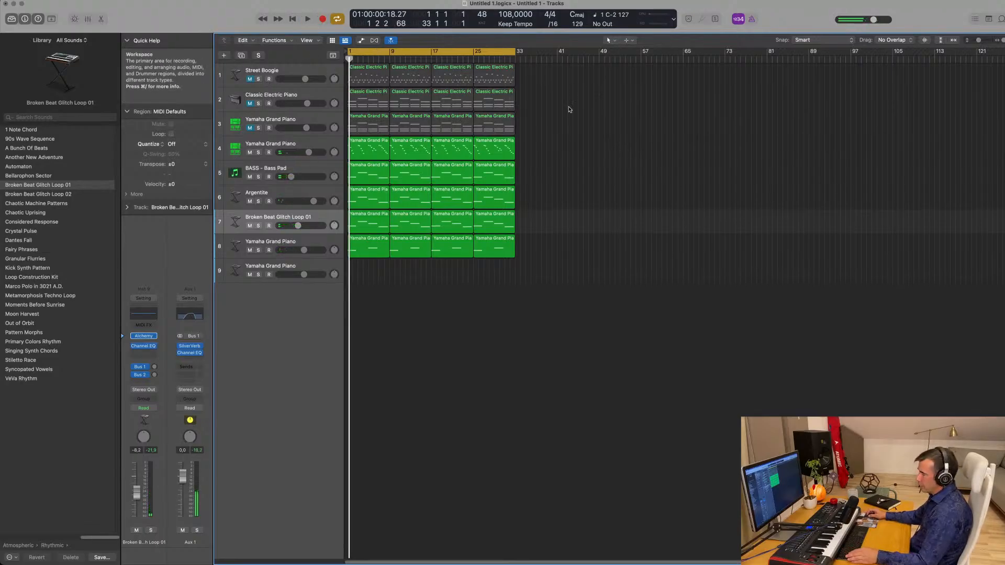
- Repeat the regions of bars 1 to 33 on all eight filled tracks three times, up to bar 129
{"action": "key", "text": "super+r"}
{"action": "key", "text": "super+r"}
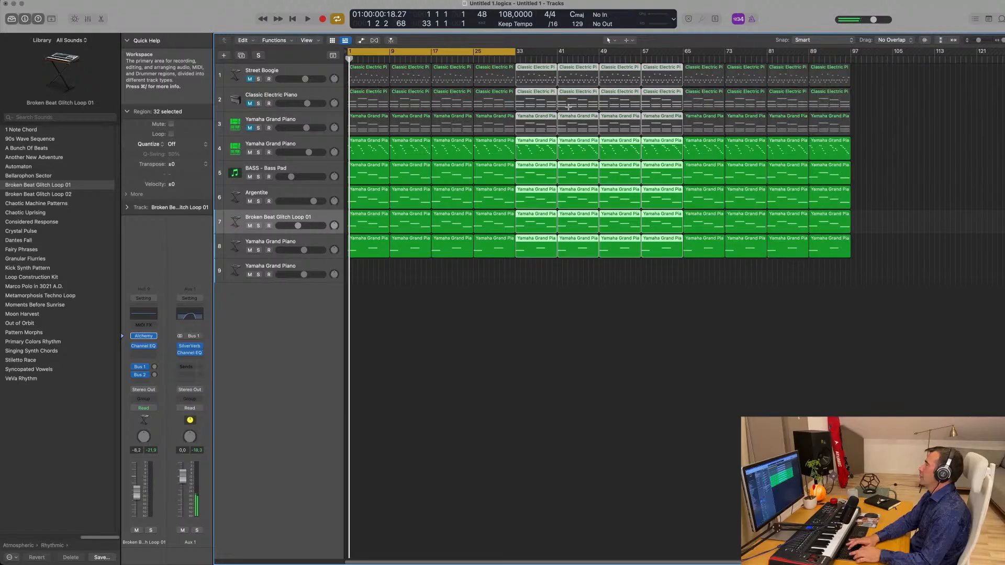
{"action": "key", "text": "super+r"}
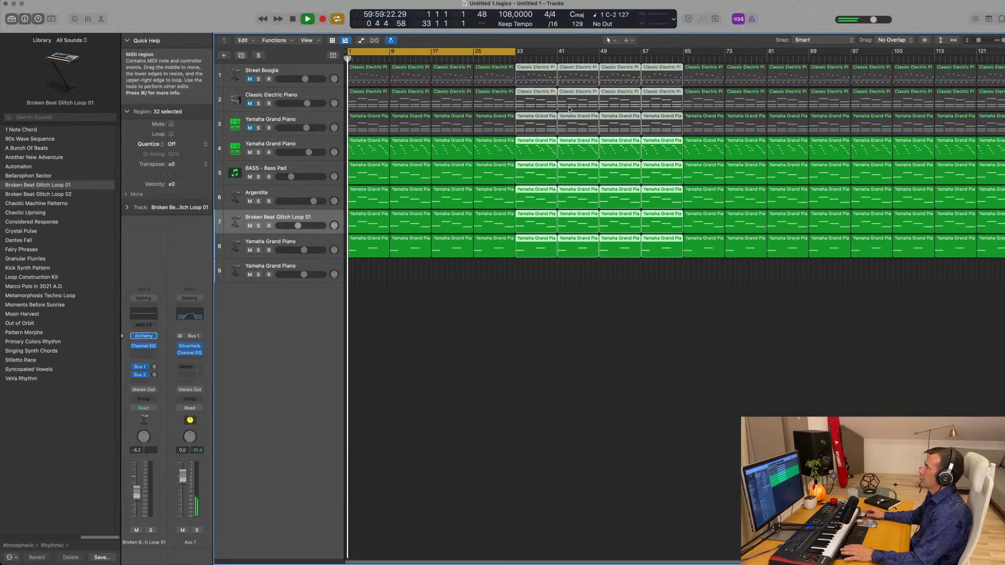
- Show the secondary time ruler and extend the cycle area to bar 129 so it spans the whole arrangement
{"action": "left_click", "coordinate": [307, 40]}
{"action": "left_click", "coordinate": [329, 139]}
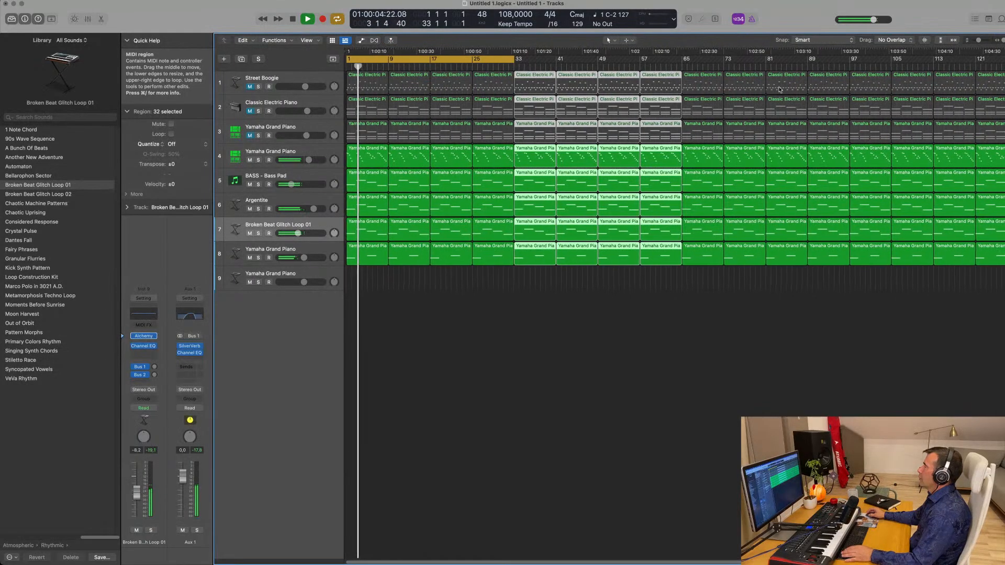
{"action": "left_click_drag", "start_coordinate": [513, 61], "coordinate": [1003, 60]}
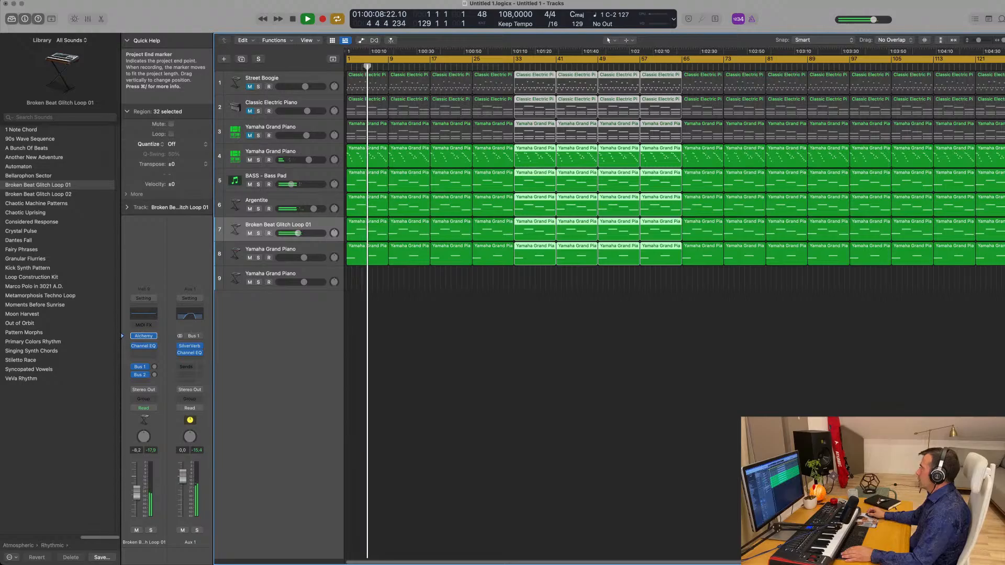
{"action": "scroll", "coordinate": [636, 317], "scroll_direction": "right", "scroll_amount": 3}
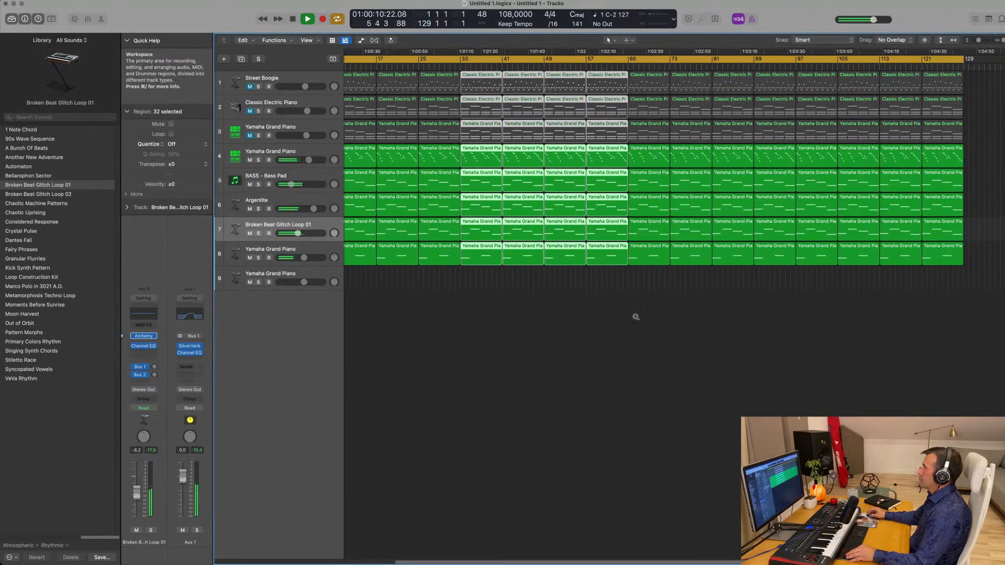
{"action": "scroll", "coordinate": [636, 317], "scroll_direction": "left", "scroll_amount": 3}
{"action": "left_click", "coordinate": [633, 321]}
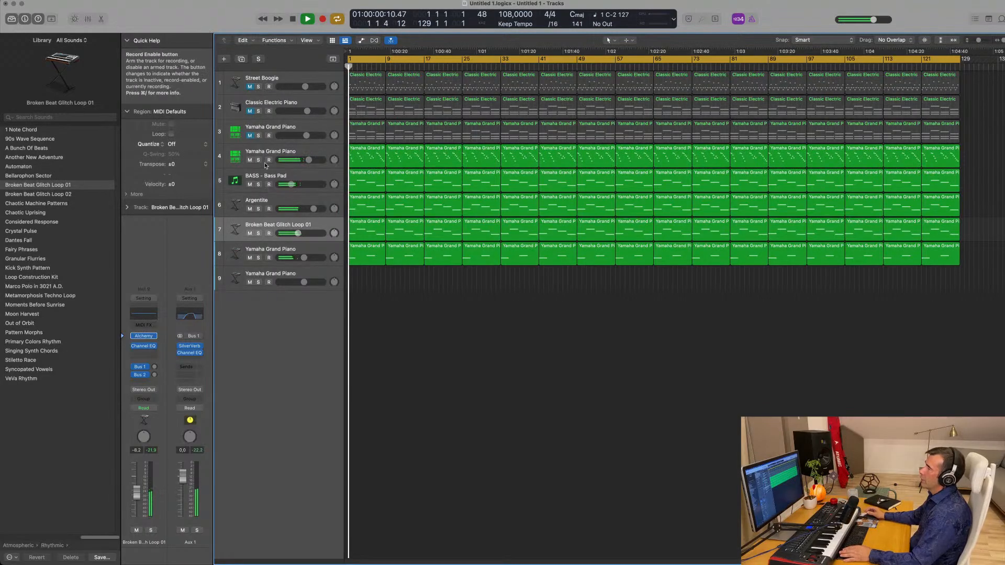
- Play from the start and delete the first four regions on tracks 2 and 3, clearing both up to bar 33
{"action": "key", "text": "space"}
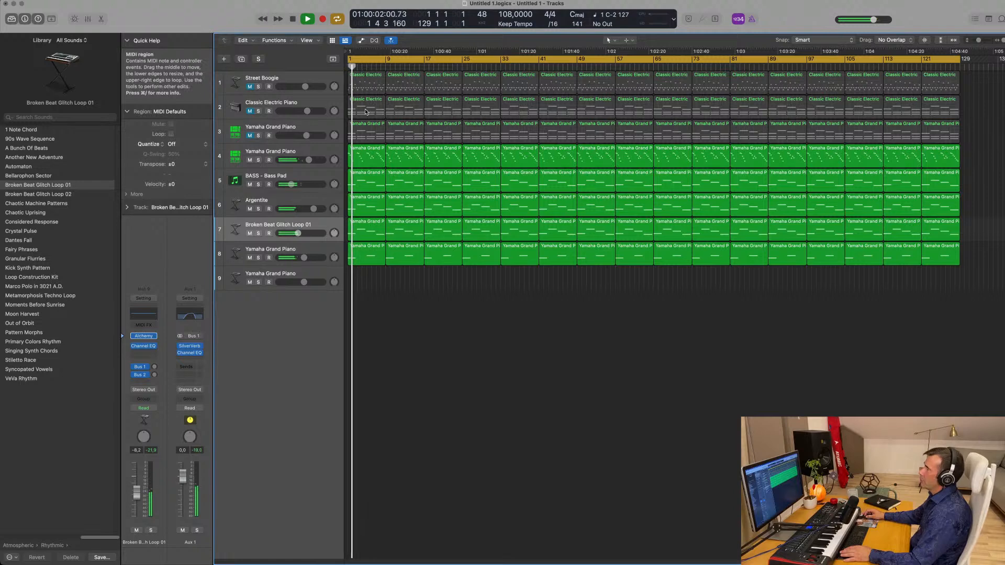
{"action": "key", "text": "BackSpace"}
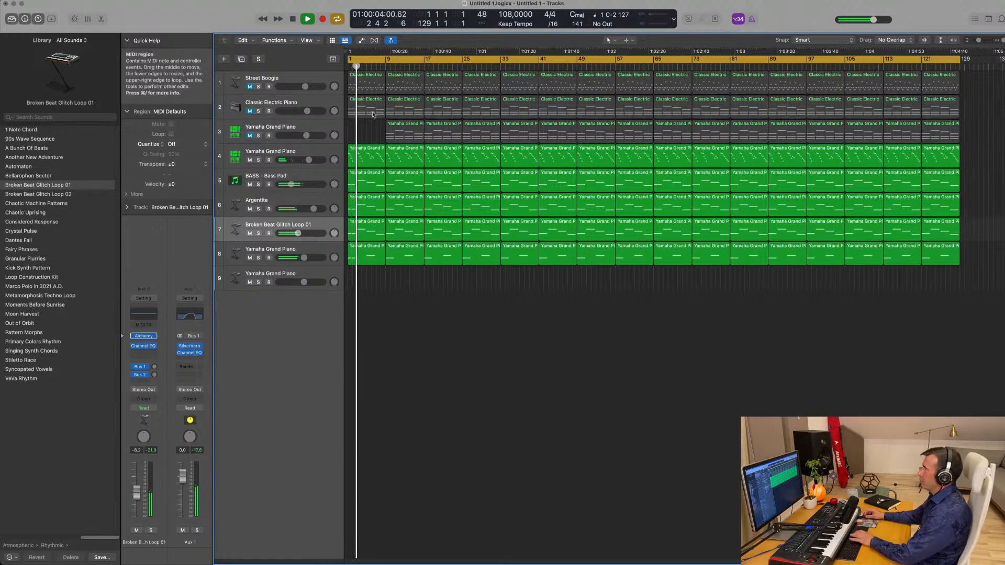
{"action": "left_click", "coordinate": [372, 110]}
{"action": "key", "text": "BackSpace"}
{"action": "left_click", "coordinate": [403, 110]}
{"action": "left_click", "coordinate": [443, 110]}
{"action": "key", "text": "BackSpace"}
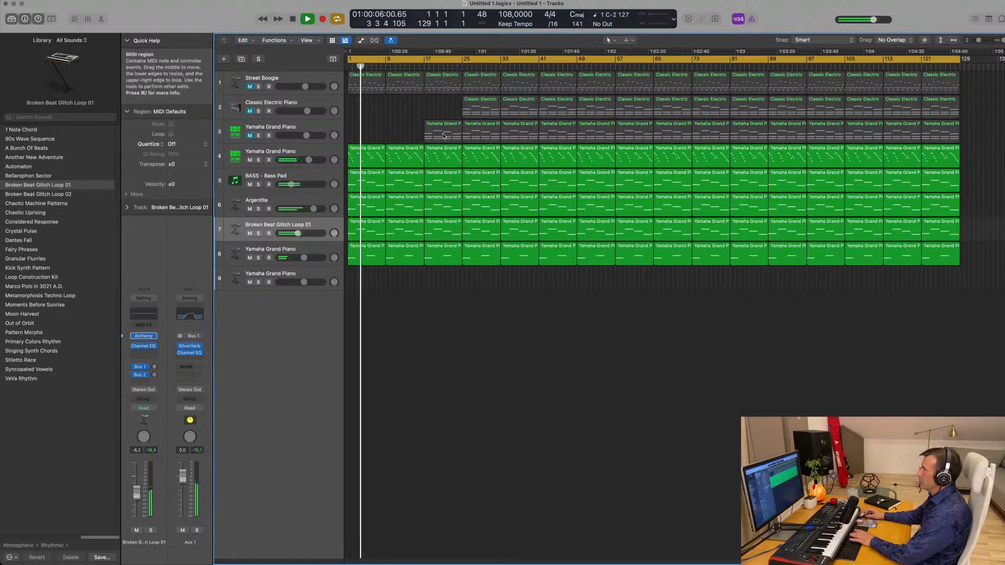
{"action": "left_click", "coordinate": [443, 133]}
{"action": "key", "text": "BackSpace"}
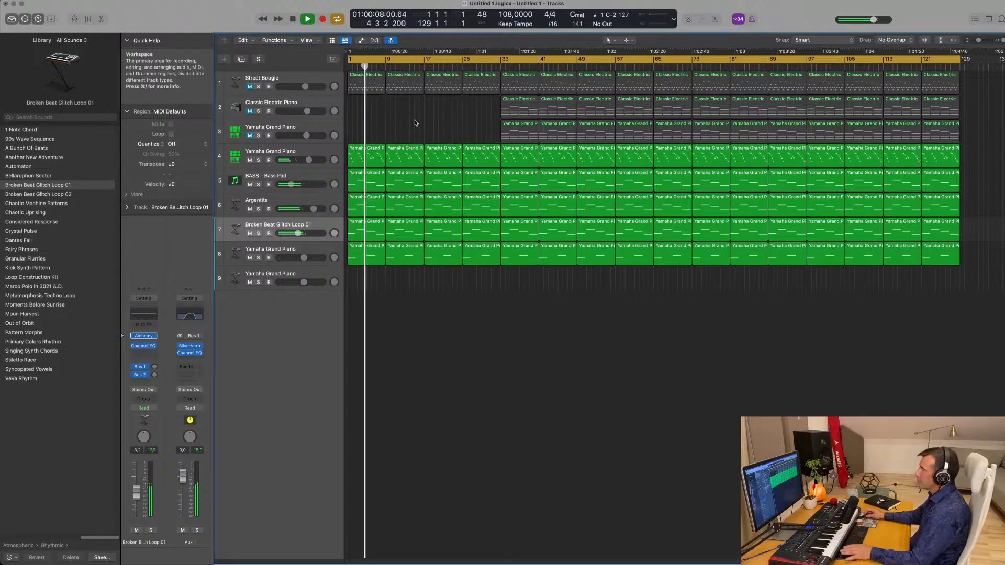
- Restart playback and delete the first two regions on track 4, clearing it up to bar 17
{"action": "key", "text": "space"}
{"action": "key", "text": "space"}
{"action": "key", "text": "BackSpace"}
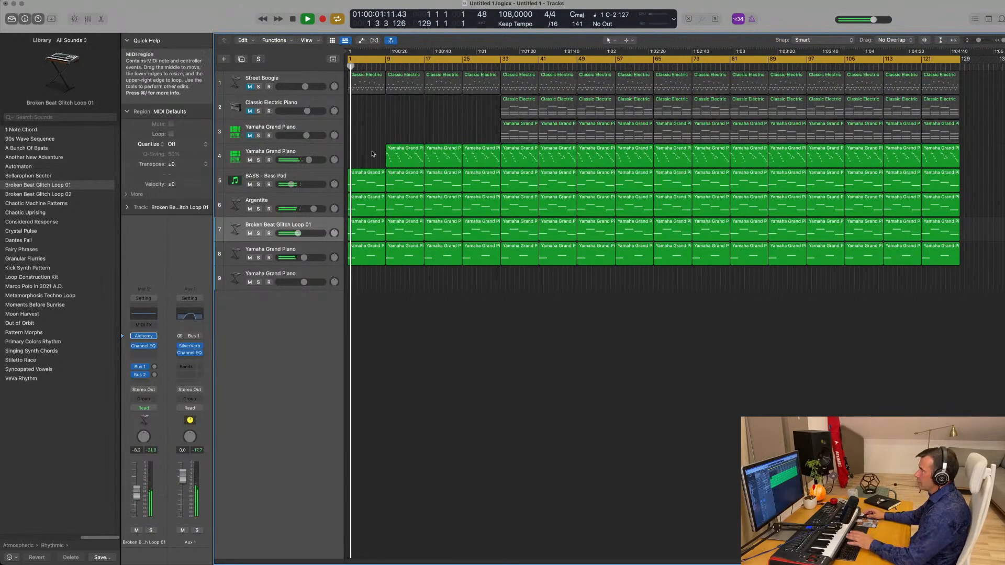
{"action": "key", "text": "BackSpace"}
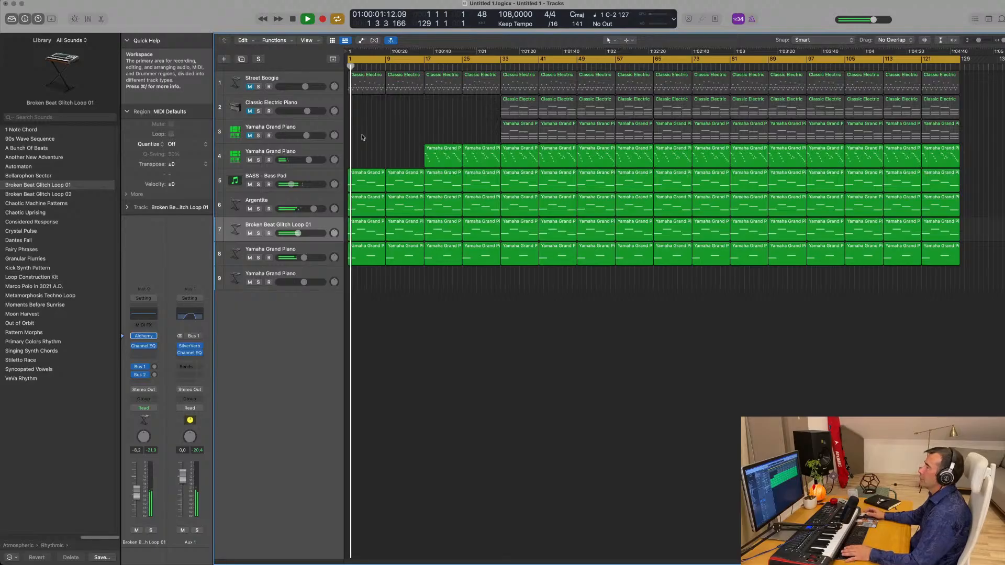
- Delete the first two regions on both the Argentite and Broken Beat Glitch Loop 01 tracks
{"action": "left_click", "coordinate": [405, 228]}
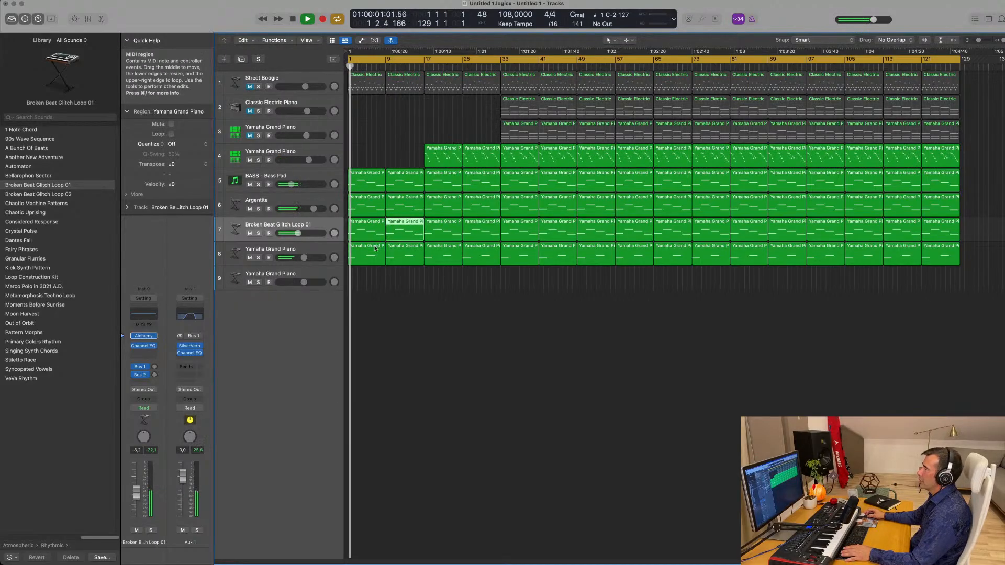
{"action": "key", "text": "BackSpace"}
{"action": "left_click", "coordinate": [407, 232]}
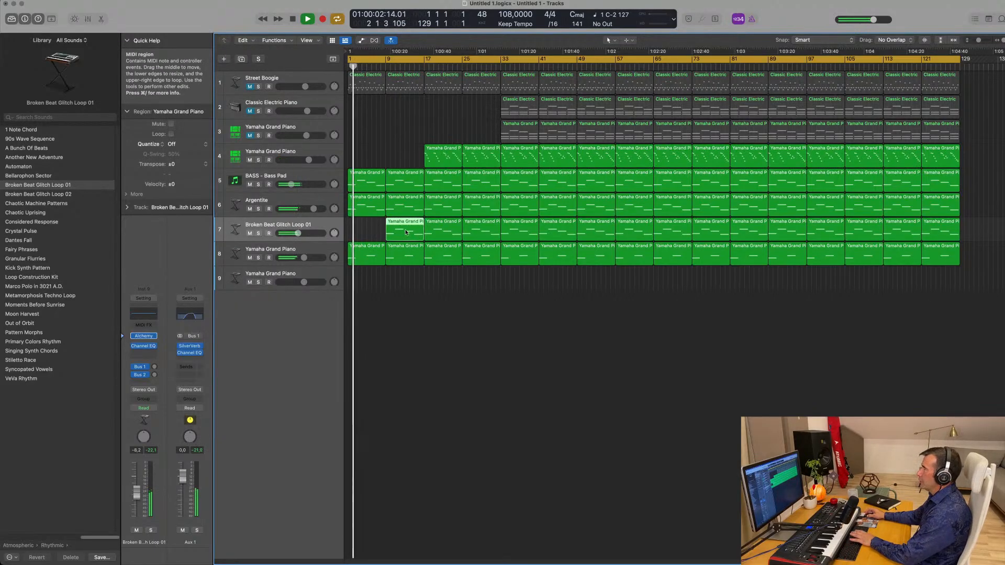
{"action": "left_click", "coordinate": [370, 205]}
{"action": "key", "text": "BackSpace"}
{"action": "left_click", "coordinate": [399, 209]}
{"action": "key", "text": "BackSpace"}
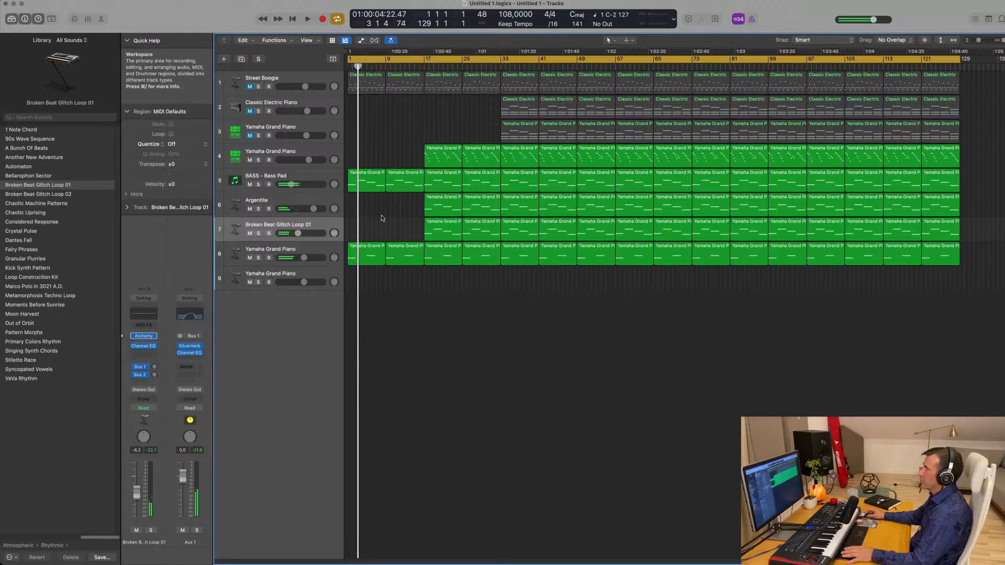
- Restart playback, unmute and select the Street Boogie track, and check its Alchemy settings
{"action": "key", "text": "space"}
{"action": "left_click", "coordinate": [312, 179]}
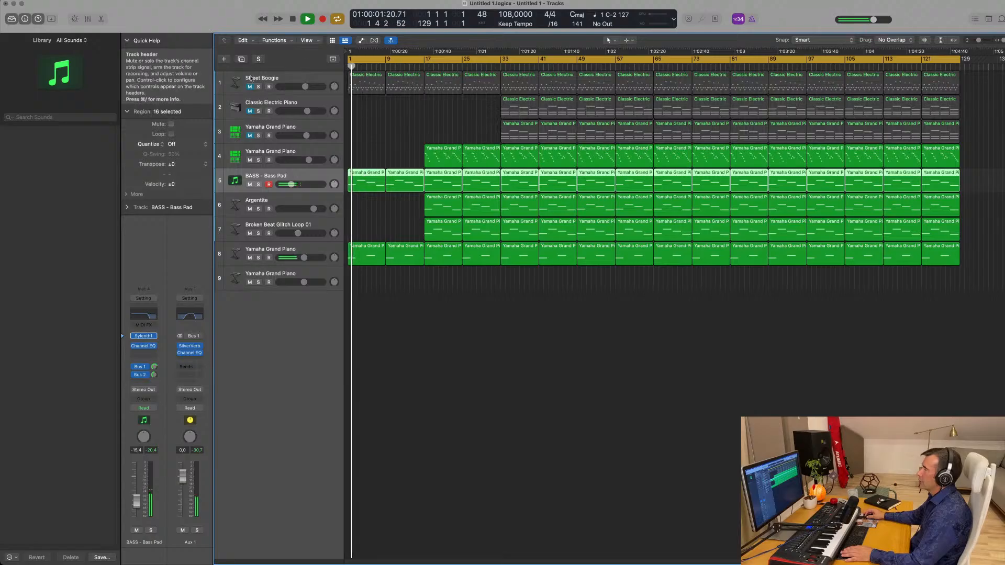
{"action": "left_click", "coordinate": [250, 86]}
{"action": "left_click", "coordinate": [285, 79]}
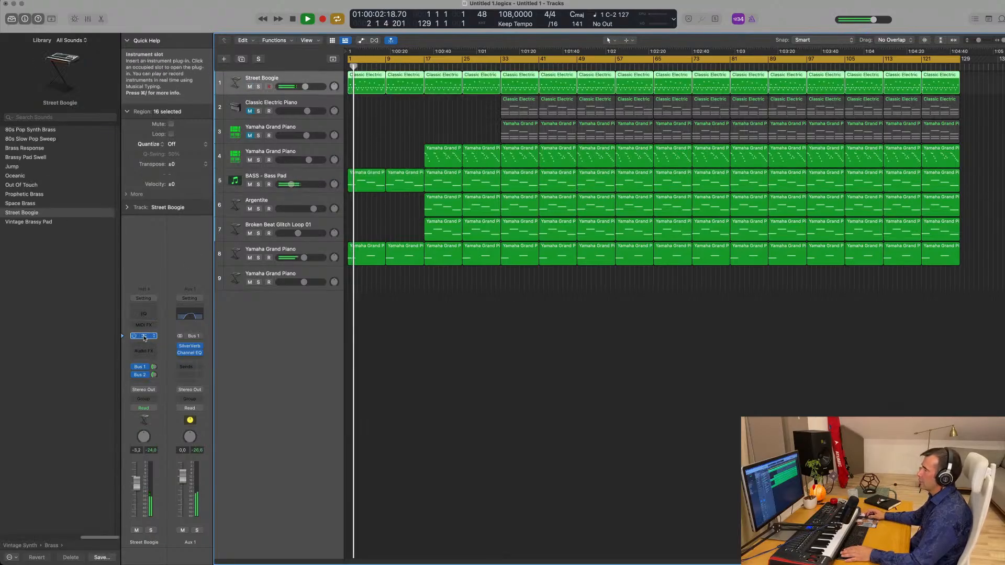
{"action": "left_click", "coordinate": [144, 337]}
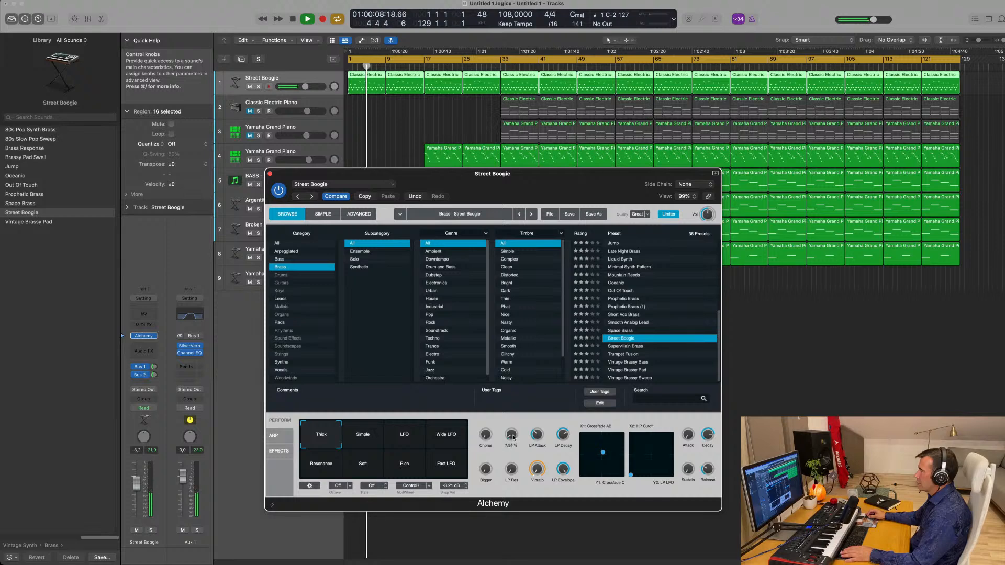
{"action": "left_click", "coordinate": [271, 174]}
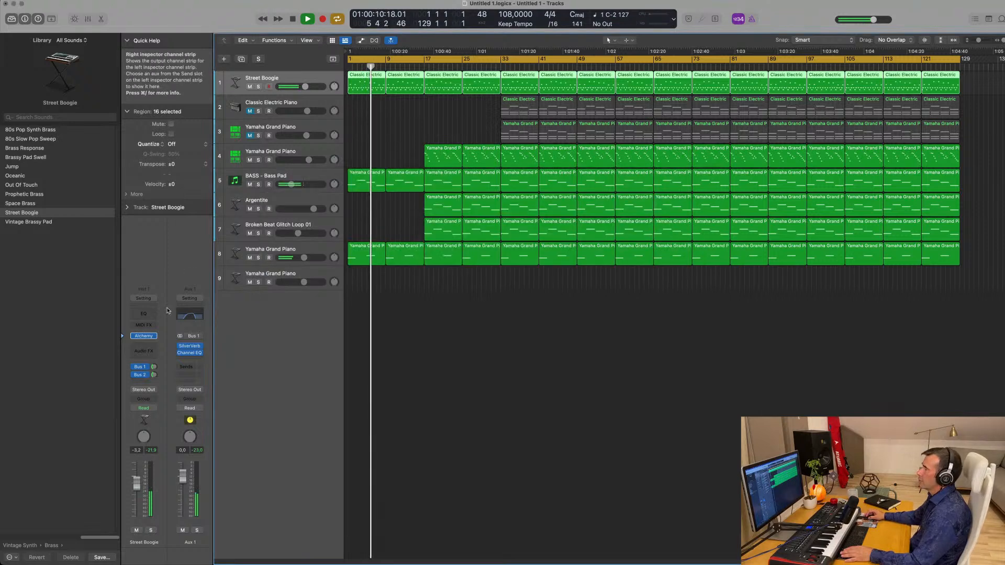
- Add a Channel EQ to Street Boogie with a high cut at about 500 Hz, 48 dB/Oct slope and Q of 1.20
{"action": "left_click", "coordinate": [144, 314]}
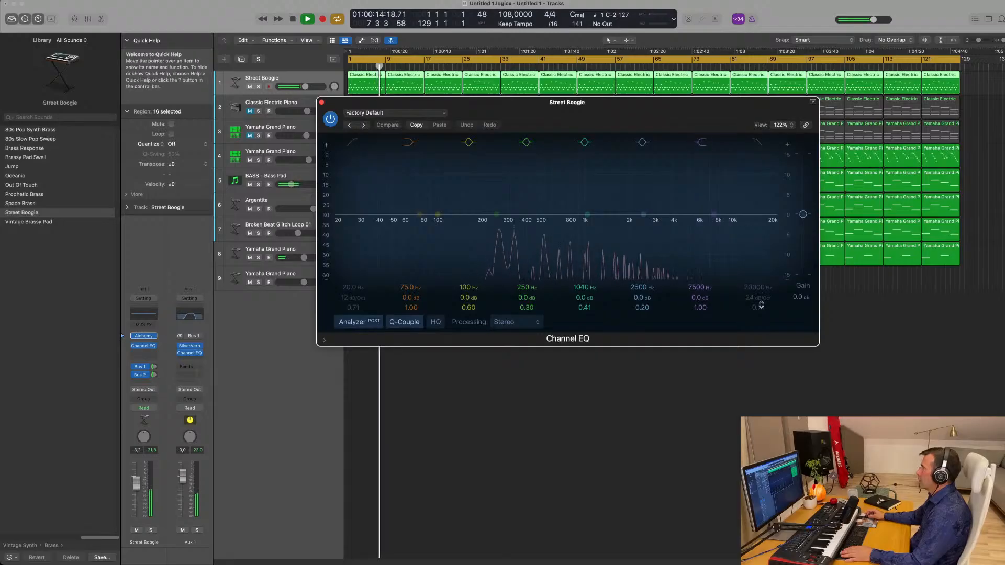
{"action": "left_click", "coordinate": [757, 288]}
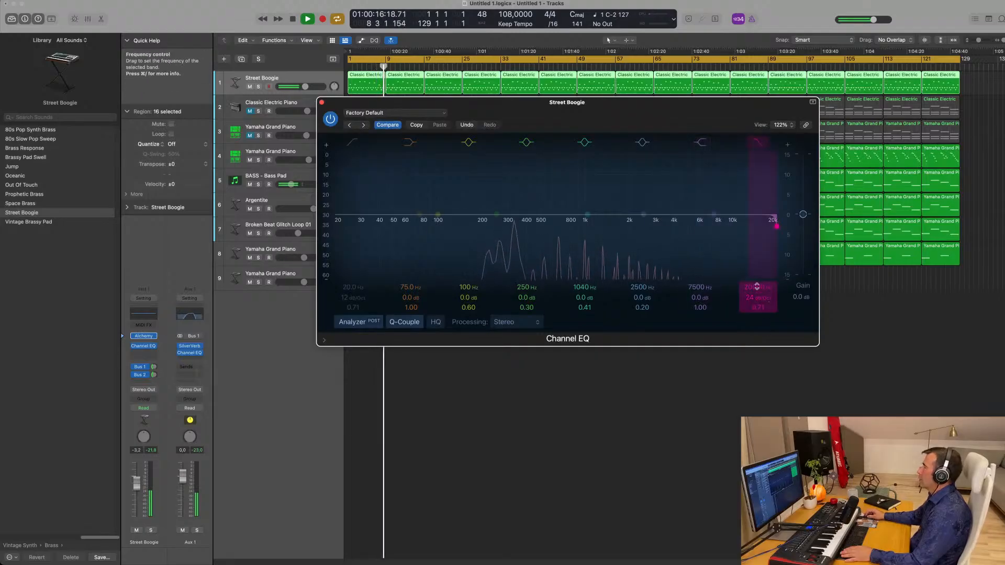
{"action": "mouse_move", "coordinate": [757, 287]}
{"action": "left_mouse_down"}
{"action": "mouse_move", "coordinate": [761, 299]}
{"action": "mouse_move", "coordinate": [759, 290]}
{"action": "left_mouse_up"}
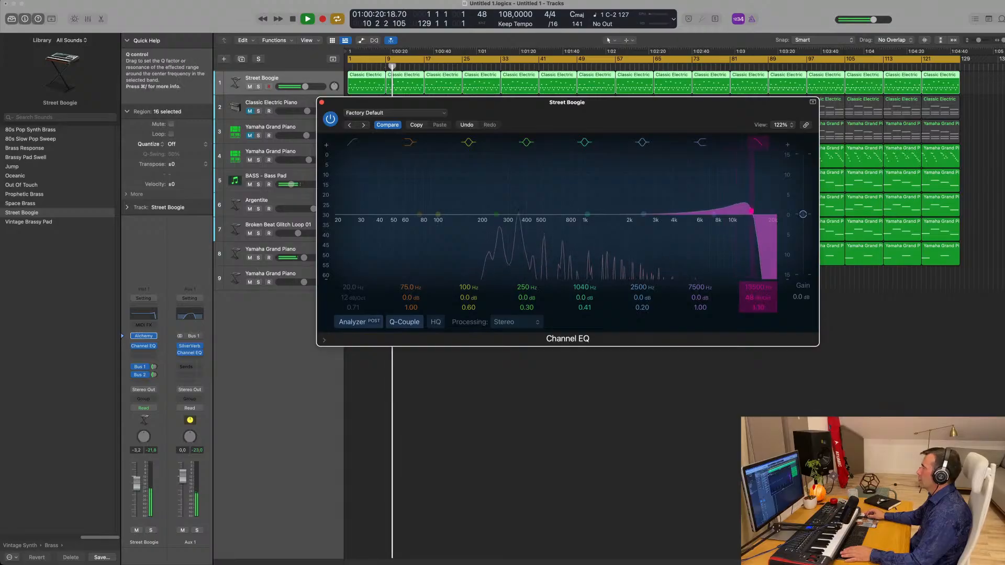
{"action": "left_click_drag", "start_coordinate": [751, 208], "coordinate": [543, 208]}
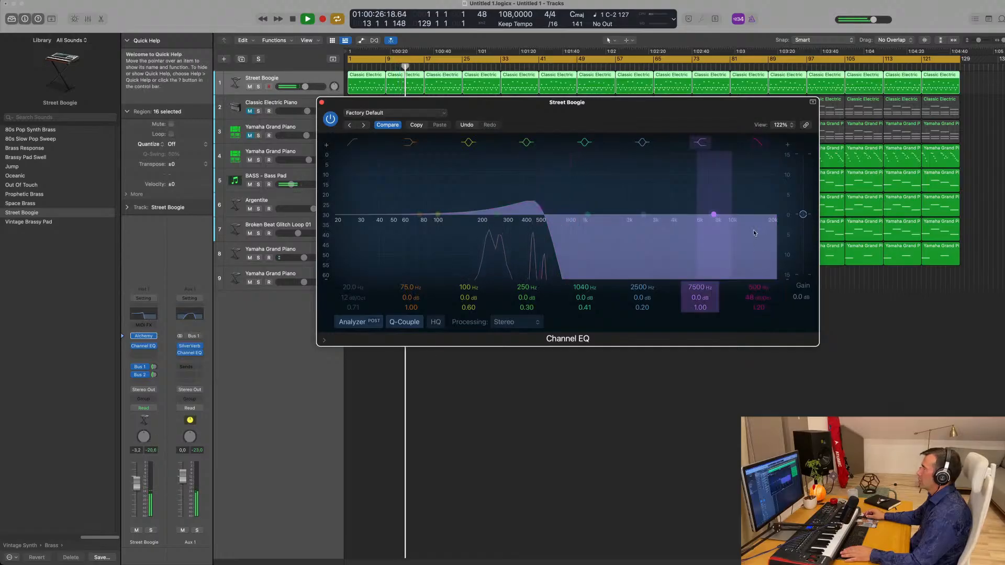
{"action": "left_click_drag", "start_coordinate": [665, 103], "coordinate": [768, 325]}
- Restart playback, select the BASS - Bass Pad track and set its automation mode to Touch
{"action": "key", "text": "Return"}
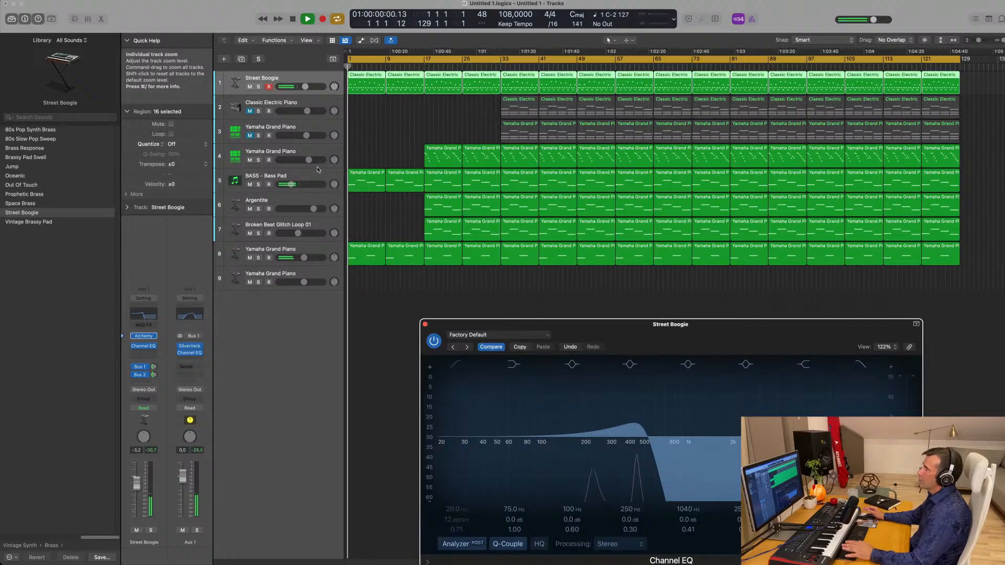
{"action": "left_click", "coordinate": [317, 173]}
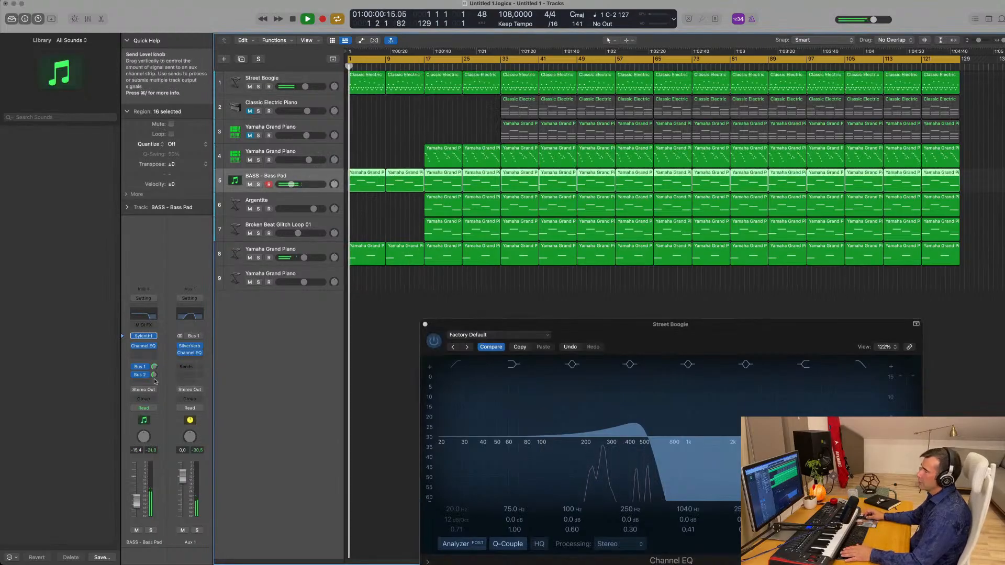
{"action": "left_click", "coordinate": [143, 408]}
{"action": "left_click", "coordinate": [157, 419]}
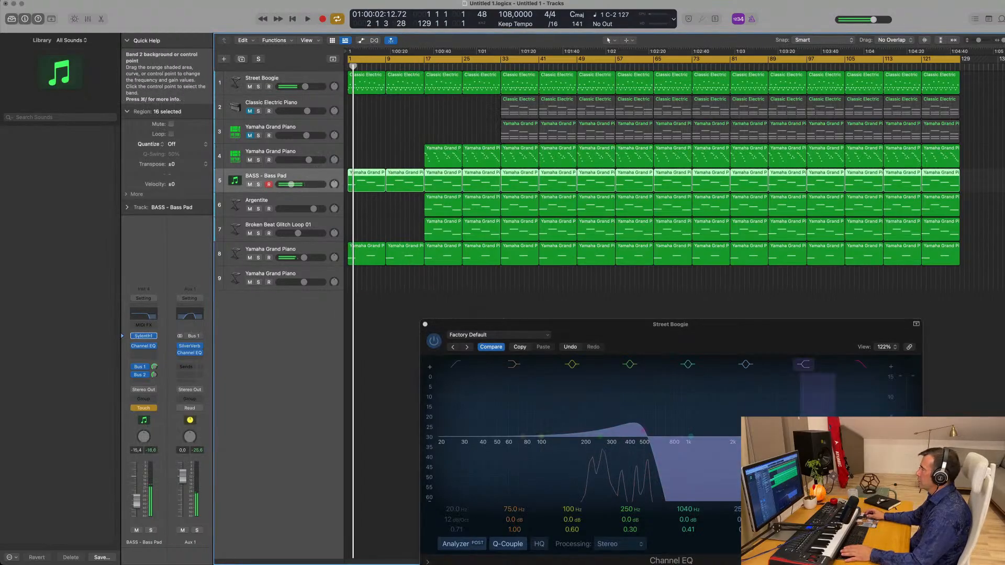
- Raise Street Boogie's high cut to 900 Hz, then stop playback and close the EQ
{"action": "left_click_drag", "start_coordinate": [652, 430], "coordinate": [682, 431]}
{"action": "key", "text": "space"}
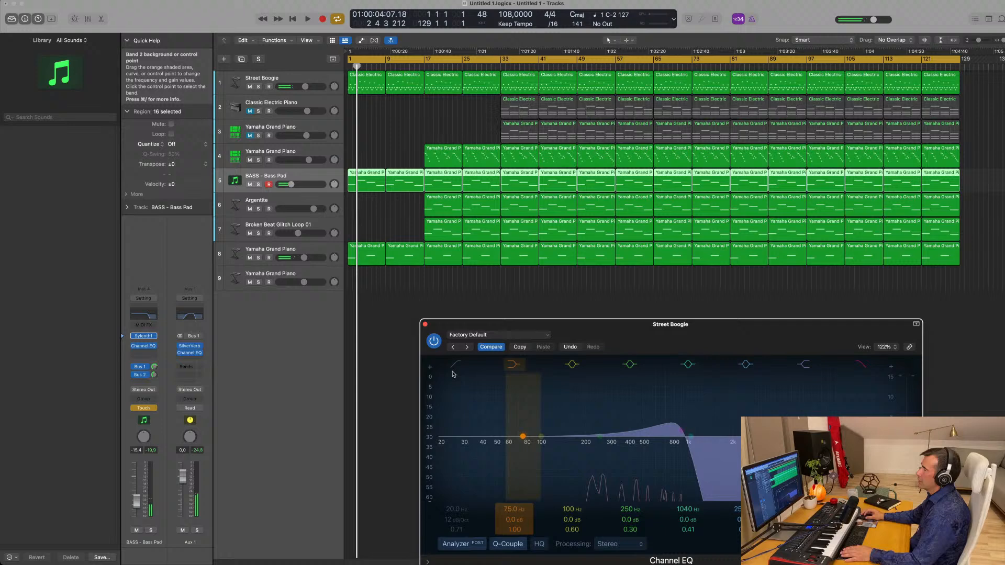
{"action": "left_click", "coordinate": [426, 324]}
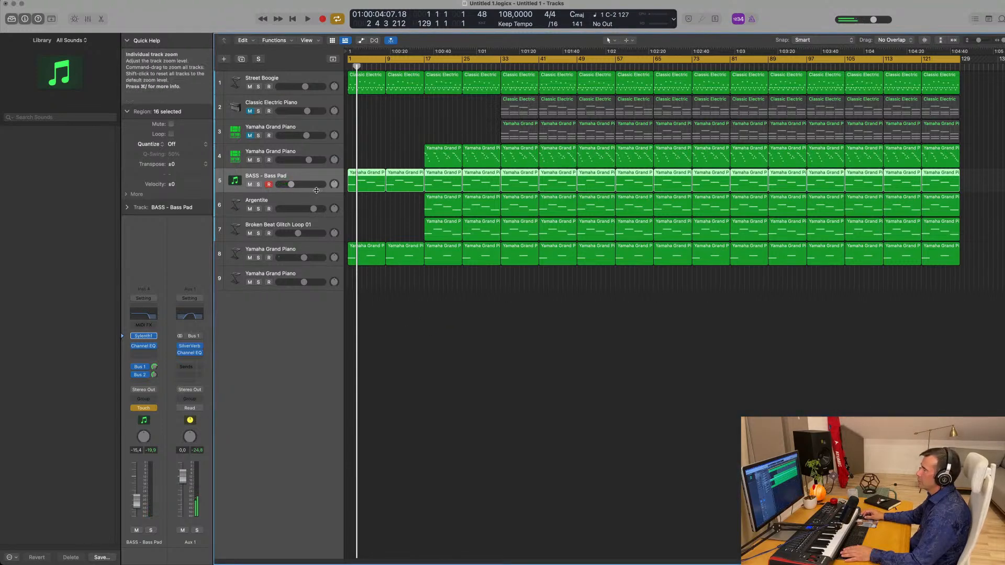
- Enlarge the BASS - Bass Pad track, show track automation and look through its Sylenth1 automation parameters
{"action": "left_click_drag", "start_coordinate": [315, 192], "coordinate": [315, 227]}
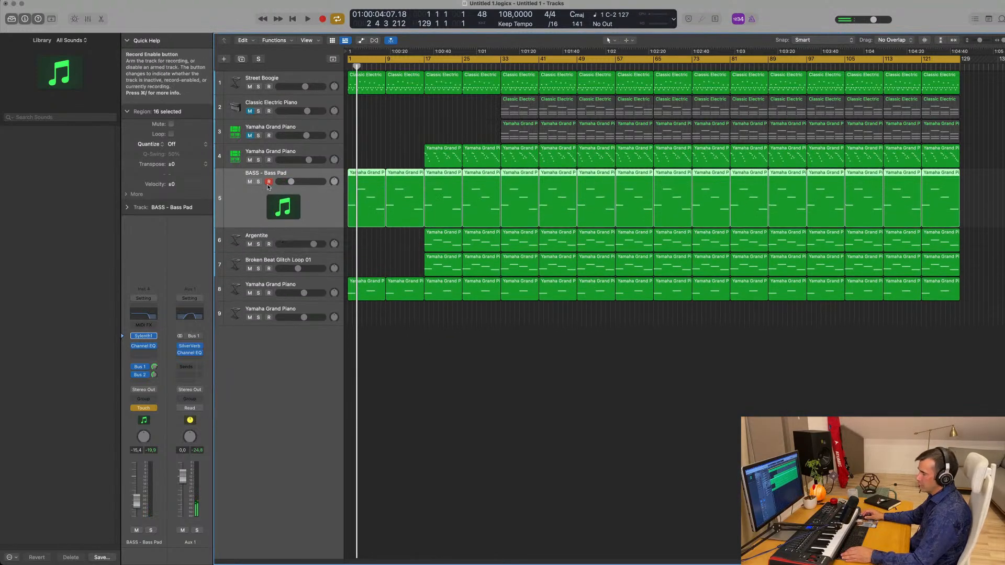
{"action": "key", "text": "a"}
{"action": "left_click", "coordinate": [303, 244]}
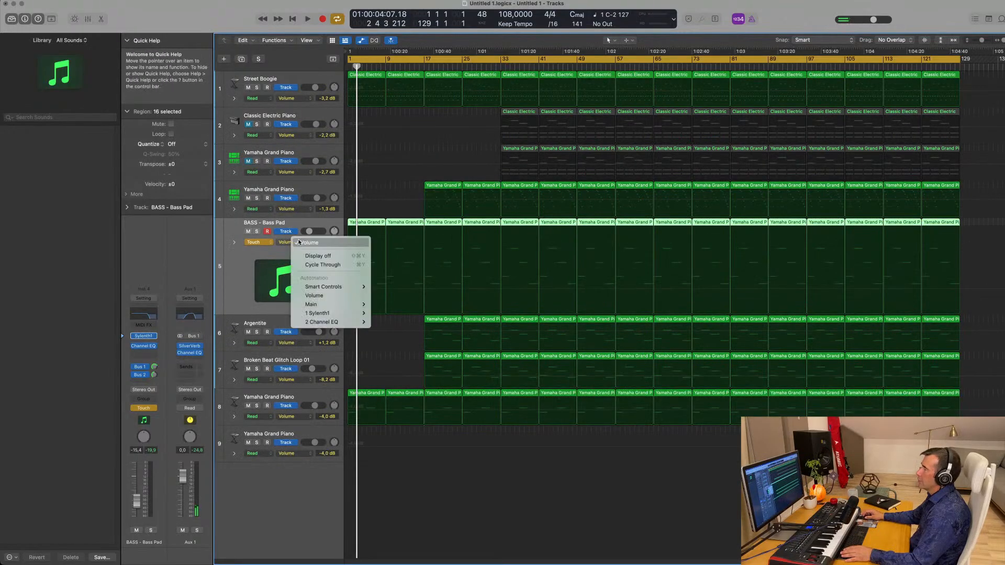
{"action": "mouse_move", "coordinate": [331, 325]}
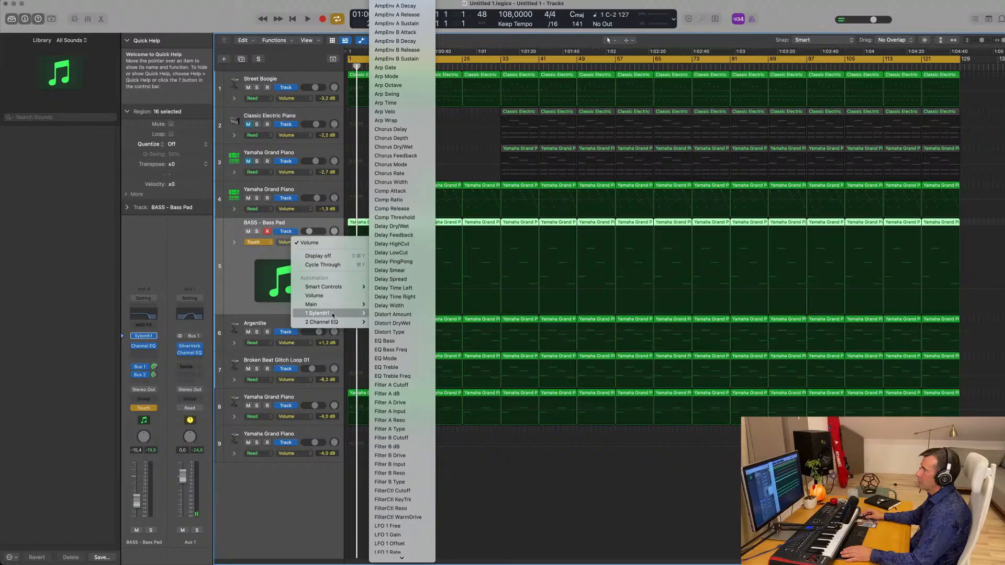
{"action": "left_click", "coordinate": [226, 293]}
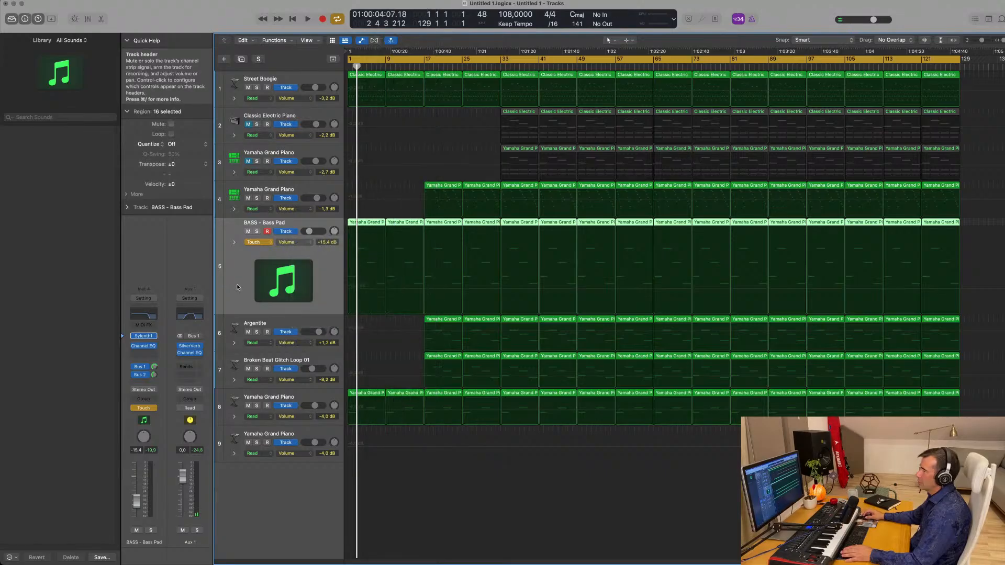
- During playback, select Street Boogie, reopen its Channel EQ and look through the available Alchemy and Channel EQ automation parameters
{"action": "key", "text": "space"}
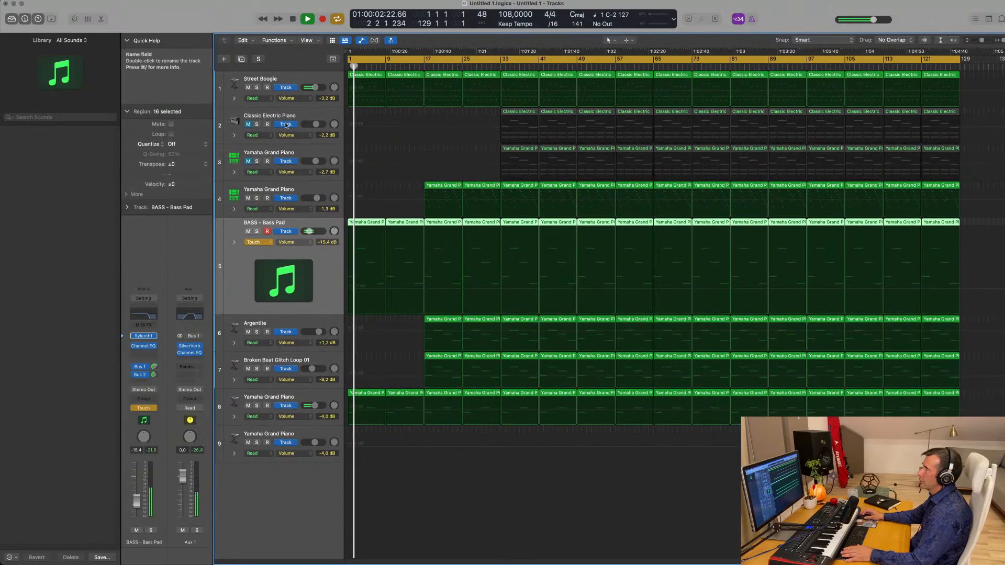
{"action": "left_click", "coordinate": [306, 80]}
{"action": "left_click", "coordinate": [309, 99]}
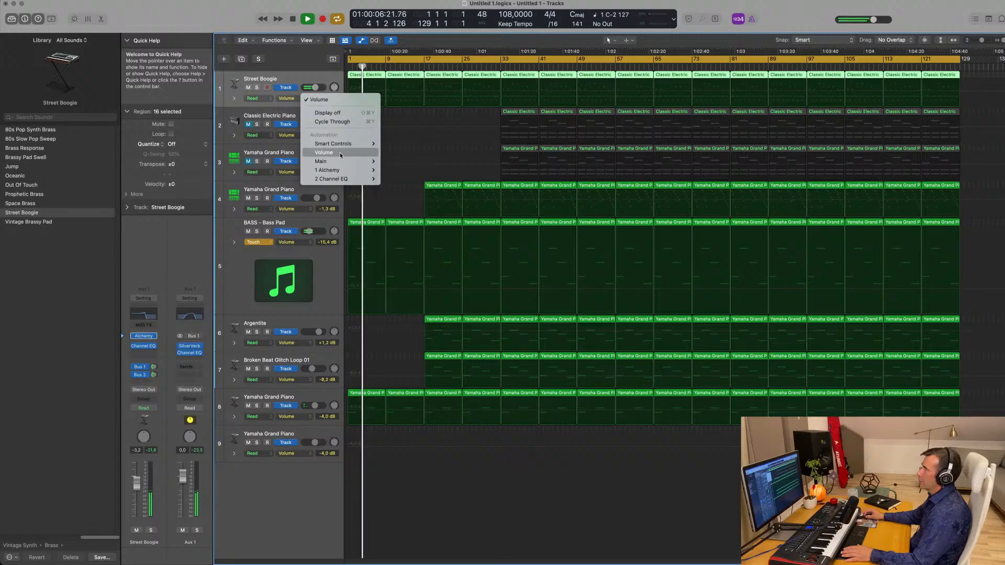
{"action": "left_click", "coordinate": [306, 85]}
{"action": "key", "text": "Return"}
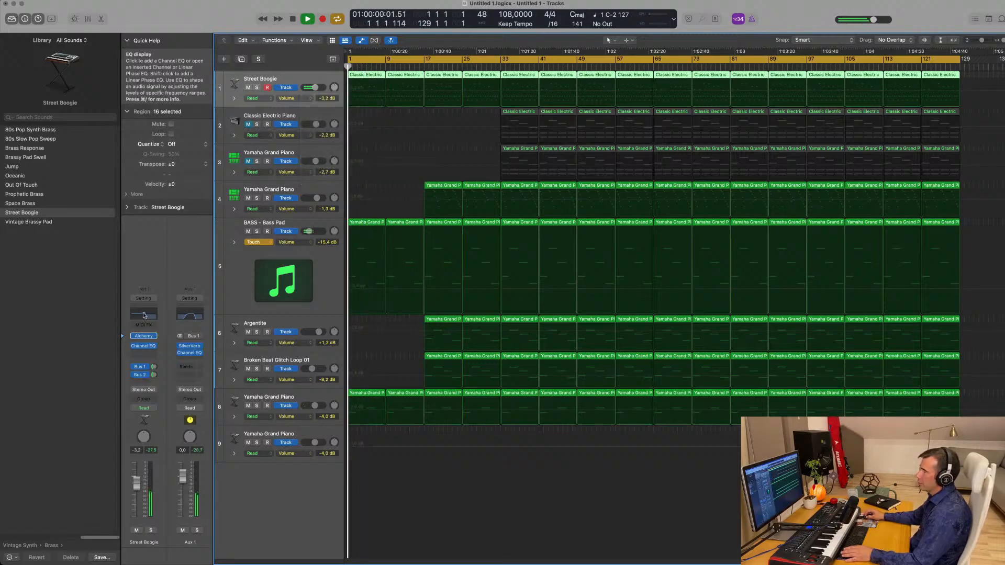
{"action": "left_click", "coordinate": [145, 314]}
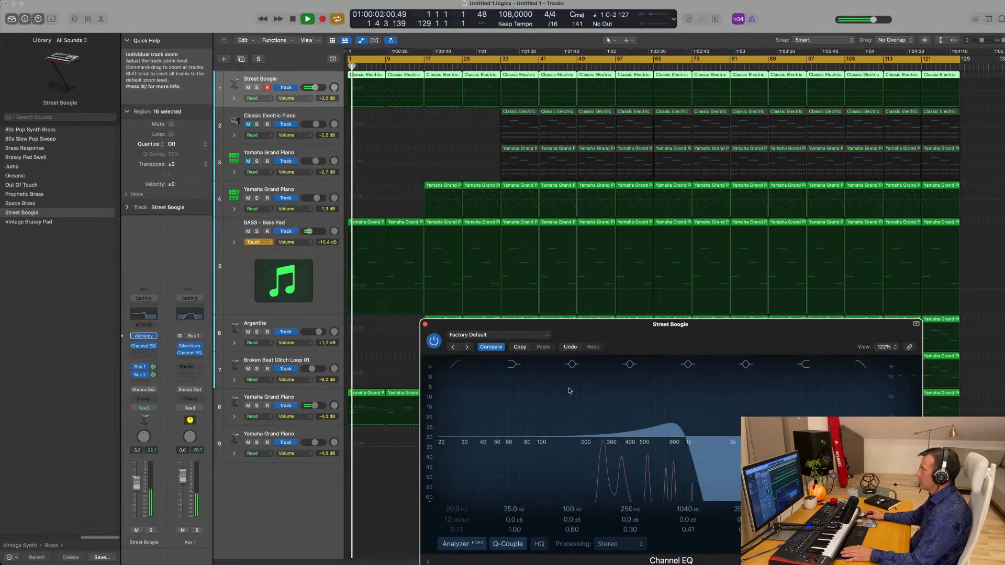
{"action": "left_click", "coordinate": [291, 98]}
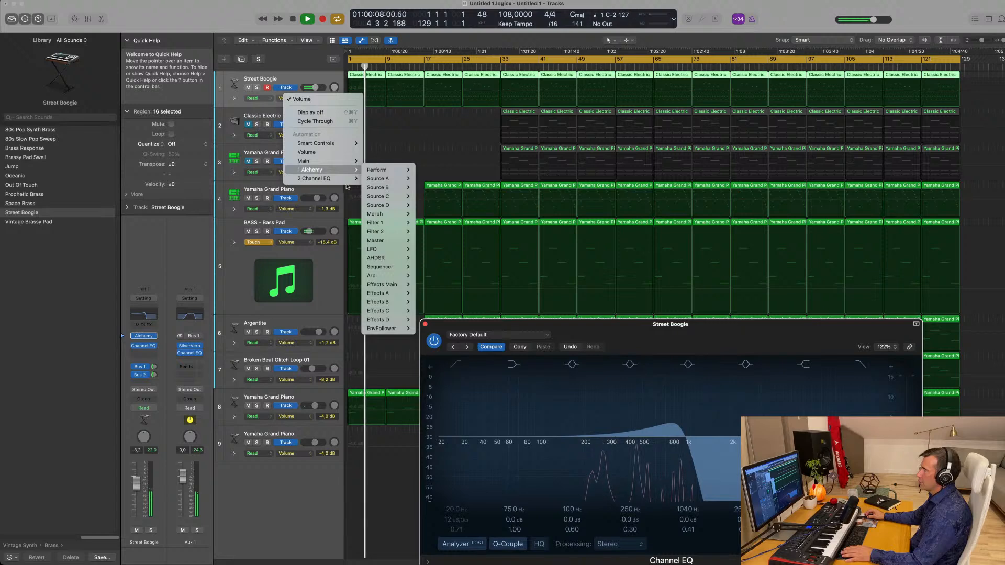
{"action": "mouse_move", "coordinate": [344, 180]}
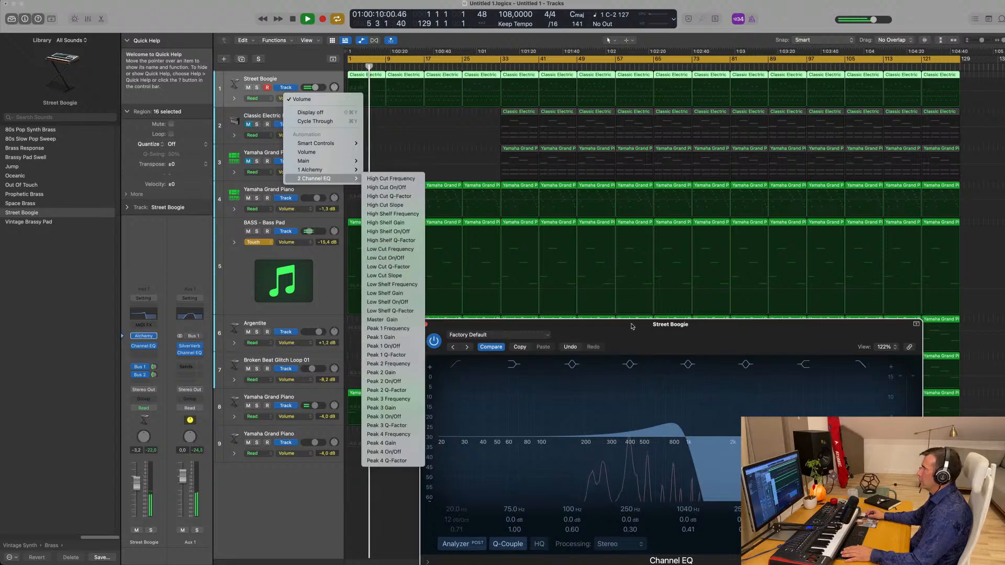
{"action": "left_click_drag", "start_coordinate": [632, 327], "coordinate": [622, 164]}
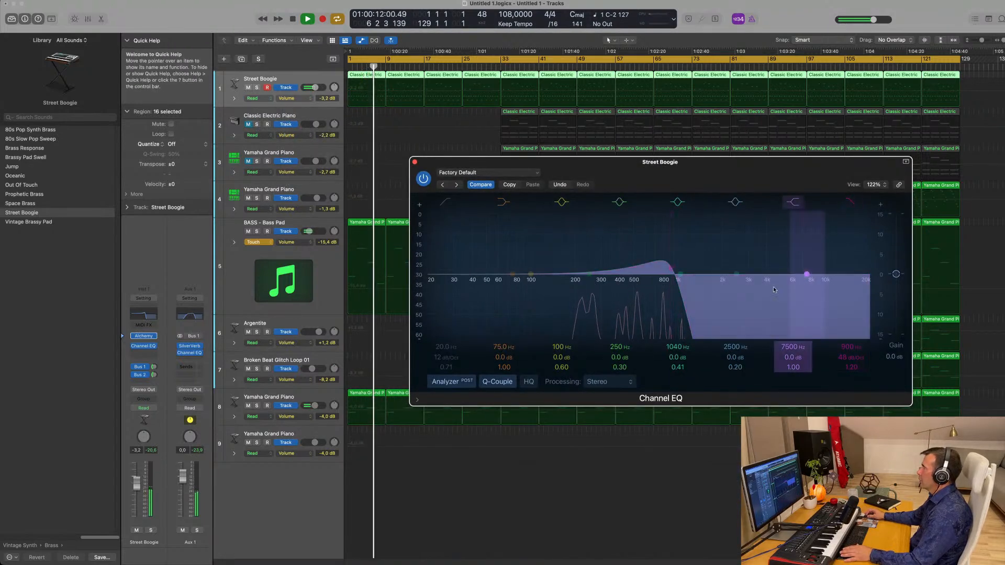
- Set Street Boogie's automation mode to Touch, record a short high cut frequency move and close the EQ
{"action": "left_click", "coordinate": [144, 408]}
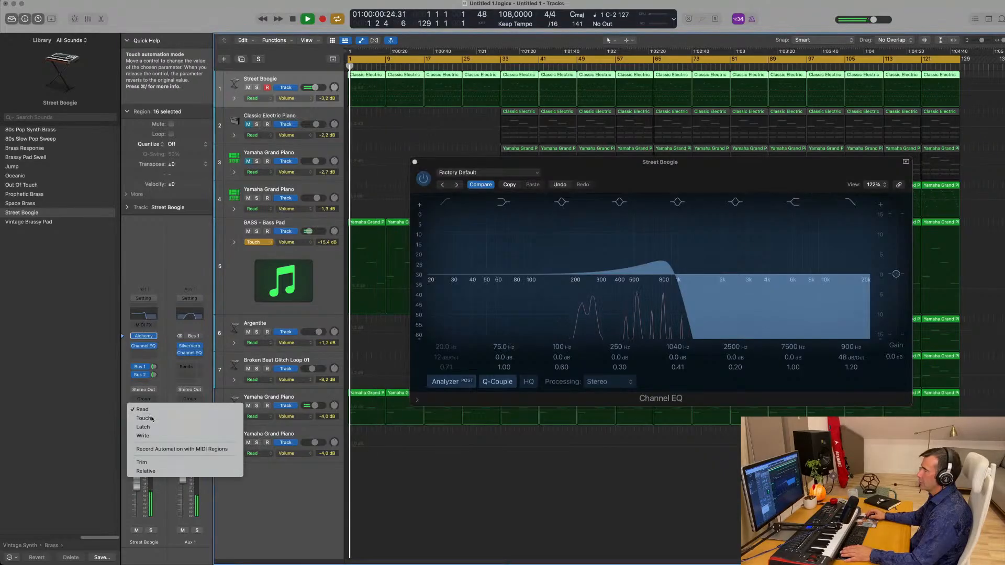
{"action": "left_click", "coordinate": [152, 419]}
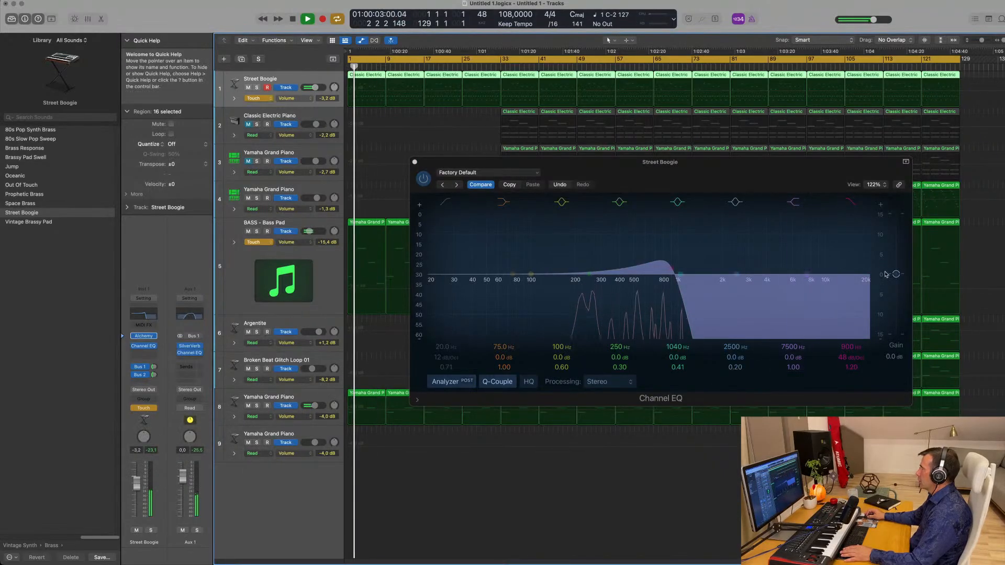
{"action": "mouse_move", "coordinate": [679, 273]}
{"action": "left_mouse_down"}
{"action": "mouse_move", "coordinate": [703, 269]}
{"action": "mouse_move", "coordinate": [654, 269]}
{"action": "mouse_move", "coordinate": [663, 269]}
{"action": "left_mouse_up"}
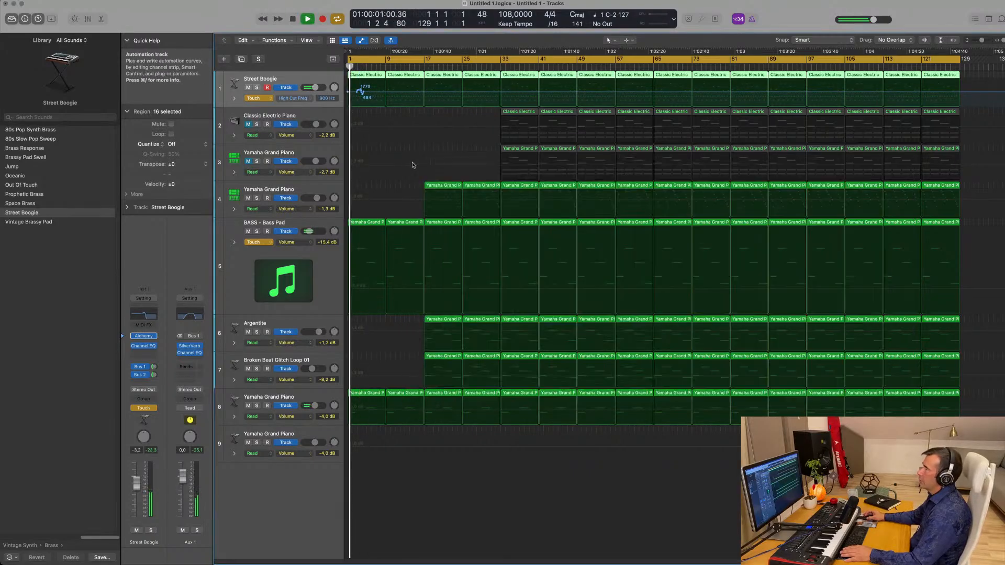
{"action": "left_click", "coordinate": [415, 162]}
- Draw a high cut frequency ramp on Street Boogie from about 258 Hz to 458 Hz at bar 9 and set automation to Read
{"action": "left_click", "coordinate": [353, 95]}
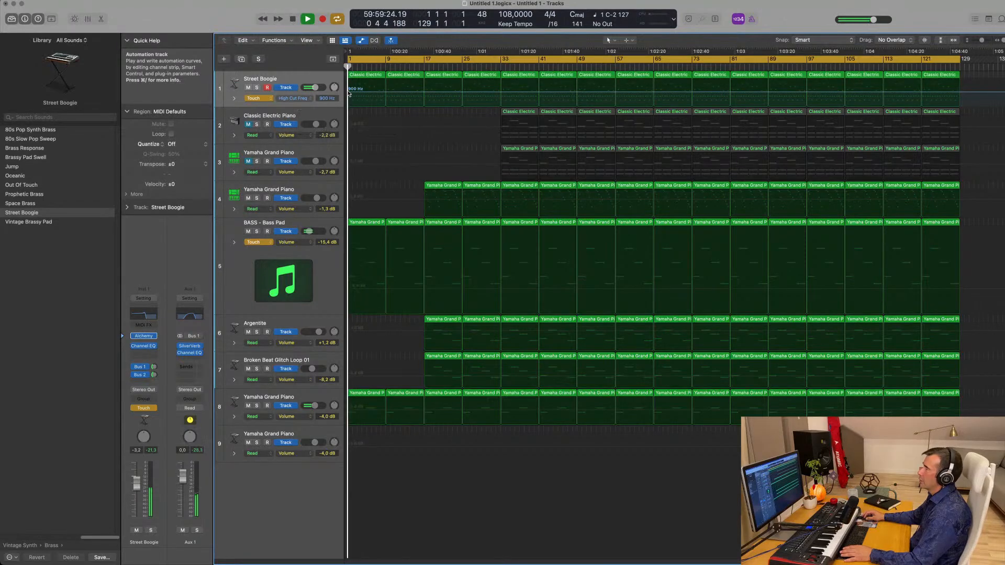
{"action": "left_click_drag", "start_coordinate": [349, 93], "coordinate": [386, 93]}
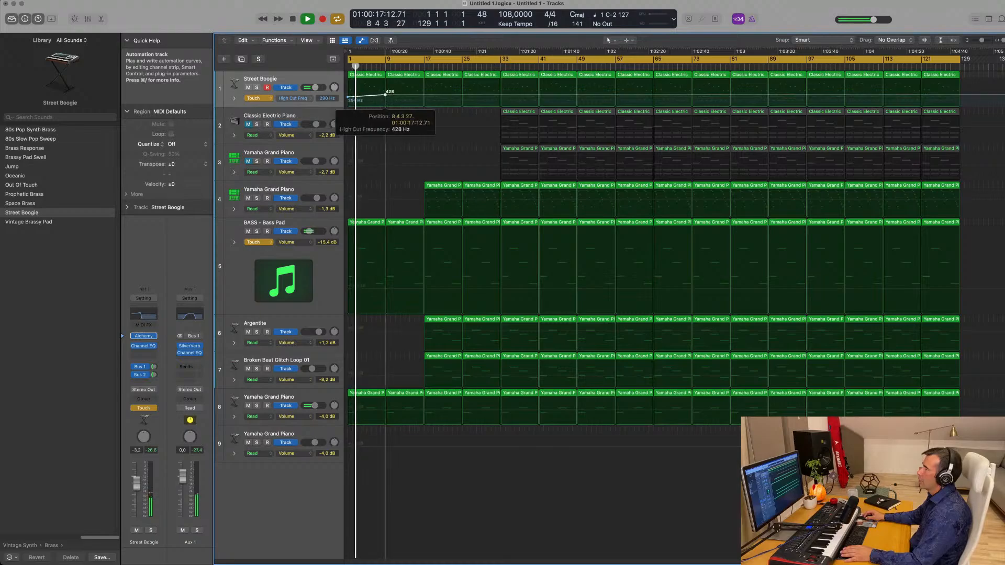
{"action": "left_click", "coordinate": [256, 103]}
{"action": "left_click", "coordinate": [253, 89]}
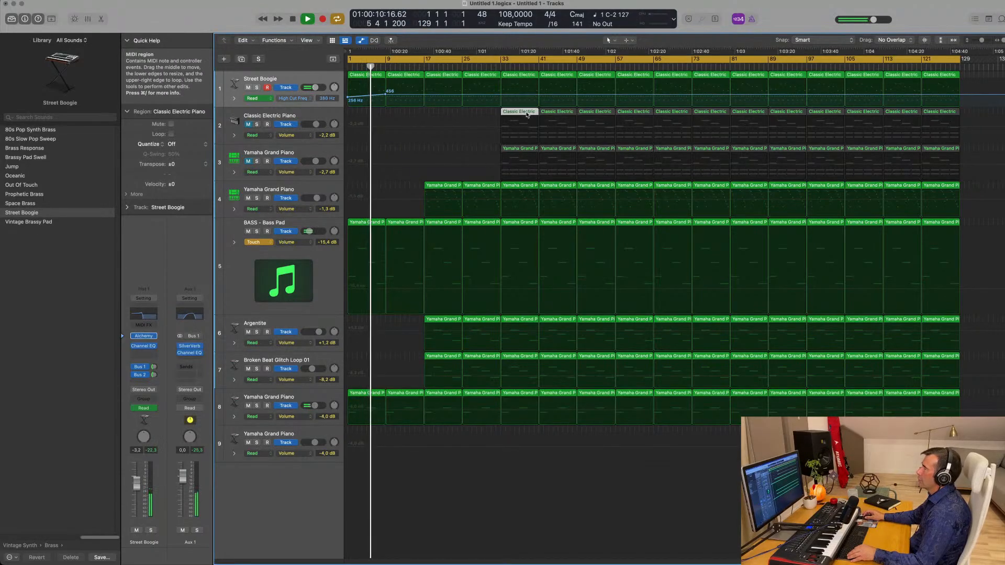
- Copy the first Classic Electric Piano region from bar 33 to bar 9 and open the copy in the Piano Roll
{"action": "left_click_drag", "start_coordinate": [517, 113], "coordinate": [410, 111]}
{"action": "double_click", "coordinate": [410, 118]}
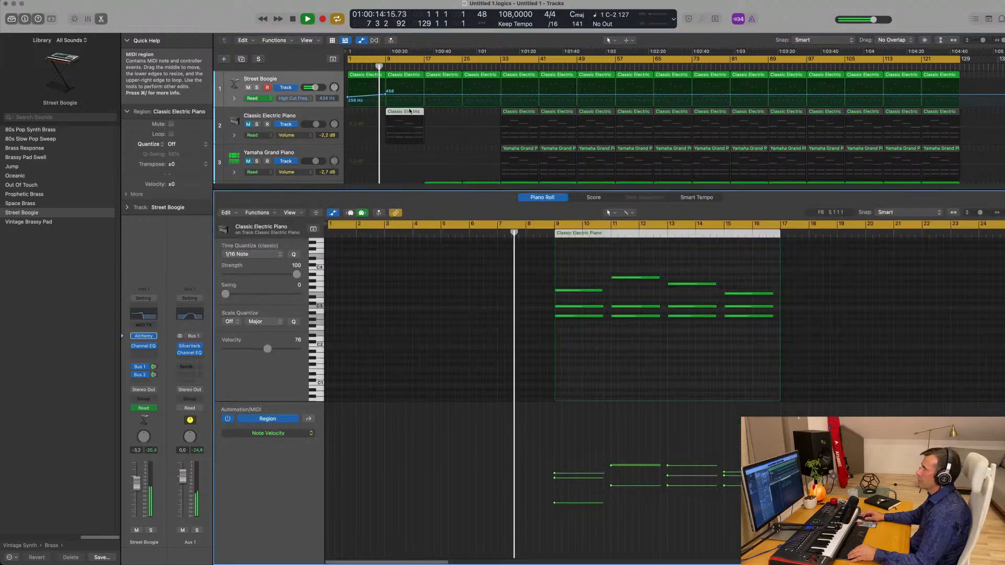
- Delete all chords after the first in the bar 9 region and shorten the remaining chord to just past bar 10
{"action": "left_click_drag", "start_coordinate": [609, 267], "coordinate": [775, 339]}
{"action": "key", "text": "Delete"}
{"action": "left_click_drag", "start_coordinate": [605, 291], "coordinate": [590, 292]}
- Restart playback, unmute the Classic Electric Piano track and close the Piano Roll
{"action": "key", "text": "Return"}
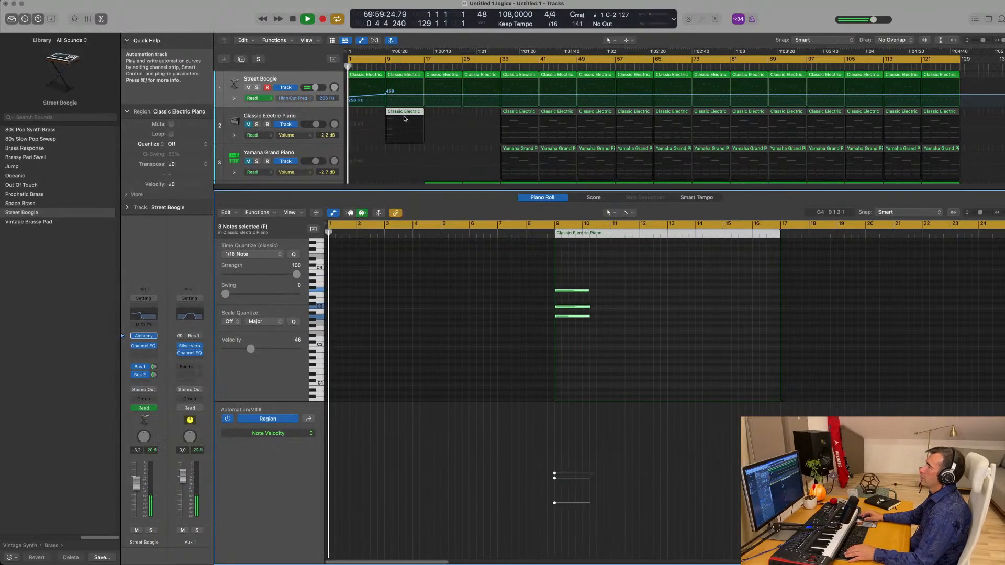
{"action": "left_click", "coordinate": [247, 125]}
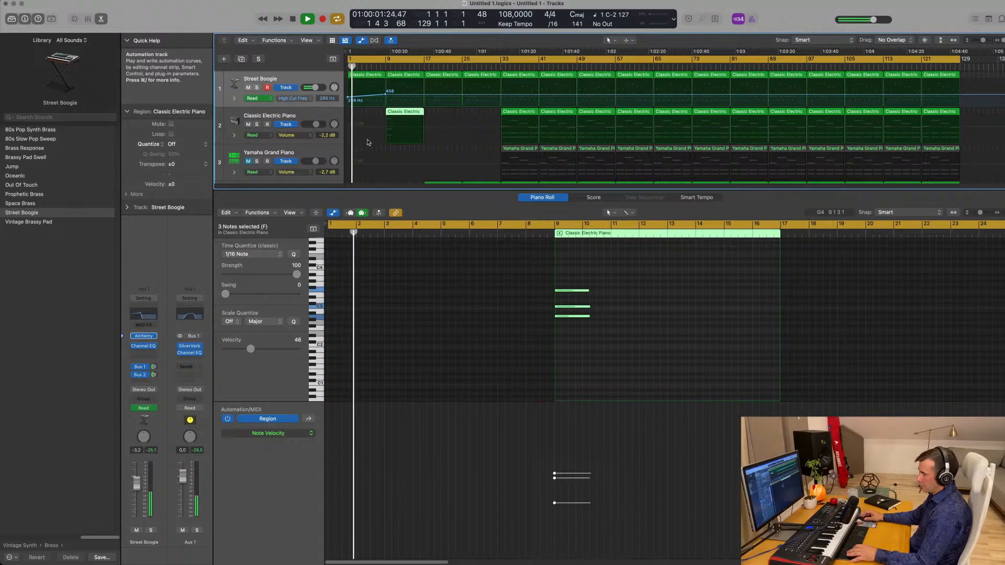
{"action": "key", "text": "x"}
{"action": "key", "text": "x"}
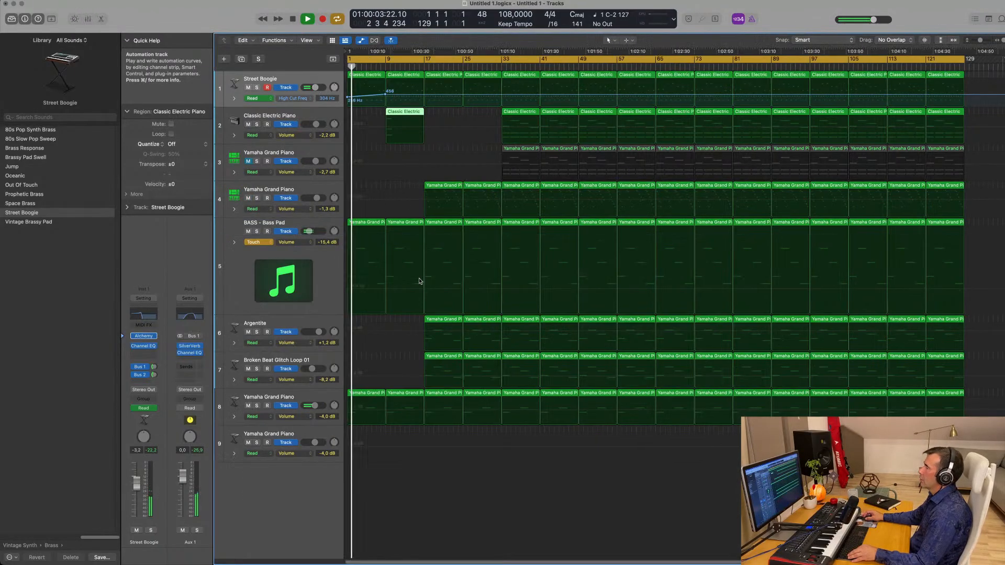
{"action": "scroll", "coordinate": [420, 281], "scroll_direction": "up", "scroll_amount": 3}
- Set the BASS - Bass Pad track's automation mode to Read, select the track and restart playback
{"action": "key", "text": "Return"}
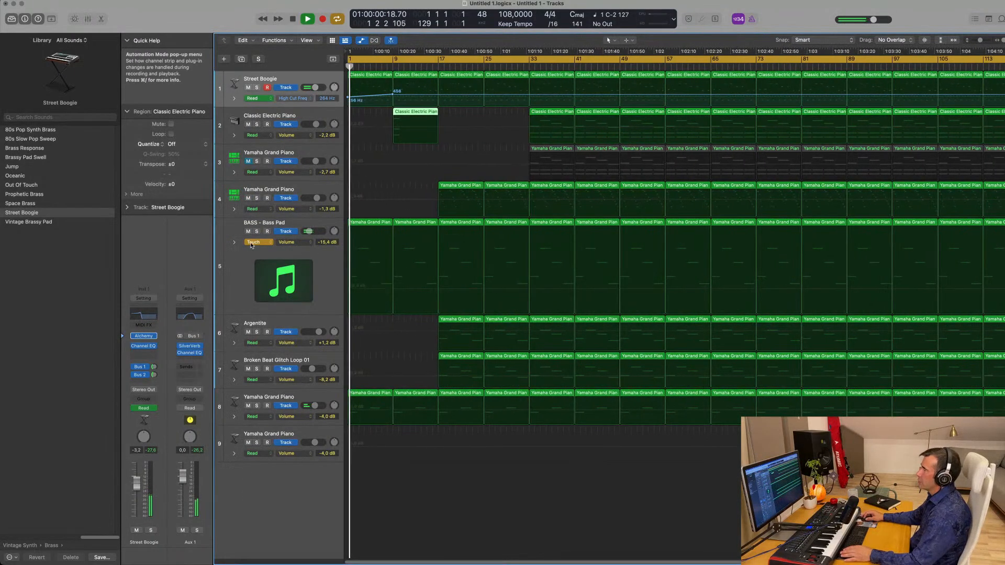
{"action": "left_click", "coordinate": [251, 243]}
{"action": "left_click", "coordinate": [251, 235]}
{"action": "left_click", "coordinate": [239, 275]}
{"action": "key", "text": "space"}
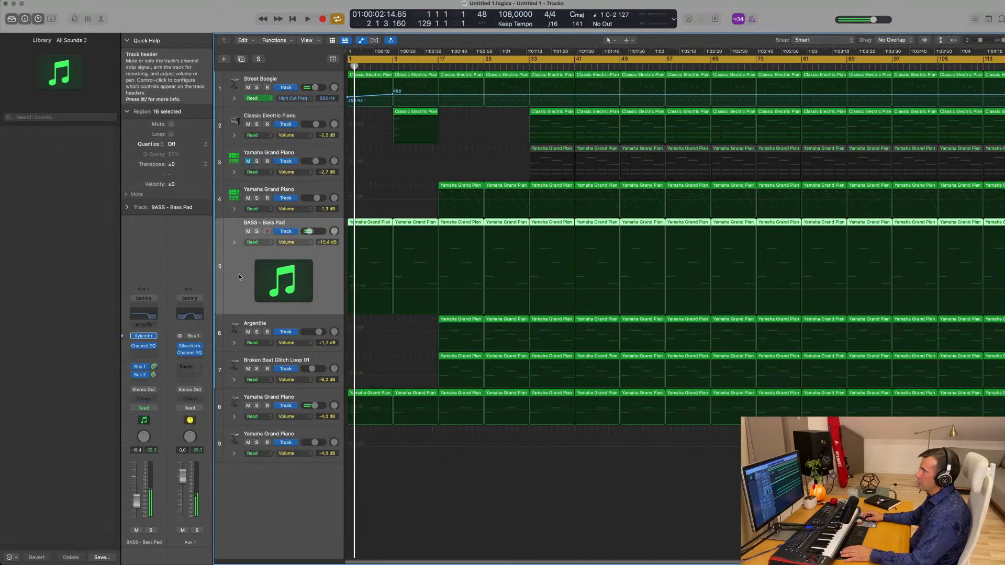
{"action": "key", "text": "space"}
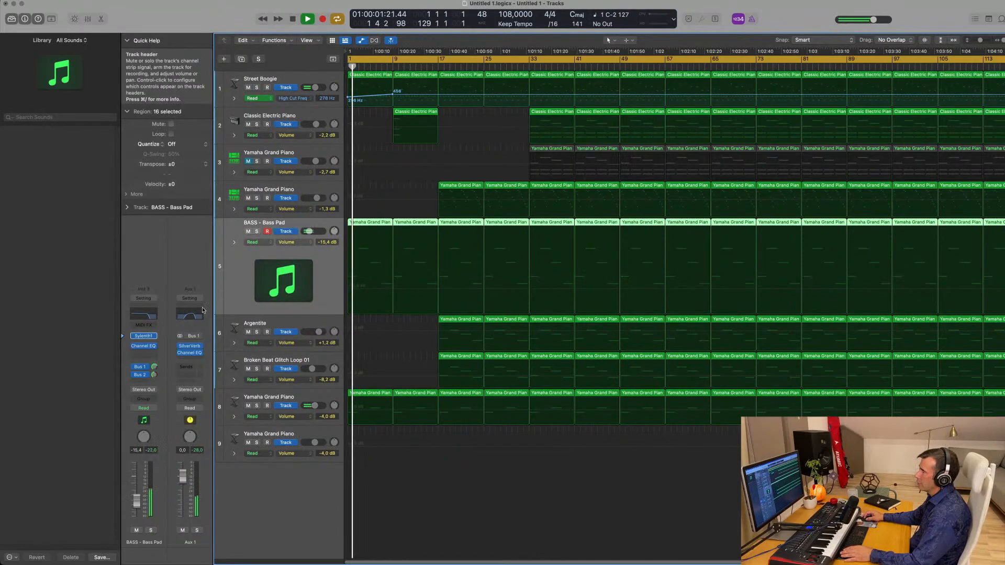
- Open the Sylenth1 instrument on BASS - Bass Pad and set the track's automation mode to Touch
{"action": "left_click", "coordinate": [146, 337]}
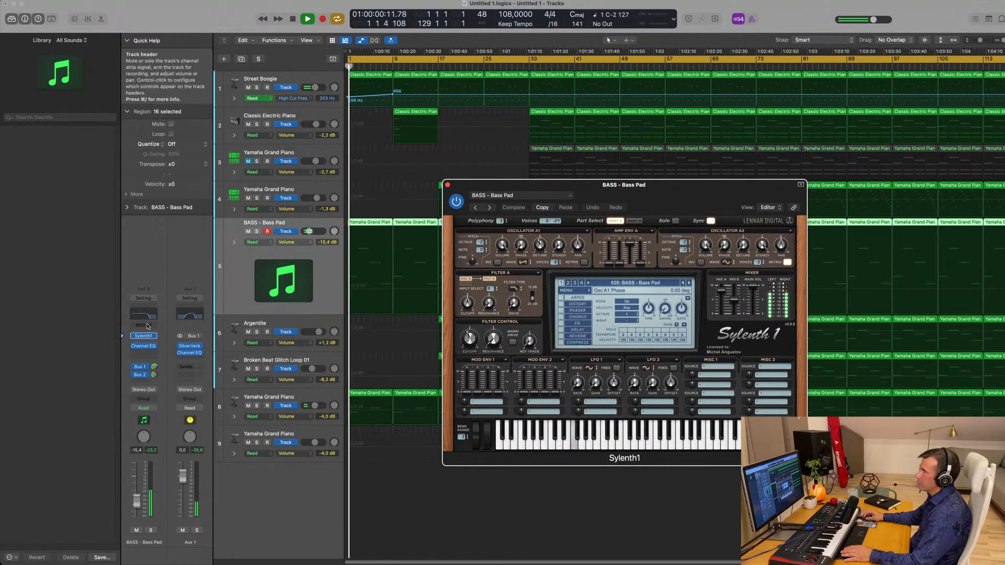
{"action": "left_click", "coordinate": [143, 408]}
{"action": "left_click", "coordinate": [144, 417]}
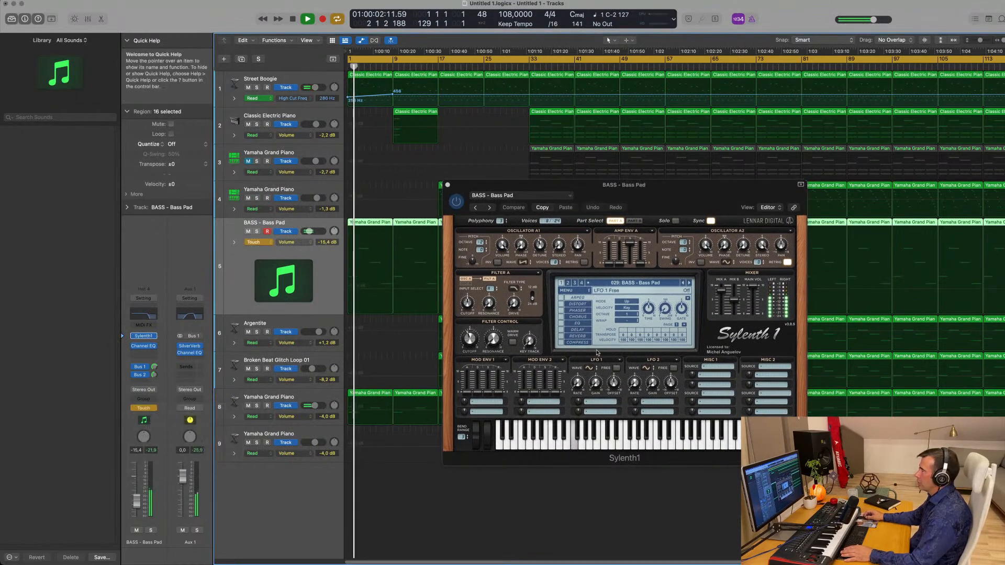
- Restart playback, nudge Sylenth1's filter control cutoff to write its automation on the bass pad, and close the plug-in
{"action": "key", "text": "Return"}
{"action": "left_click_drag", "start_coordinate": [470, 339], "coordinate": [469, 338]}
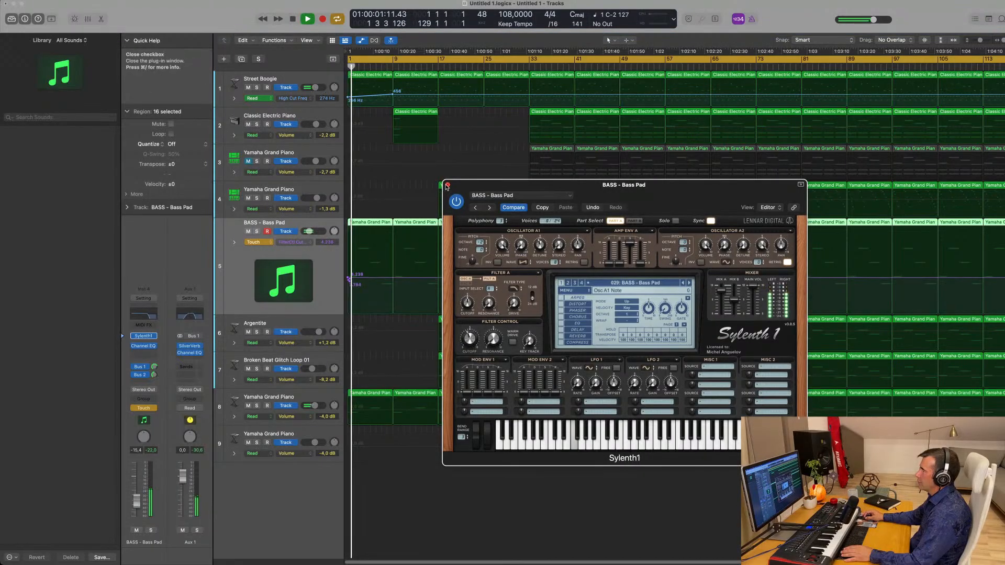
{"action": "left_click", "coordinate": [447, 187]}
- Ramp the bass pad's filter cutoff automation from 2.131 at bar 1 to 4.238 at bar 17, and set the track to Read
{"action": "key", "text": "space"}
{"action": "mouse_move", "coordinate": [350, 278]}
{"action": "left_mouse_down"}
{"action": "mouse_move", "coordinate": [340, 278]}
{"action": "mouse_move", "coordinate": [348, 283]}
{"action": "left_mouse_up"}
{"action": "key", "text": "space"}
{"action": "key", "text": "space"}
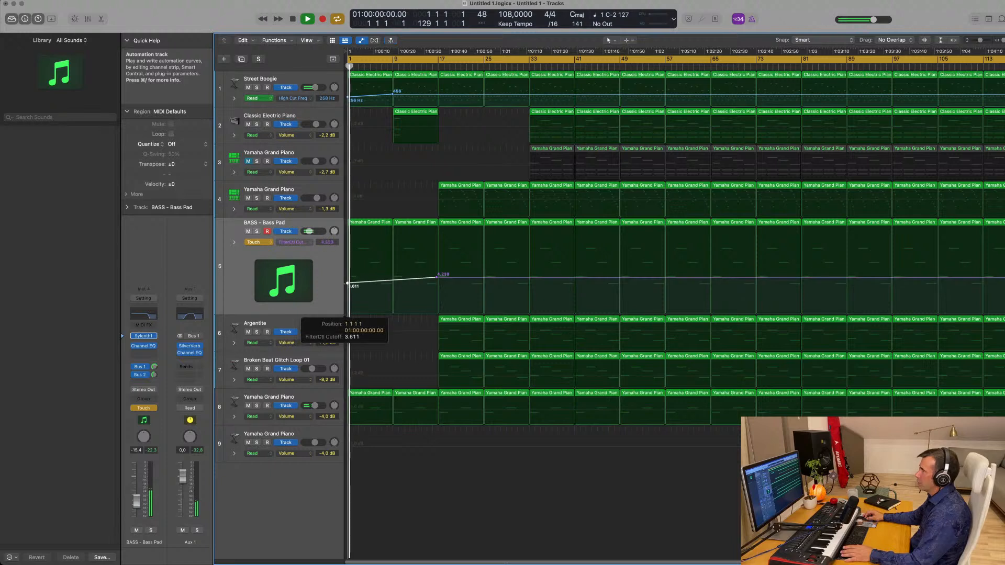
{"action": "left_click", "coordinate": [256, 242]}
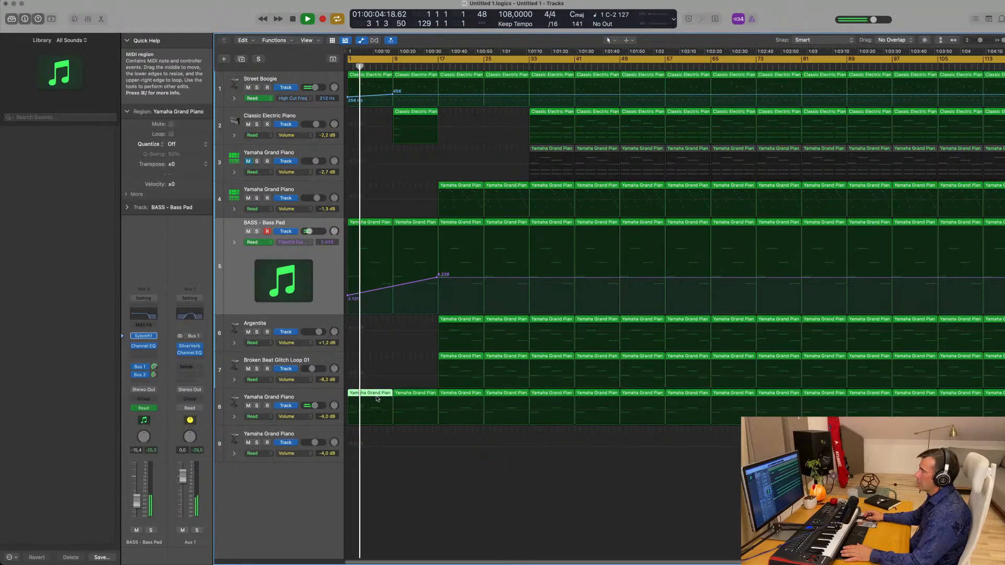
- Delete the second note, at bar 5, from track 8's first Yamaha Grand Piano region and close the Piano Roll
{"action": "double_click", "coordinate": [379, 397]}
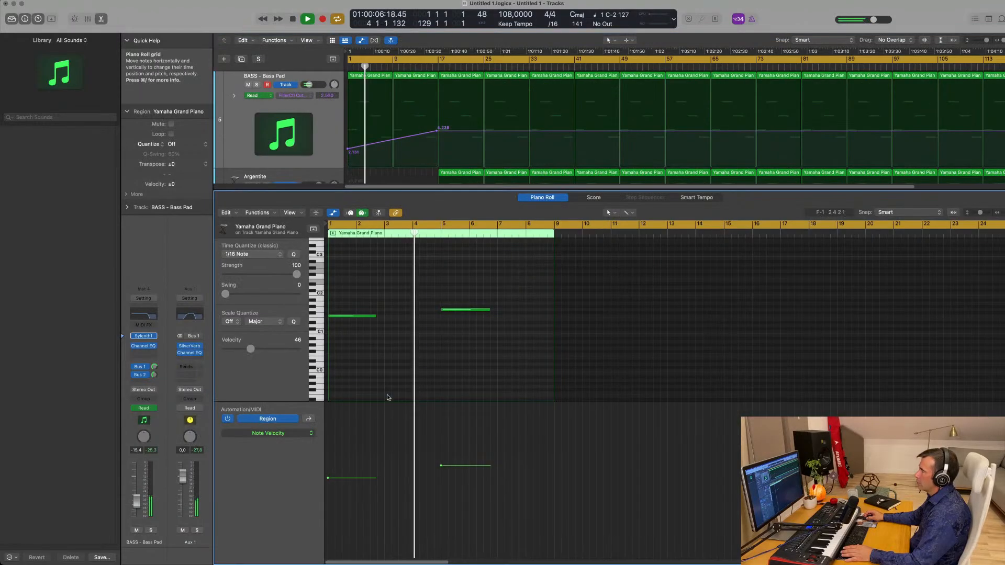
{"action": "left_click", "coordinate": [473, 309]}
{"action": "key", "text": "Delete"}
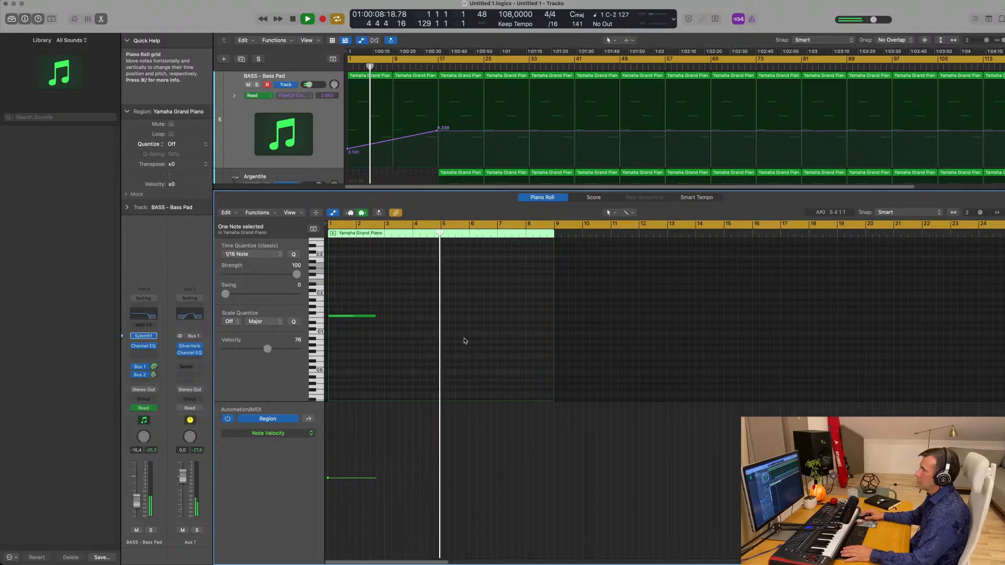
{"action": "key", "text": "x"}
{"action": "key", "text": "x"}
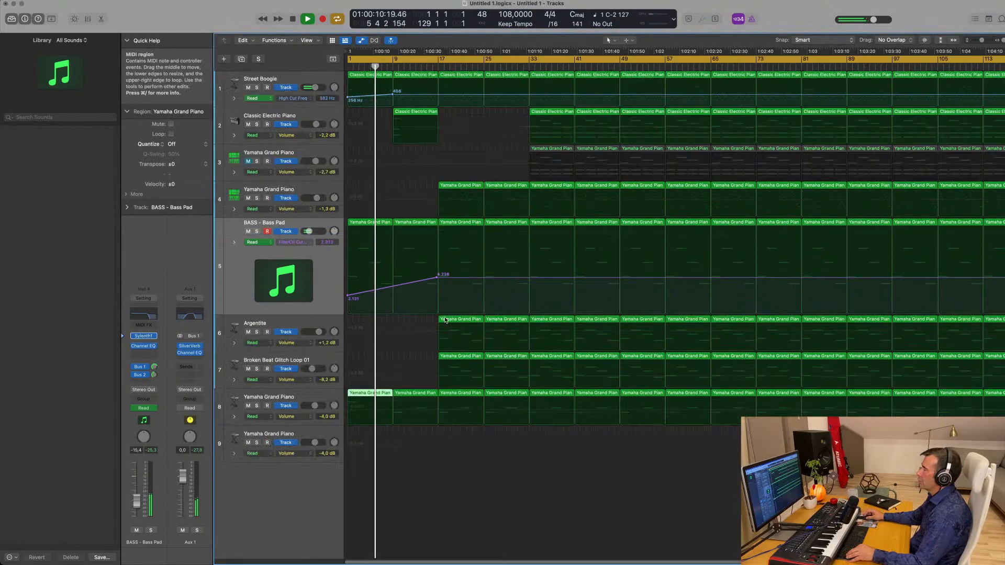
- Add an automation point at bar 17 on Street Boogie's high cut frequency curve
{"action": "key", "text": "super+Left"}
{"action": "key", "text": "super+Left"}
{"action": "key", "text": "super+Left"}
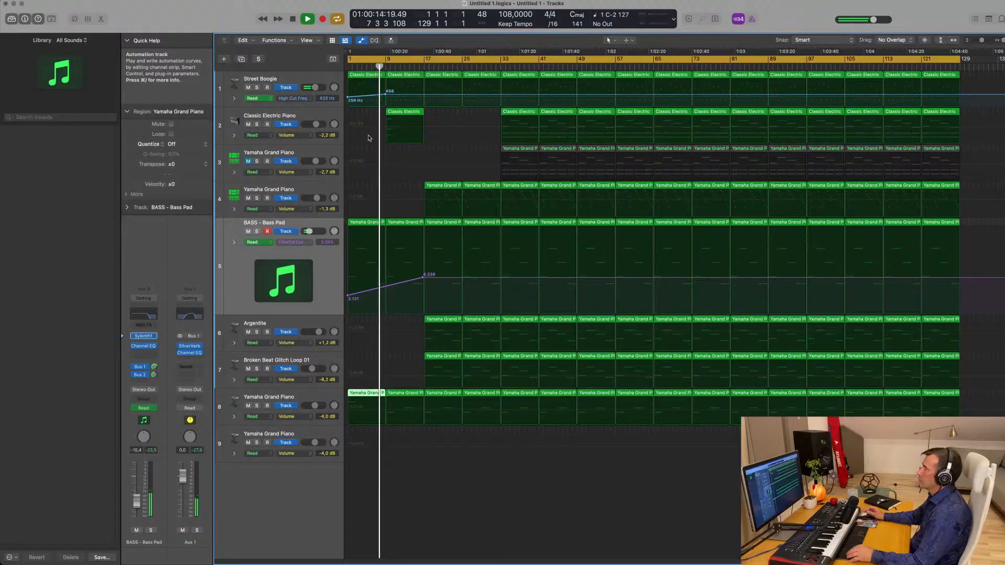
{"action": "left_click", "coordinate": [425, 97]}
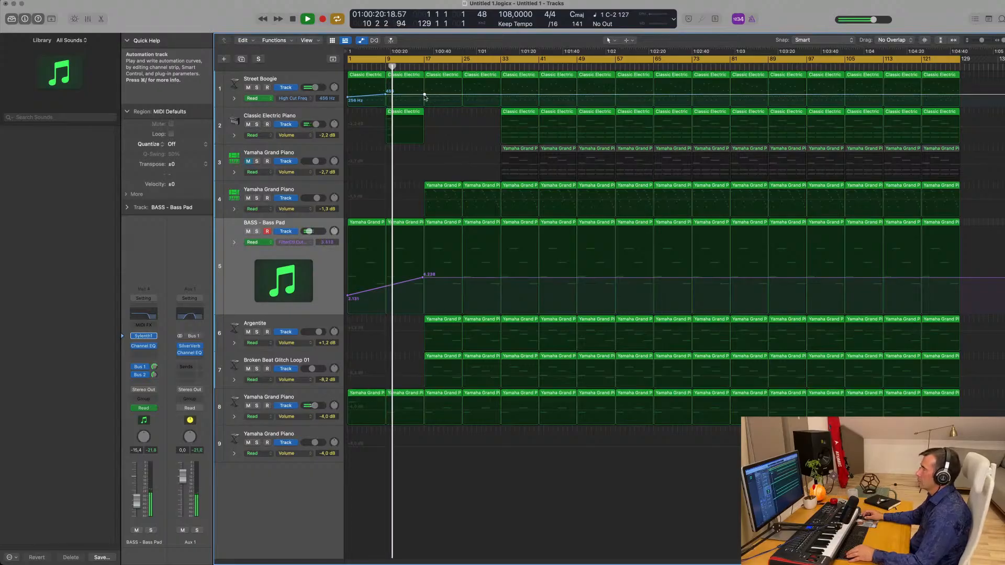
- Delete the bar 13 note from track 8's Yamaha Grand Piano region starting at bar 9 and close the editor
{"action": "left_click", "coordinate": [411, 395]}
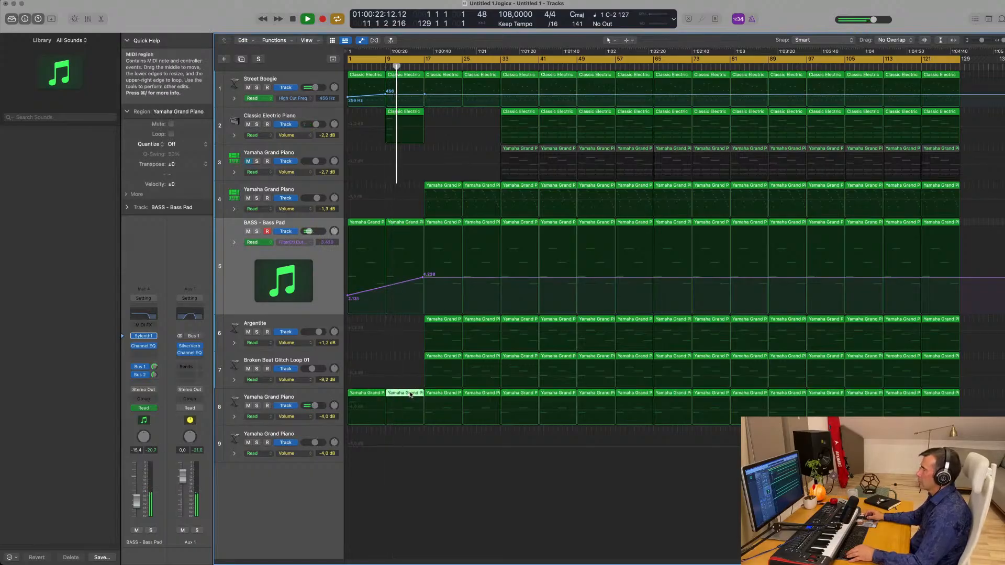
{"action": "double_click", "coordinate": [411, 395]}
{"action": "left_click_drag", "start_coordinate": [723, 263], "coordinate": [694, 314]}
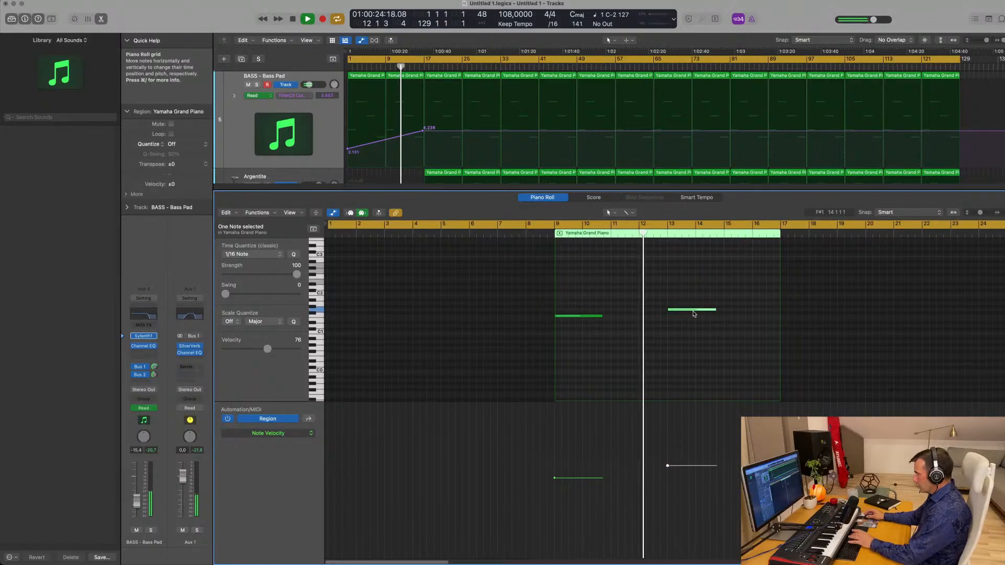
{"action": "key", "text": "Delete"}
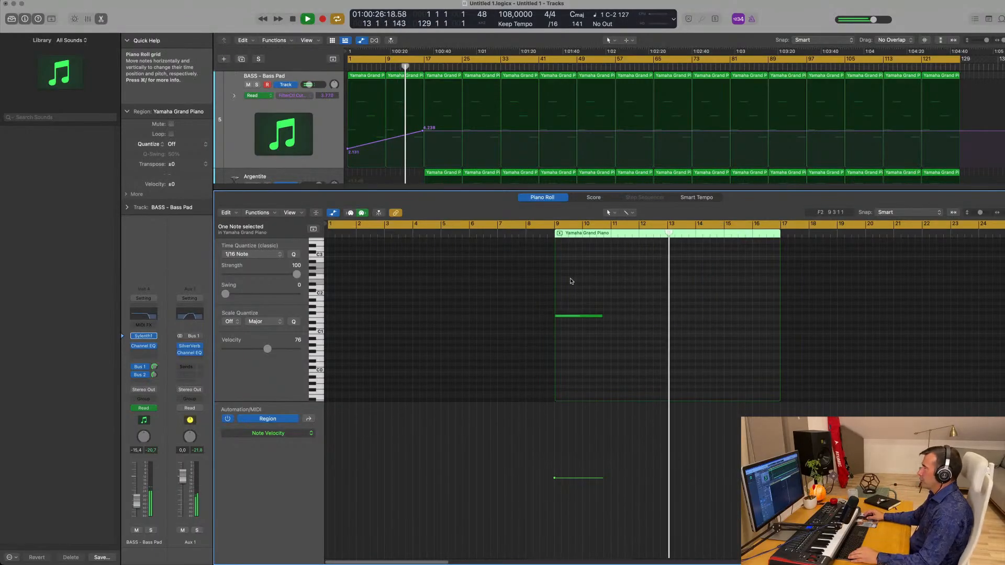
{"action": "scroll", "coordinate": [470, 290], "scroll_direction": "up", "scroll_amount": 1}
{"action": "key", "text": "x"}
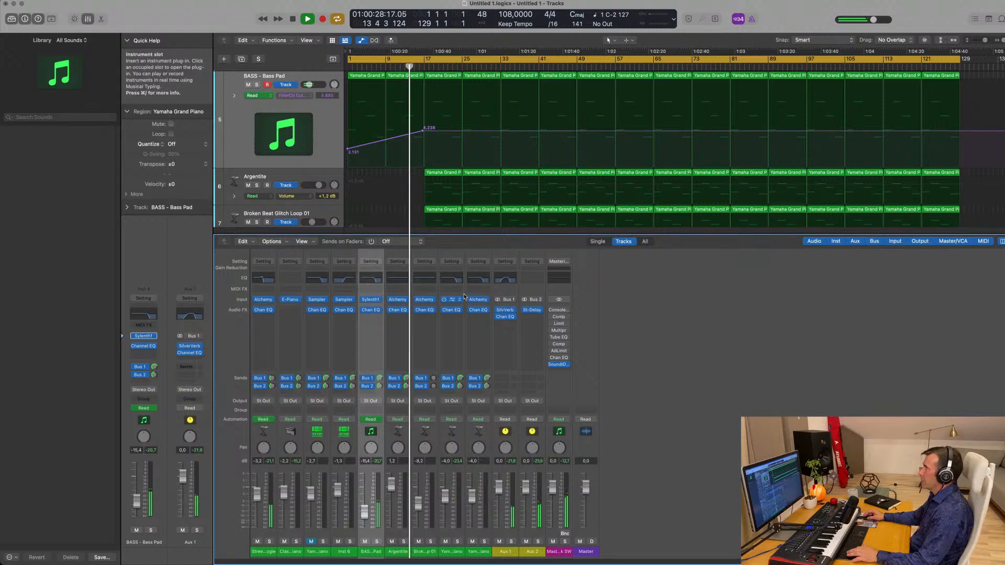
{"action": "key", "text": "x"}
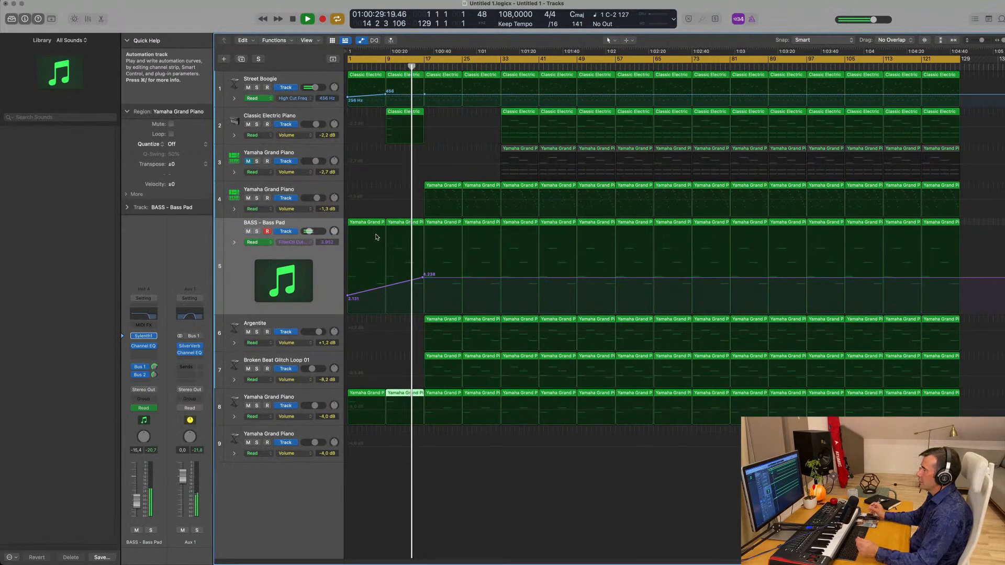
- Delete the Argentite and Broken Beat Glitch Loop 01 regions between bars 17 and 33
{"action": "left_click", "coordinate": [450, 319]}
{"action": "key", "text": "Delete"}
{"action": "left_click", "coordinate": [445, 357]}
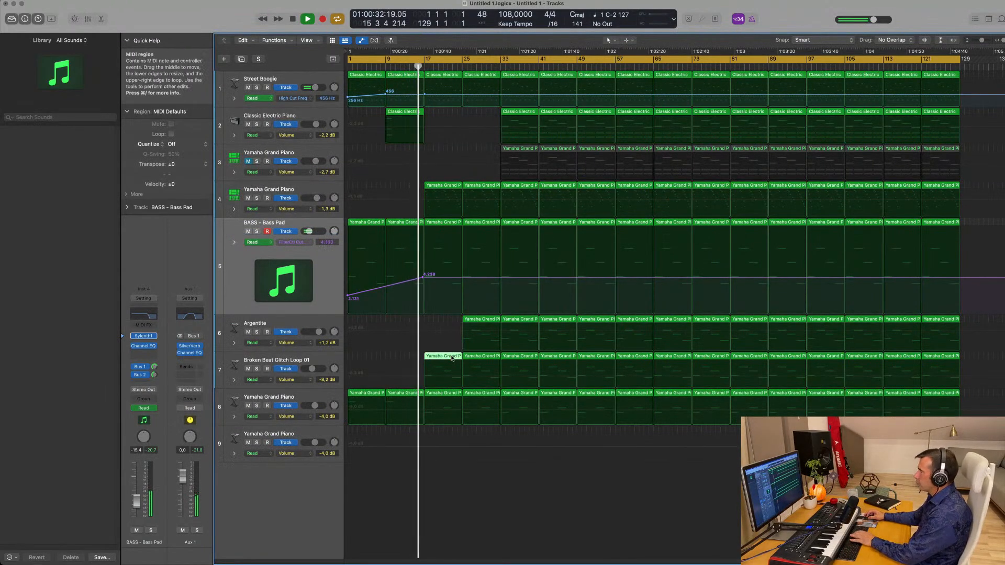
{"action": "key", "text": "Delete"}
{"action": "key", "text": "Delete"}
{"action": "left_click", "coordinate": [482, 356]}
{"action": "key", "text": "Delete"}
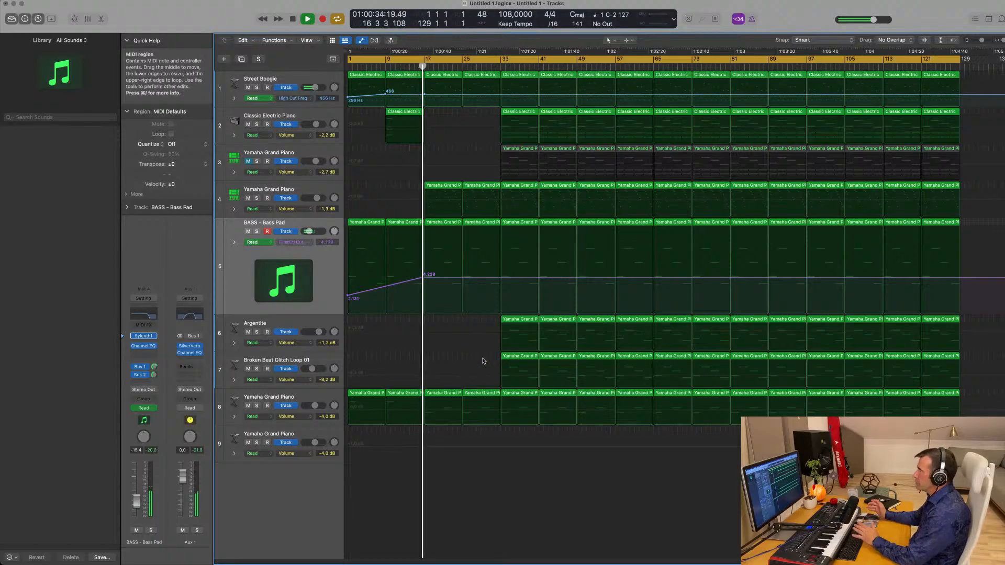
- Delete track 4's Yamaha Grand Piano regions between bars 17 and 33, and copy the bar 9 Classic Electric Piano region to bar 17
{"action": "left_click_drag", "start_coordinate": [418, 185], "coordinate": [475, 188]}
{"action": "key", "text": "Delete"}
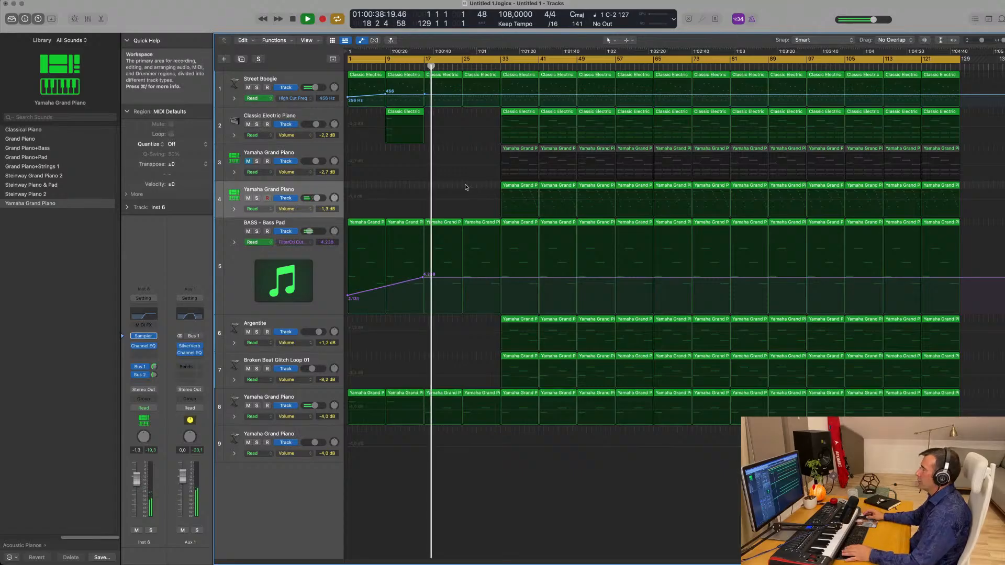
{"action": "key", "text": "space"}
{"action": "key", "text": "space"}
{"action": "left_click_drag", "start_coordinate": [399, 114], "coordinate": [437, 118]}
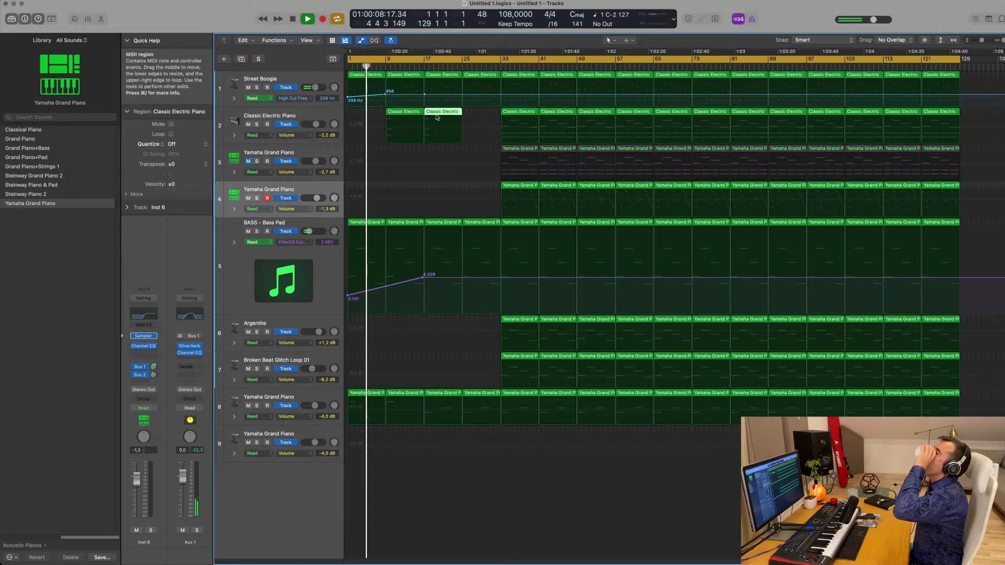
- Reshape Street Boogie's high cut automation to drop to 185 Hz at bar 9, rise to about 605 Hz at bar 17 and drop to 199 Hz
{"action": "left_click", "coordinate": [389, 96]}
{"action": "left_click_drag", "start_coordinate": [388, 96], "coordinate": [388, 101]}
{"action": "scroll", "coordinate": [388, 101], "scroll_direction": "up", "scroll_amount": 1}
{"action": "scroll", "coordinate": [388, 100], "scroll_direction": "up", "scroll_amount": 2}
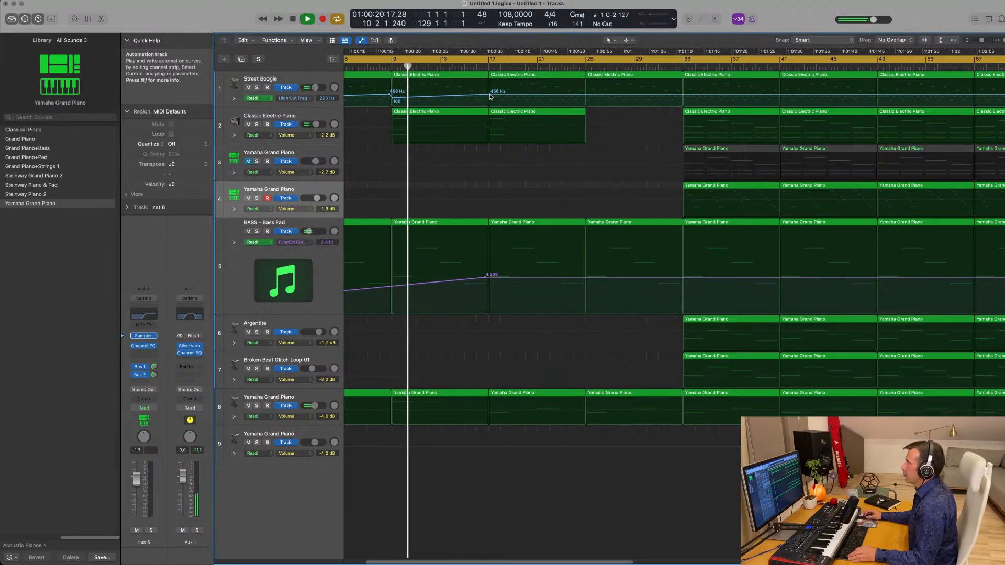
{"action": "left_click_drag", "start_coordinate": [489, 98], "coordinate": [489, 95]}
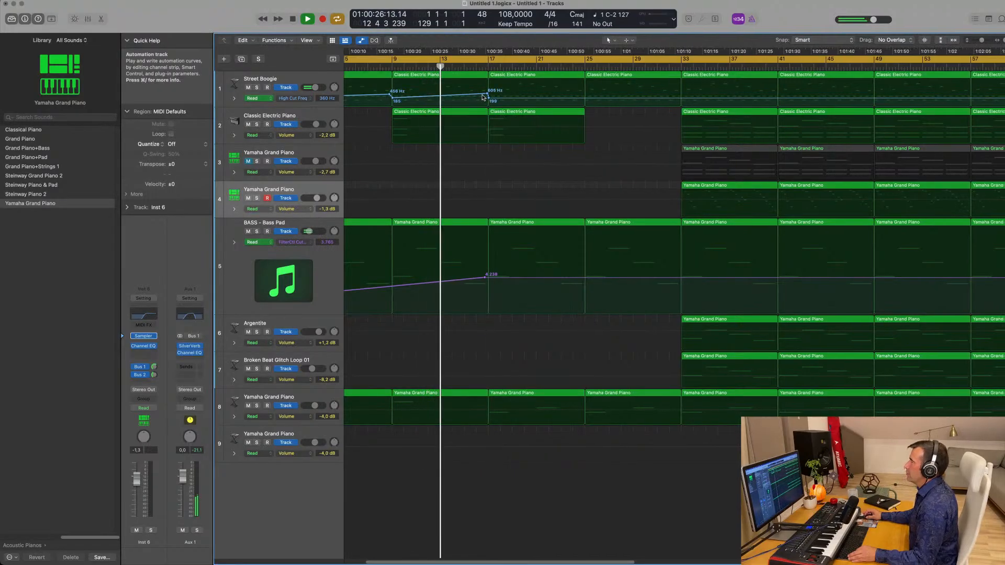
{"action": "scroll", "coordinate": [489, 97], "scroll_direction": "down", "scroll_amount": 5}
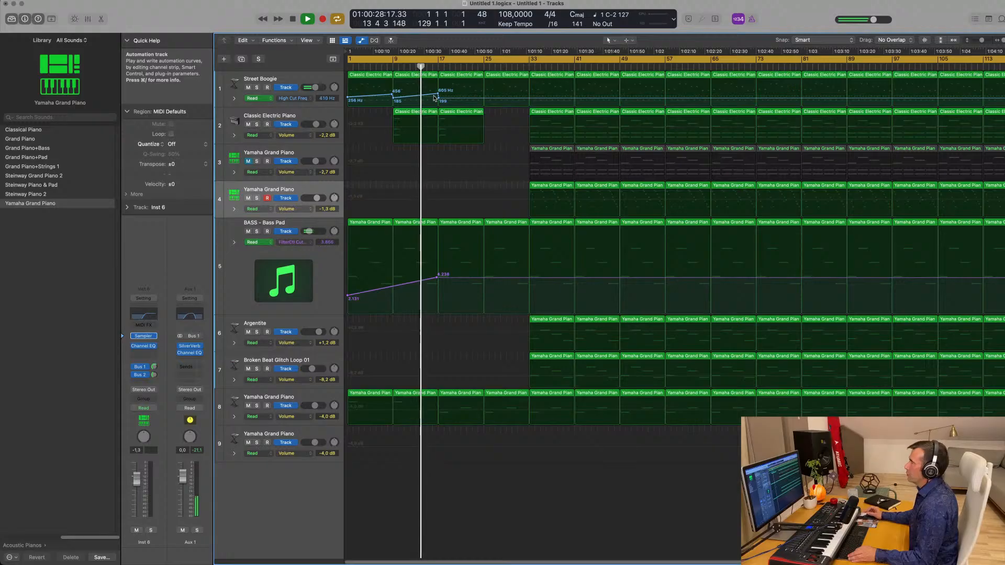
- Drop the bass pad's filter cutoff automation to 3.028 at bar 17
{"action": "scroll", "coordinate": [455, 174], "scroll_direction": "up", "scroll_amount": 2}
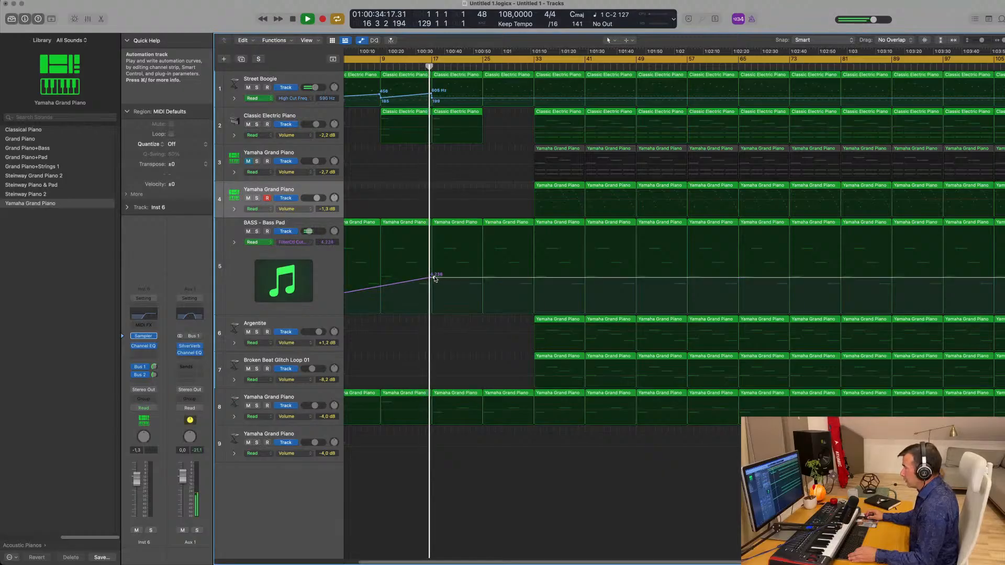
{"action": "left_click_drag", "start_coordinate": [434, 278], "coordinate": [434, 289]}
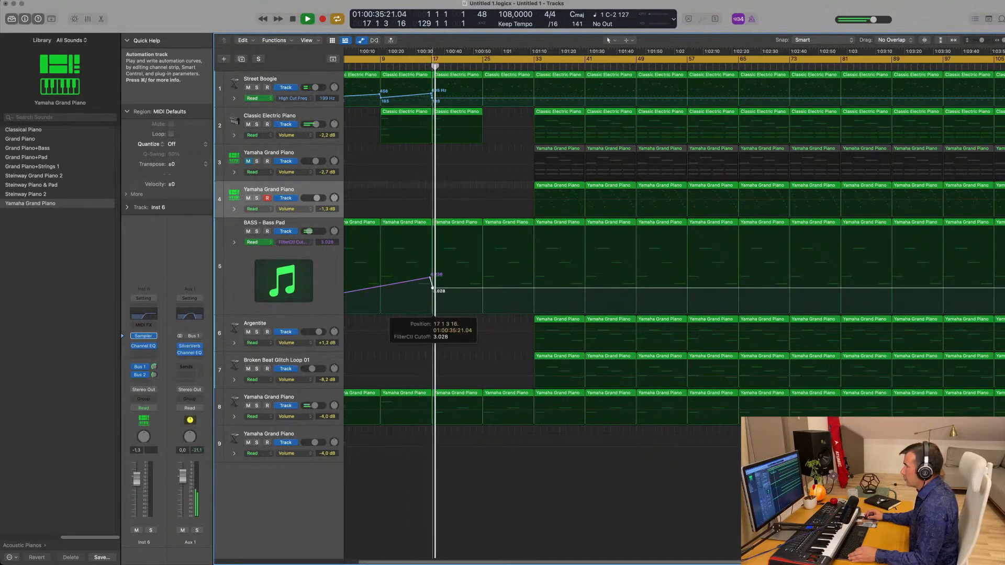
{"action": "scroll", "coordinate": [433, 289], "scroll_direction": "down", "scroll_amount": 3}
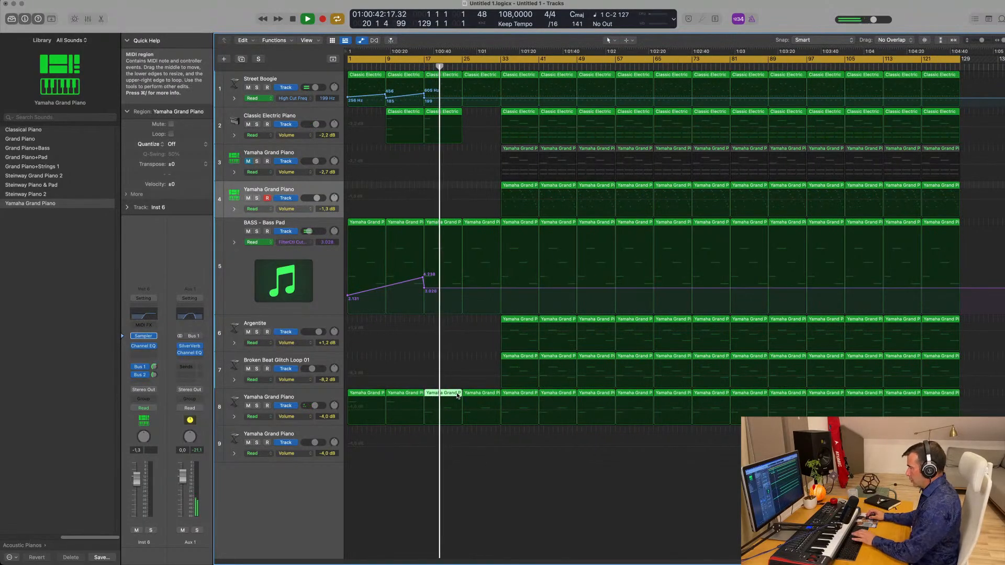
- Select track 8's Yamaha Grand Piano regions at bars 17 and 25, and copy the bar 17 Classic Electric Piano region to bar 25
{"action": "left_click", "coordinate": [473, 397]}
{"action": "key", "text": "Delete"}
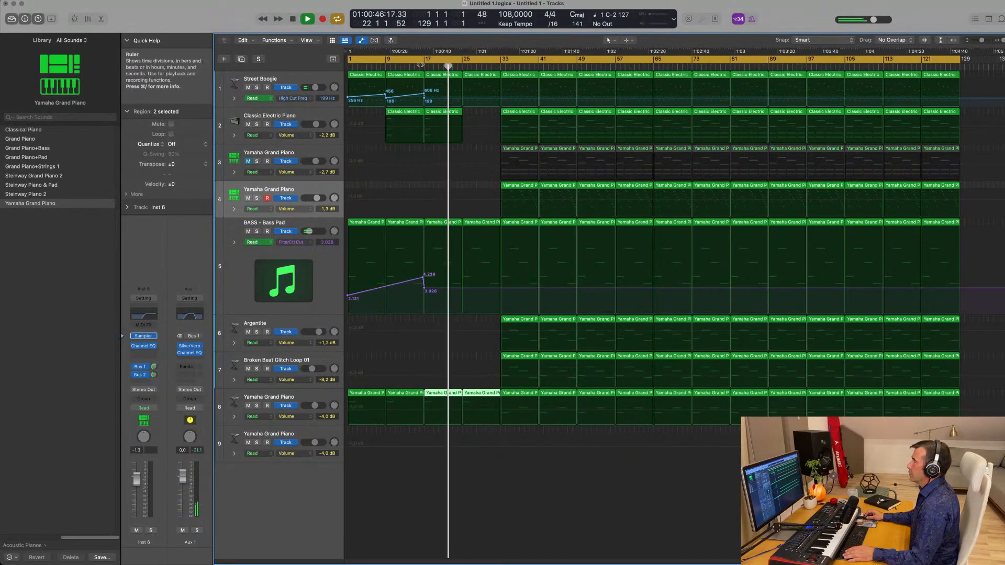
{"action": "left_click", "coordinate": [449, 114]}
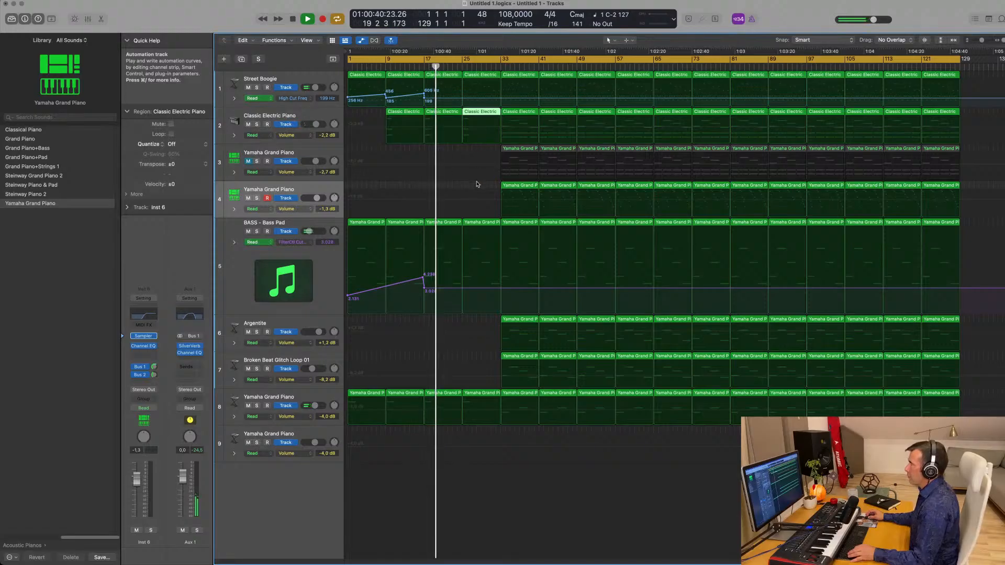
- Copy the bar 33 Argentite region to bars 17 and 25, and lower the Argentite track's volume to -9.0 dB
{"action": "left_click", "coordinate": [527, 321]}
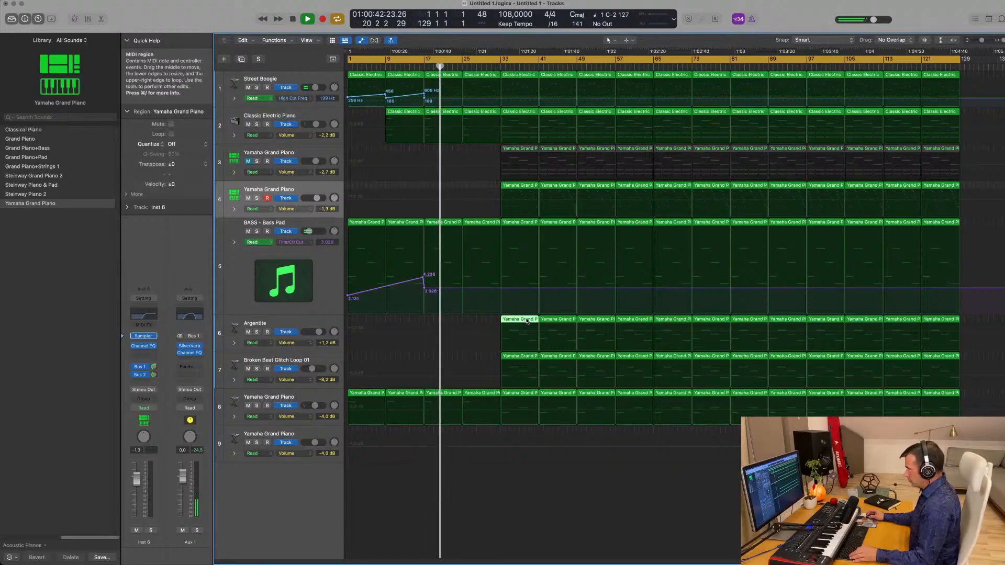
{"action": "left_click_drag", "start_coordinate": [526, 321], "coordinate": [448, 318]}
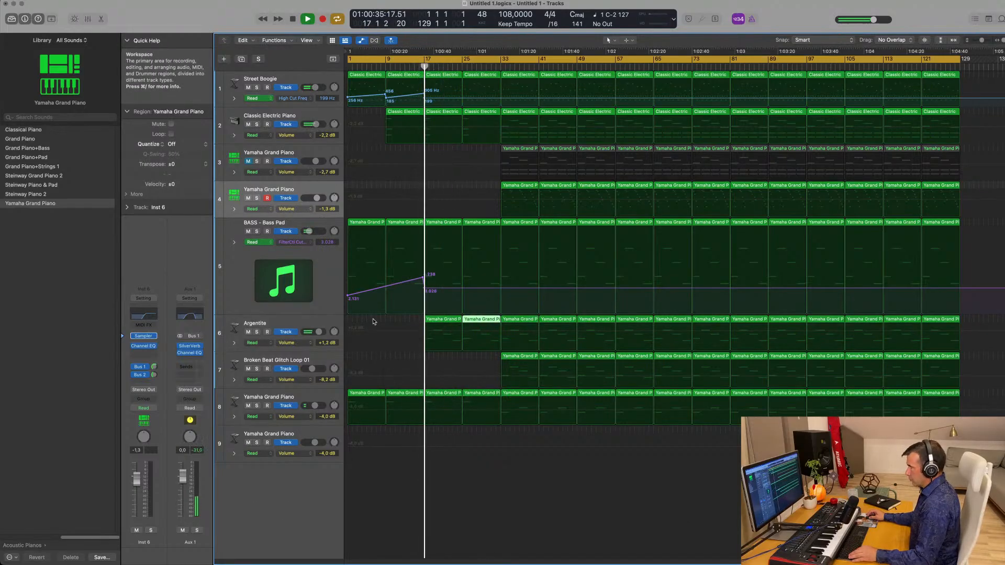
{"action": "left_click", "coordinate": [287, 331]}
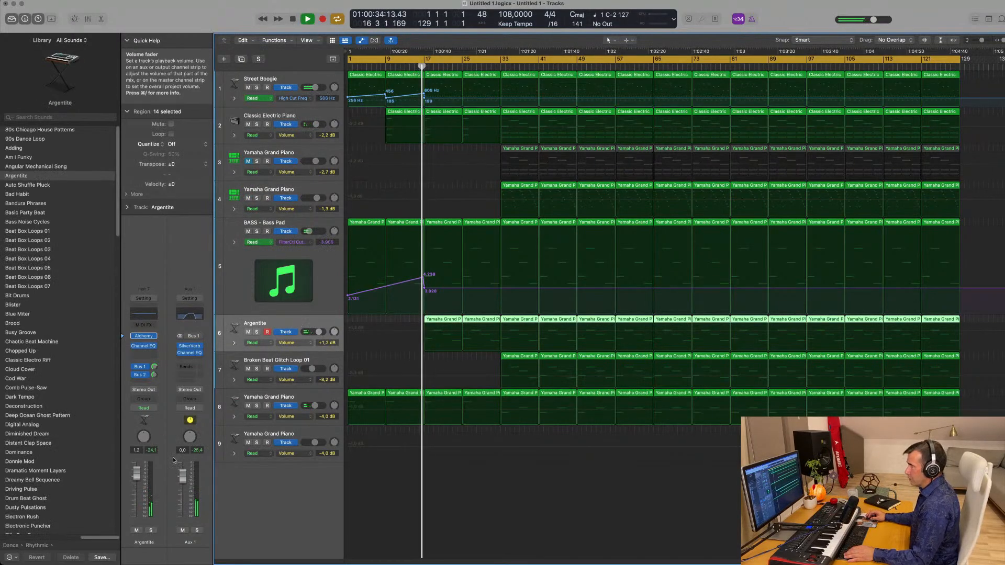
{"action": "left_click_drag", "start_coordinate": [319, 332], "coordinate": [314, 332]}
{"action": "left_click_drag", "start_coordinate": [136, 485], "coordinate": [136, 501]}
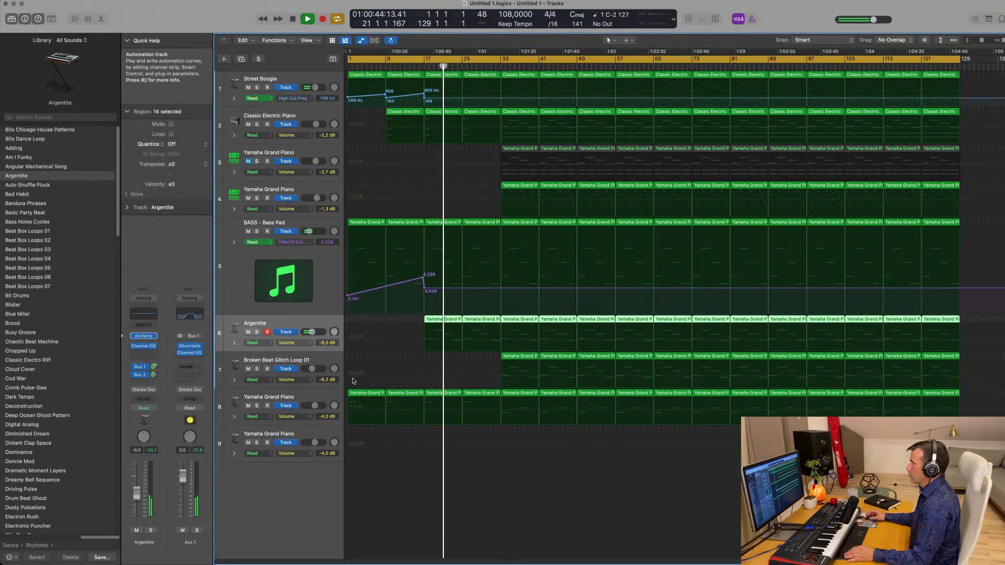
{"action": "left_click", "coordinate": [420, 67]}
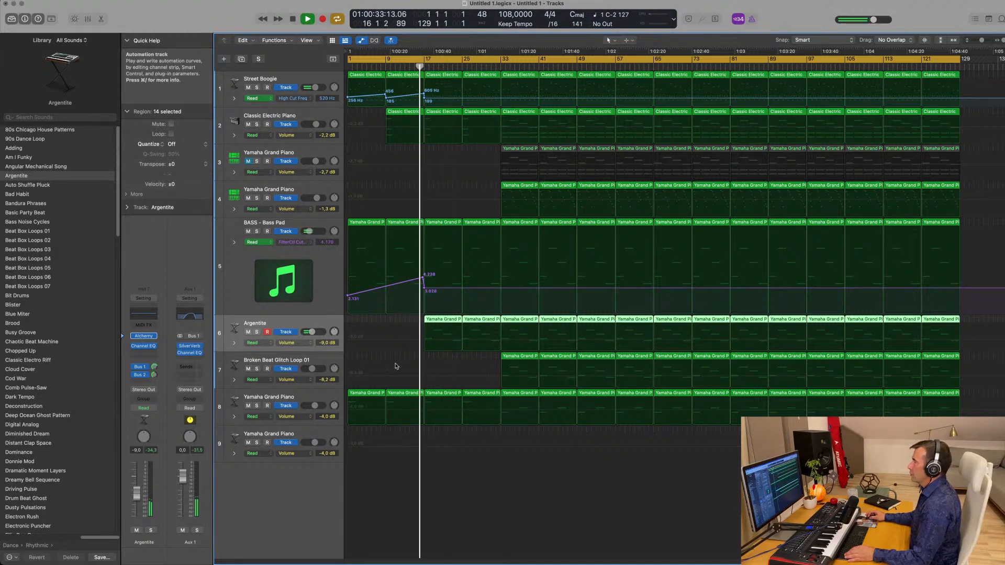
- Delete the last three notes of the bar 17 Argentite region, extend the first note to nearly the region's end and close the editor
{"action": "double_click", "coordinate": [446, 322]}
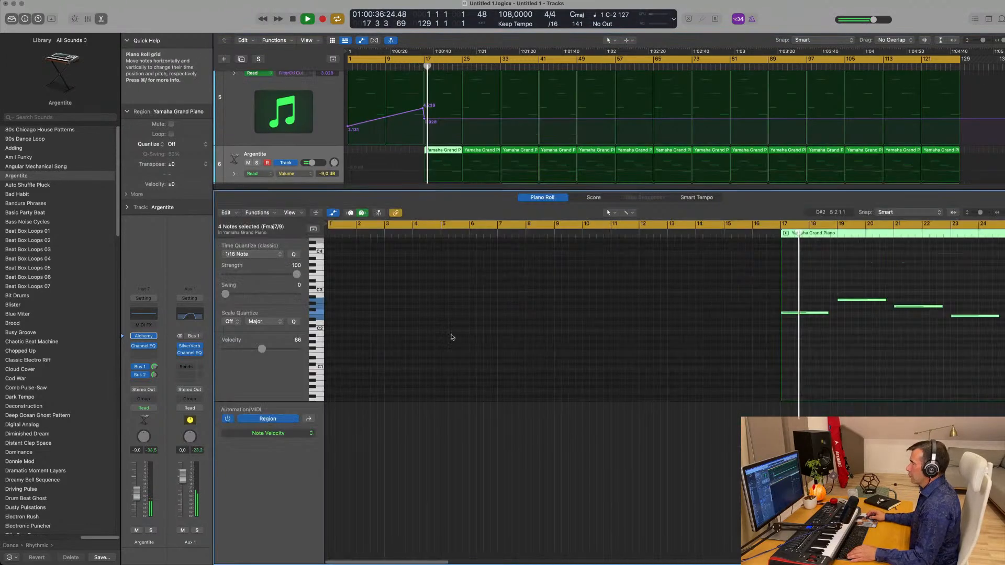
{"action": "scroll", "coordinate": [747, 340], "scroll_direction": "down", "scroll_amount": 5}
{"action": "left_click_drag", "start_coordinate": [526, 293], "coordinate": [588, 343]}
{"action": "key", "text": "Delete"}
{"action": "left_click_drag", "start_coordinate": [516, 312], "coordinate": [580, 317]}
{"action": "key", "text": "x"}
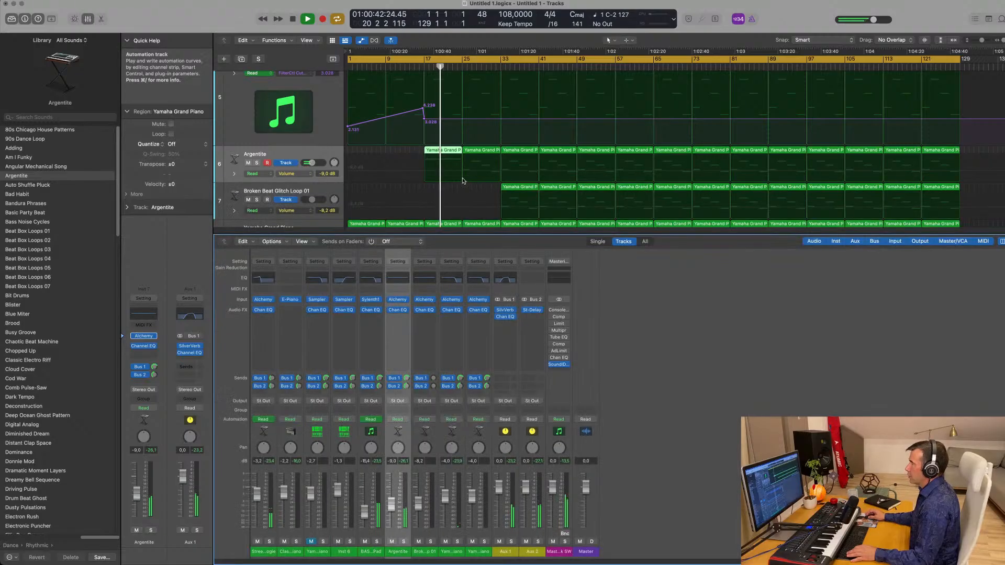
{"action": "key", "text": "x"}
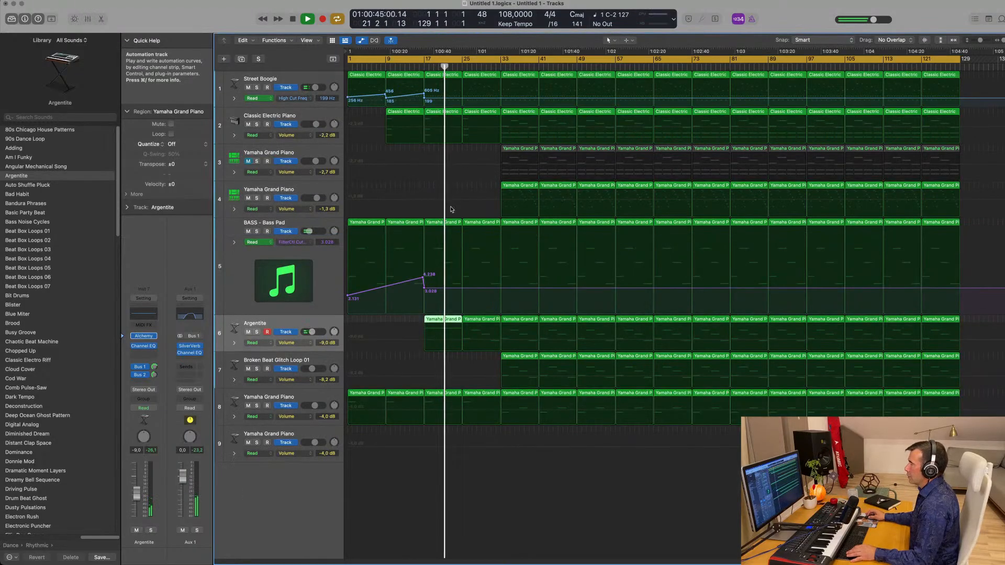
- Delete the last three notes of the bass pad's bar 17 region, extend the first note to the region's end and close the editor
{"action": "left_click", "coordinate": [448, 221]}
{"action": "key", "text": "p"}
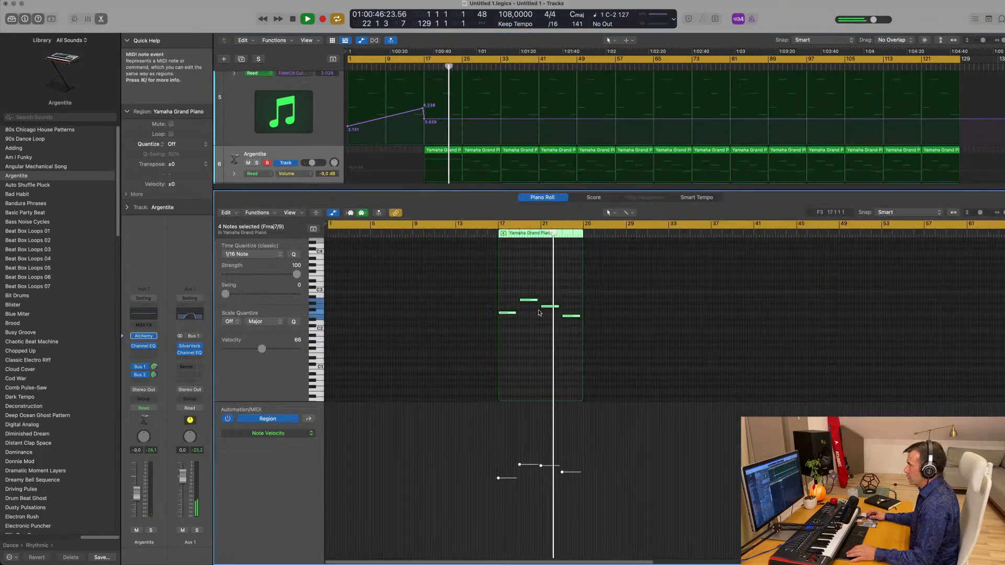
{"action": "left_click_drag", "start_coordinate": [517, 287], "coordinate": [592, 349]}
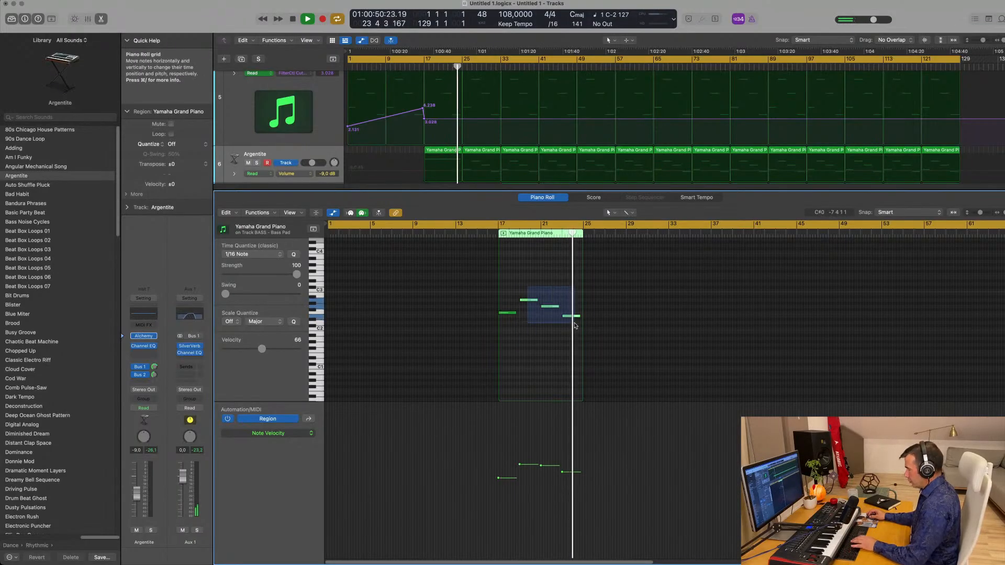
{"action": "key", "text": "Delete"}
{"action": "left_click_drag", "start_coordinate": [516, 313], "coordinate": [583, 312]}
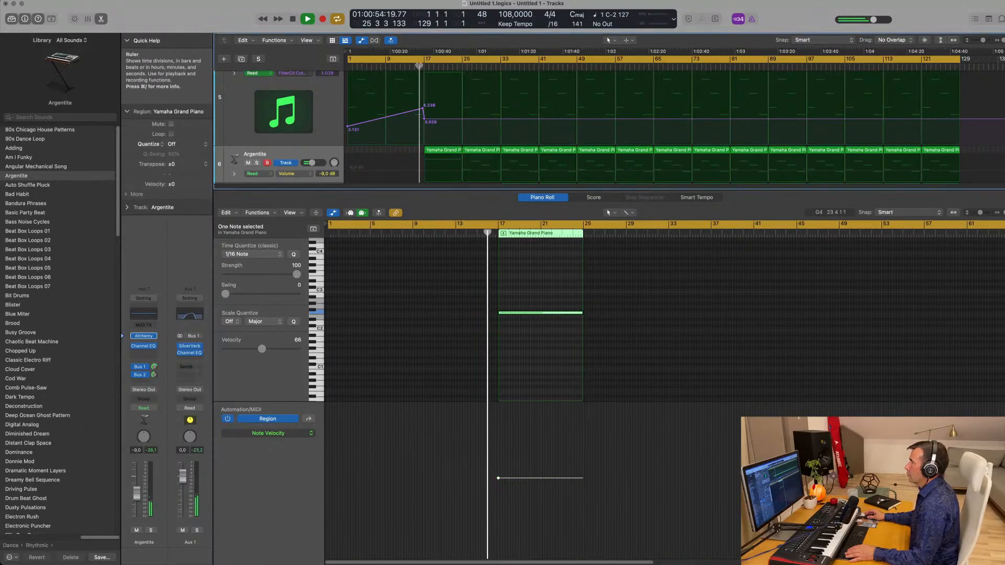
{"action": "scroll", "coordinate": [472, 189], "scroll_direction": "down", "scroll_amount": 2}
{"action": "key", "text": "x"}
{"action": "key", "text": "x"}
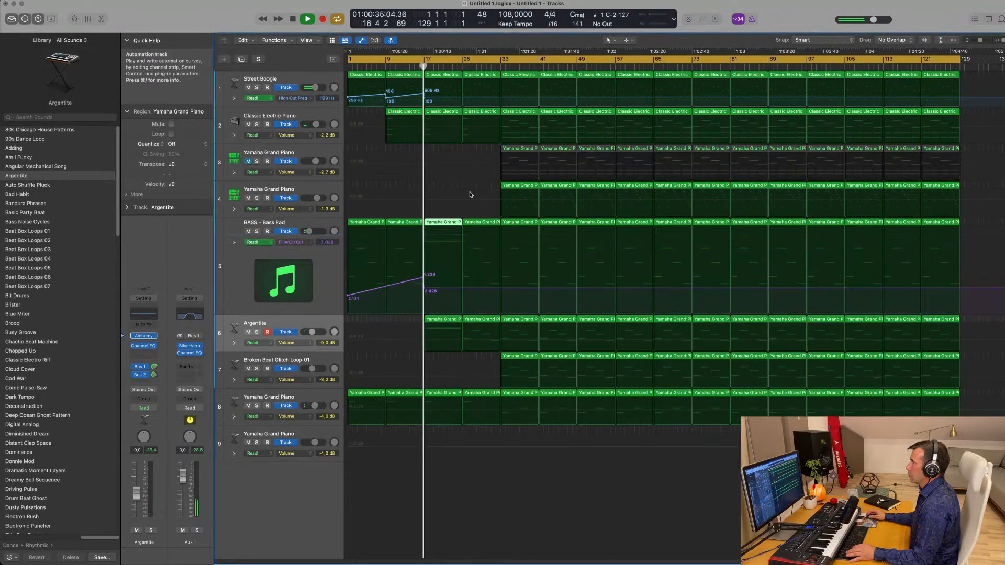
- Raise the bass pad's filter cutoff automation to 6.570 at bar 25, ramping up from the bar 17 point
{"action": "scroll", "coordinate": [461, 250], "scroll_direction": "up", "scroll_amount": 3}
{"action": "scroll", "coordinate": [460, 250], "scroll_direction": "down", "scroll_amount": 2}
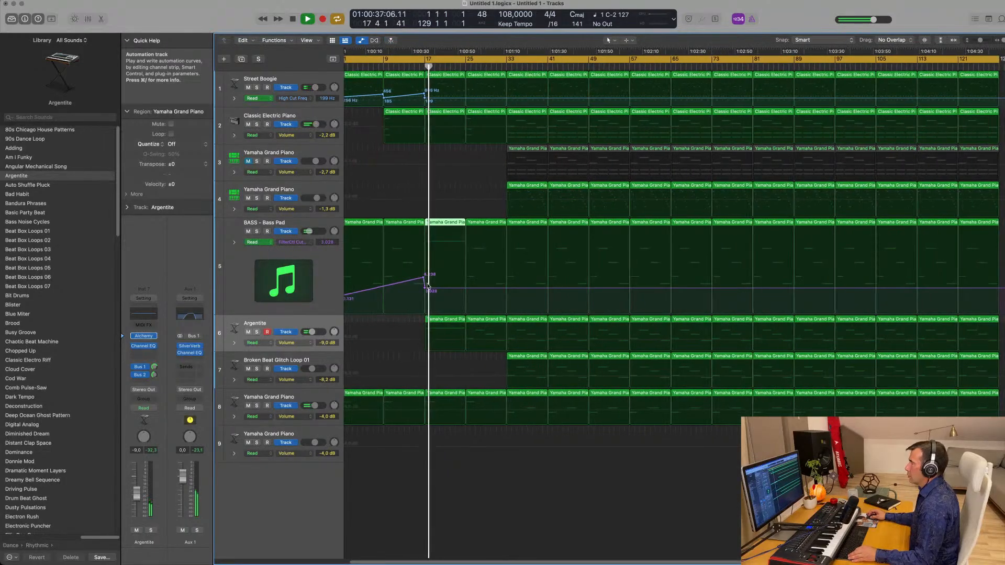
{"action": "left_click_drag", "start_coordinate": [464, 289], "coordinate": [467, 256]}
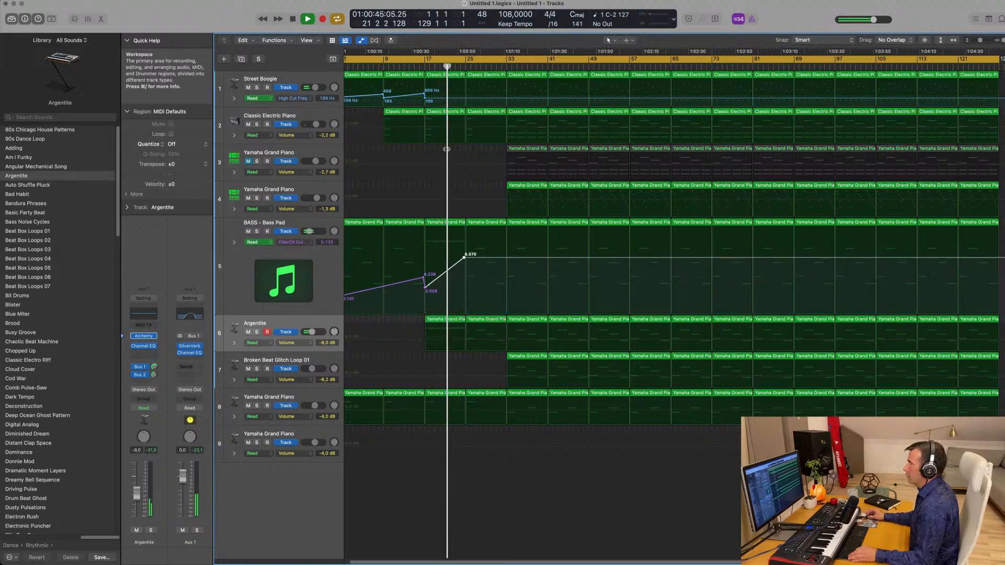
{"action": "scroll", "coordinate": [427, 157], "scroll_direction": "down", "scroll_amount": 2}
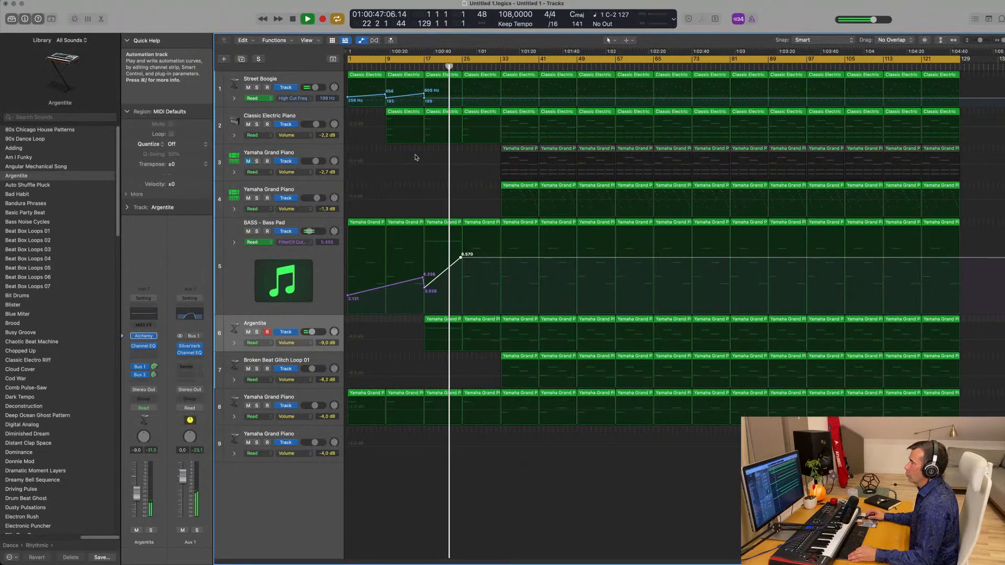
{"action": "scroll", "coordinate": [423, 185], "scroll_direction": "up", "scroll_amount": 2}
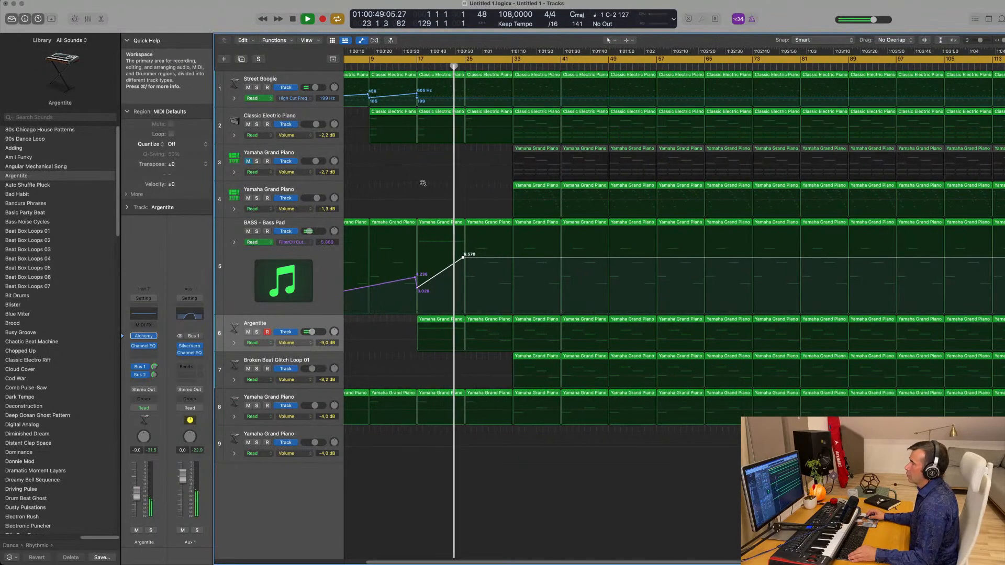
{"action": "scroll", "coordinate": [422, 183], "scroll_direction": "down", "scroll_amount": 2}
{"action": "scroll", "coordinate": [419, 180], "scroll_direction": "up", "scroll_amount": 2}
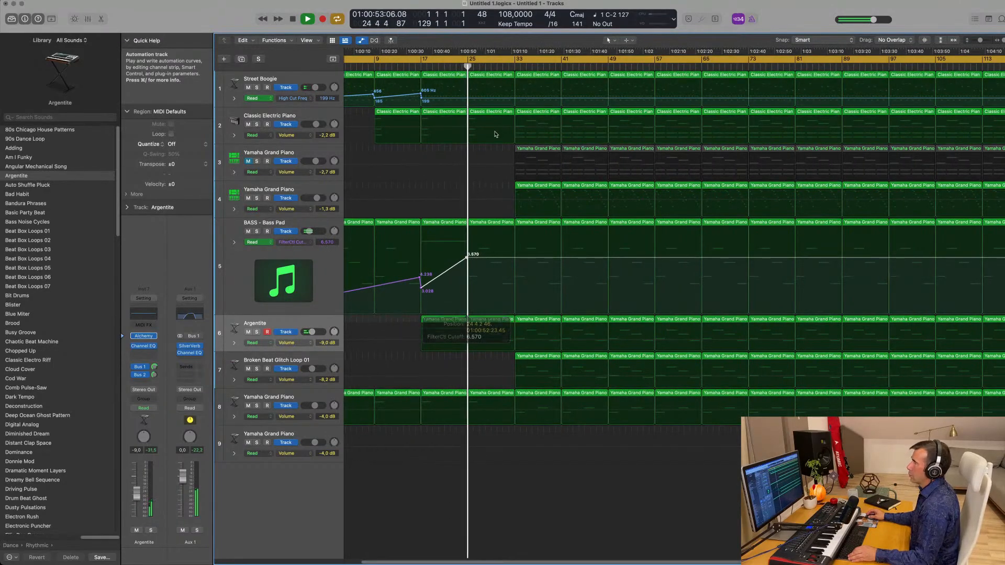
{"action": "scroll", "coordinate": [419, 180], "scroll_direction": "down", "scroll_amount": 2}
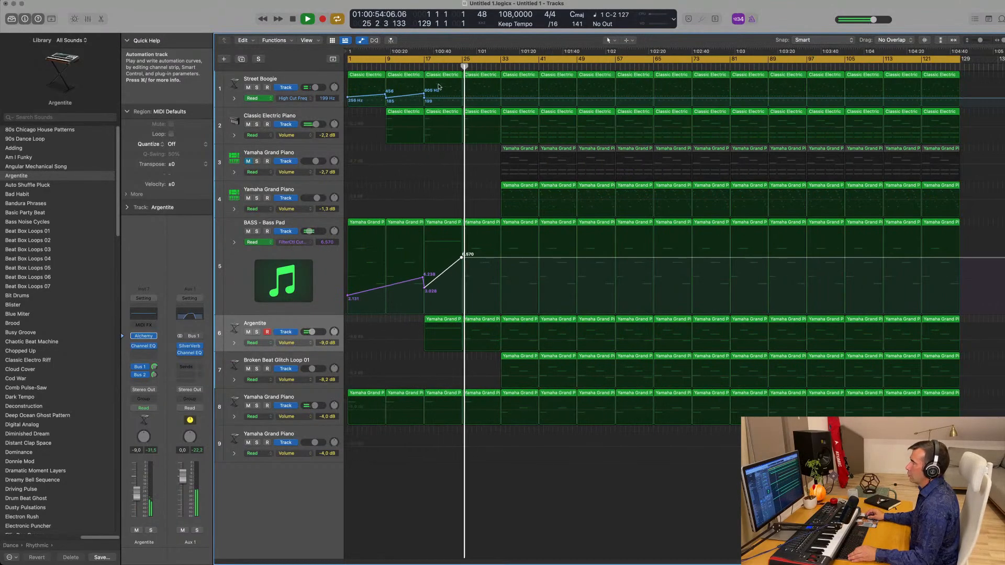
- Inspect the notes of track 3's bar 33 Yamaha Grand Piano region, and move that region to bar 25
{"action": "double_click", "coordinate": [510, 152]}
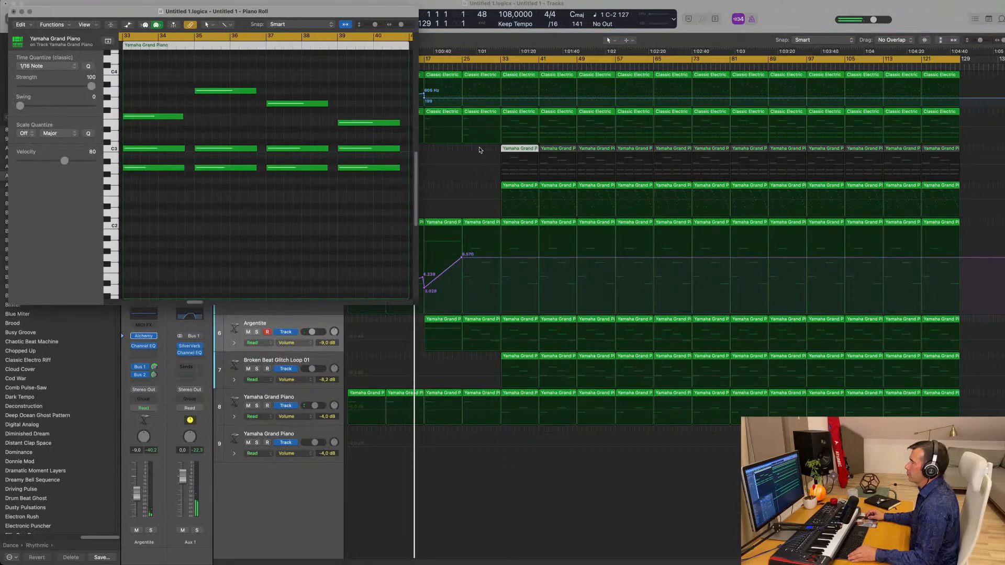
{"action": "left_click", "coordinate": [14, 11]}
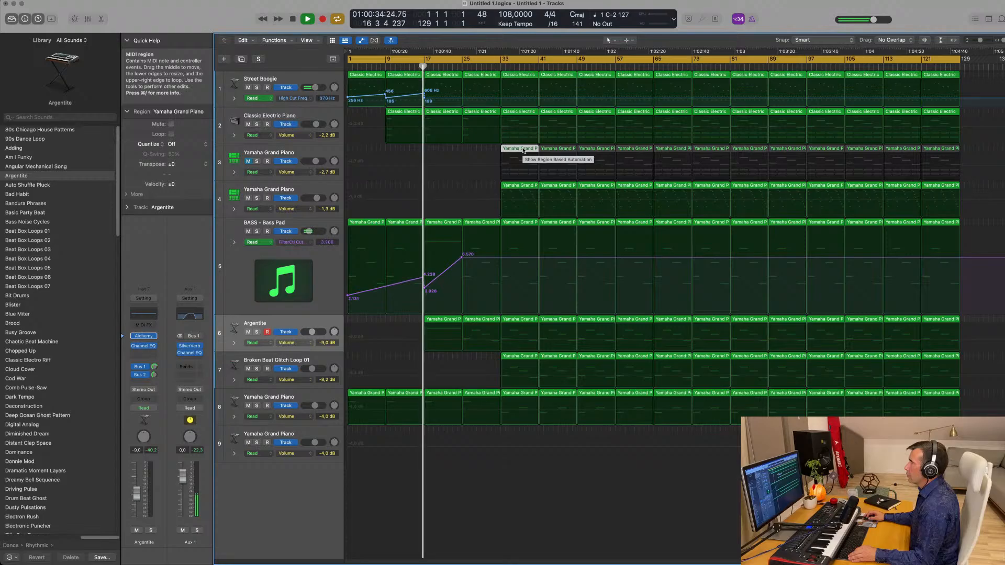
{"action": "left_click_drag", "start_coordinate": [524, 151], "coordinate": [481, 151]}
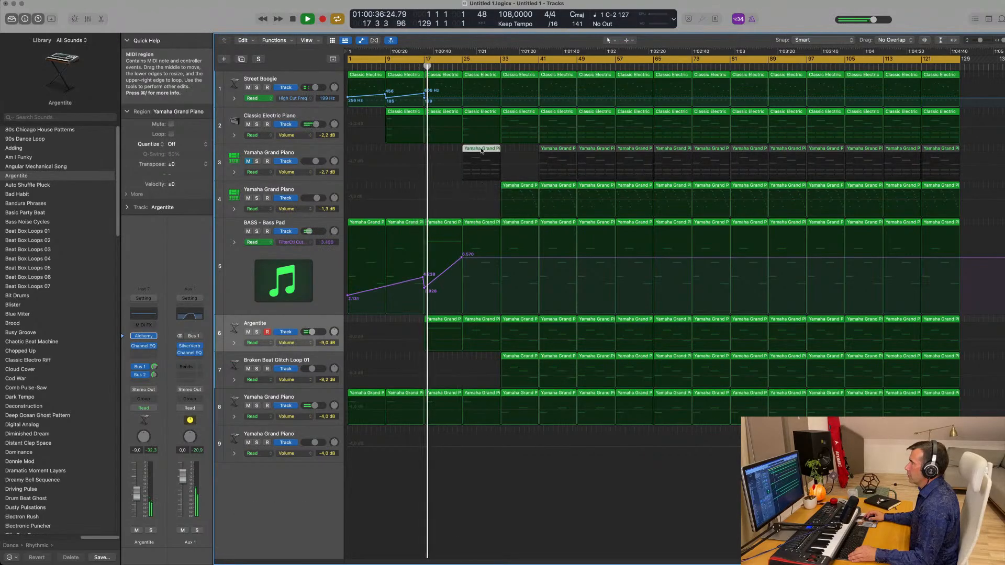
- Keep only the first chord in track 3's bar 25 region, unmute the track and close the editor
{"action": "double_click", "coordinate": [481, 151]}
{"action": "left_click_drag", "start_coordinate": [606, 257], "coordinate": [676, 297]}
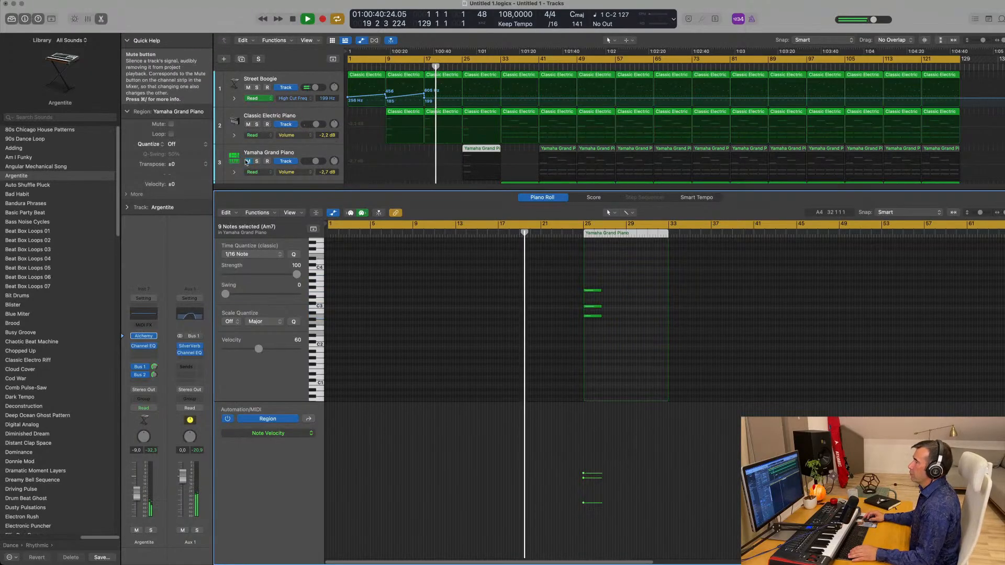
{"action": "left_click", "coordinate": [390, 170]}
{"action": "key", "text": "x"}
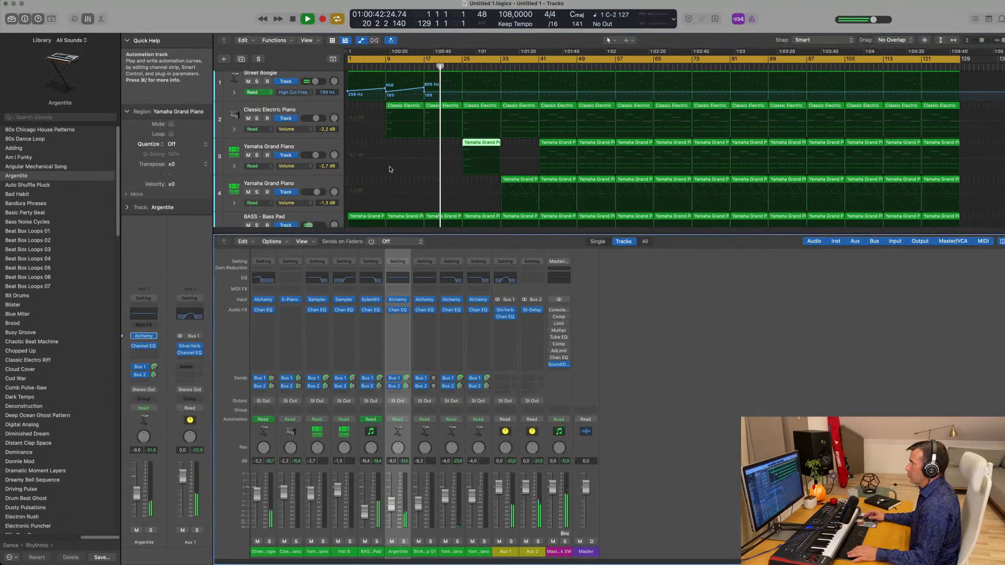
{"action": "key", "text": "x"}
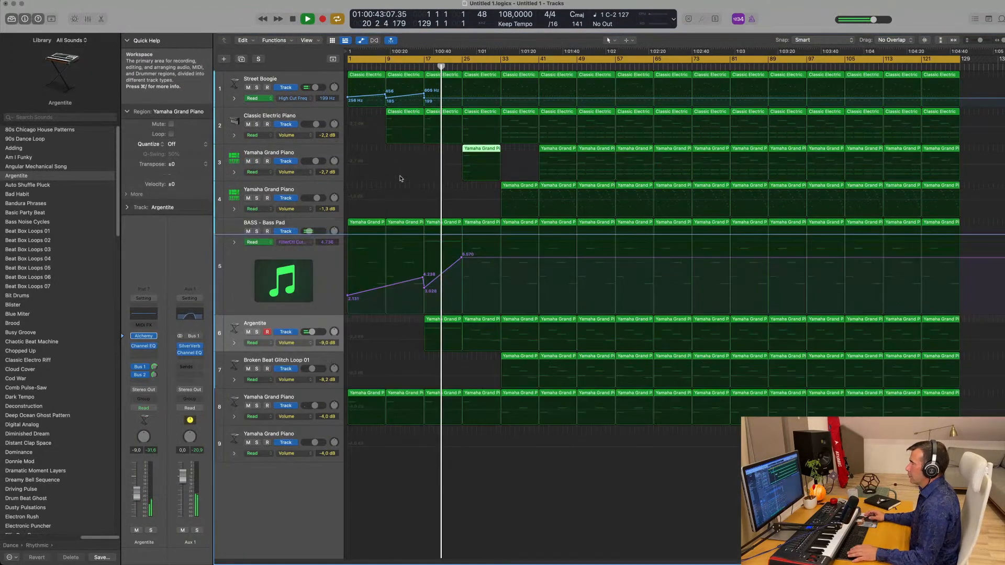
- Drop the bass pad's filter cutoff automation to 3.073 just after the bar 25 peak
{"action": "left_click", "coordinate": [465, 258]}
{"action": "left_click_drag", "start_coordinate": [465, 258], "coordinate": [466, 291]}
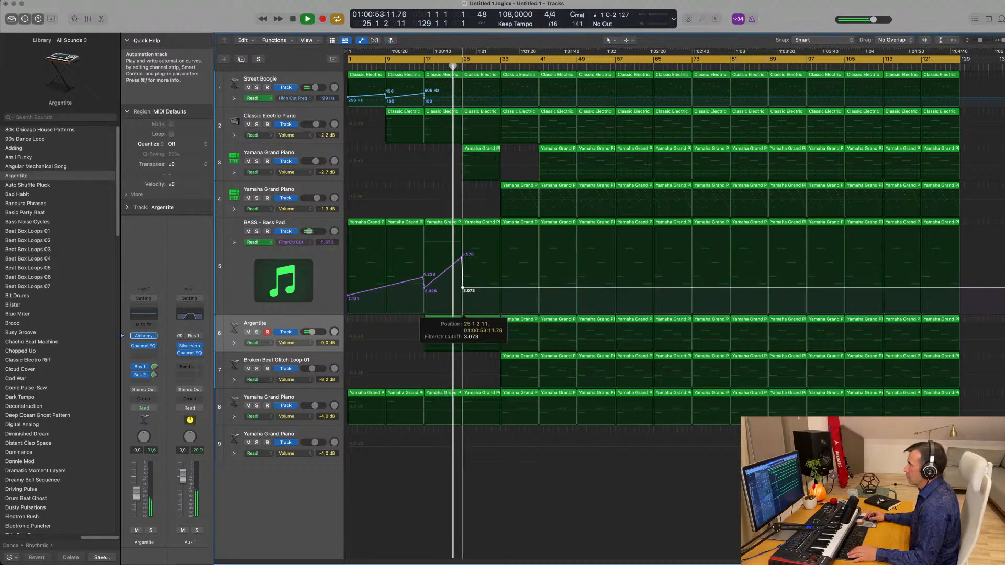
{"action": "key", "text": "super+Right"}
{"action": "key", "text": "super+Right"}
{"action": "key", "text": "super+Left"}
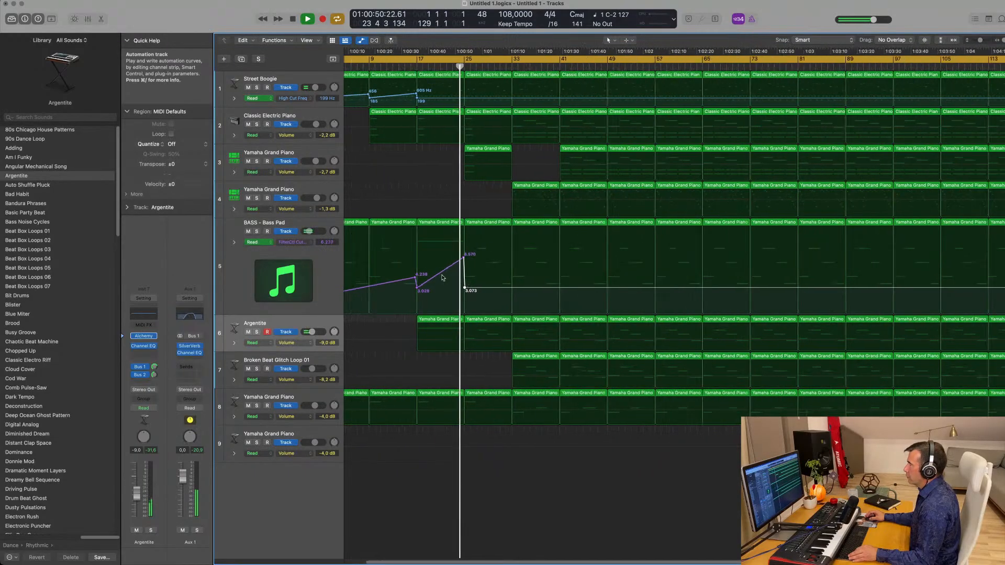
{"action": "key", "text": "super+Left"}
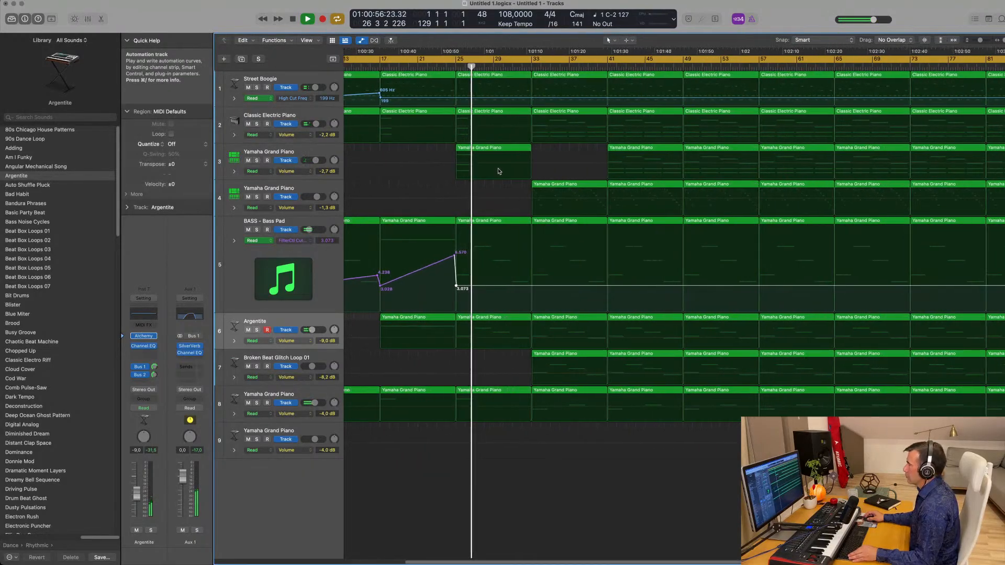
{"action": "key", "text": "super+Right"}
{"action": "key", "text": "super+Right"}
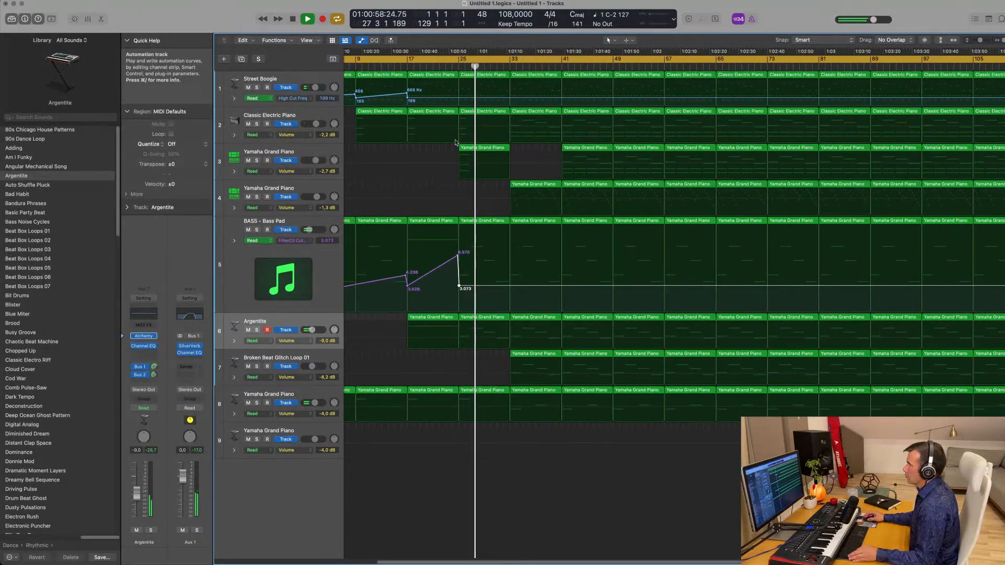
{"action": "key", "text": "super+Left"}
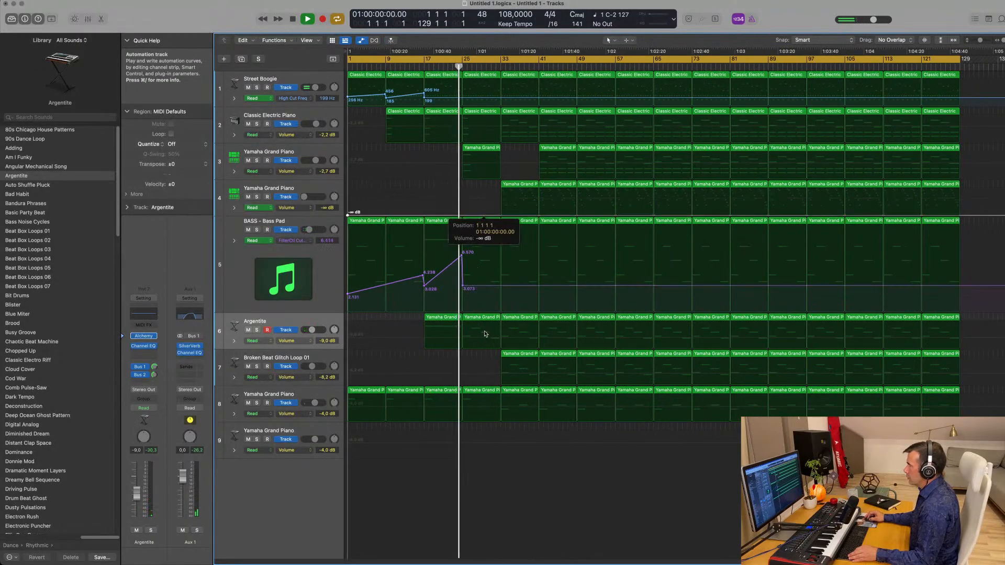
- Replace the bass pad and Argentite regions at bar 25 with copies of their bar 17 regions, automation included, and play from bar 25
{"action": "left_click", "coordinate": [485, 220]}
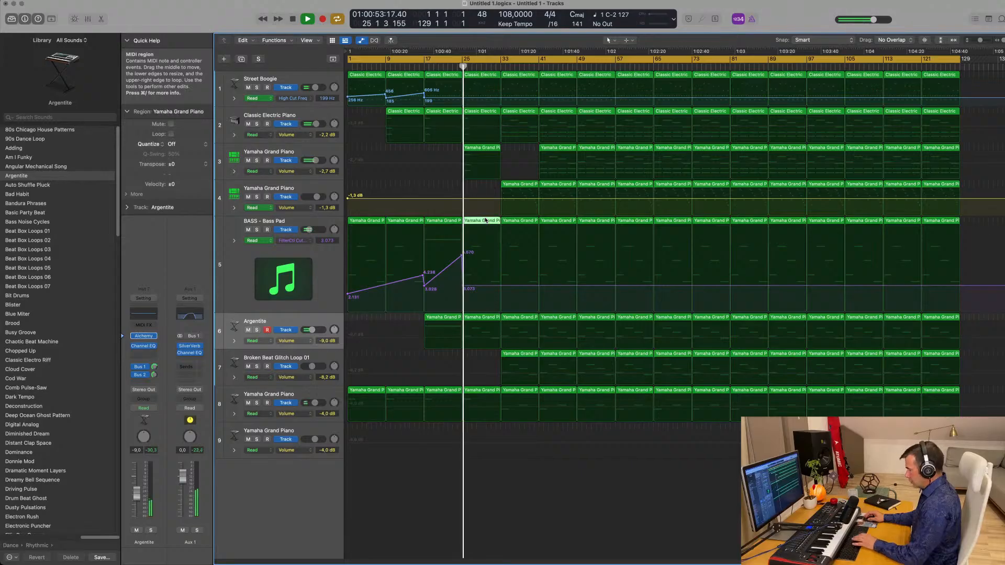
{"action": "key", "text": "Delete"}
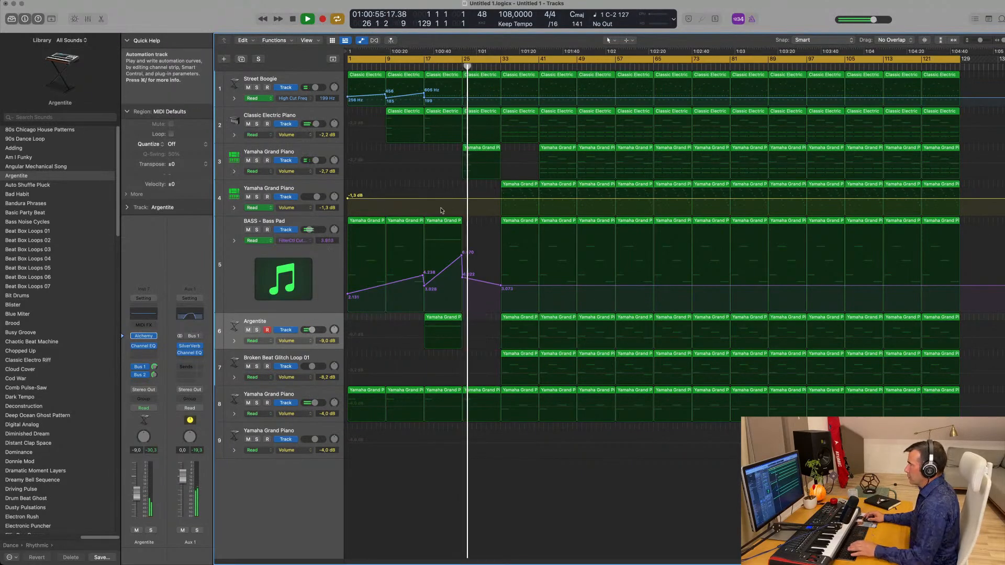
{"action": "left_click", "coordinate": [443, 221]}
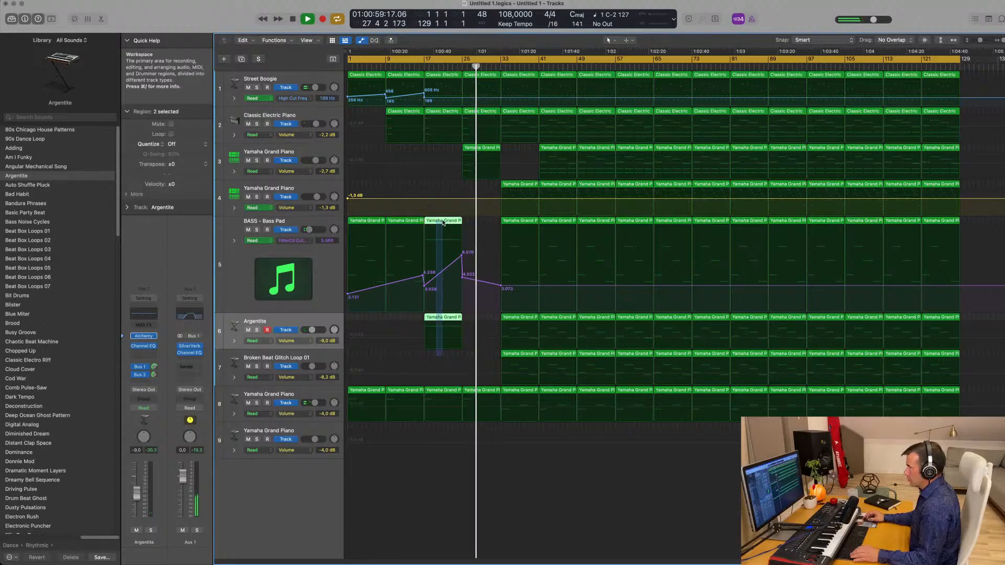
{"action": "key", "text": "super+r"}
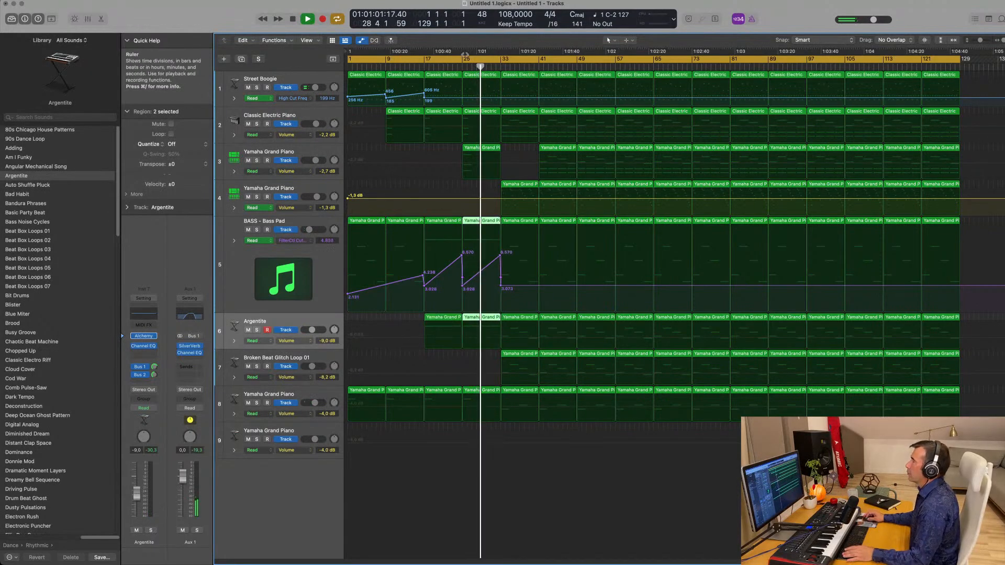
{"action": "left_click", "coordinate": [461, 64]}
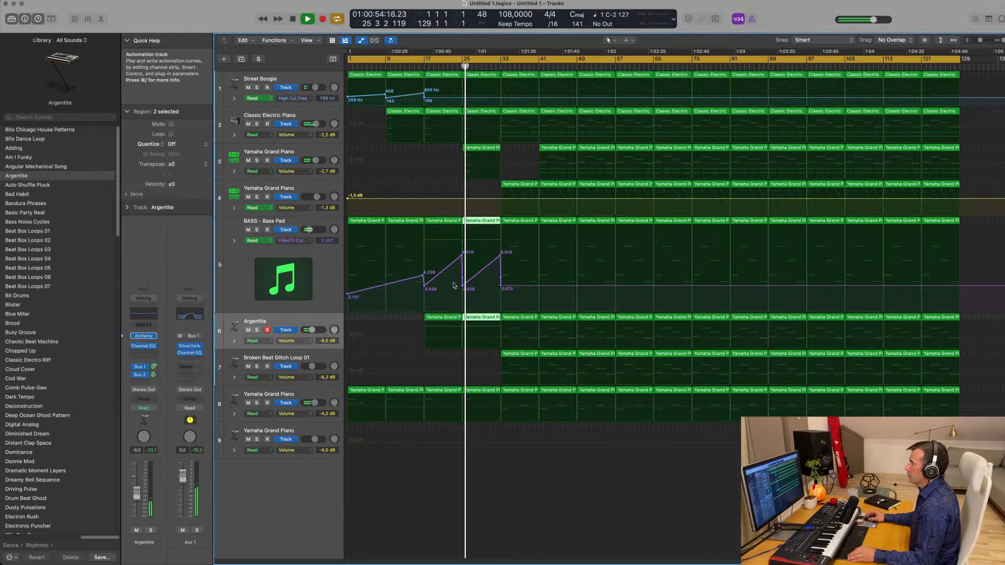
- Ramp Street Boogie's high cut automation from 199 Hz at bar 25 to about 910 Hz at bar 33, and delete its bar 33 region
{"action": "left_click", "coordinate": [319, 325]}
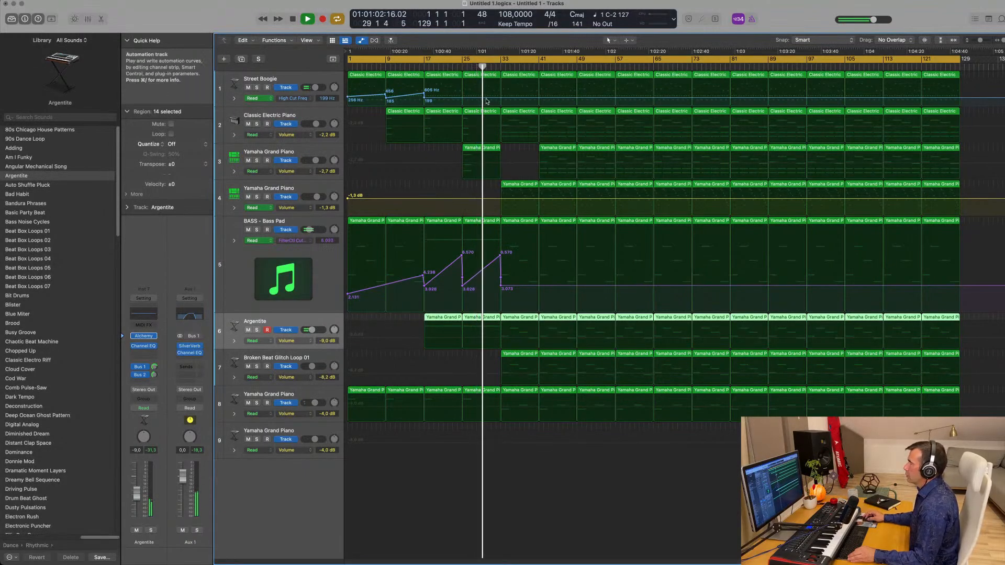
{"action": "left_click", "coordinate": [505, 98]}
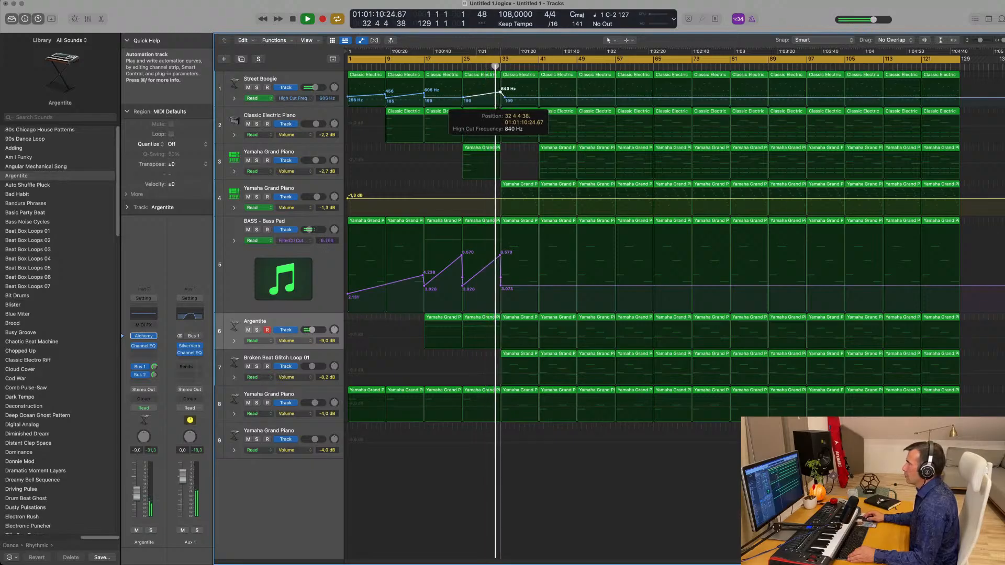
{"action": "left_click_drag", "start_coordinate": [504, 98], "coordinate": [501, 91]}
{"action": "left_click", "coordinate": [459, 68]}
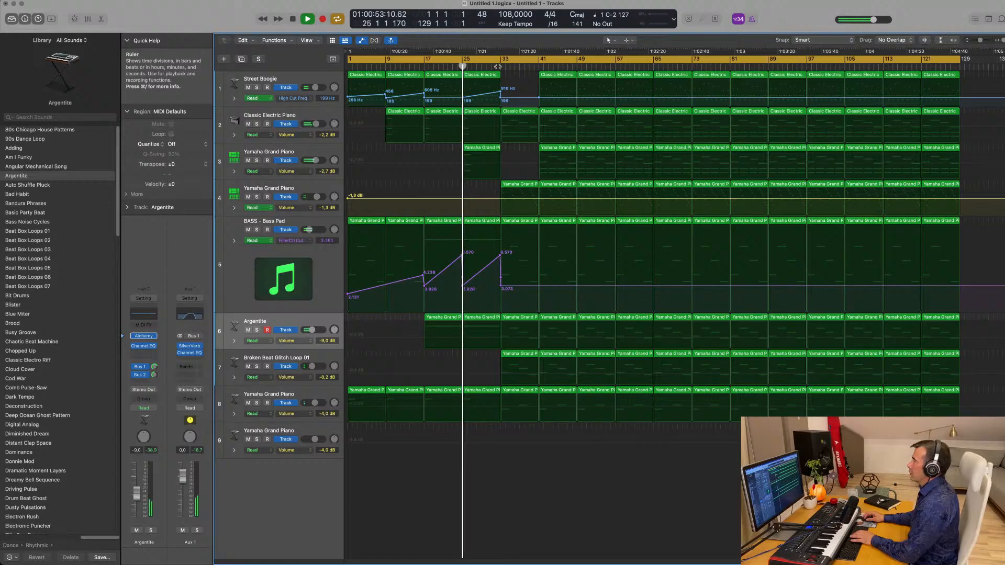
- Copy track 3's Yamaha Grand Piano region from bar 41 to bar 33, and remove the volume automation point from track 4
{"action": "left_click", "coordinate": [497, 66]}
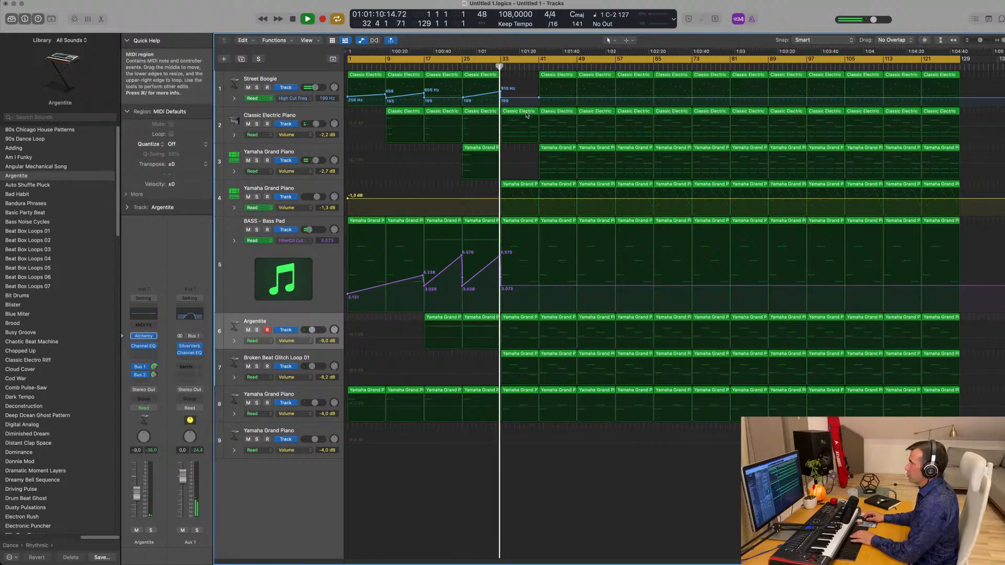
{"action": "left_click", "coordinate": [562, 150]}
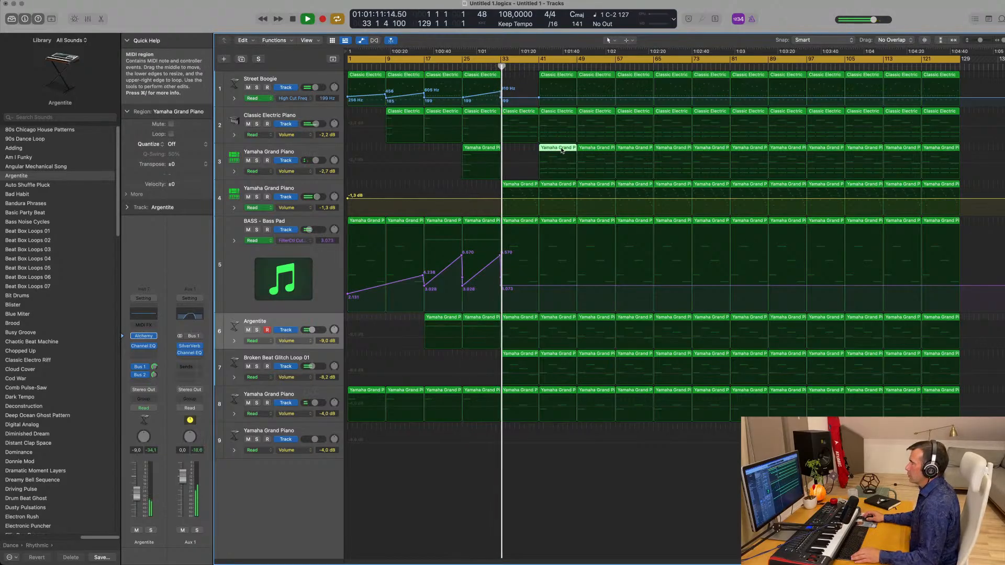
{"action": "left_click_drag", "start_coordinate": [562, 149], "coordinate": [525, 151]}
{"action": "left_click", "coordinate": [489, 66]}
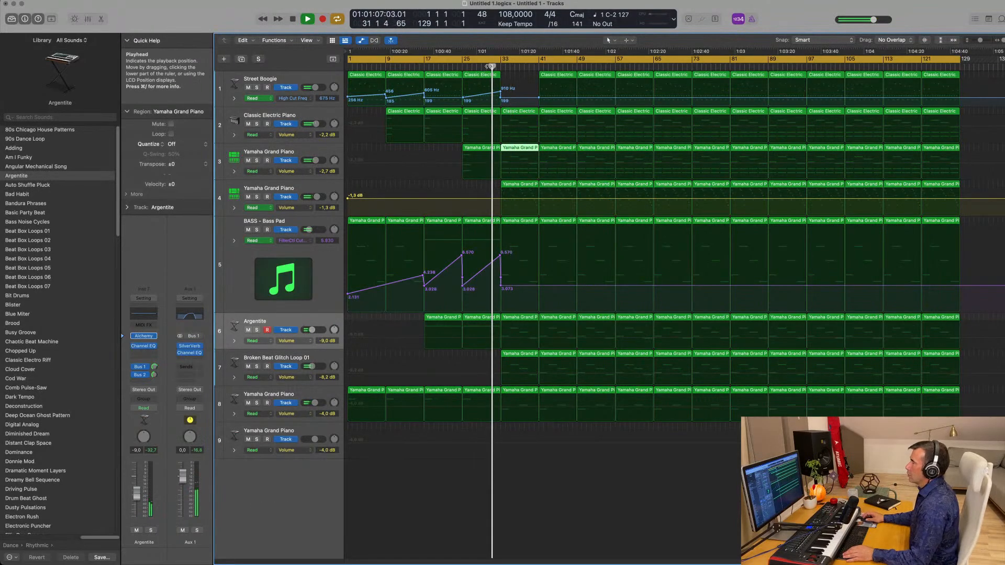
{"action": "left_click", "coordinate": [347, 200]}
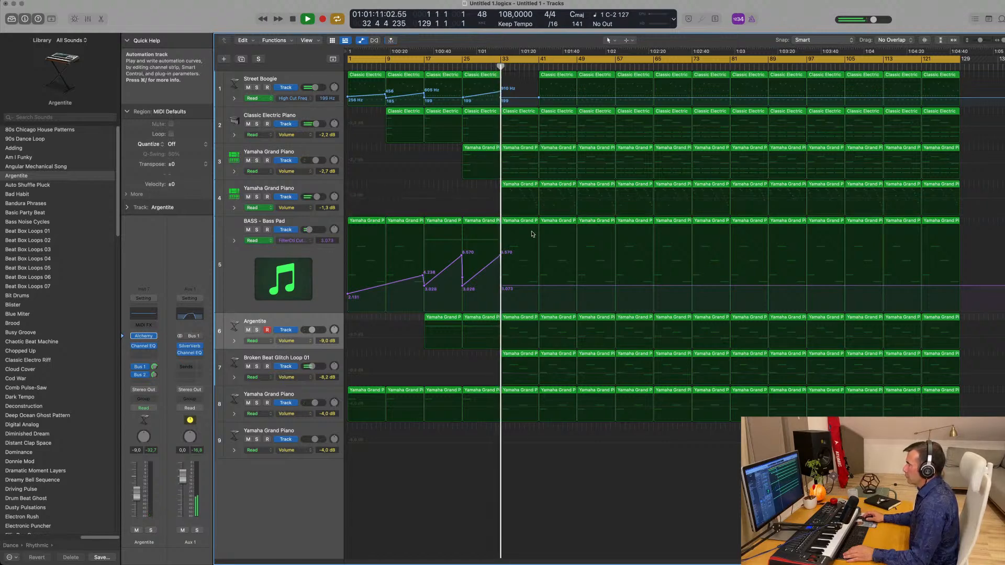
- Delete the bar 33 regions of Argentite, Broken Beat Glitch Loop 01 and track 8's Yamaha Grand Piano
{"action": "left_click", "coordinate": [519, 325]}
{"action": "key", "text": "Delete"}
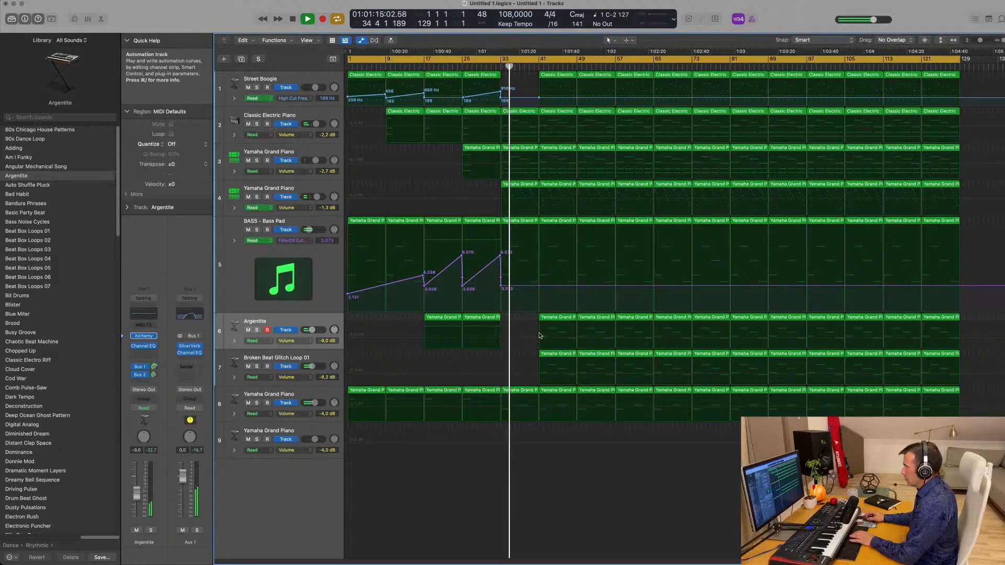
{"action": "left_click", "coordinate": [517, 390]}
{"action": "key", "text": "Delete"}
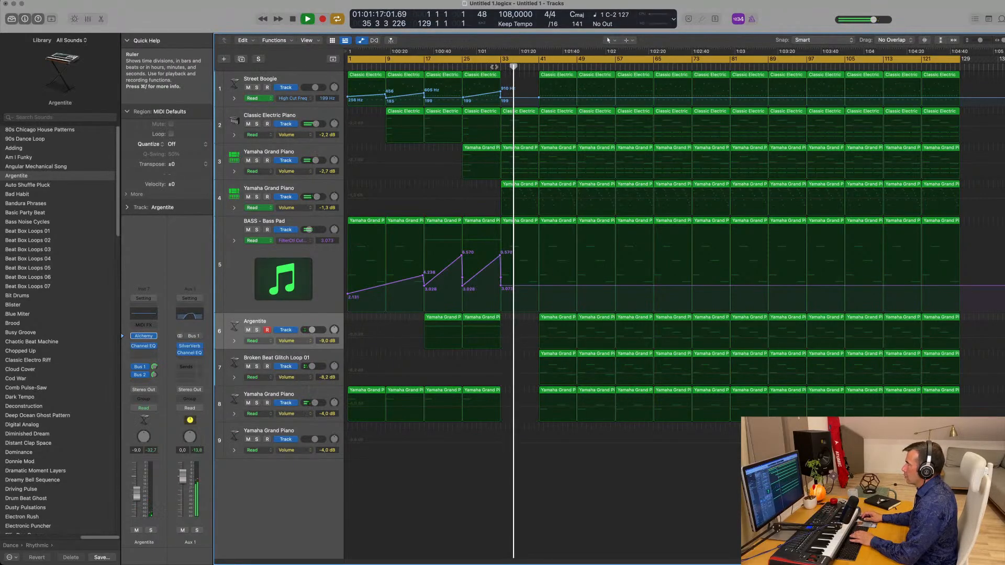
- Delete Argentite's bar 41 region and drop the bass pad's filter cutoff automation to about 0.010 from bar 33
{"action": "left_click", "coordinate": [565, 327]}
{"action": "key", "text": "Delete"}
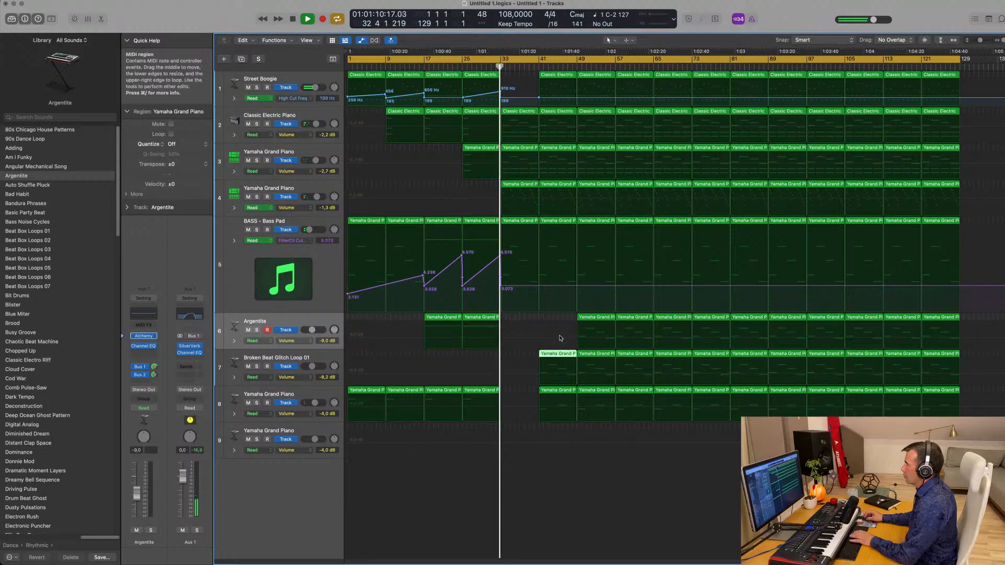
{"action": "left_click_drag", "start_coordinate": [502, 288], "coordinate": [503, 310]}
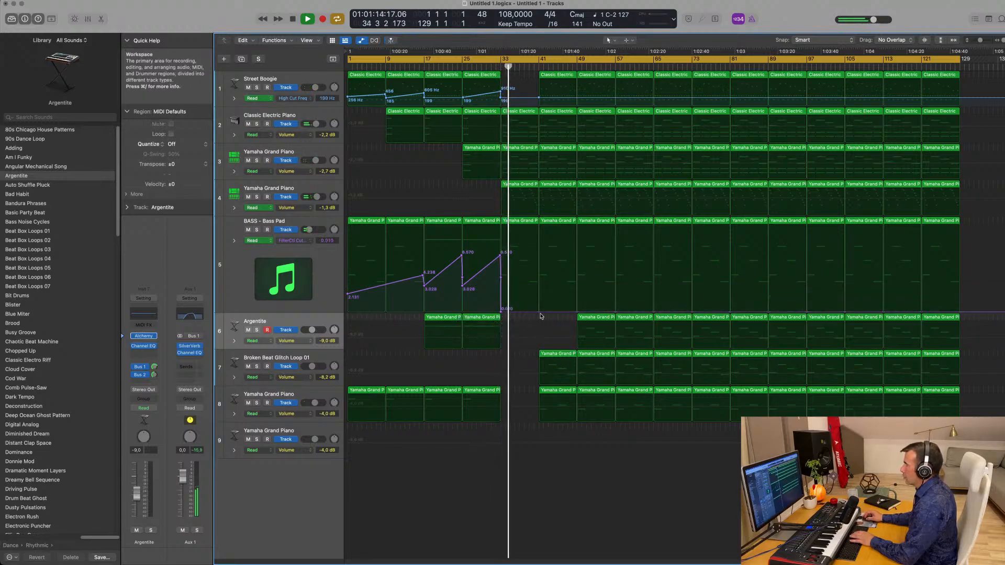
- Delete the bar 41 regions of Broken Beat Glitch Loop 01 and track 8's Yamaha Grand Piano, and play from just before bar 33
{"action": "left_click", "coordinate": [550, 352]}
{"action": "key", "text": "Delete"}
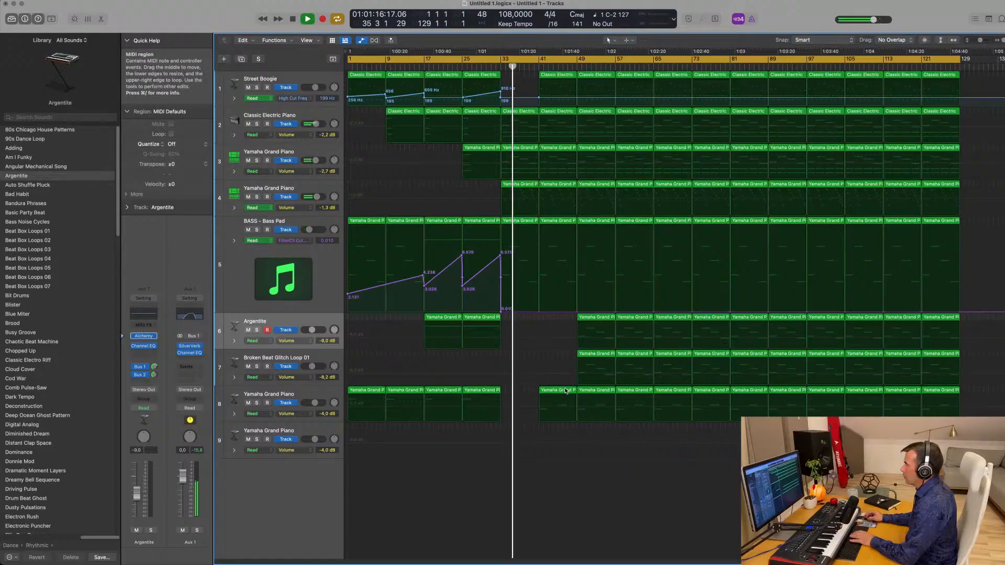
{"action": "left_click", "coordinate": [553, 390]}
{"action": "key", "text": "Delete"}
{"action": "left_click", "coordinate": [497, 65]}
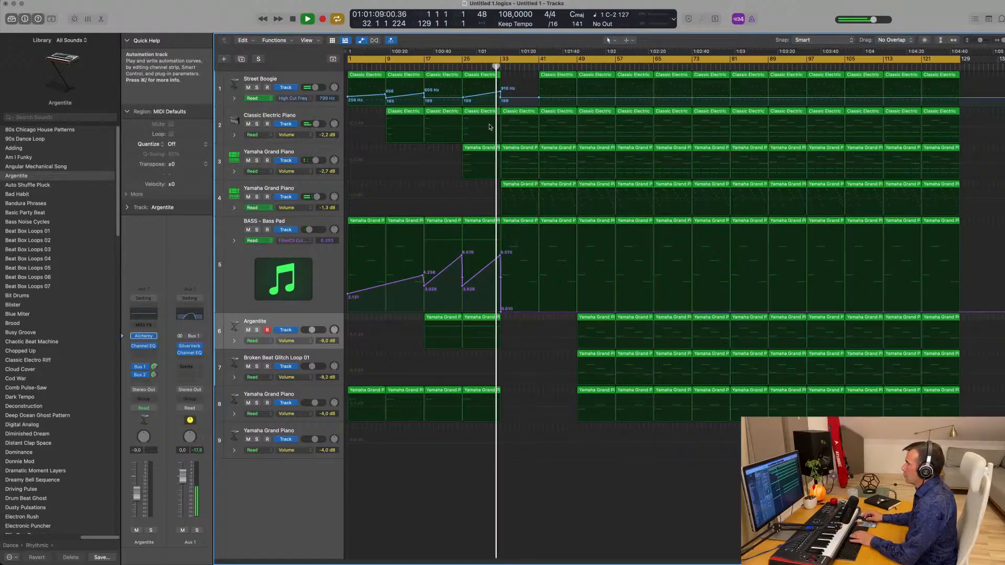
- Delete track 3's Yamaha Grand Piano regions at bars 33 and 41, and ramp Street Boogie's high cut from bar 41 to about 1700 Hz at bar 49
{"action": "left_click", "coordinate": [528, 159]}
{"action": "key", "text": "Delete"}
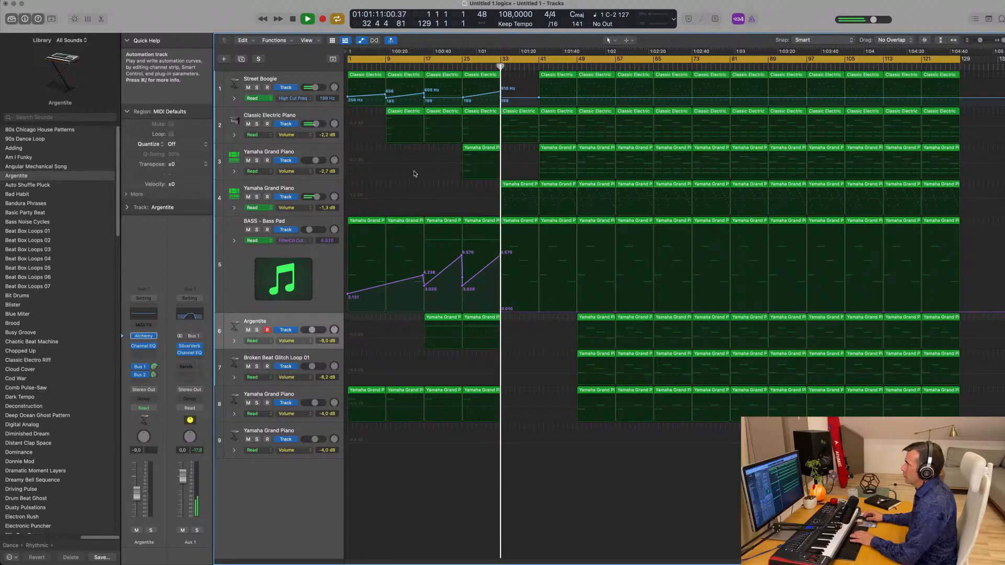
{"action": "left_click", "coordinate": [325, 189]}
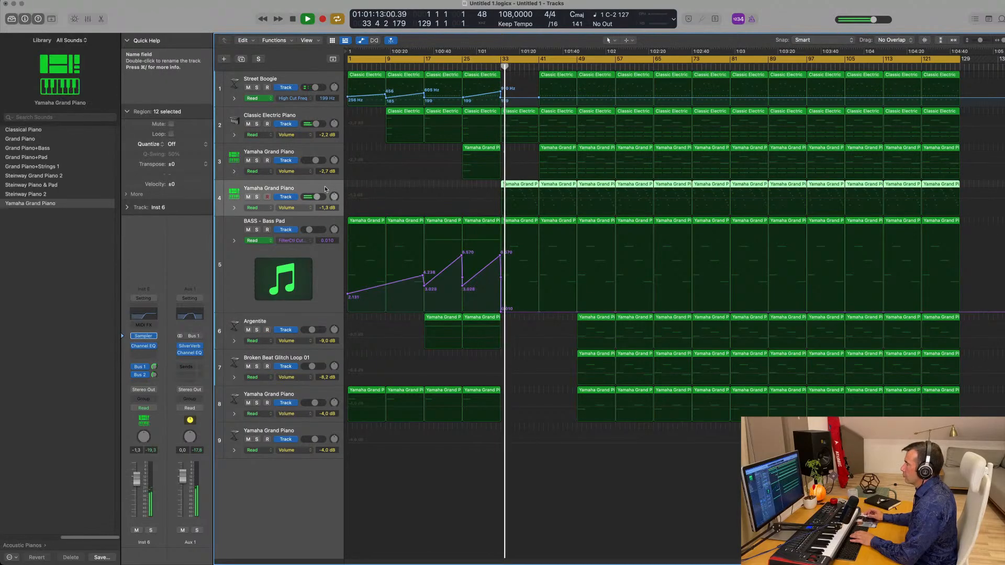
{"action": "left_click", "coordinate": [552, 464]}
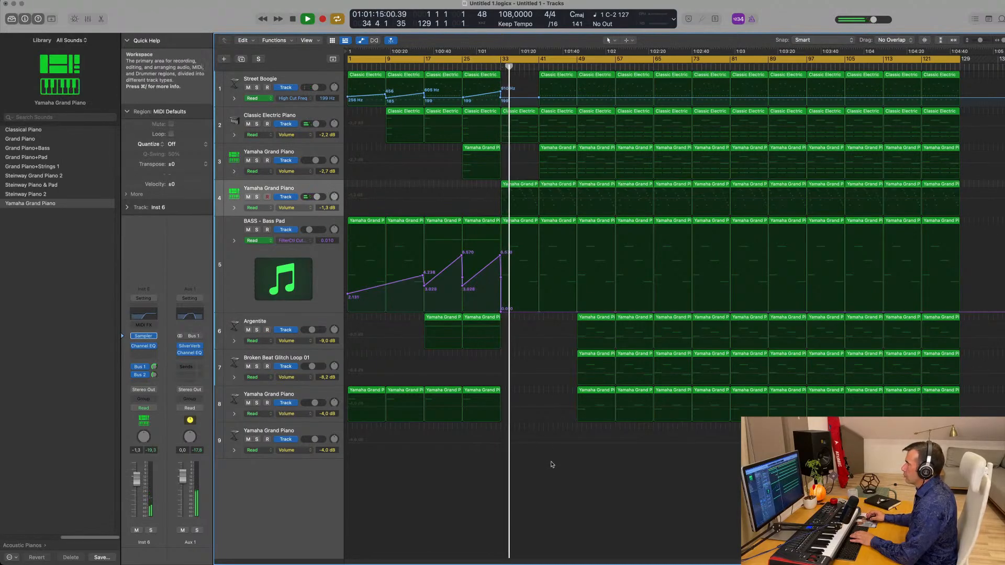
{"action": "key", "text": "Delete"}
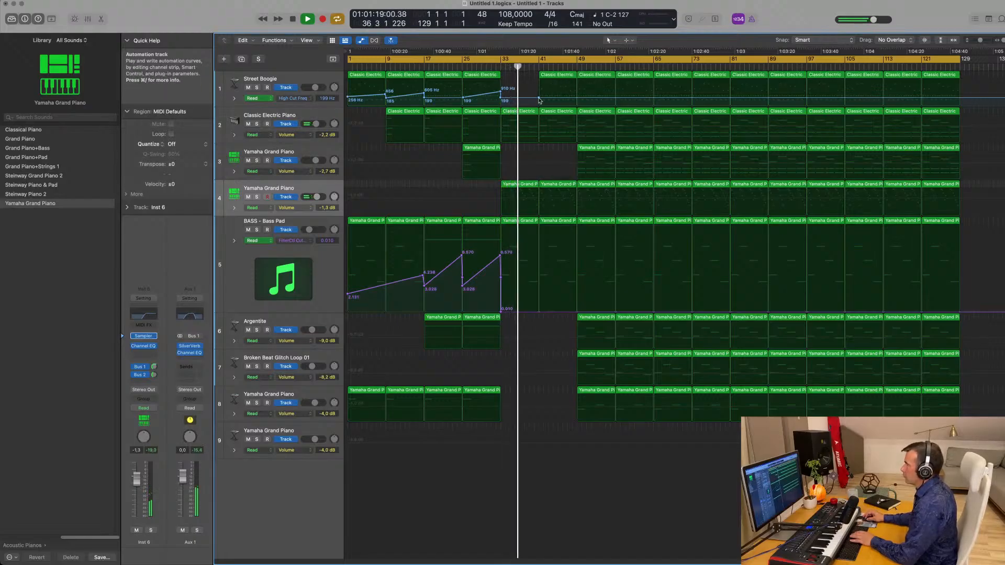
{"action": "left_click_drag", "start_coordinate": [553, 97], "coordinate": [577, 90]}
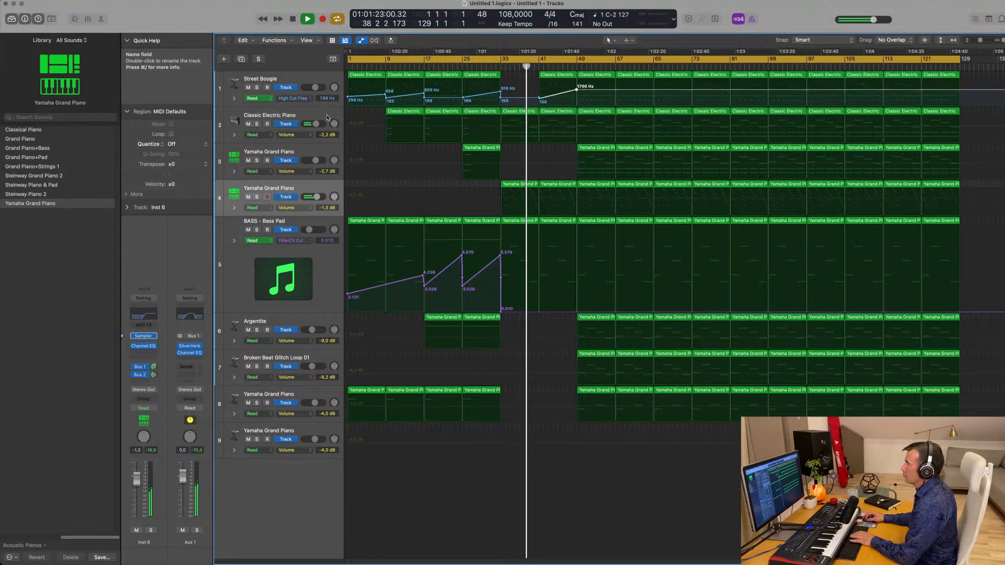
- Automate Classic Electric Piano's volume to drop to -15.6 dB at bar 33, dip to -11.3 dB at bar 41 and rise to -2.2 dB at bar 49
{"action": "left_click", "coordinate": [321, 116]}
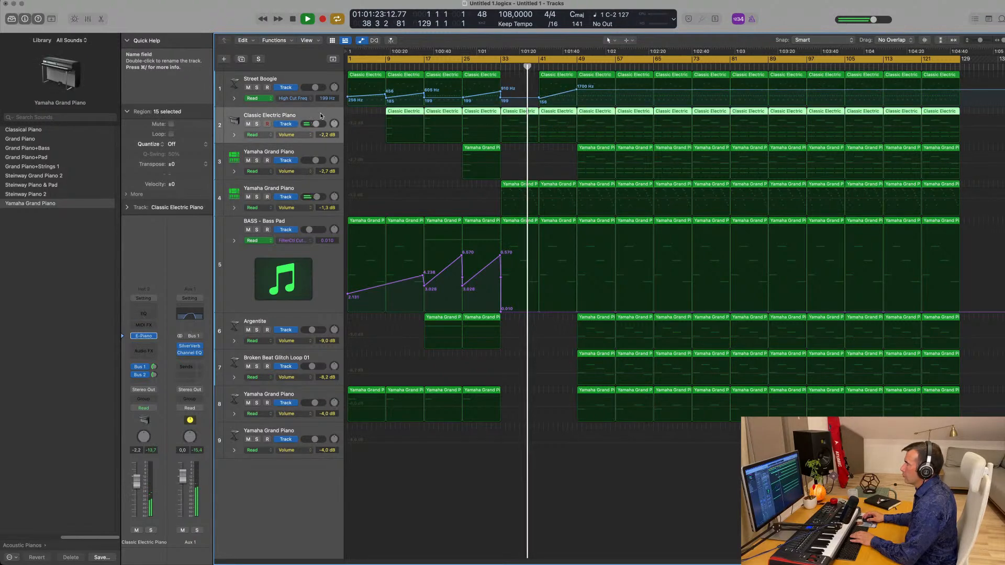
{"action": "left_click", "coordinate": [495, 129]}
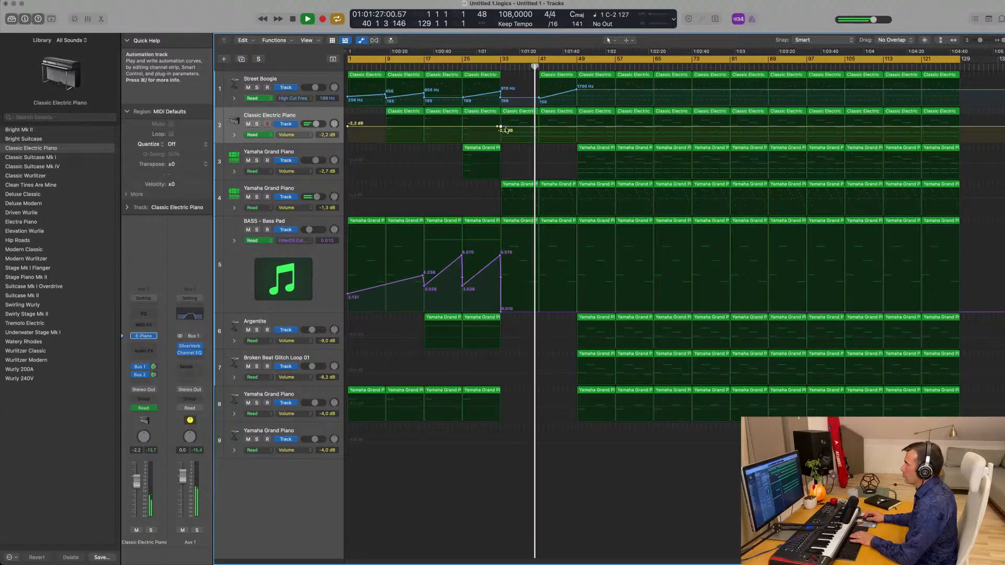
{"action": "left_click", "coordinate": [575, 127]}
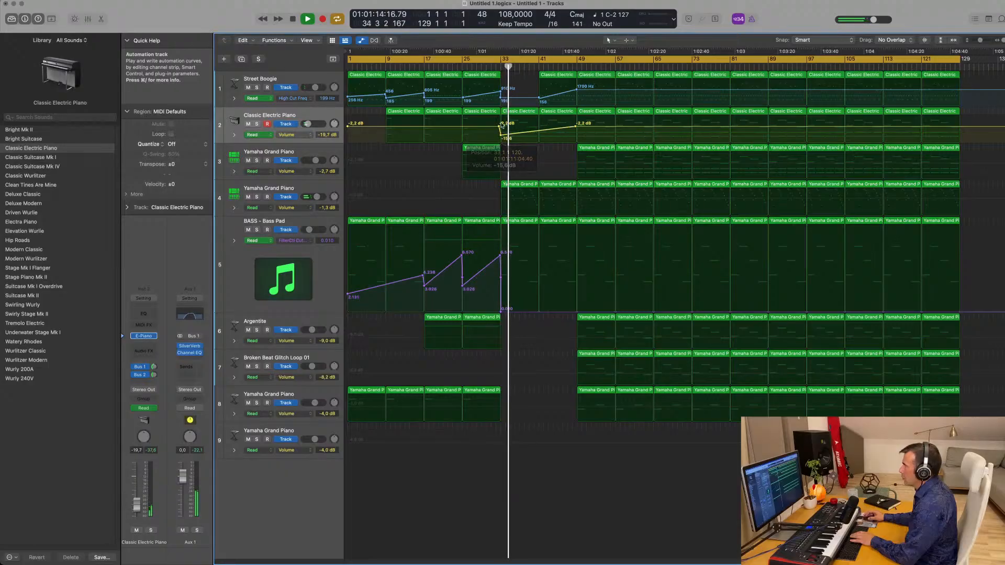
{"action": "left_click", "coordinate": [491, 67]}
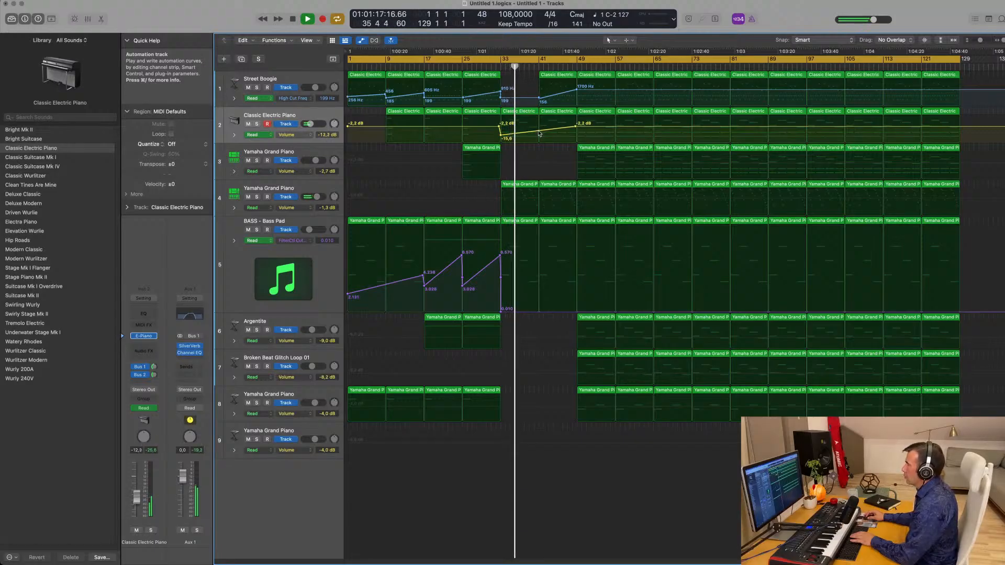
{"action": "left_click_drag", "start_coordinate": [540, 130], "coordinate": [540, 133]}
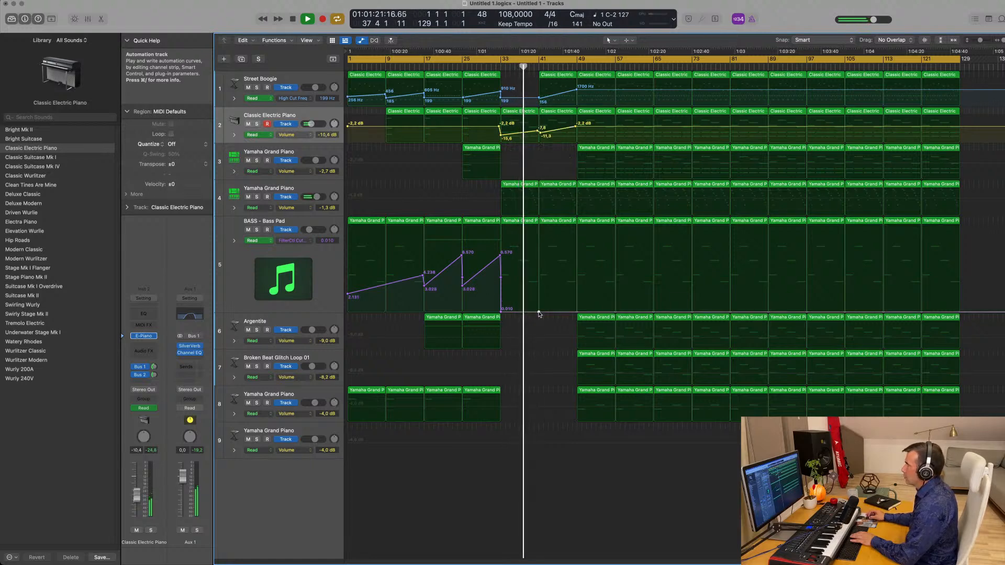
- Ramp the bass pad's filter cutoff to about 5.954 at bar 49, and there drop it to about 2.982 and Street Boogie's high cut to about 258 Hz
{"action": "left_click_drag", "start_coordinate": [539, 313], "coordinate": [576, 258]}
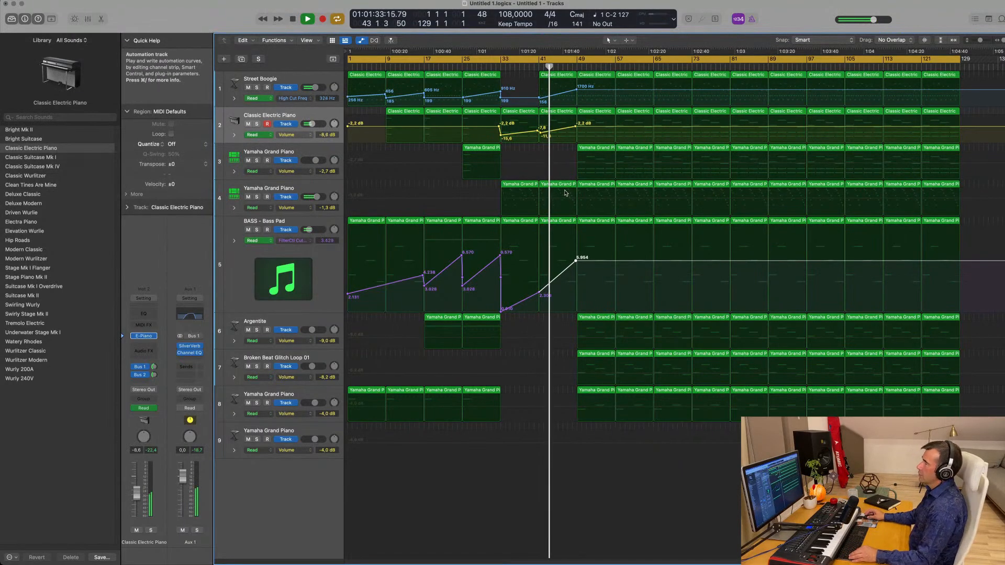
{"action": "left_click_drag", "start_coordinate": [577, 91], "coordinate": [578, 98]}
{"action": "left_click", "coordinate": [576, 90]}
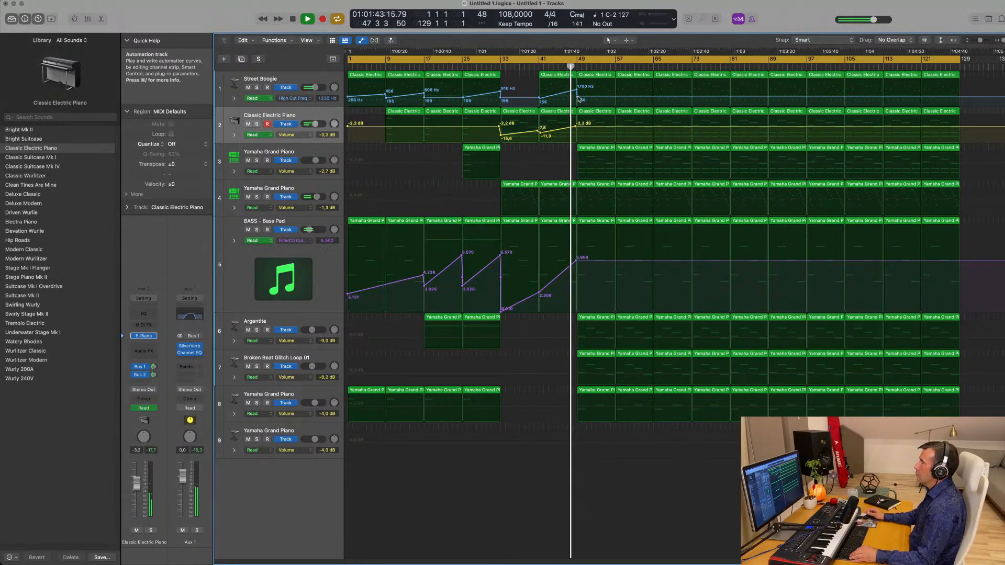
{"action": "left_click_drag", "start_coordinate": [579, 262], "coordinate": [578, 288]}
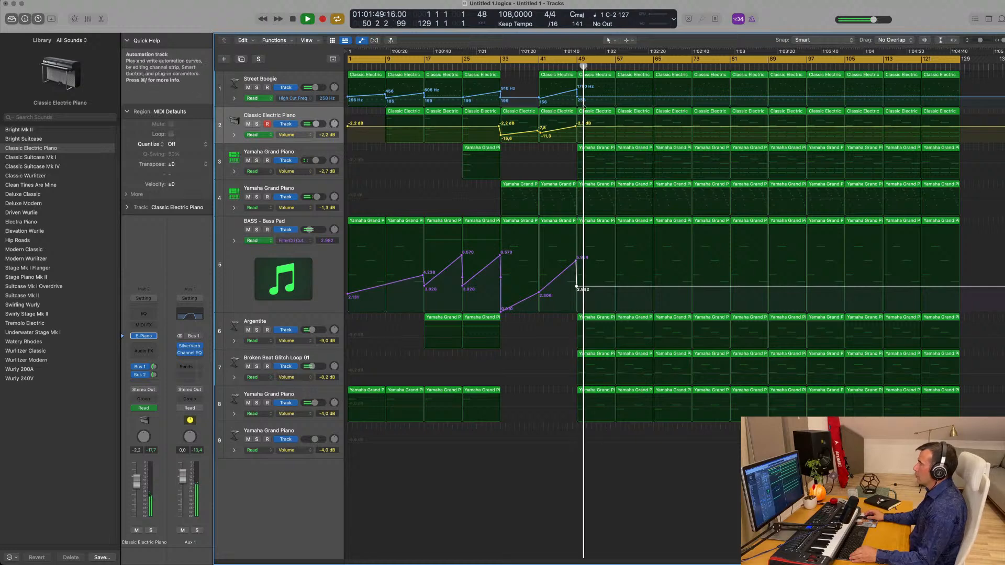
- Delete track 4's Yamaha Grand Piano regions at bars 49 and 57
{"action": "left_click", "coordinate": [601, 187]}
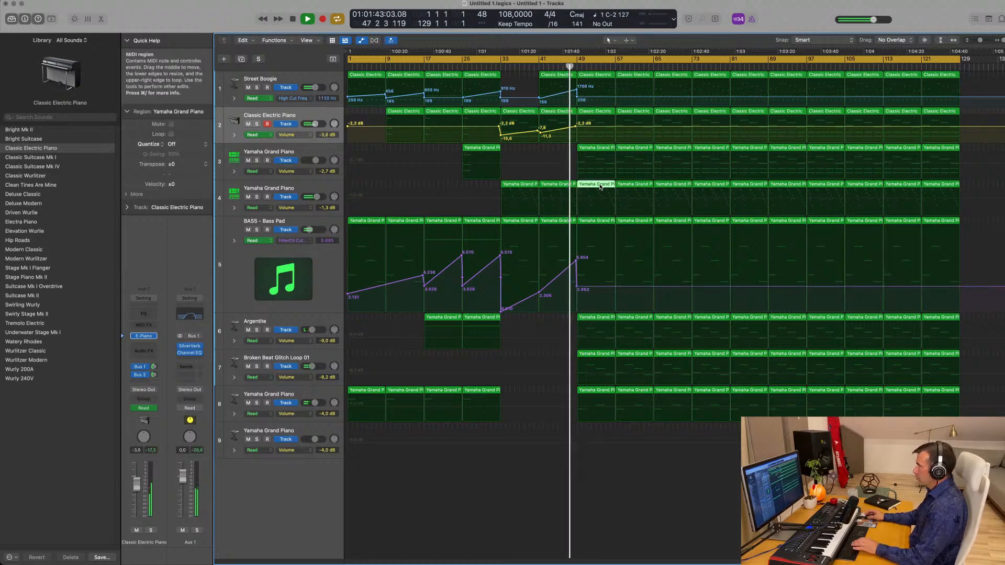
{"action": "key", "text": "Delete"}
{"action": "key", "text": "Delete"}
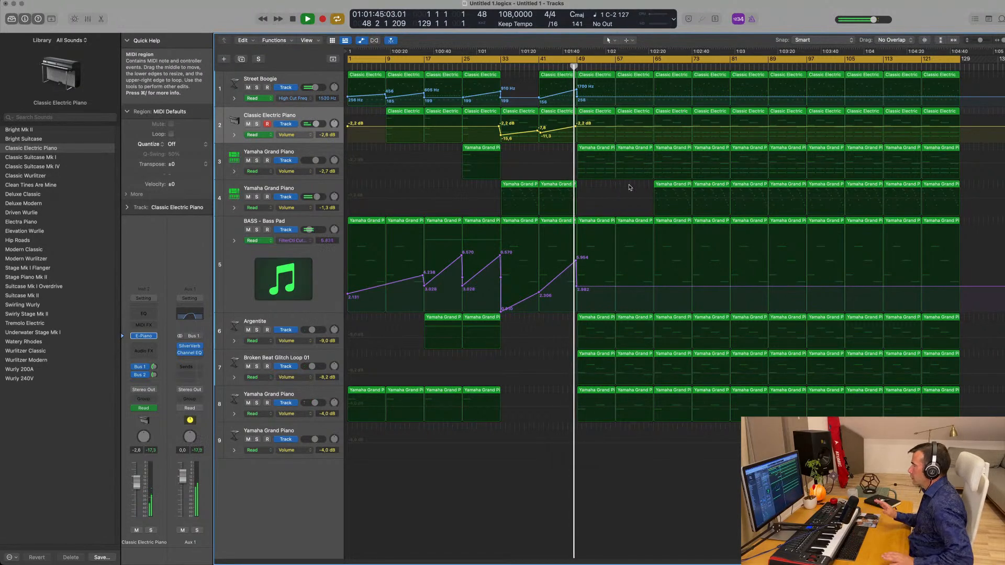